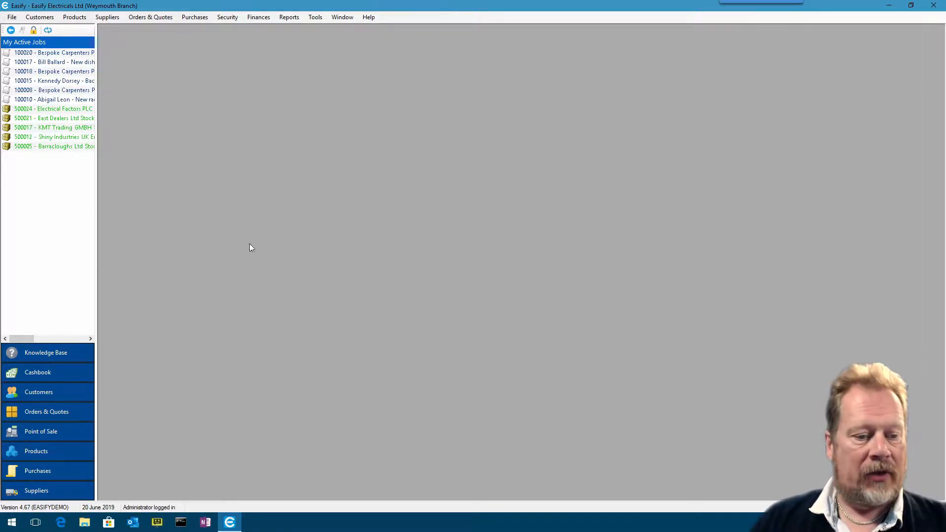
# Preview the DL envelope for the first customer in the customer list, choosing Send To OneNote 2016 as the default printer
pyautogui.click(45, 391)
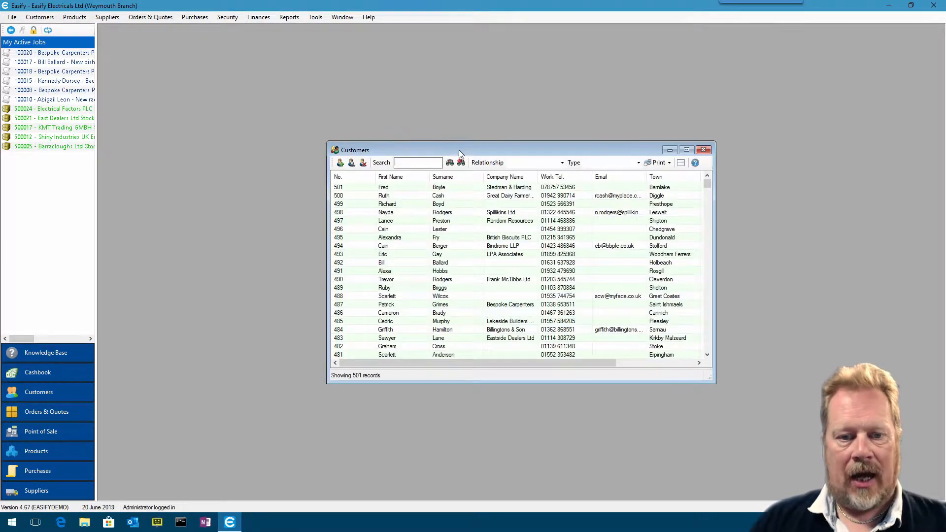
pyautogui.moveTo(459, 150); pyautogui.dragTo(286, 79)
pyautogui.click(228, 118)
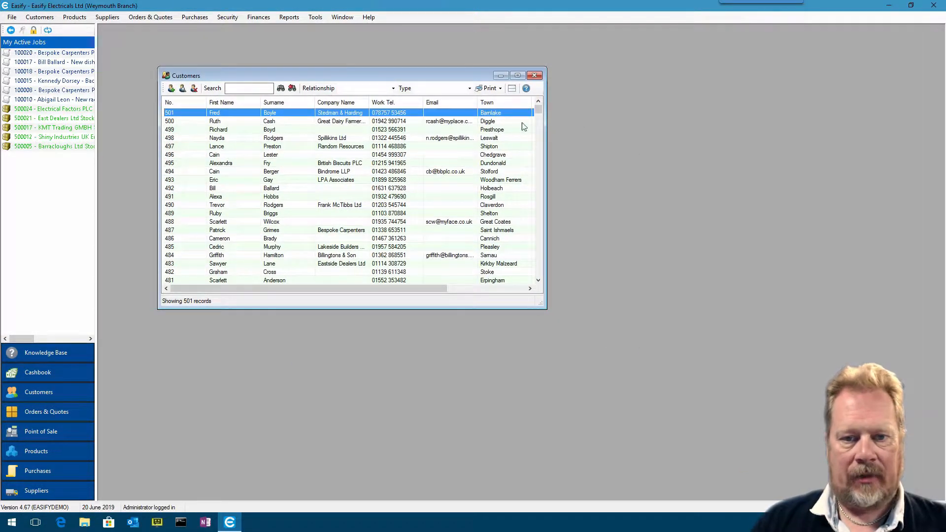
pyautogui.click(496, 90)
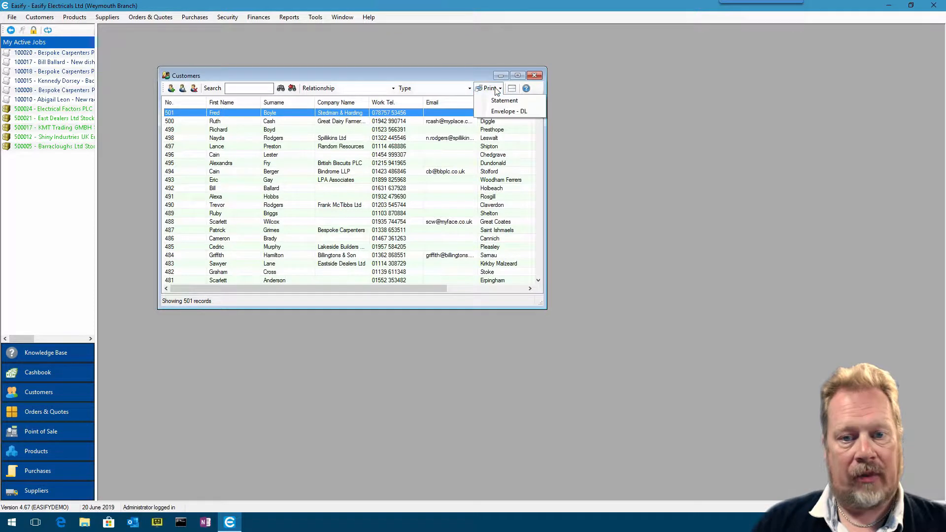
pyautogui.click(513, 111)
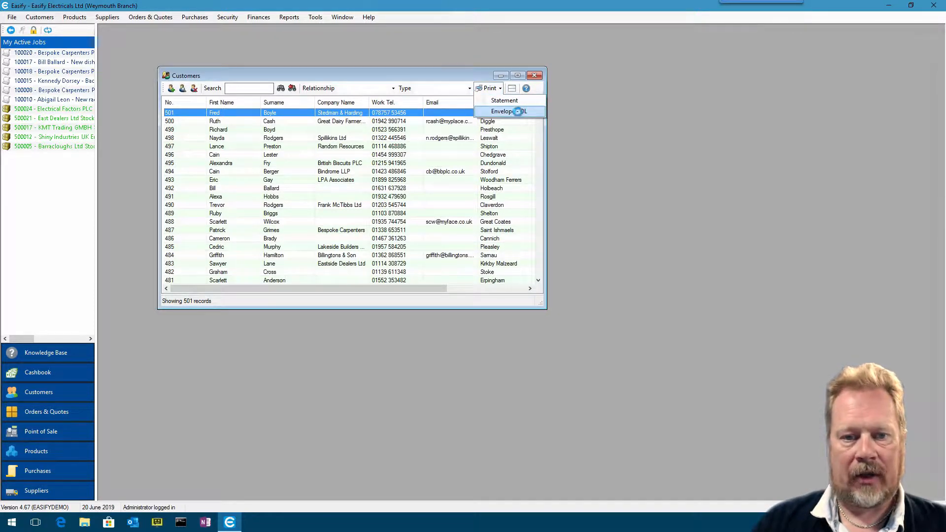
pyautogui.click(483, 252)
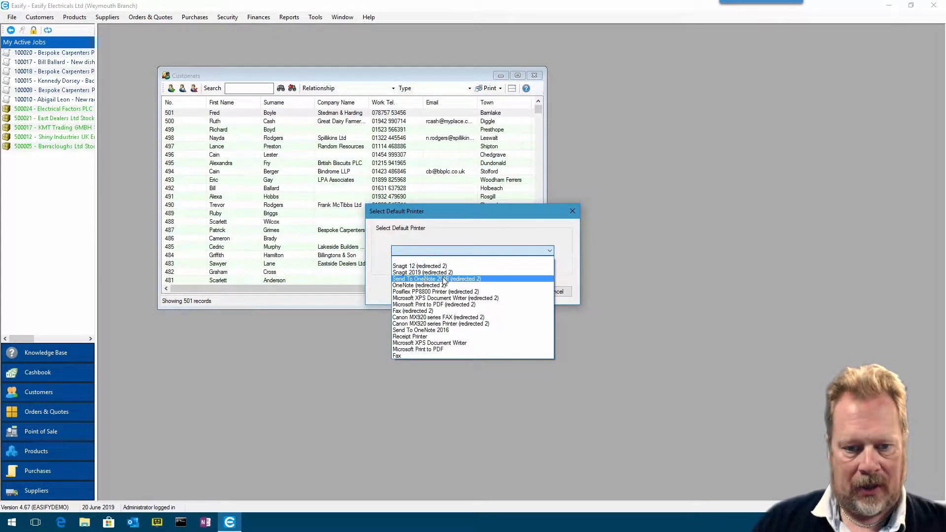
pyautogui.click(438, 331)
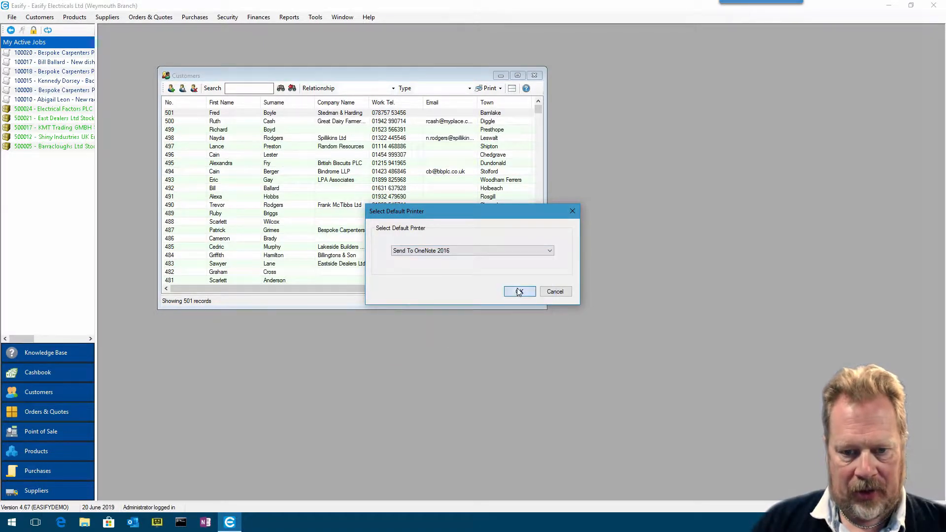
pyautogui.click(519, 291)
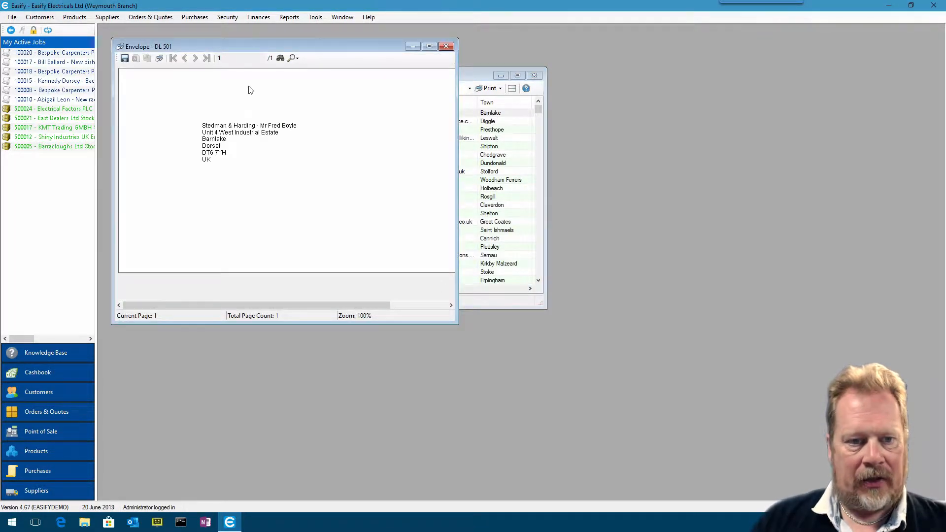
# Widen the envelope preview to view the whole envelope, and close both the preview and the customer list
pyautogui.moveTo(456, 324); pyautogui.dragTo(597, 321)
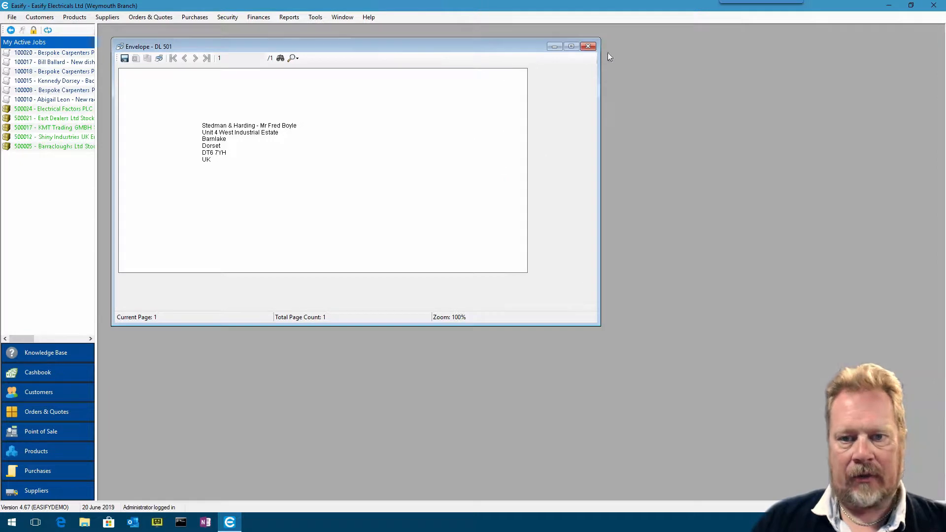
pyautogui.click(588, 46)
pyautogui.click(542, 70)
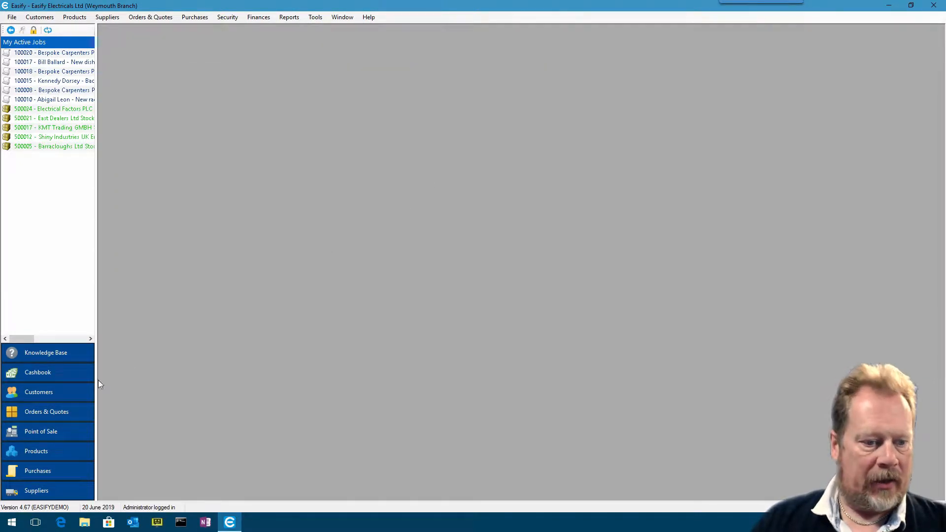
# Preview the quote for the first active Bespoke Carpenters order at full page width, and close the preview, order and order list
pyautogui.click(49, 412)
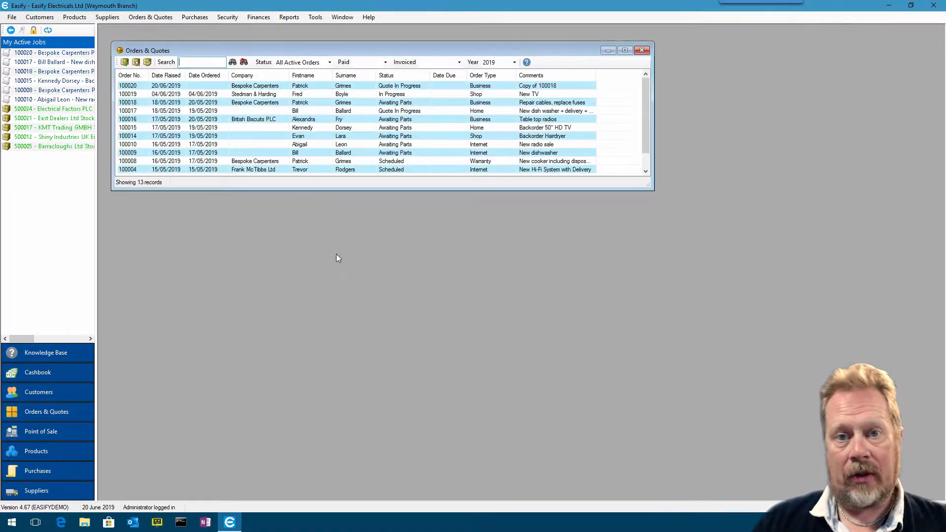
pyautogui.doubleClick(254, 89)
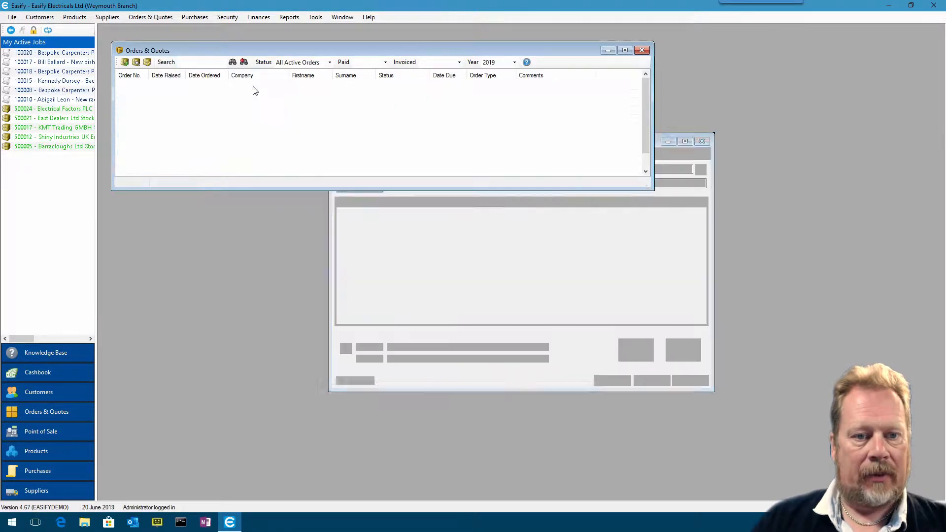
pyautogui.moveTo(348, 61); pyautogui.dragTo(371, 75)
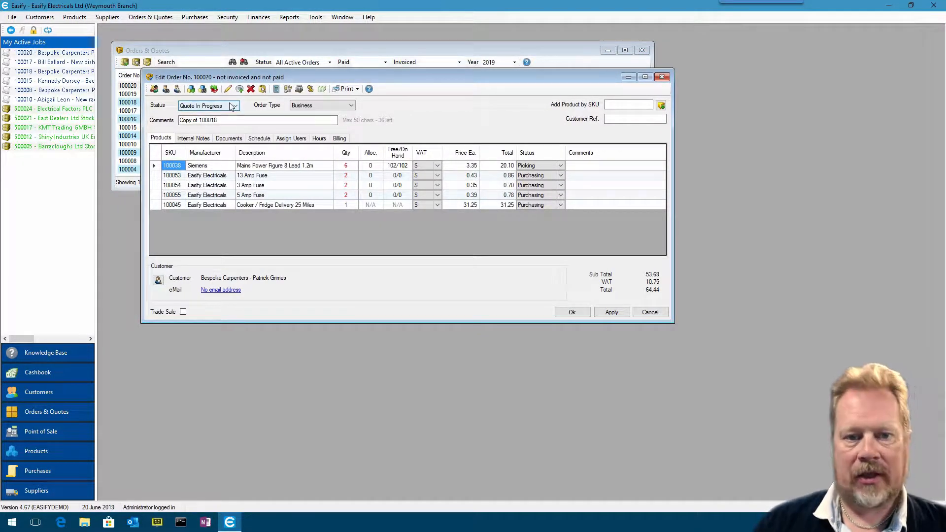
pyautogui.click(351, 89)
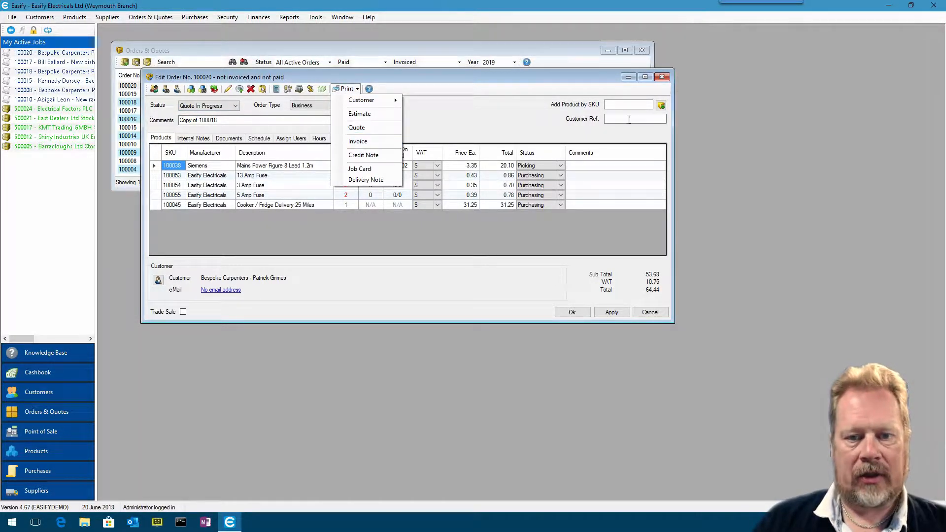
pyautogui.click(372, 128)
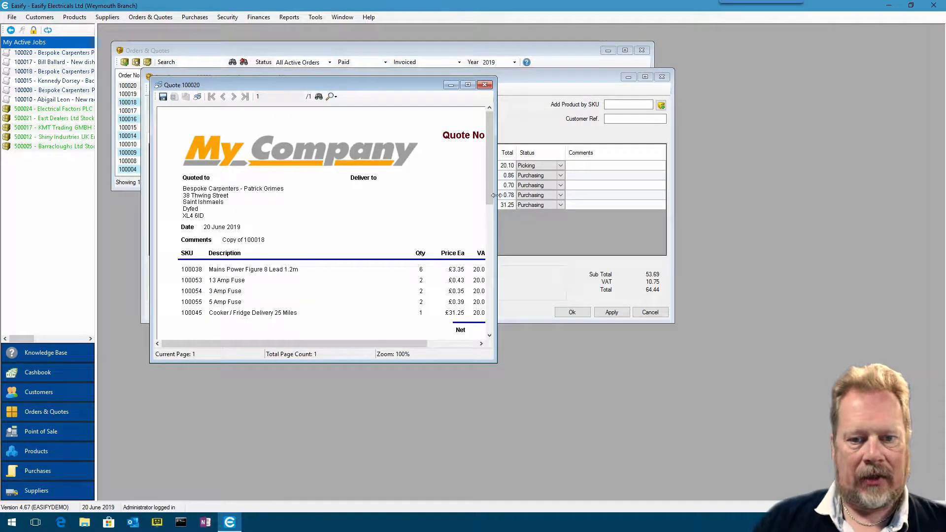
pyautogui.moveTo(496, 195); pyautogui.dragTo(622, 201)
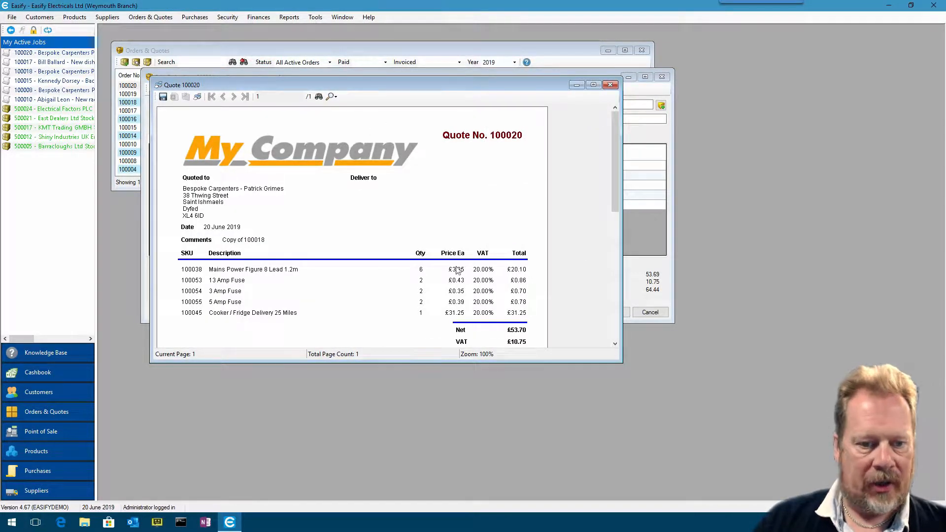
pyautogui.click(610, 85)
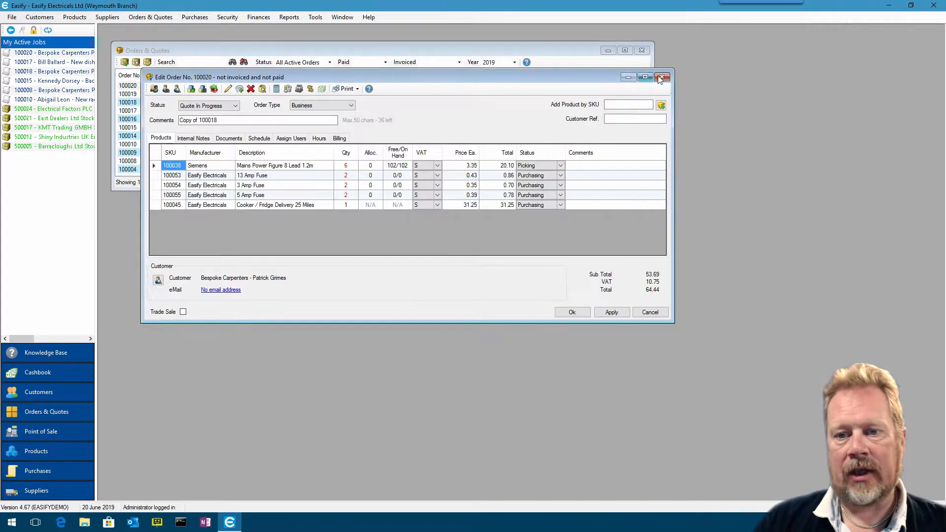
pyautogui.click(661, 77)
pyautogui.click(642, 51)
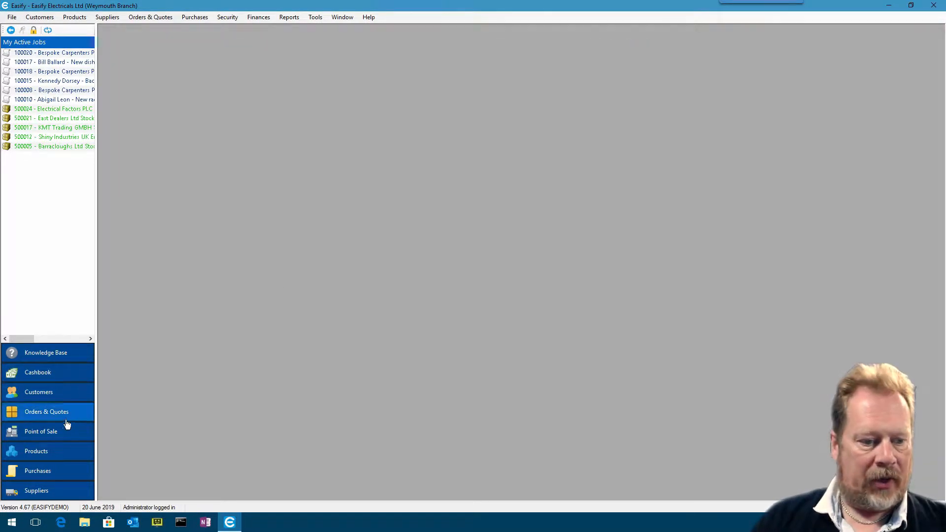
# Print one price label for the Spinnytronic D Cell Rechargeable Batteries 4 Pack, with Send To OneNote 2016 as the default printer
pyautogui.click(66, 452)
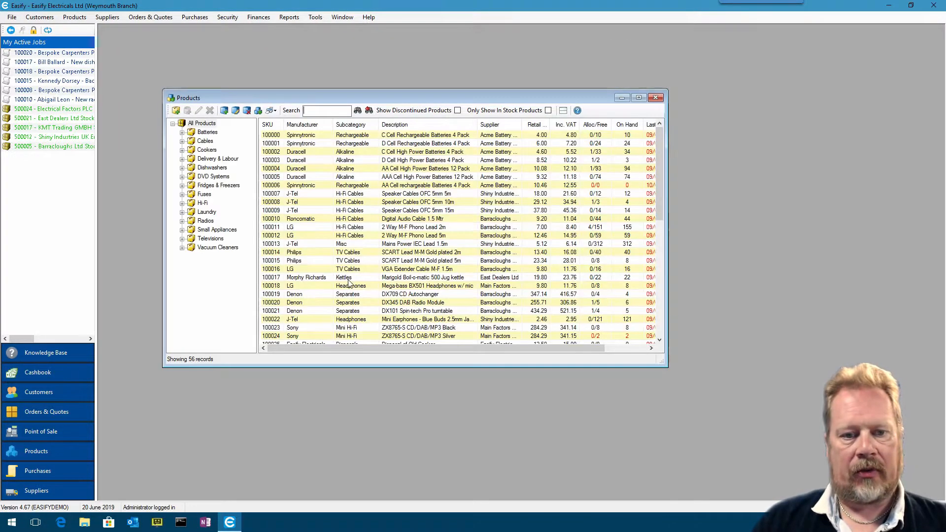
pyautogui.rightClick(315, 143)
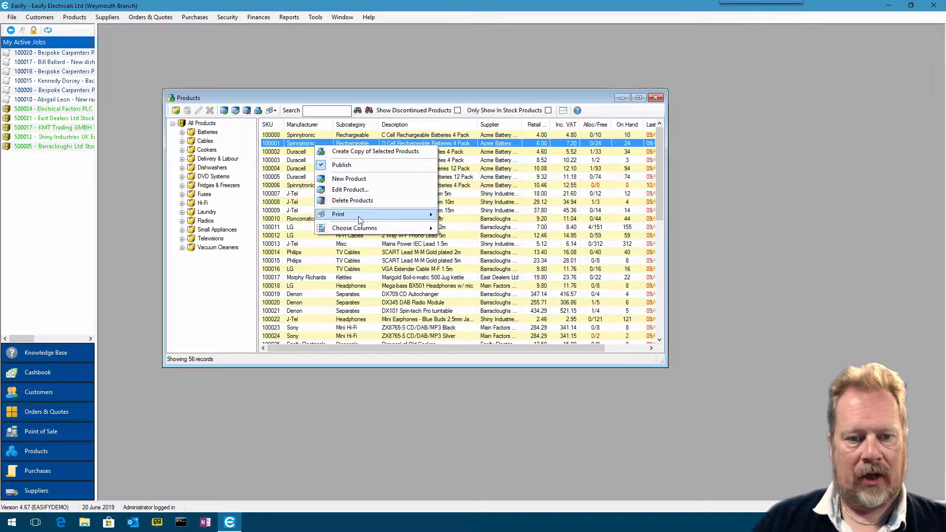
pyautogui.moveTo(362, 216)
pyautogui.click(503, 219)
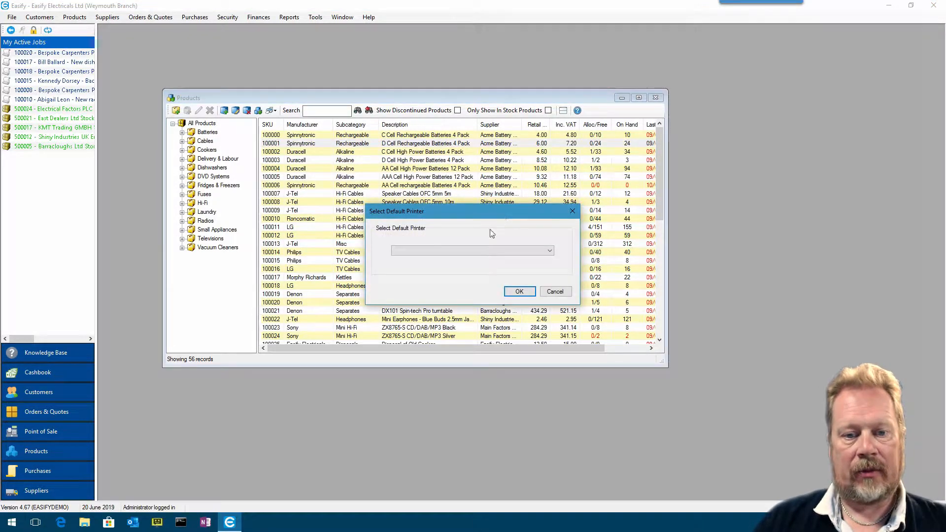
pyautogui.click(502, 250)
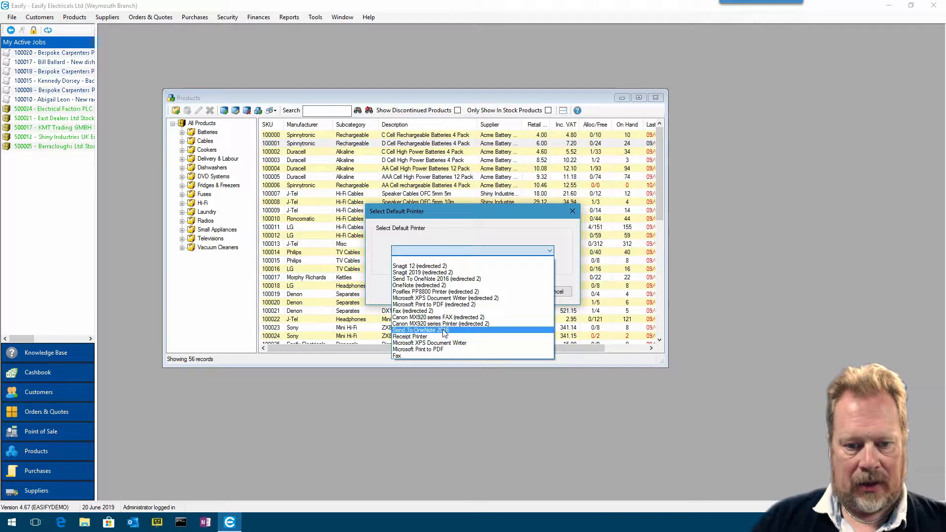
pyautogui.click(423, 330)
pyautogui.click(520, 293)
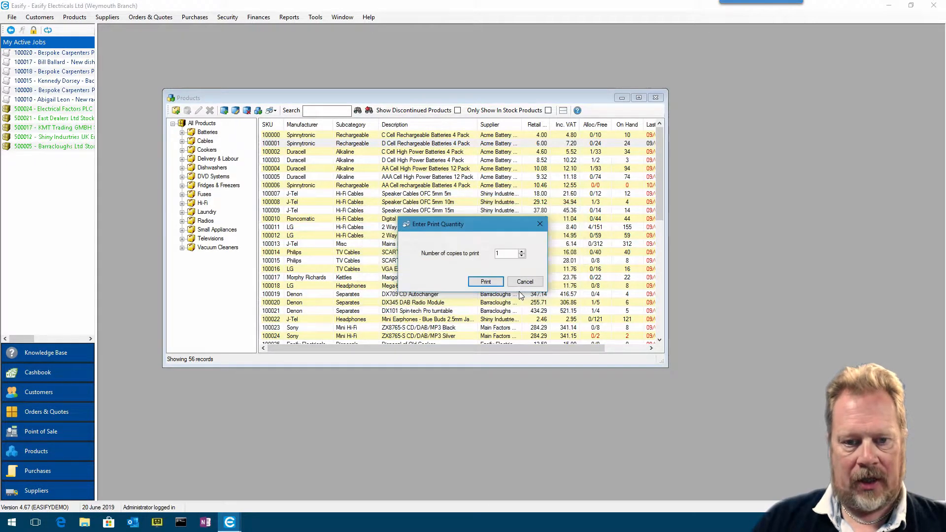
pyautogui.click(489, 286)
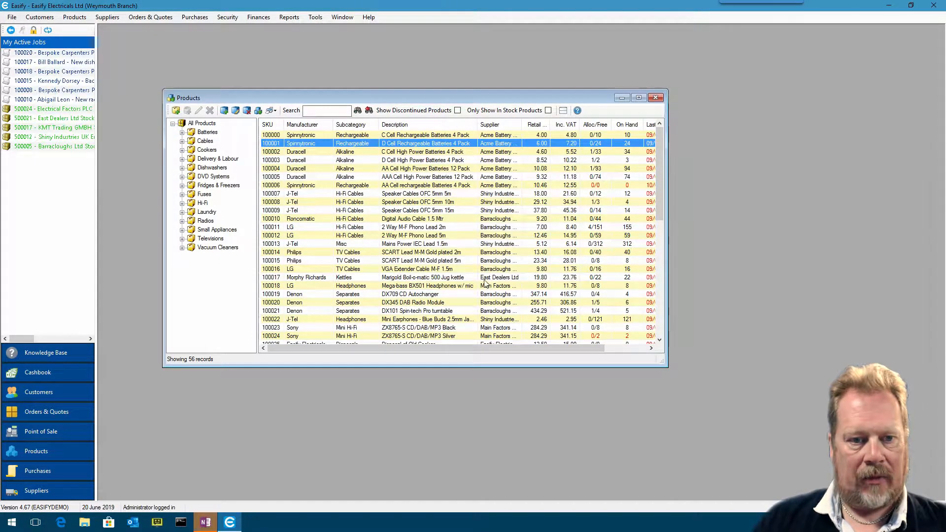
# Switch to OneNote to inspect the price label printout up close, and close OneNote and the product list
pyautogui.click(205, 522)
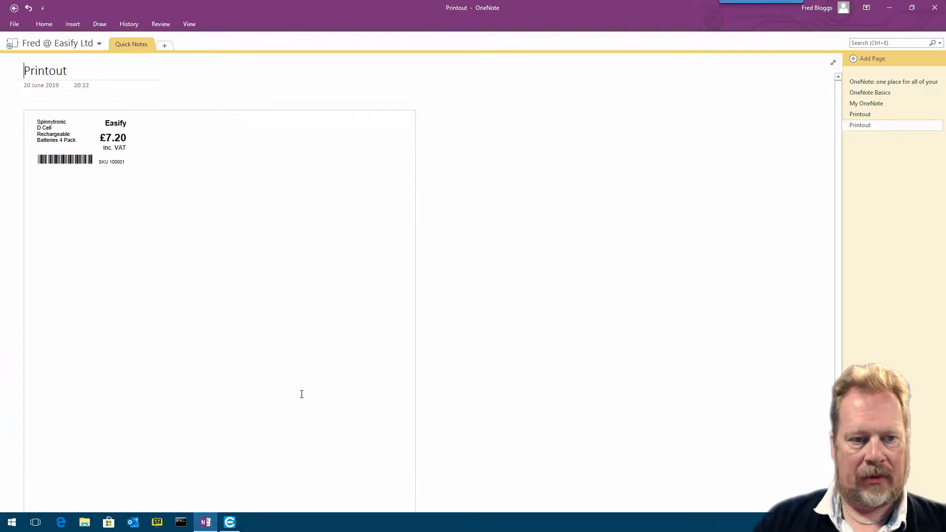
pyautogui.scroll(4, 54, 129)
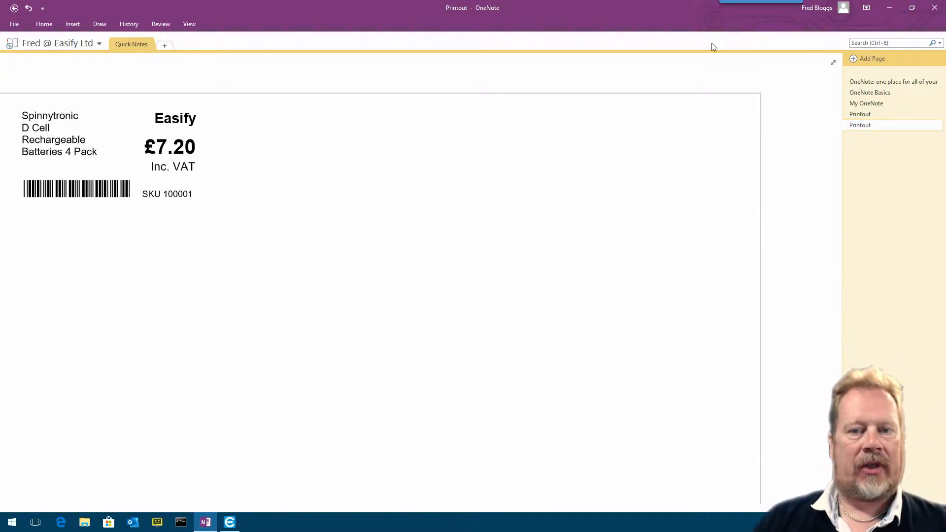
pyautogui.click(935, 7)
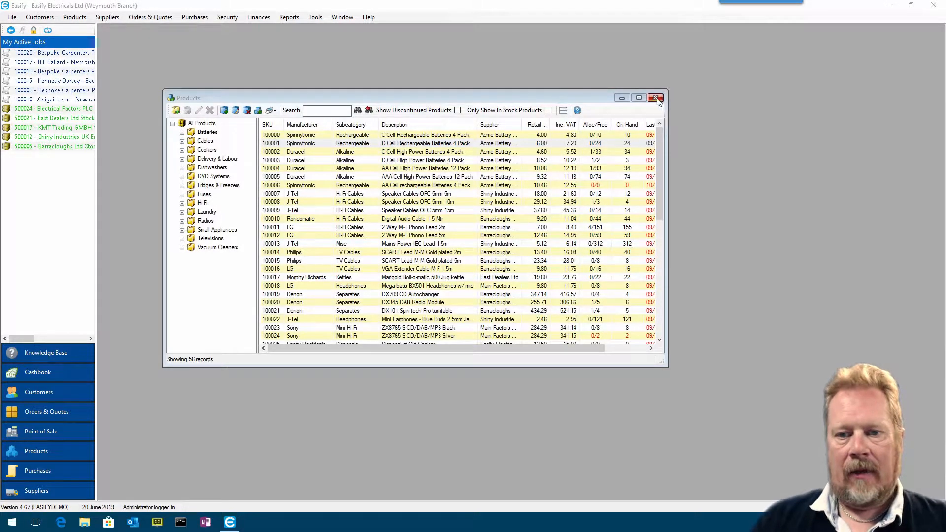
pyautogui.click(663, 97)
# Open the purchases list and clear its year filter so purchases from all years are listed
pyautogui.click(52, 469)
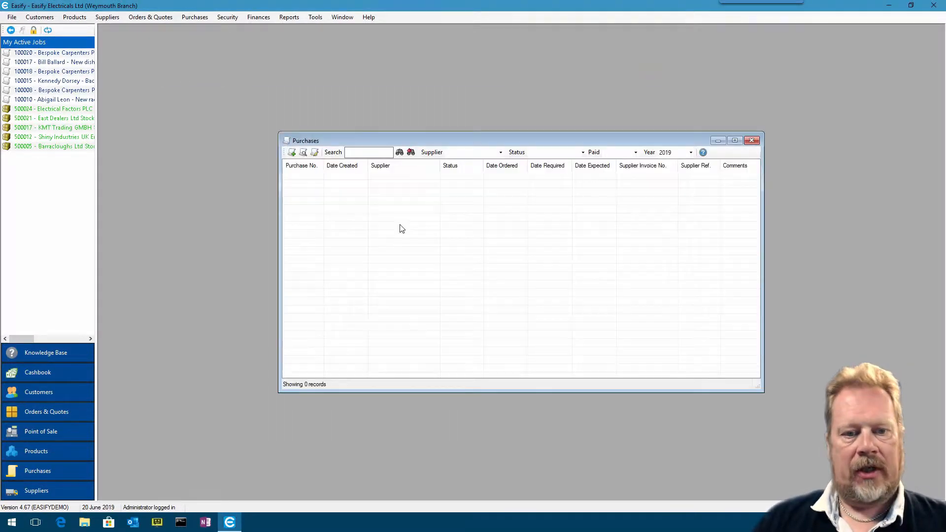
pyautogui.moveTo(413, 143); pyautogui.dragTo(341, 77)
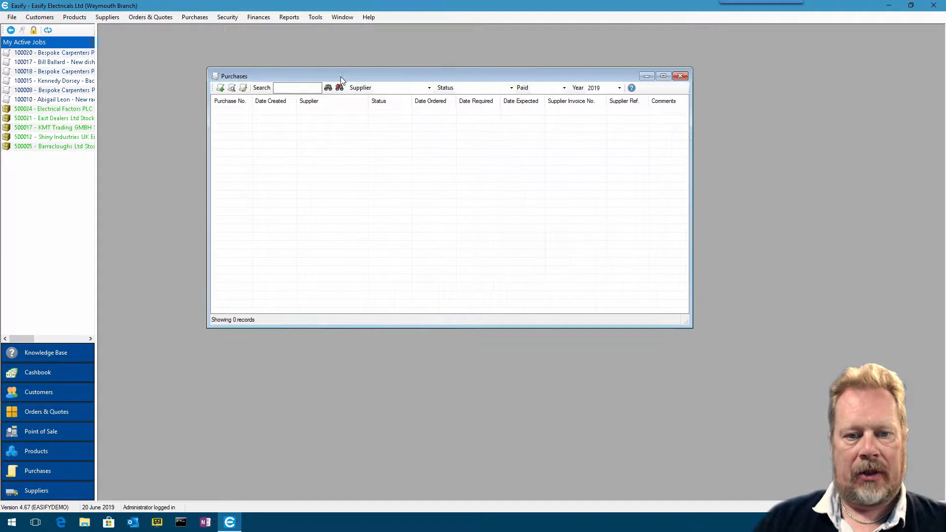
pyautogui.click(616, 88)
pyautogui.click(613, 99)
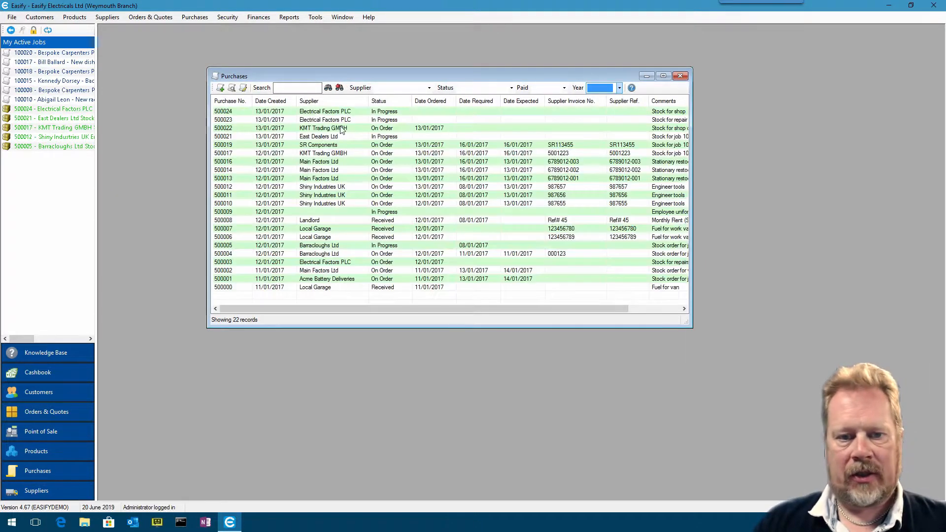
# Open the first Electrical Factors PLC purchase to view its printable paperwork, and close the purchase and the purchases list
pyautogui.doubleClick(317, 113)
pyautogui.moveTo(419, 150); pyautogui.dragTo(331, 68)
pyautogui.click(393, 77)
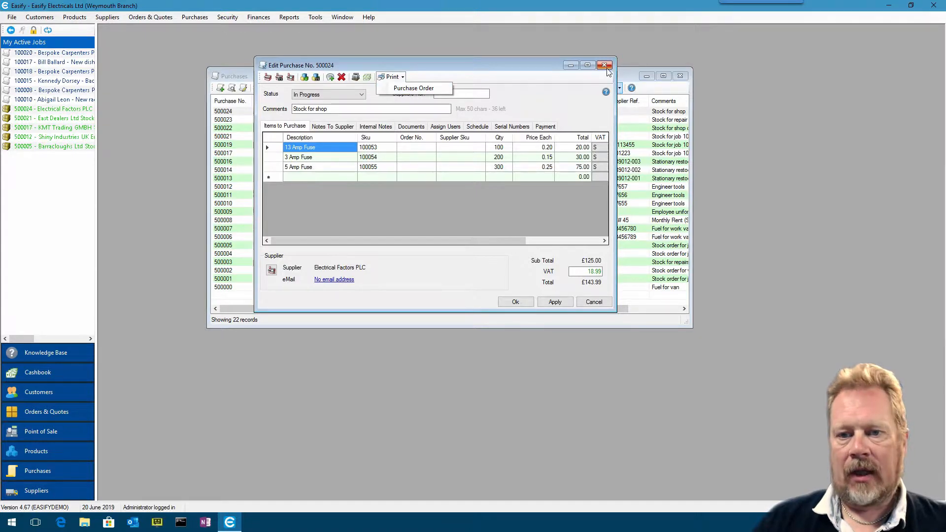
pyautogui.click(424, 90)
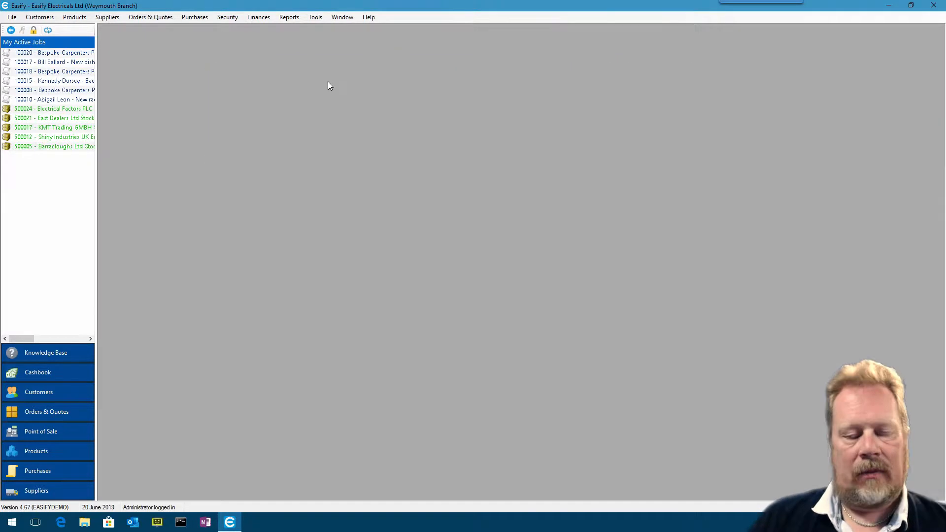
# Open the Paperwork Designer and enlarge its window to fill most of the workspace
pyautogui.click(315, 18)
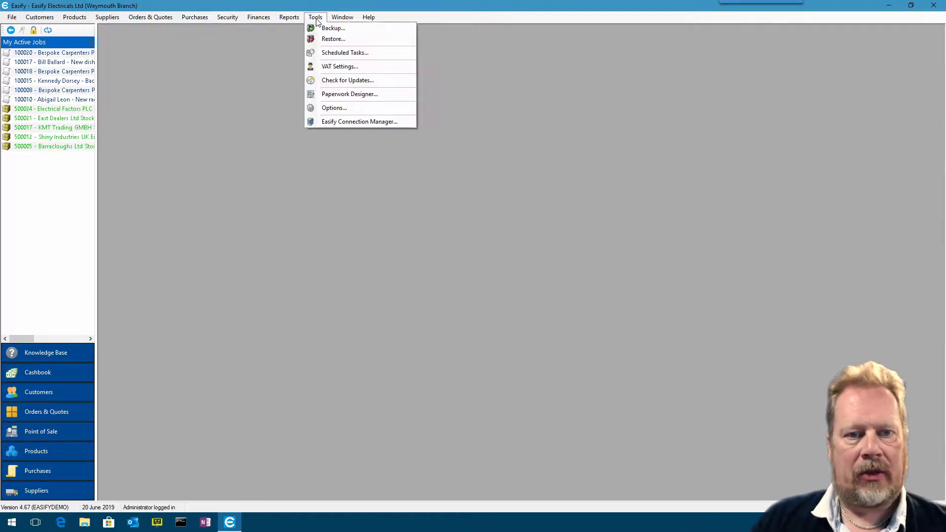
pyautogui.click(377, 94)
pyautogui.moveTo(407, 116); pyautogui.dragTo(333, 37)
pyautogui.moveTo(691, 338); pyautogui.dragTo(869, 489)
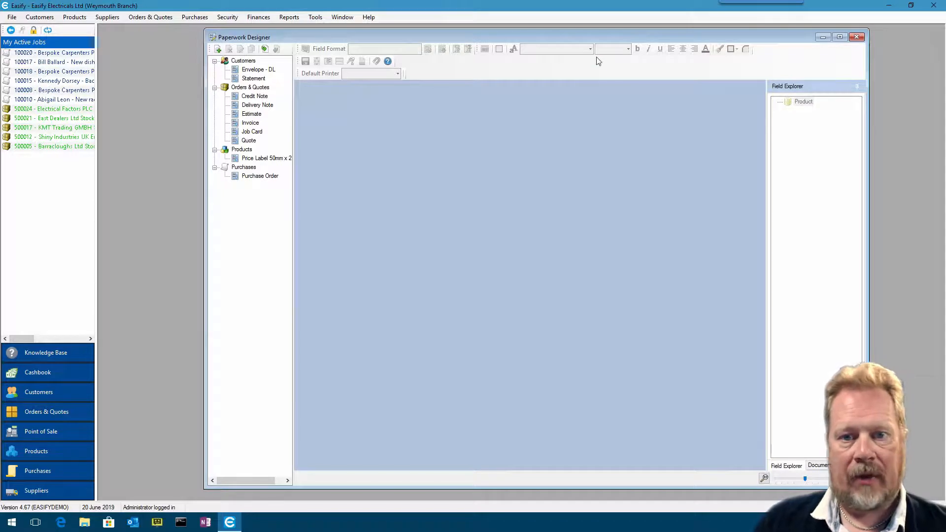
pyautogui.moveTo(594, 34); pyautogui.dragTo(581, 34)
pyautogui.moveTo(454, 37); pyautogui.dragTo(464, 36)
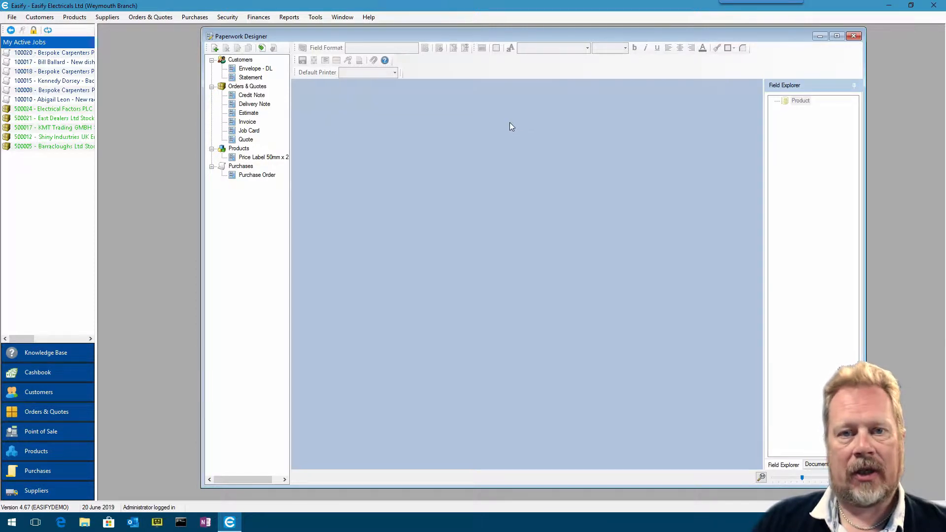
# Switch to the web browser and open the Paperwork Designer Overview article in the Easify V4 online help
pyautogui.click(62, 525)
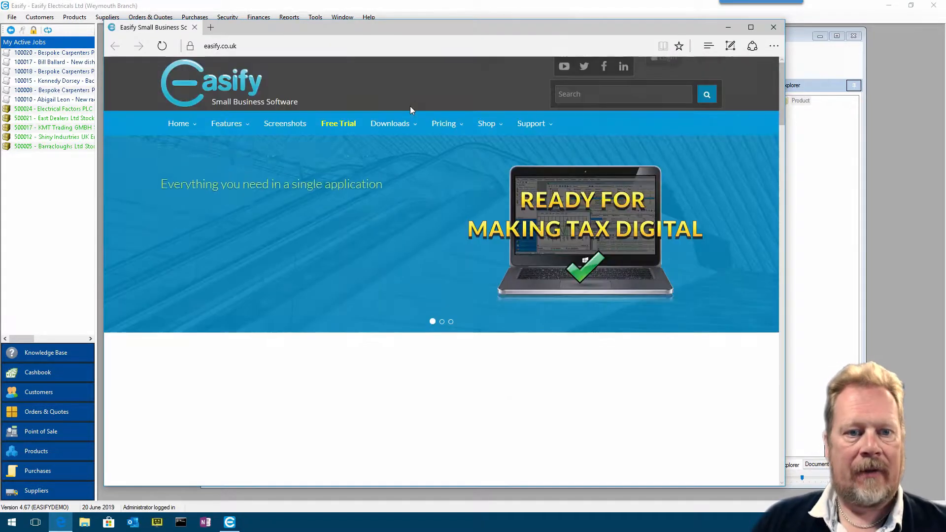
pyautogui.click(548, 128)
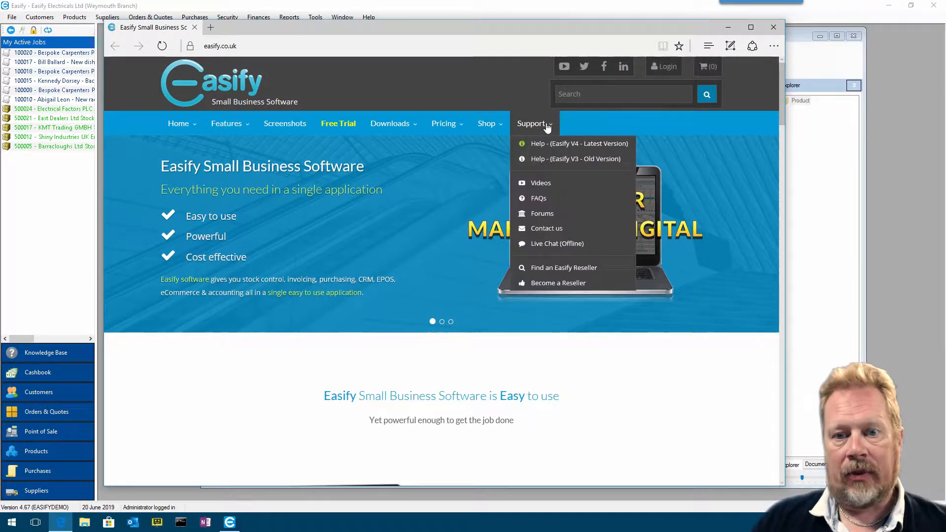
pyautogui.click(578, 146)
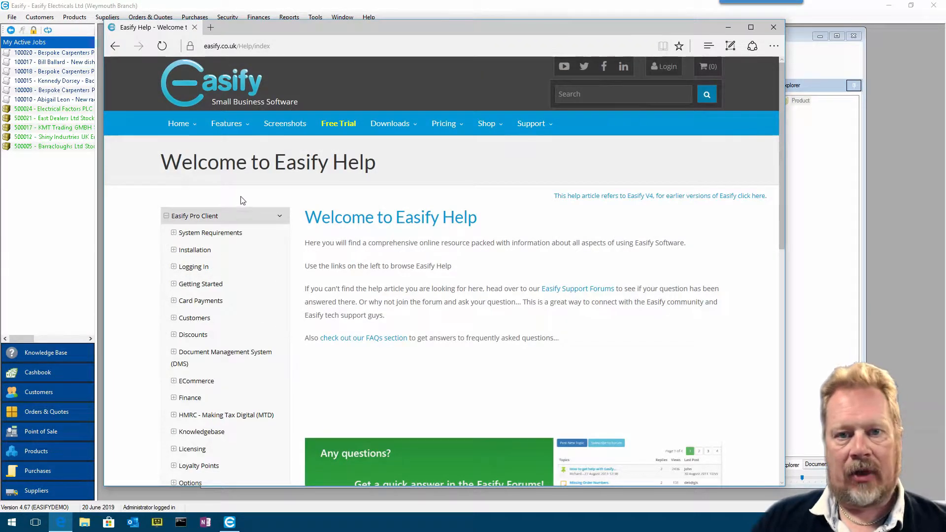
pyautogui.scroll(-8, 244, 196)
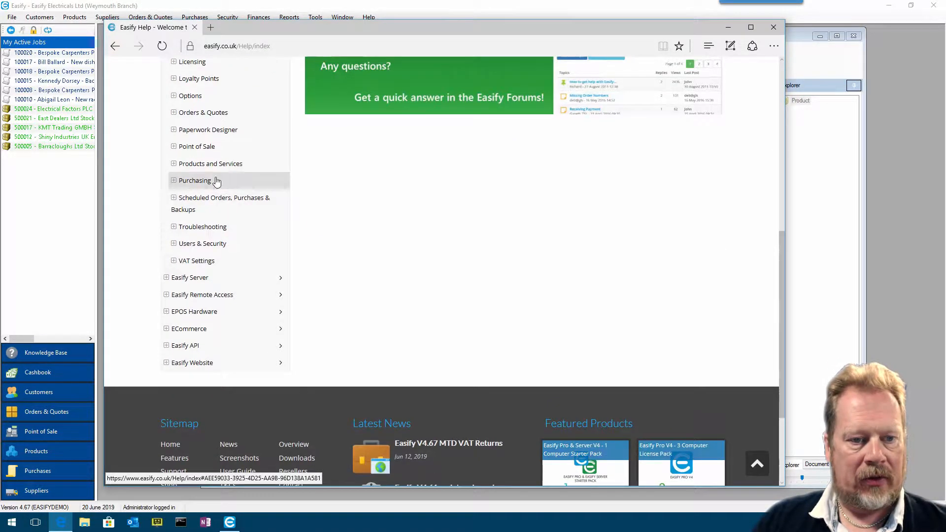
pyautogui.click(174, 131)
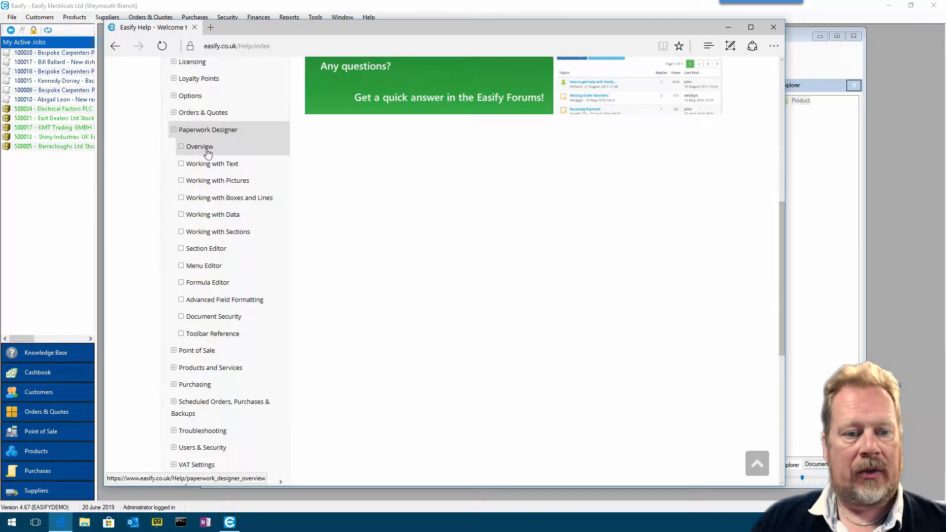
pyautogui.click(267, 146)
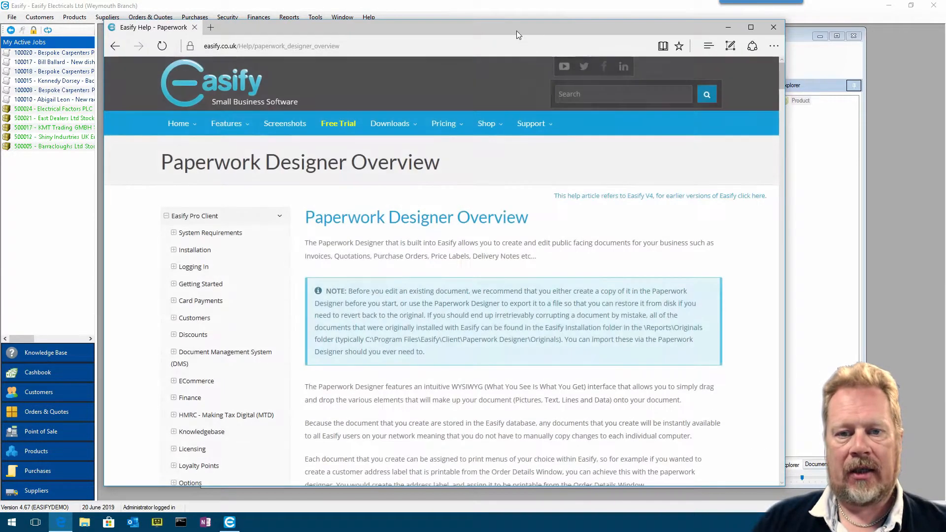
# Widen the browser window slightly and read through the overview article down to its Document Designer section
pyautogui.moveTo(517, 30); pyautogui.dragTo(536, 23)
pyautogui.moveTo(805, 171); pyautogui.dragTo(825, 171)
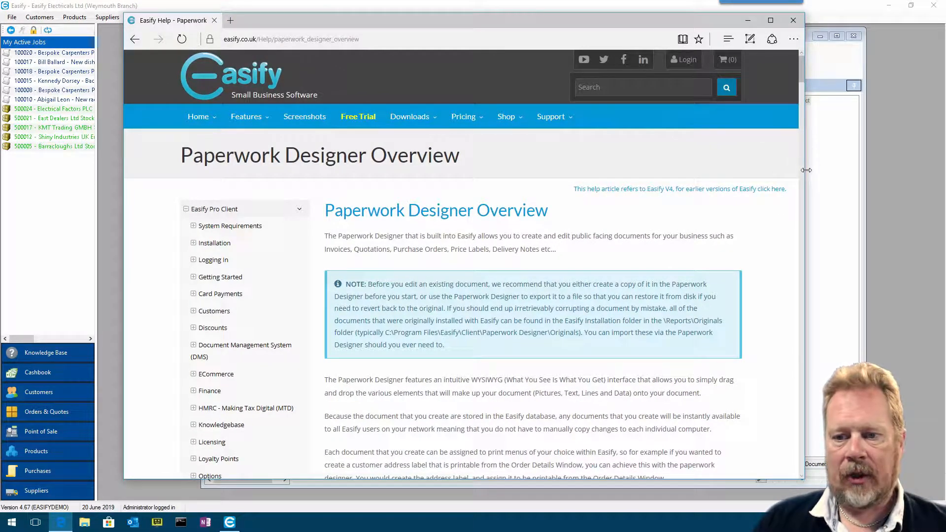
pyautogui.moveTo(626, 21); pyautogui.dragTo(623, 22)
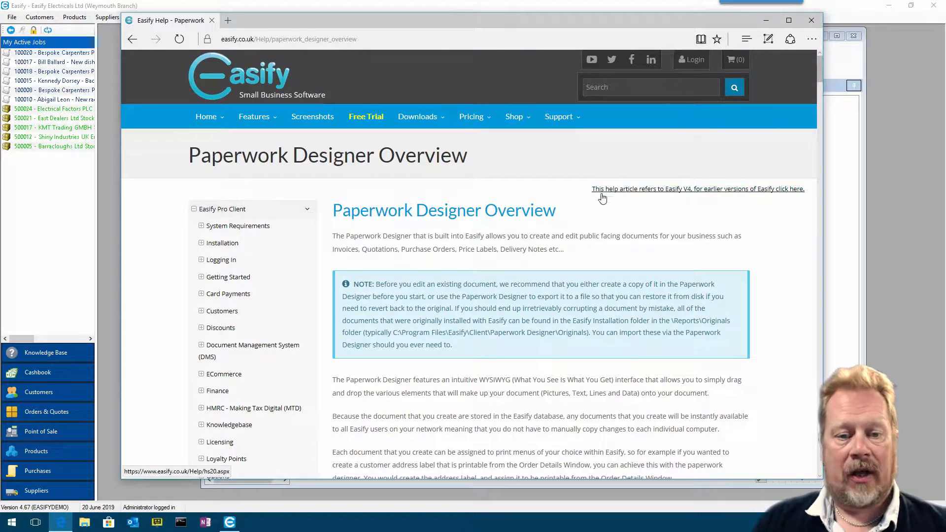
pyautogui.scroll(-3, 592, 196)
pyautogui.scroll(-8, 592, 196)
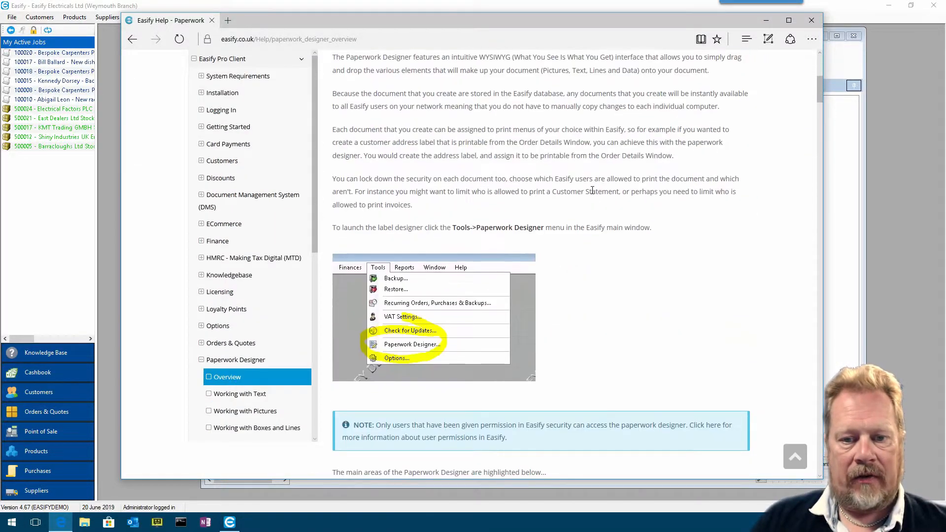
pyautogui.moveTo(819, 90); pyautogui.dragTo(820, 333)
pyautogui.scroll(-3, 253, 274)
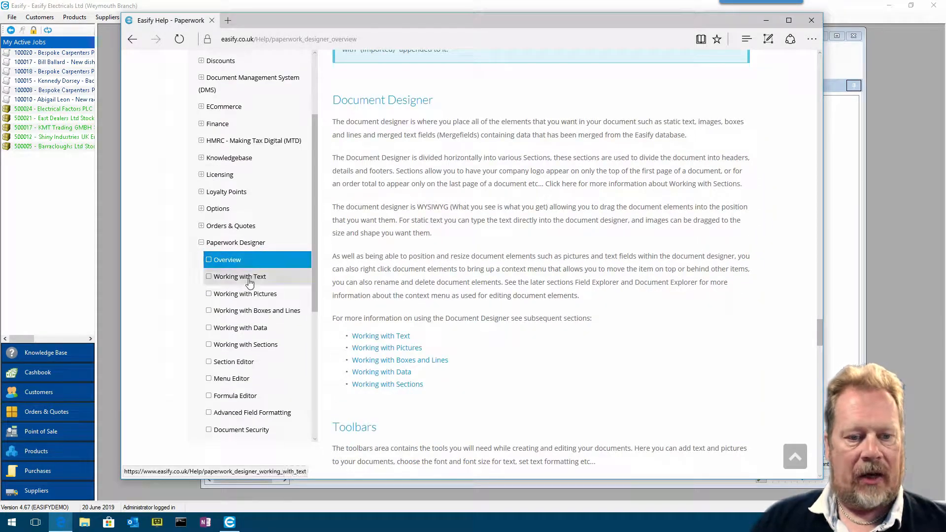
# View the Working with Text and Working with Pictures help articles, and close the browser to return to the Paperwork Designer
pyautogui.click(253, 276)
pyautogui.scroll(-15, 509, 244)
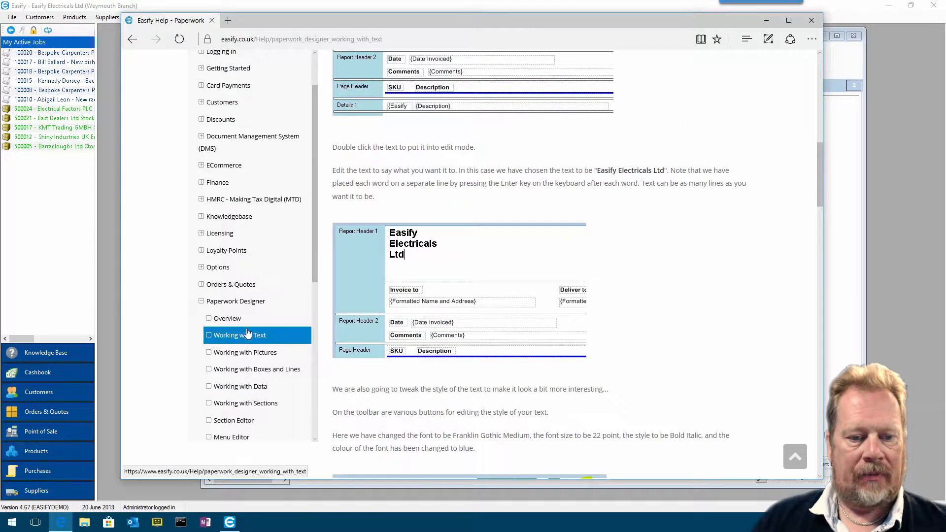
pyautogui.click(251, 353)
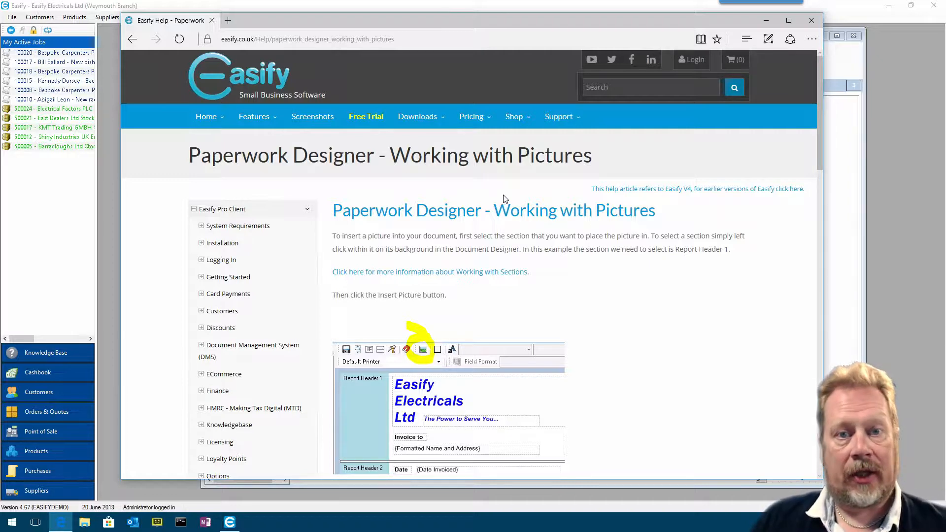
pyautogui.click(813, 21)
pyautogui.moveTo(663, 38); pyautogui.dragTo(656, 34)
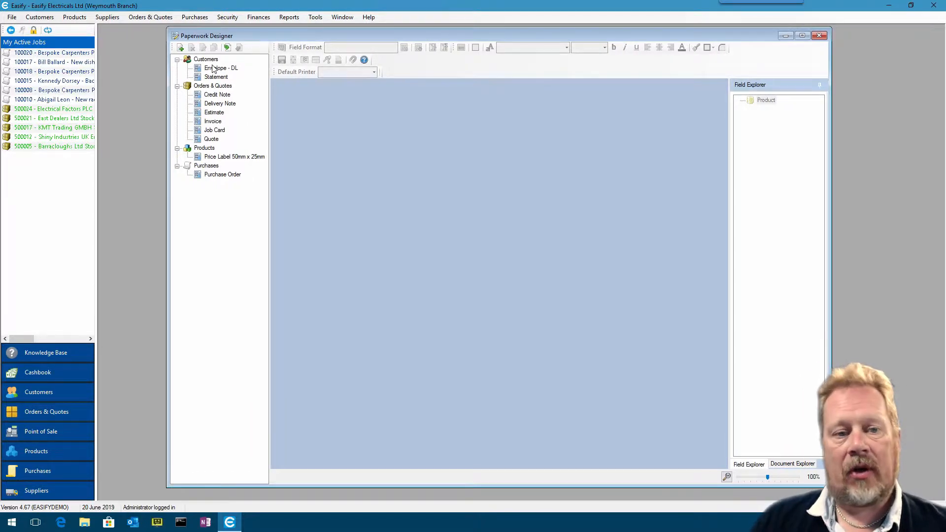
# Examine the Customers, Orders & Quotes, Products and Purchases categories and the documents listed under each
pyautogui.click(212, 61)
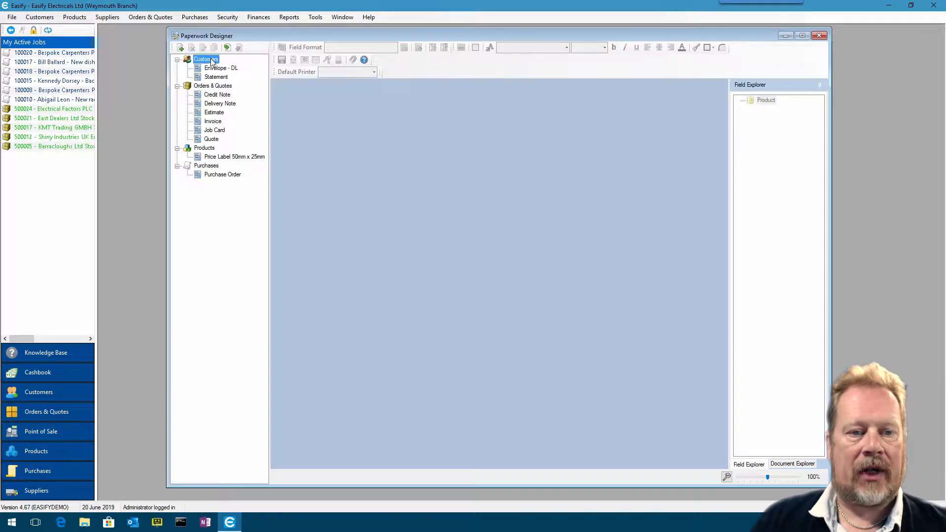
pyautogui.click(216, 86)
pyautogui.click(204, 149)
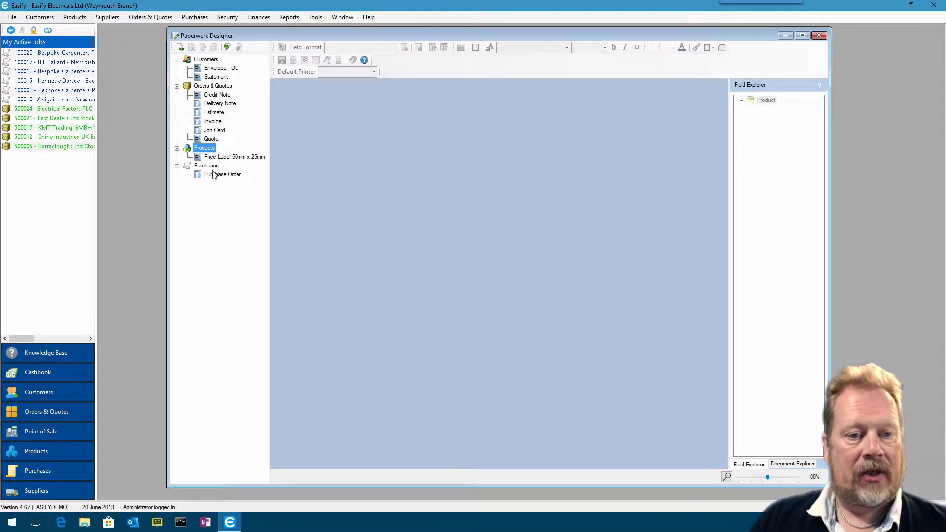
pyautogui.click(212, 166)
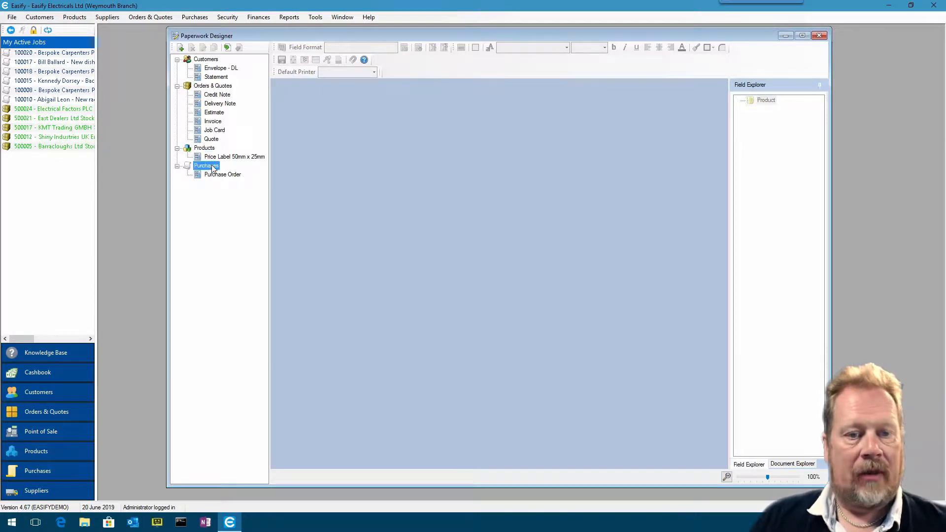
pyautogui.click(210, 60)
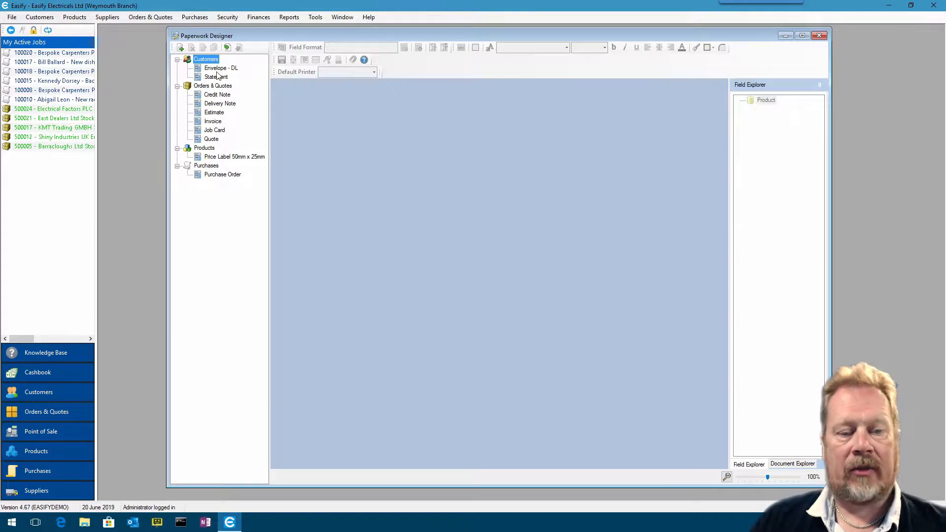
pyautogui.click(222, 86)
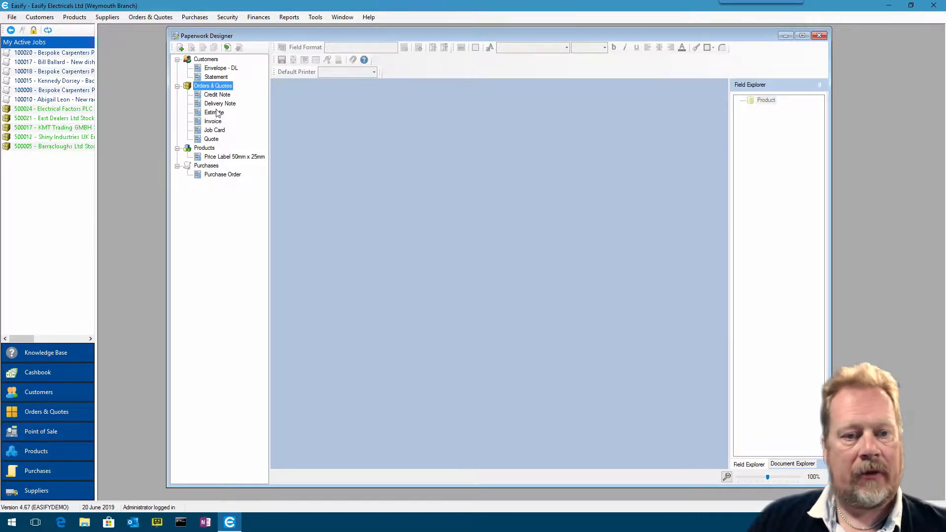
pyautogui.click(207, 149)
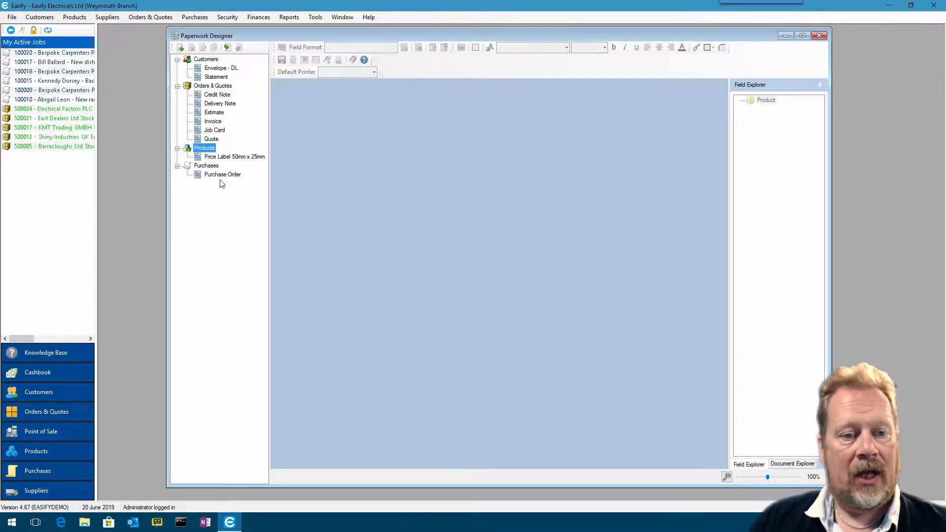
pyautogui.click(215, 169)
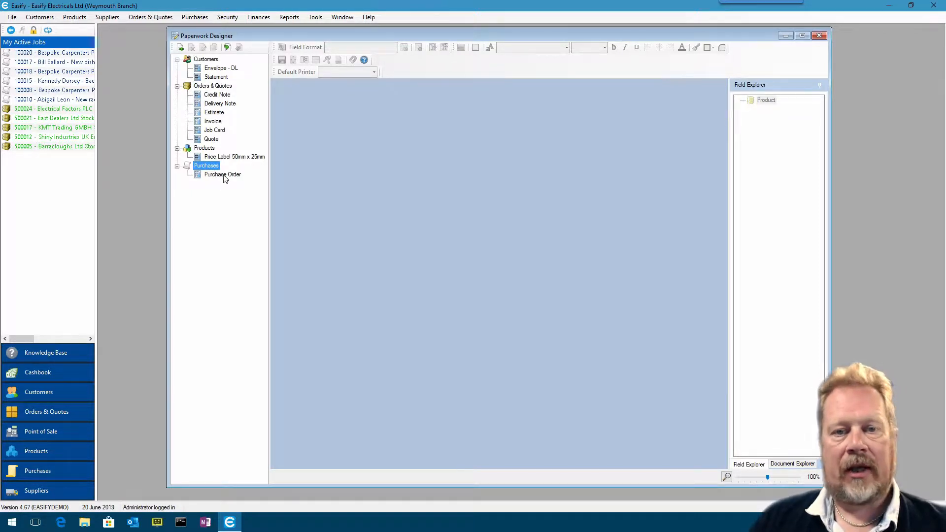
# Open the Quote document for editing and widen the Field Explorer so the full field names fit
pyautogui.click(213, 139)
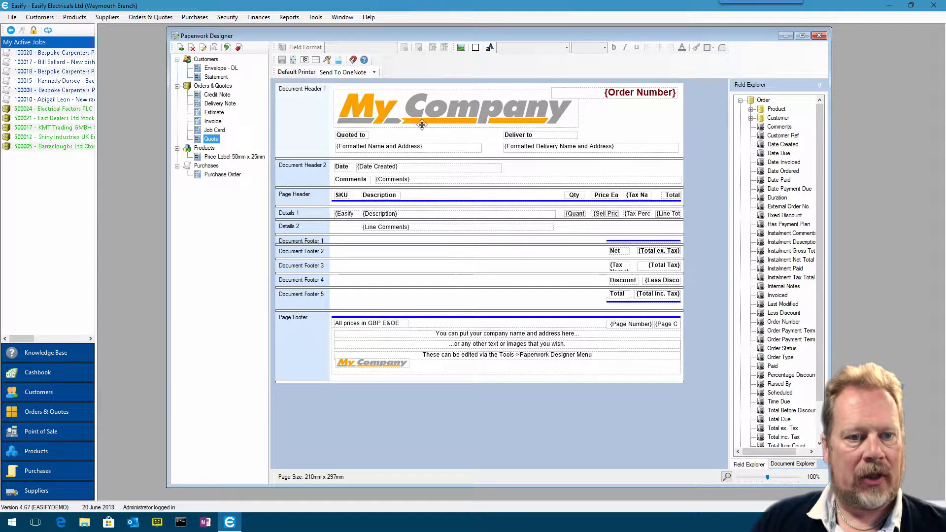
pyautogui.moveTo(359, 37); pyautogui.dragTo(355, 36)
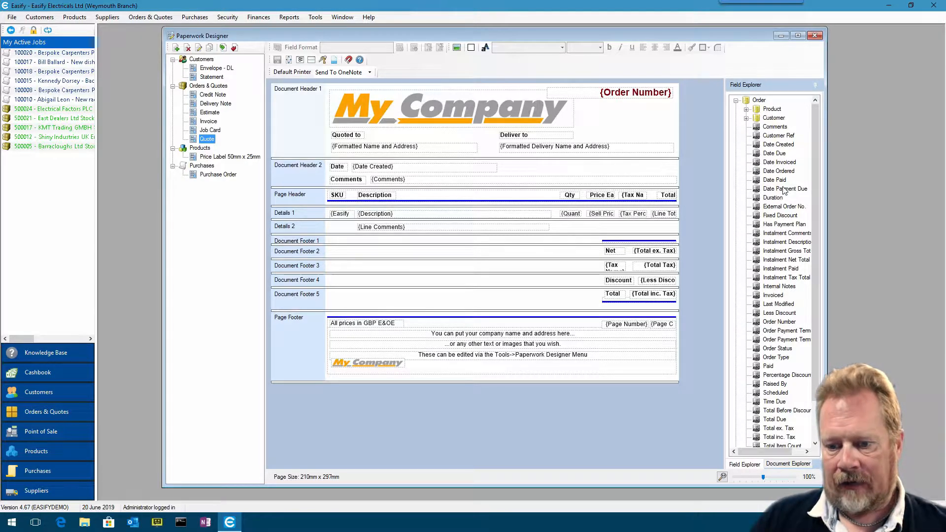
pyautogui.moveTo(725, 164); pyautogui.dragTo(699, 164)
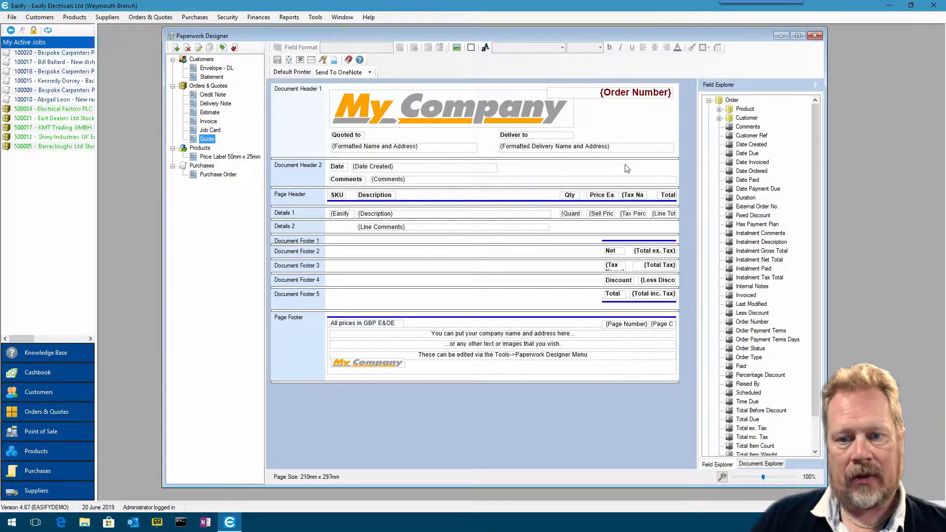
# Examine the order fields available for the quote in the Field Explorer, including Date Invoiced, Date Ordered and Date Paid
pyautogui.click(762, 164)
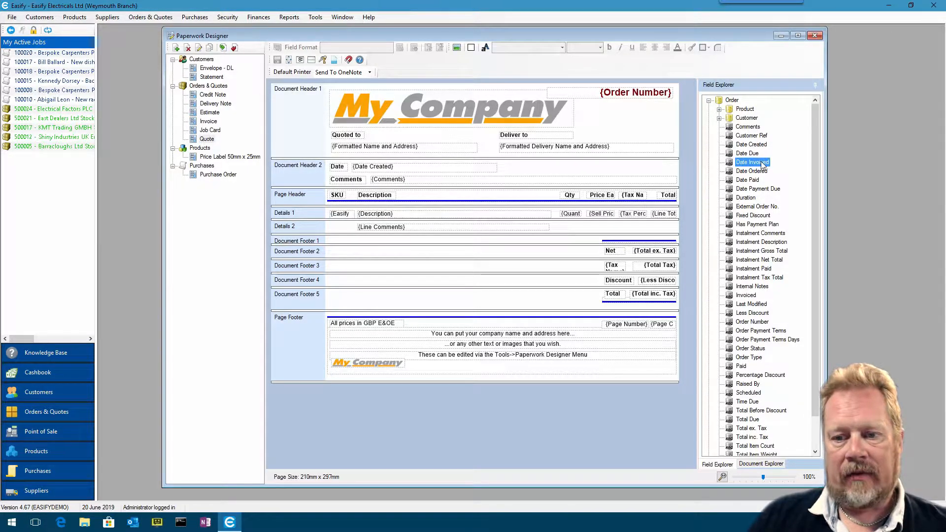
pyautogui.click(761, 172)
pyautogui.click(754, 181)
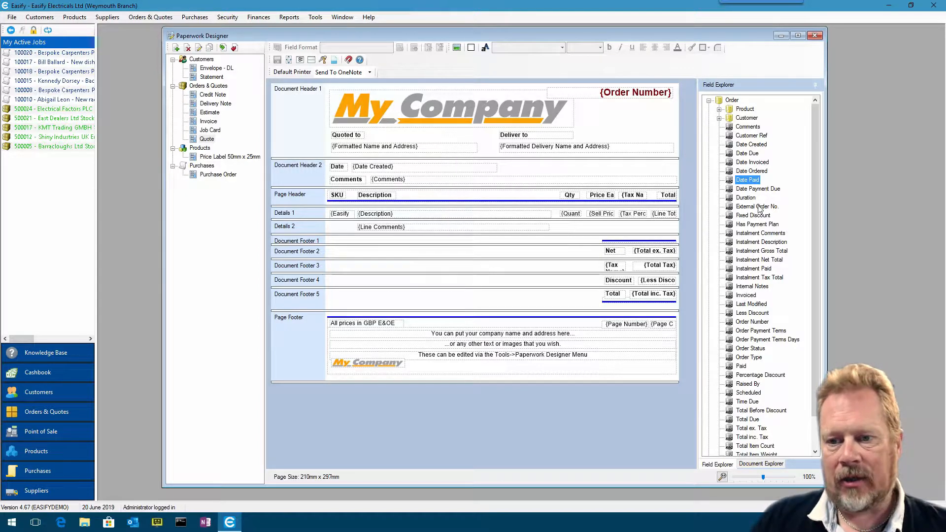
pyautogui.scroll(-2, 760, 206)
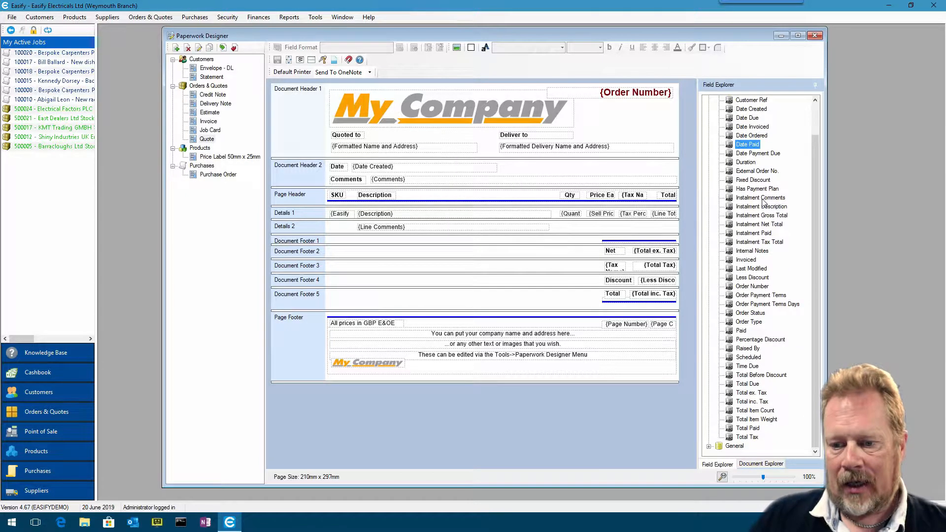
pyautogui.click(727, 465)
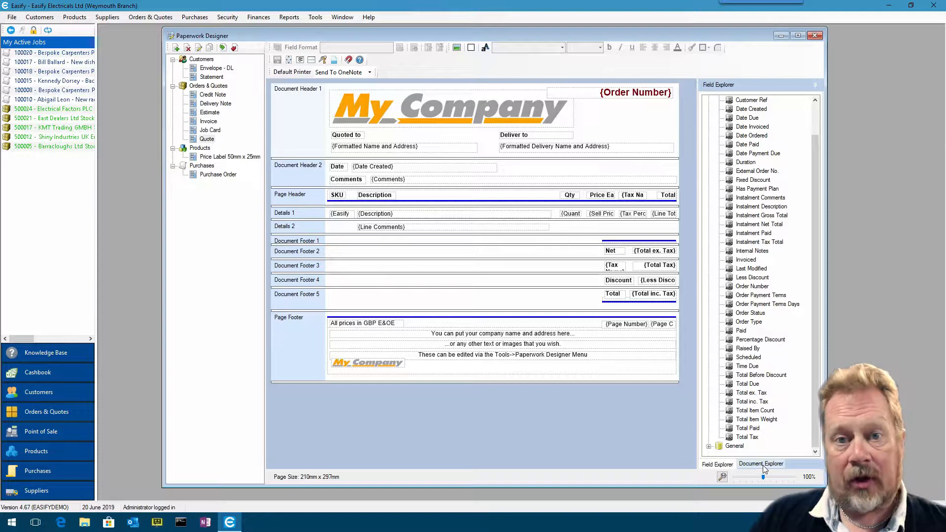
# Show the Document Explorer and look through the quote's elements from Document Header 1 down to the Page Footer
pyautogui.click(762, 465)
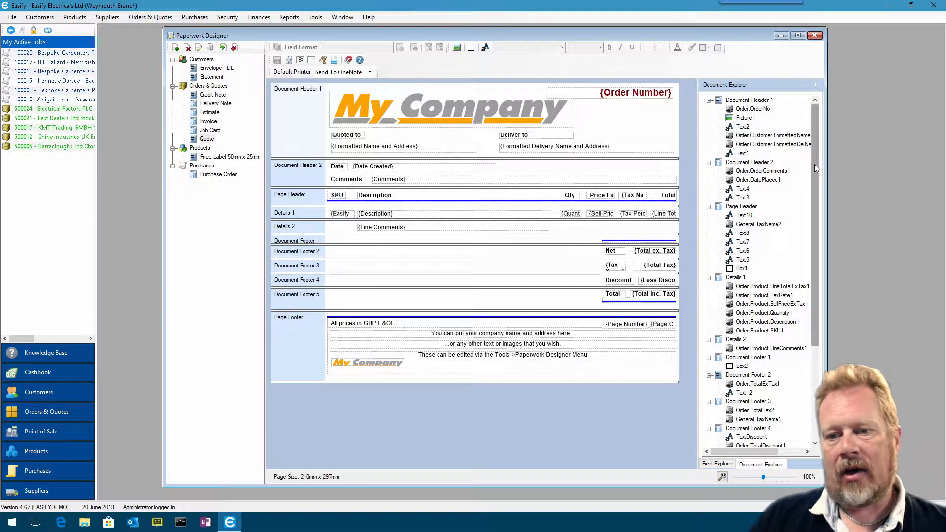
pyautogui.moveTo(815, 164); pyautogui.dragTo(793, 154)
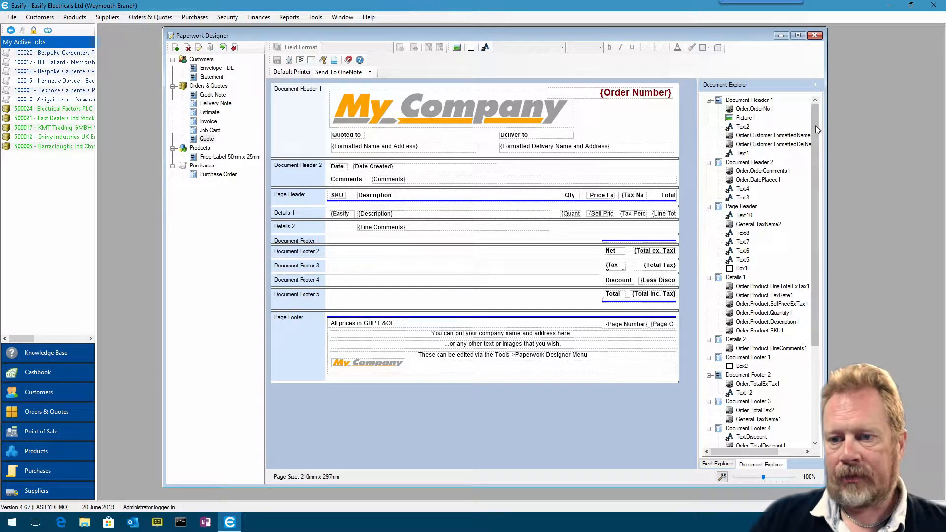
pyautogui.moveTo(815, 126); pyautogui.dragTo(819, 221)
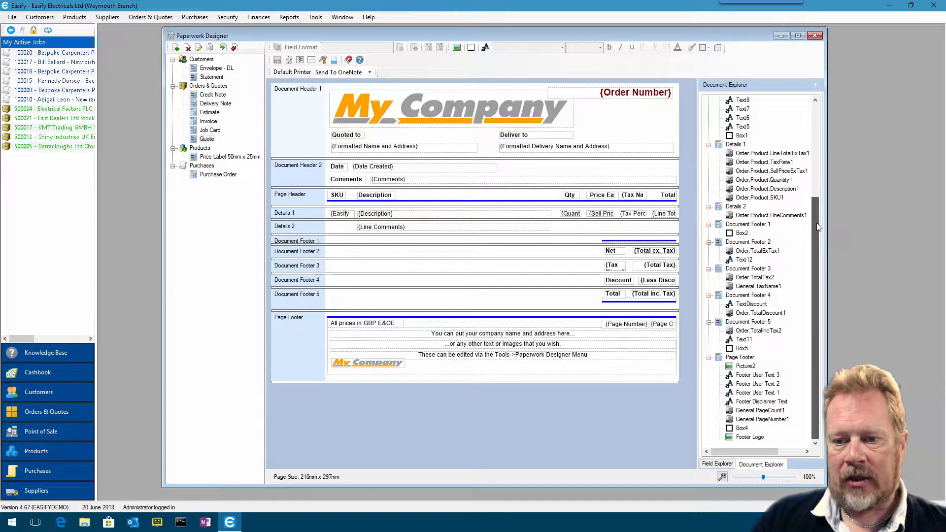
# Locate the line comments, SKU, description, quantity and sell price fields on the quote by selecting their Document Explorer entries
pyautogui.click(761, 215)
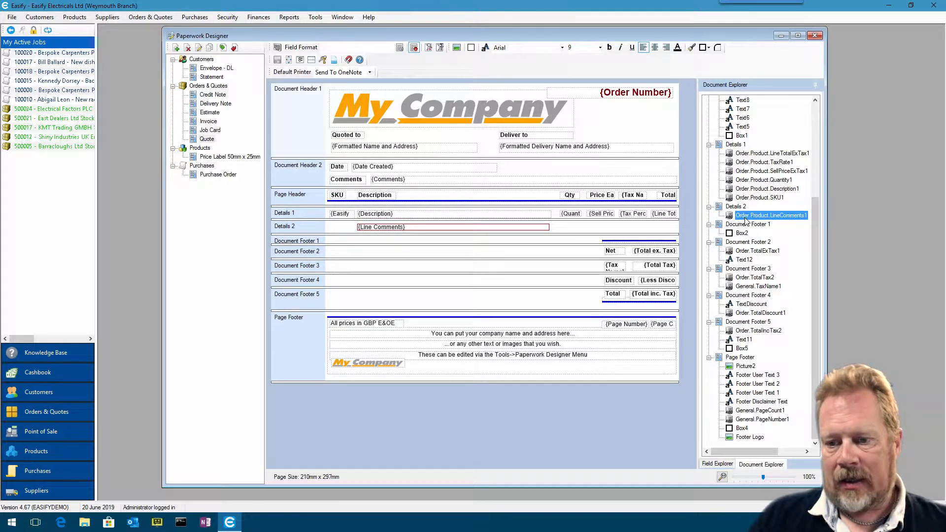
pyautogui.click(764, 197)
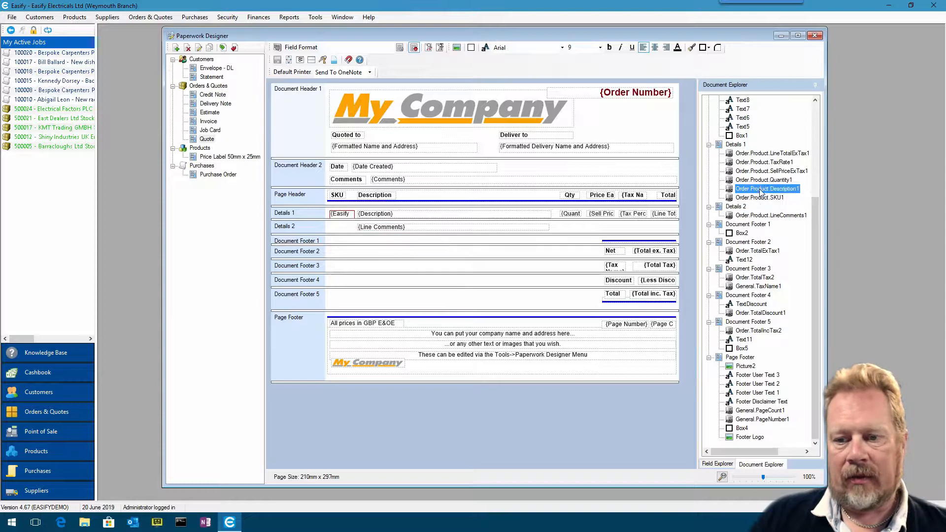
pyautogui.click(762, 189)
pyautogui.click(762, 181)
pyautogui.click(762, 172)
pyautogui.click(764, 181)
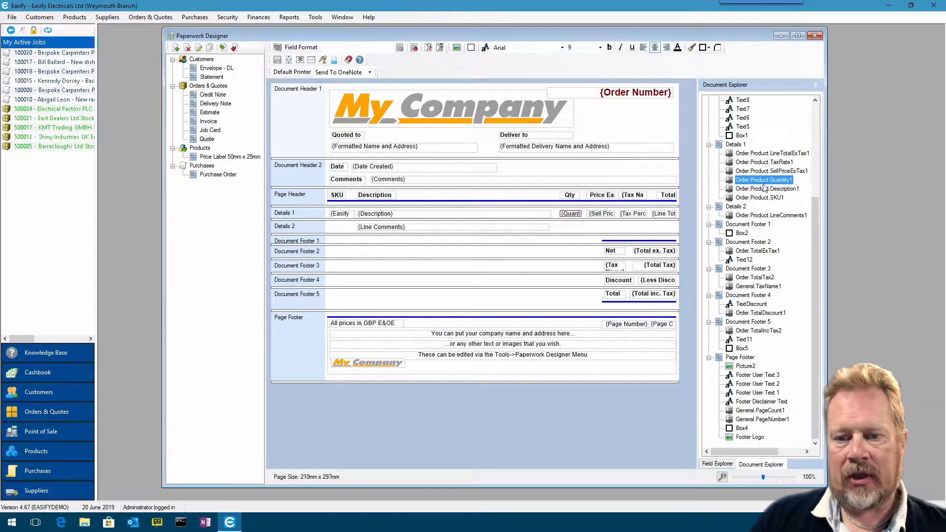
pyautogui.click(763, 190)
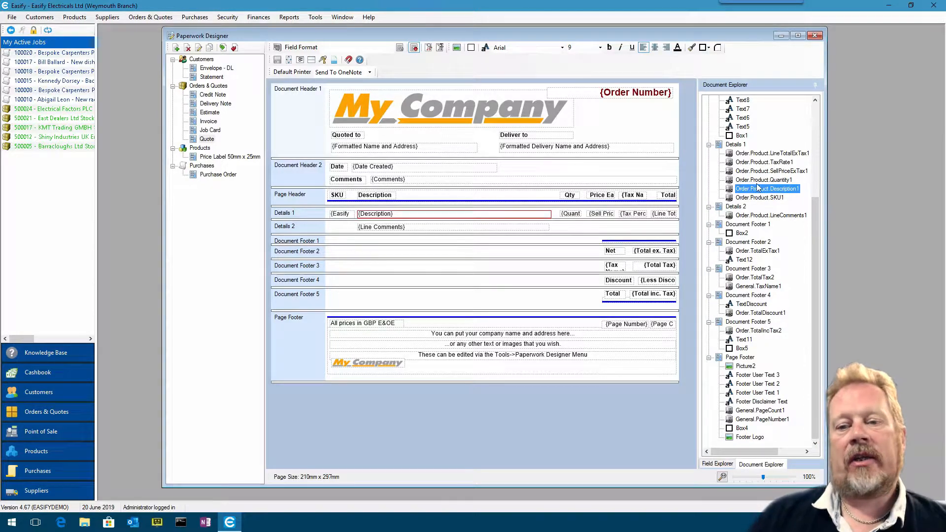
pyautogui.moveTo(815, 215); pyautogui.dragTo(814, 127)
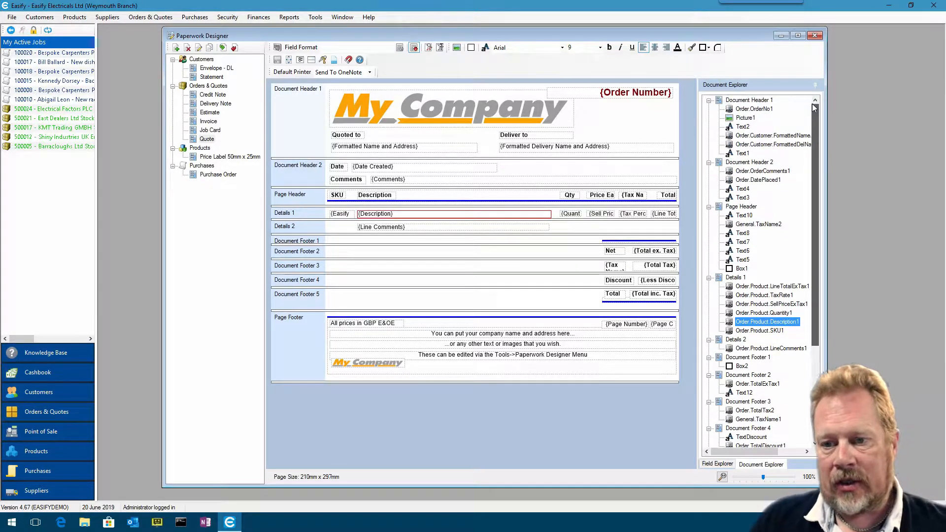
# Locate the quote's logo picture, customer name and address field and header text by selecting their entries under Document Header 1
pyautogui.click(745, 118)
pyautogui.click(750, 136)
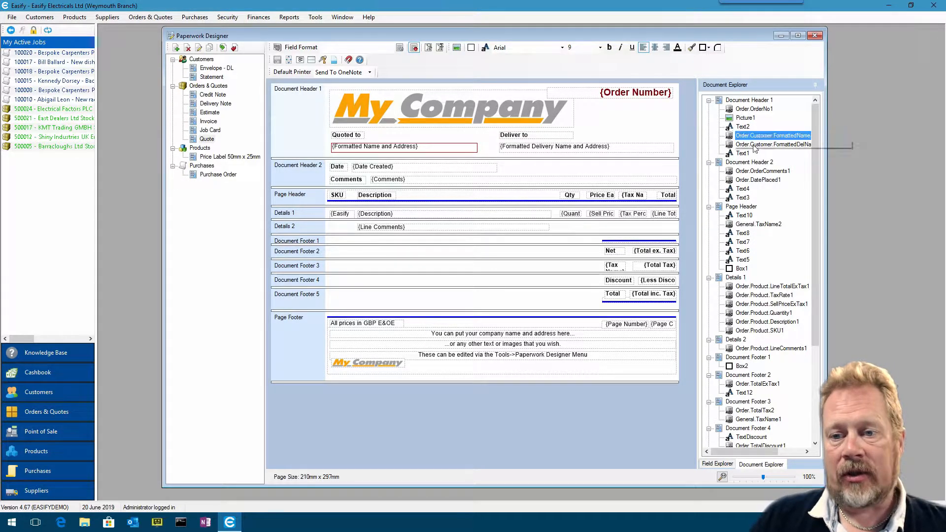
pyautogui.click(744, 128)
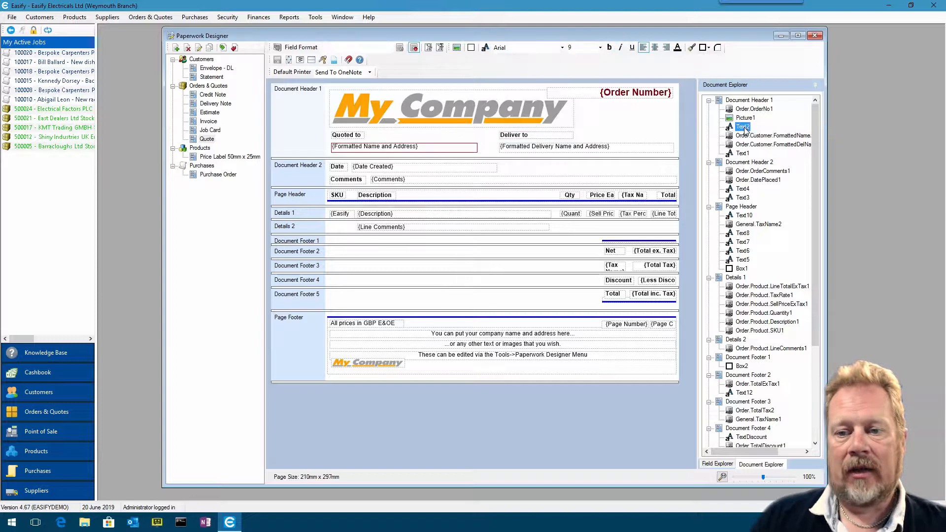
pyautogui.click(745, 118)
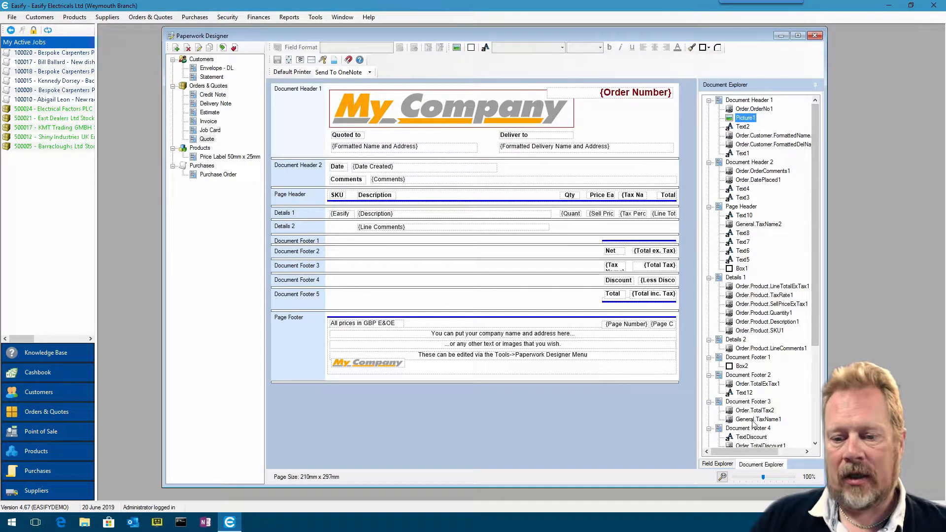
# Return to the Field Explorer, zoom the quote layout in and out, and reset it to 100%
pyautogui.click(725, 465)
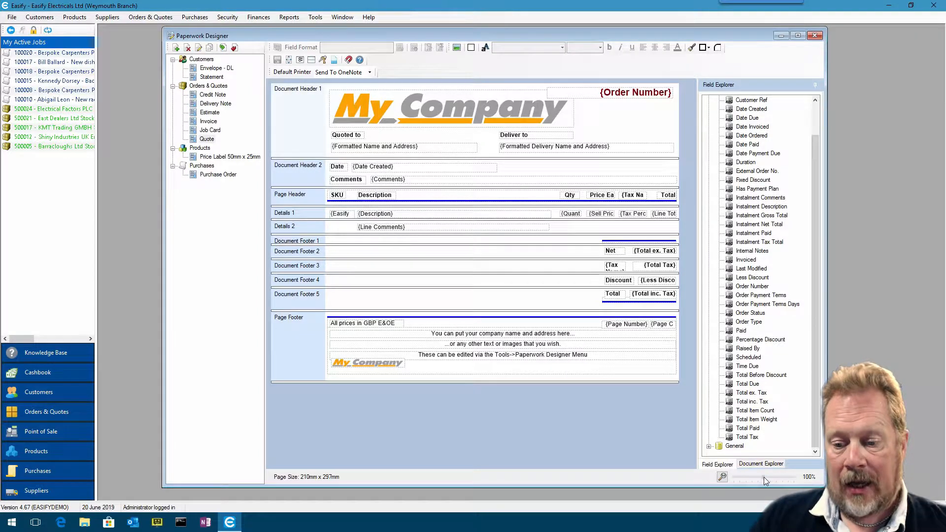
pyautogui.moveTo(763, 477); pyautogui.dragTo(778, 477)
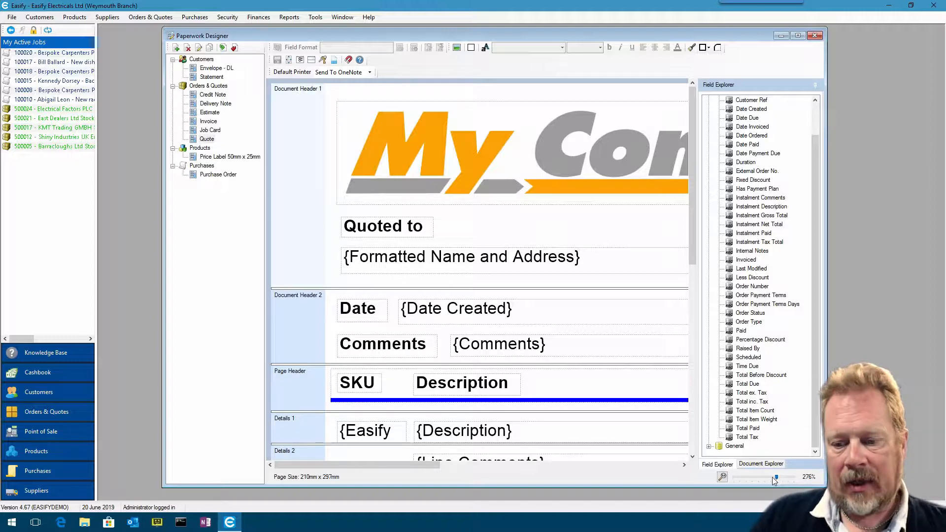
pyautogui.moveTo(778, 478); pyautogui.dragTo(766, 477)
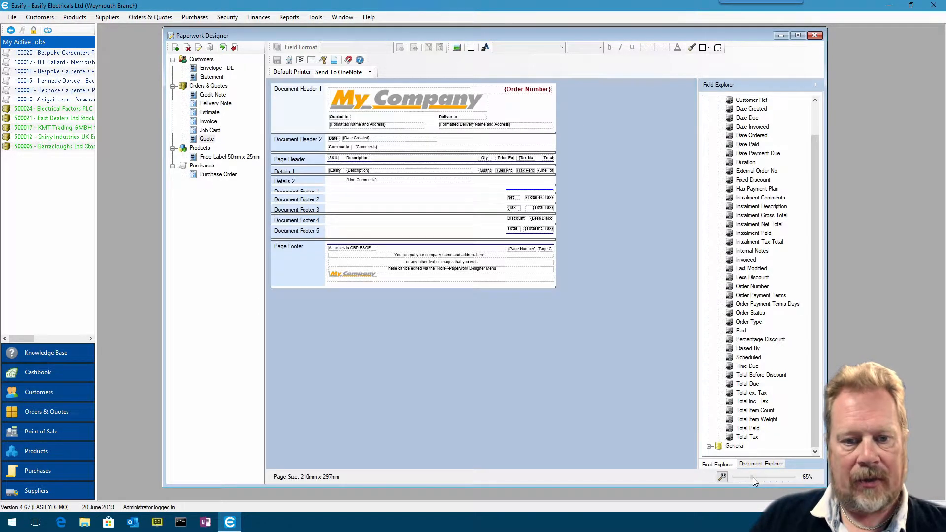
pyautogui.click(723, 477)
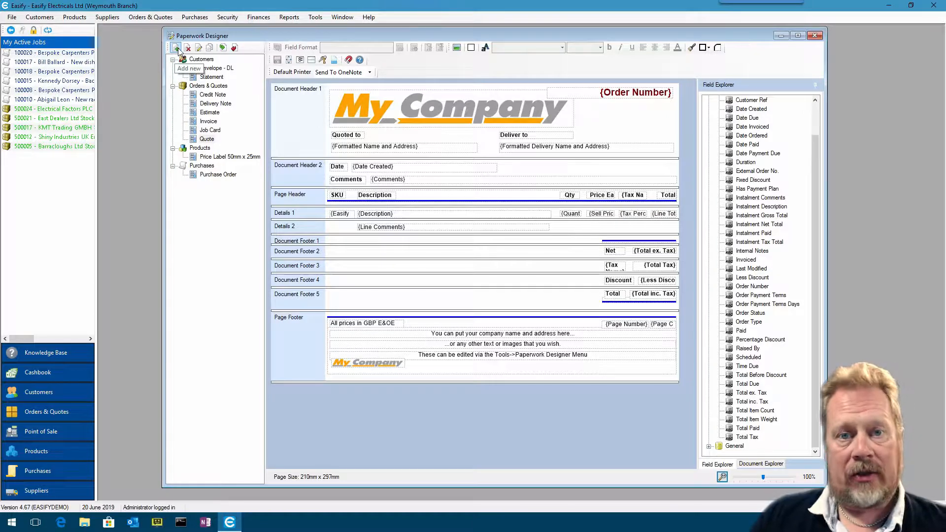
# Start a new Orders & Quotes document named "New delivery Note" with the ISO A4 (210mm x 297mm) page size
pyautogui.click(211, 88)
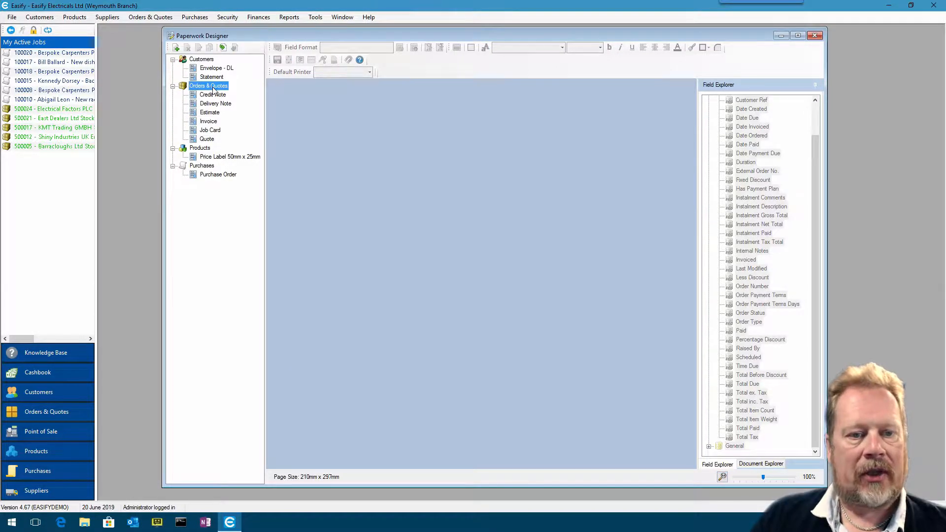
pyautogui.click(176, 48)
pyautogui.moveTo(452, 139); pyautogui.dragTo(444, 103)
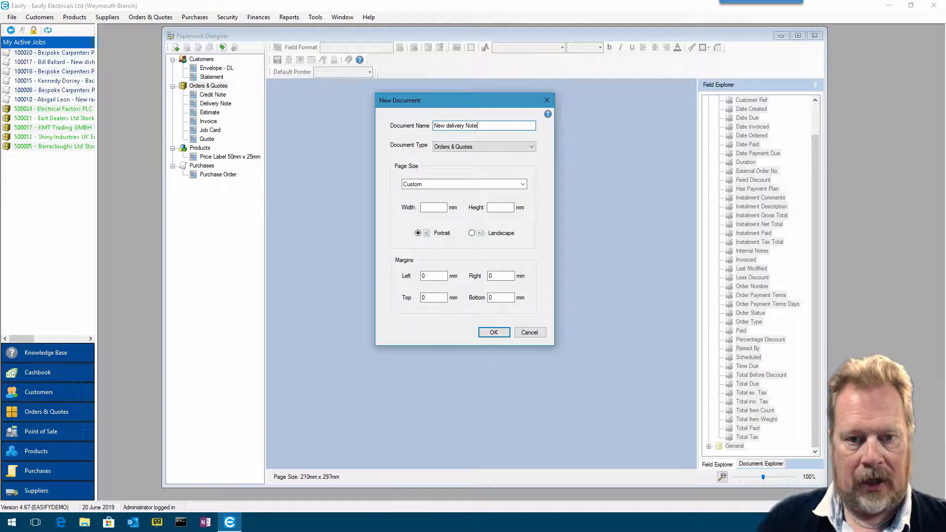
pyautogui.click(490, 147)
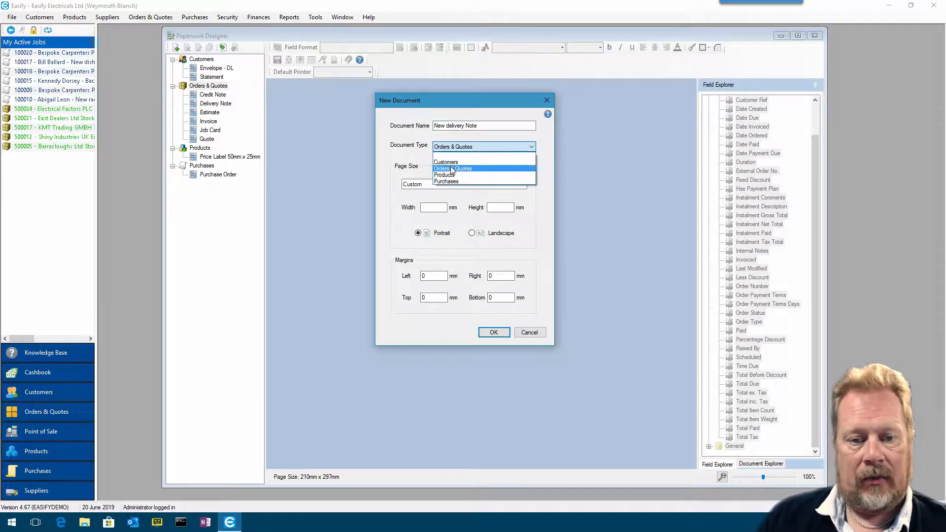
pyautogui.click(414, 147)
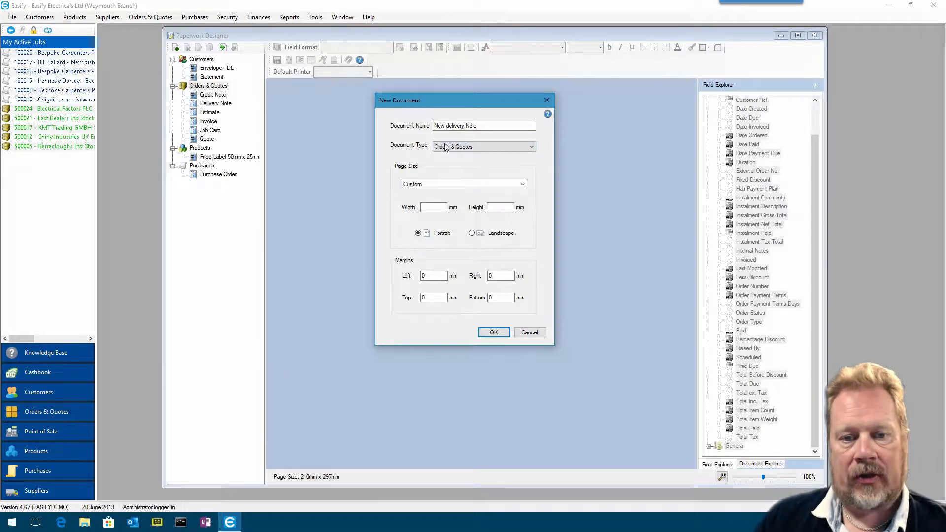
pyautogui.click(523, 185)
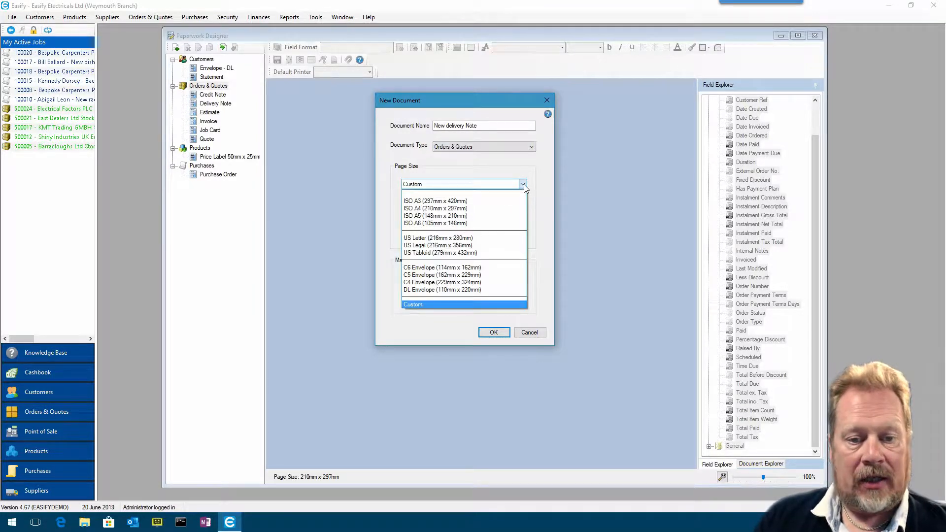
pyautogui.click(461, 209)
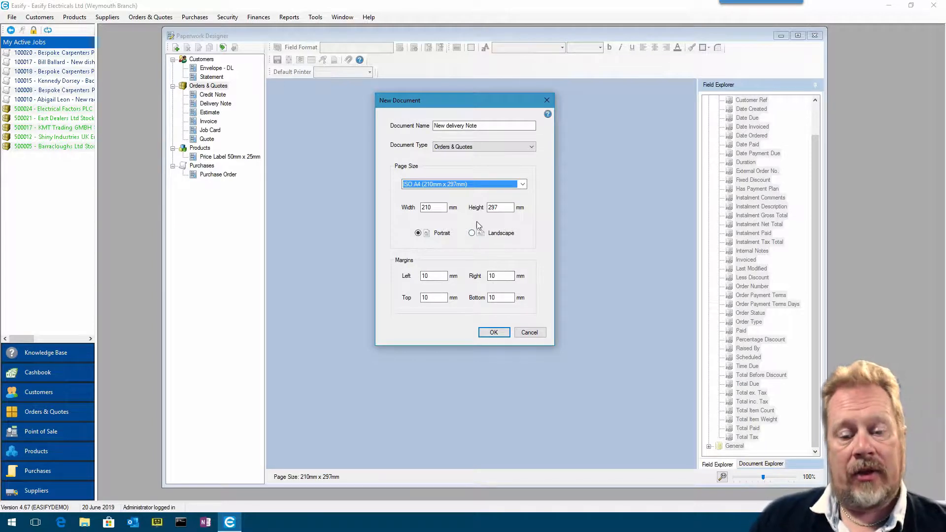
# Try a custom page size for the new document, 50 mm wide and 25 mm high
pyautogui.click(523, 184)
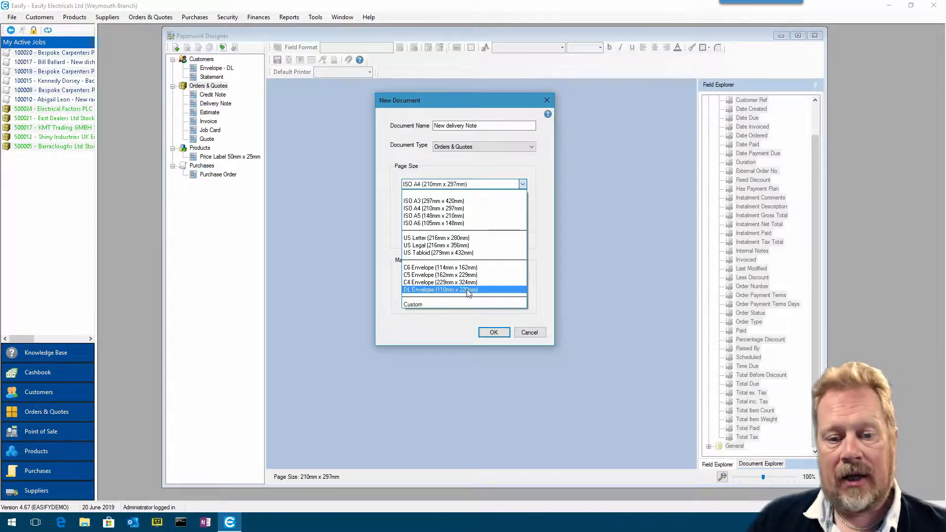
pyautogui.click(454, 306)
pyautogui.click(439, 208)
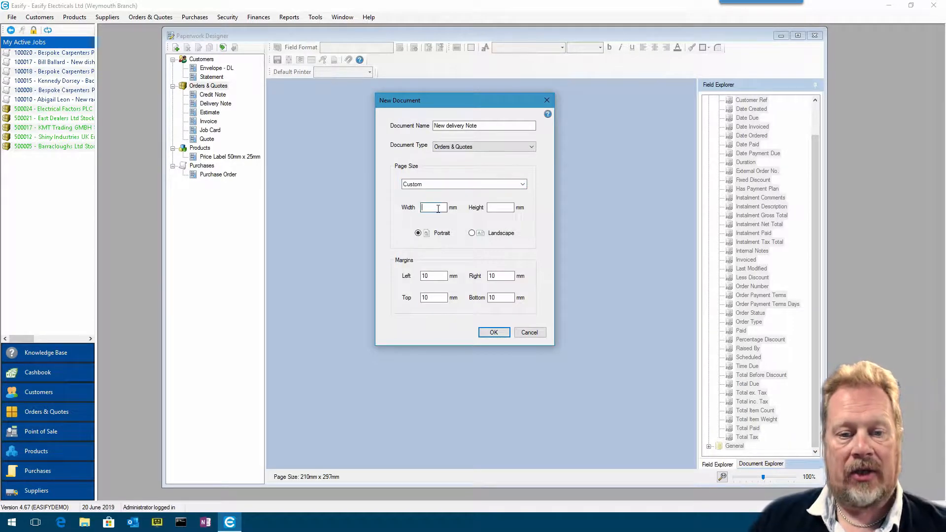
pyautogui.click(498, 208)
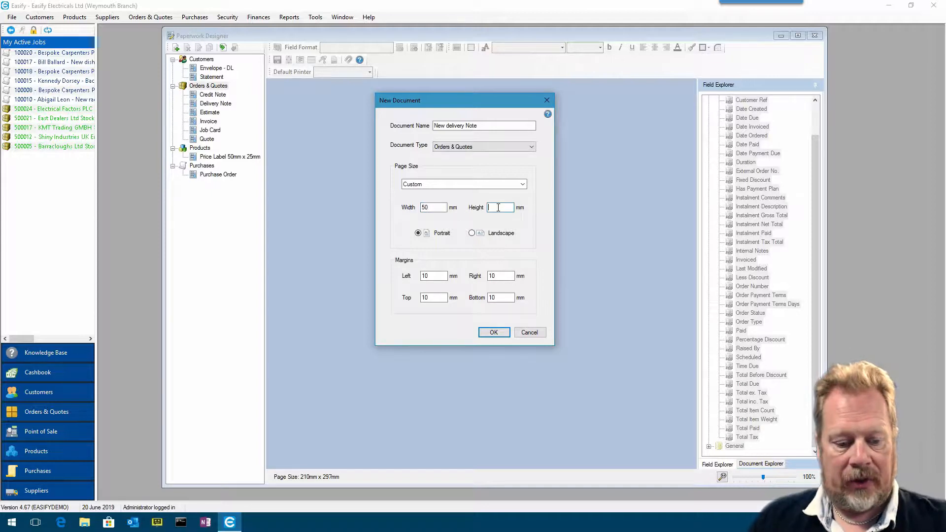
pyautogui.write('25')
# Set the page size to ISO A4 (210mm x 297mm) and create the document
pyautogui.click(489, 185)
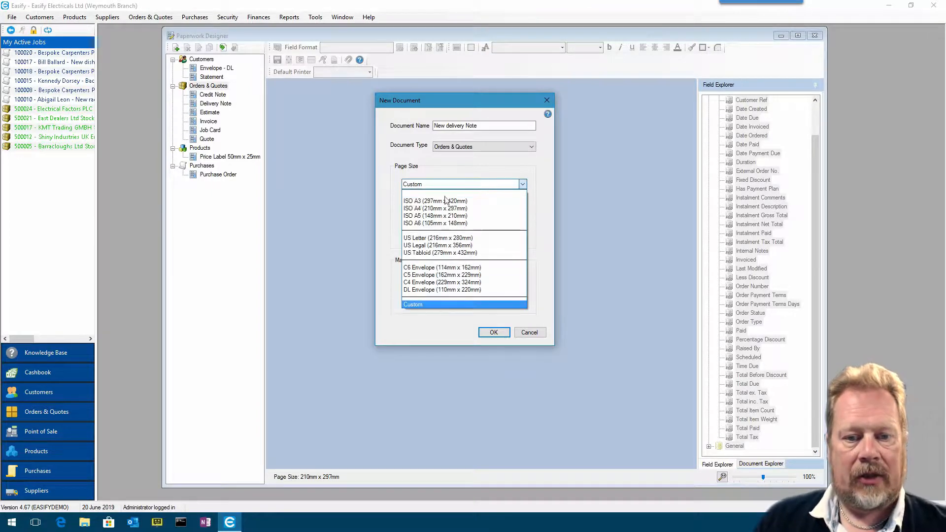
pyautogui.click(442, 210)
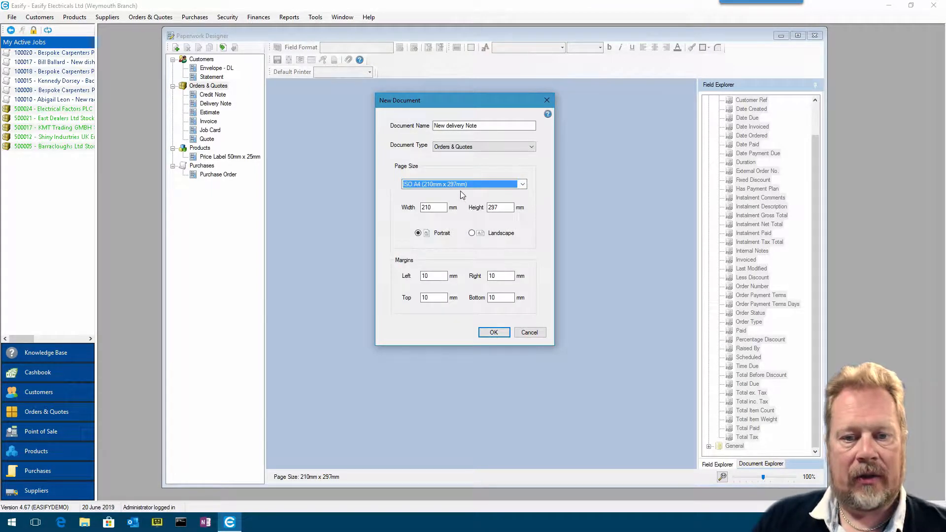
pyautogui.click(502, 335)
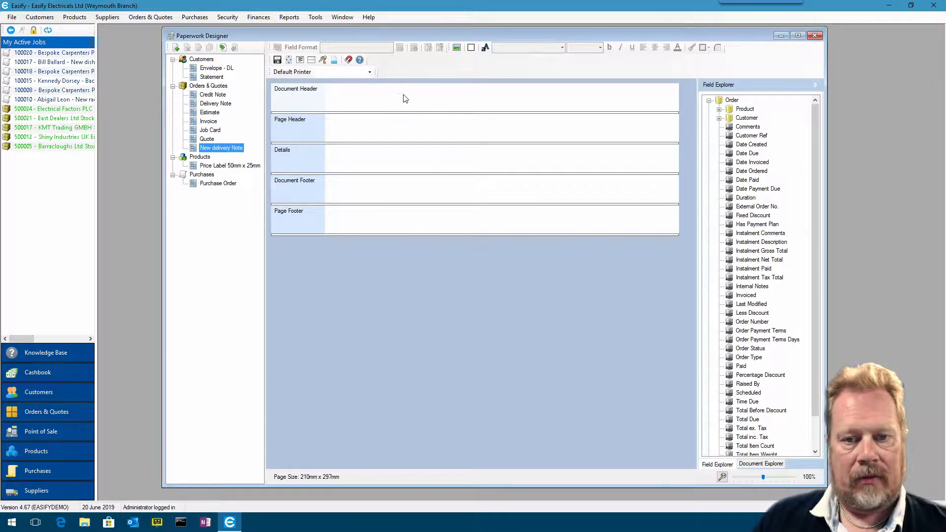
# Start saving the new delivery note and choose to specify a default printer before saving
pyautogui.moveTo(380, 33); pyautogui.dragTo(388, 34)
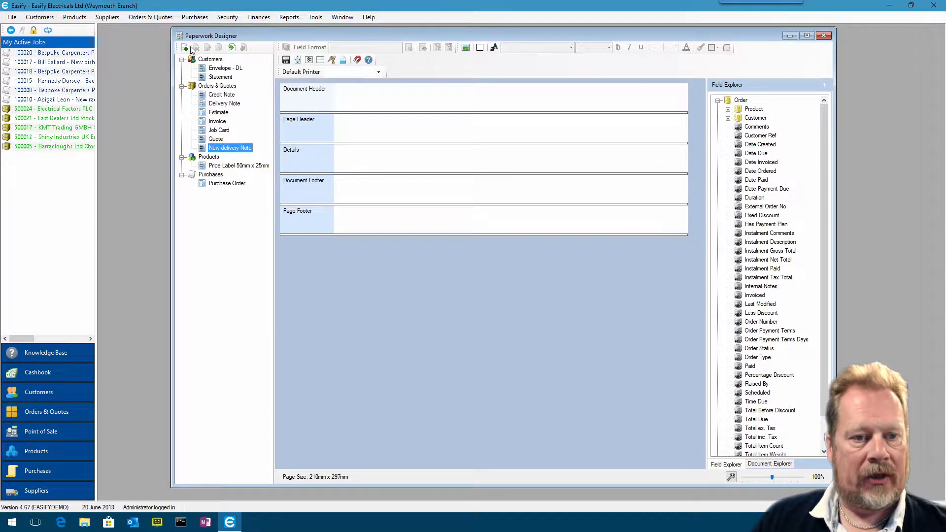
pyautogui.click(287, 62)
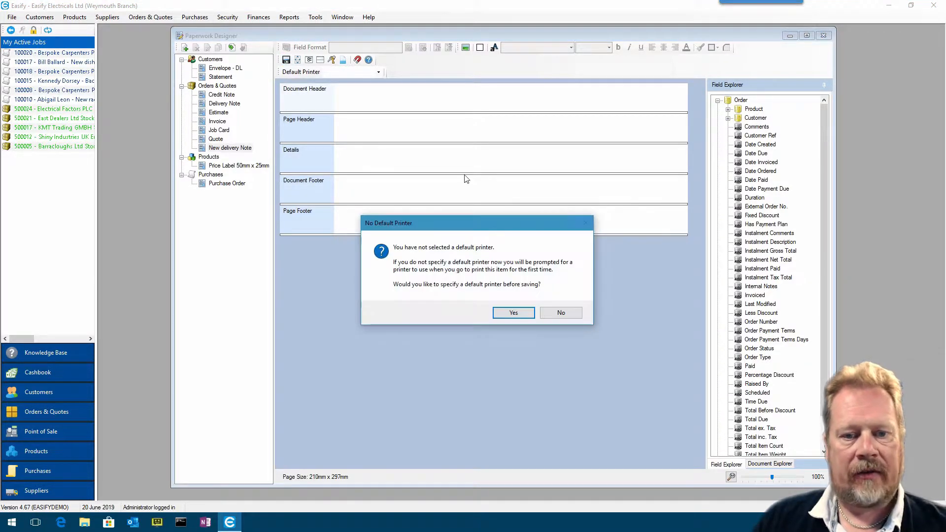
pyautogui.moveTo(477, 224); pyautogui.dragTo(468, 107)
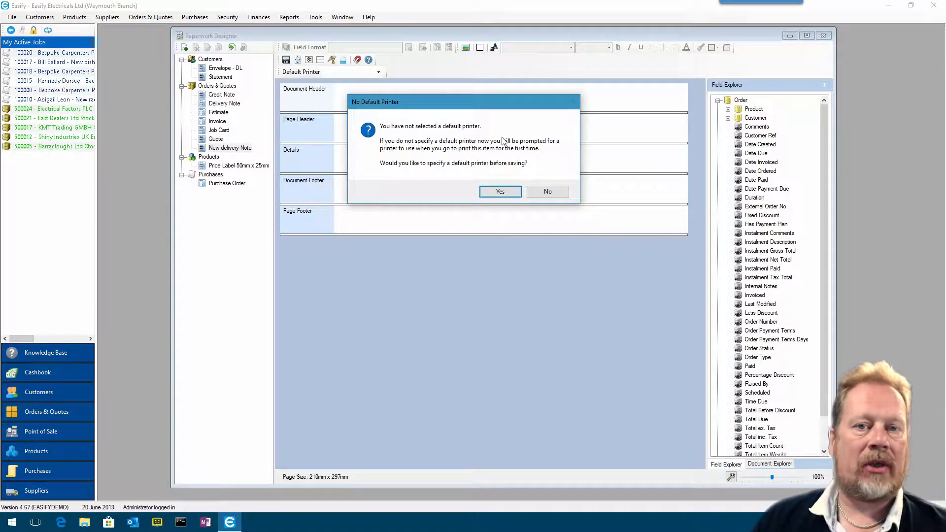
pyautogui.click(501, 191)
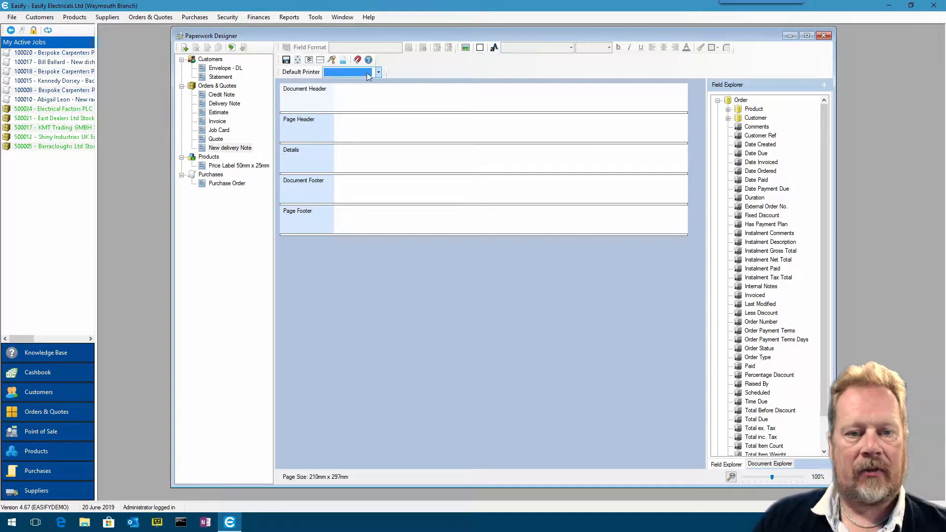
# Set the new delivery note's default printer to Send To OneNote 2016 and save the document
pyautogui.moveTo(277, 71); pyautogui.dragTo(387, 57)
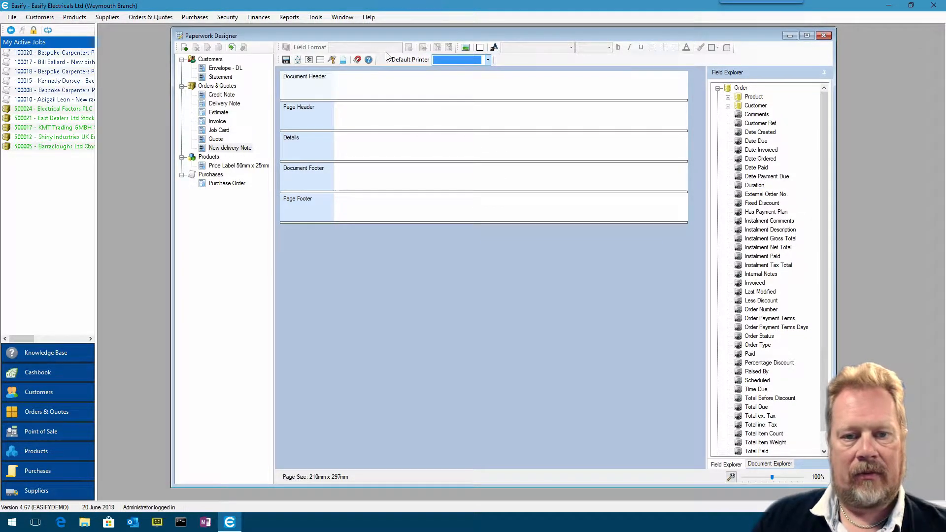
pyautogui.click(489, 60)
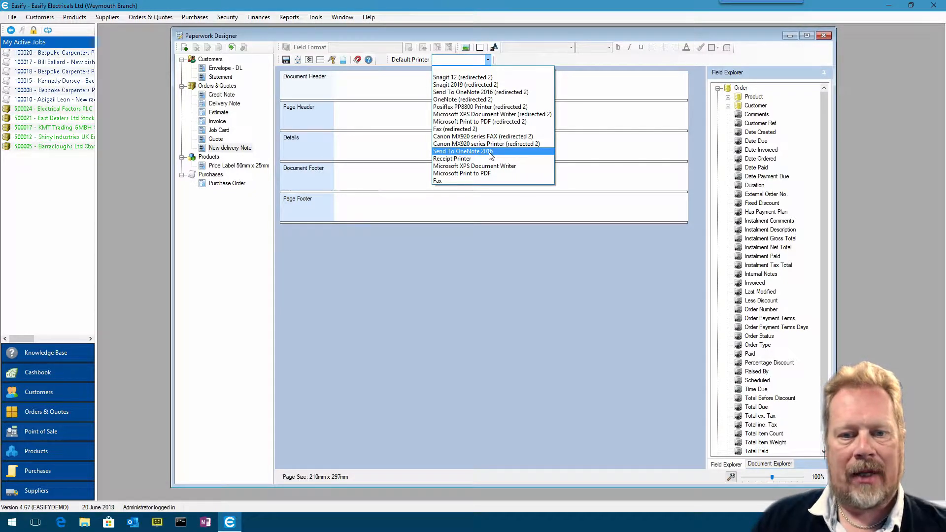
pyautogui.click(485, 151)
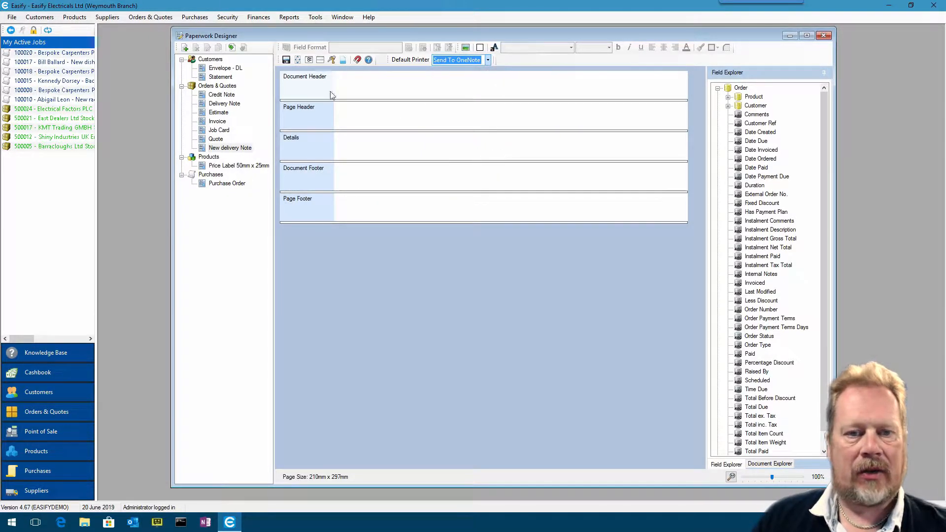
pyautogui.click(286, 60)
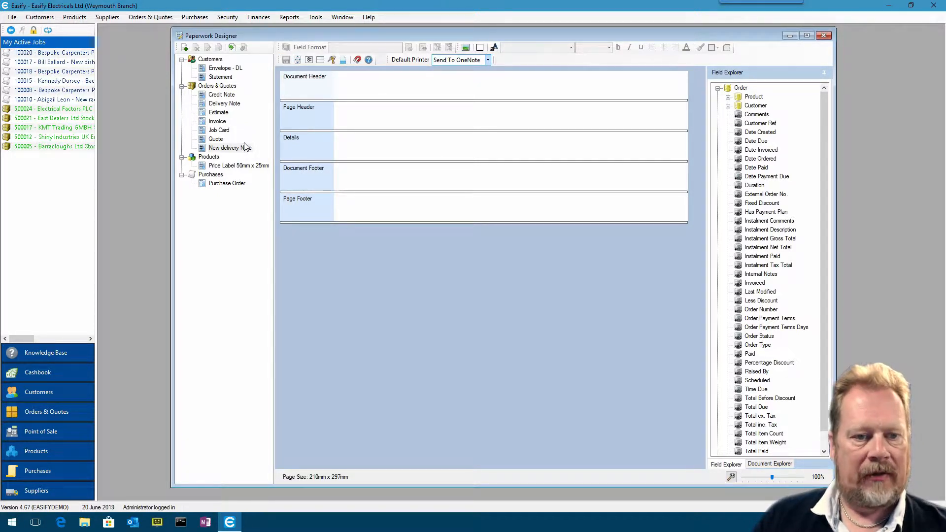
# Reopen the New delivery Note document, request its deletion and decline the confirmation
pyautogui.click(216, 141)
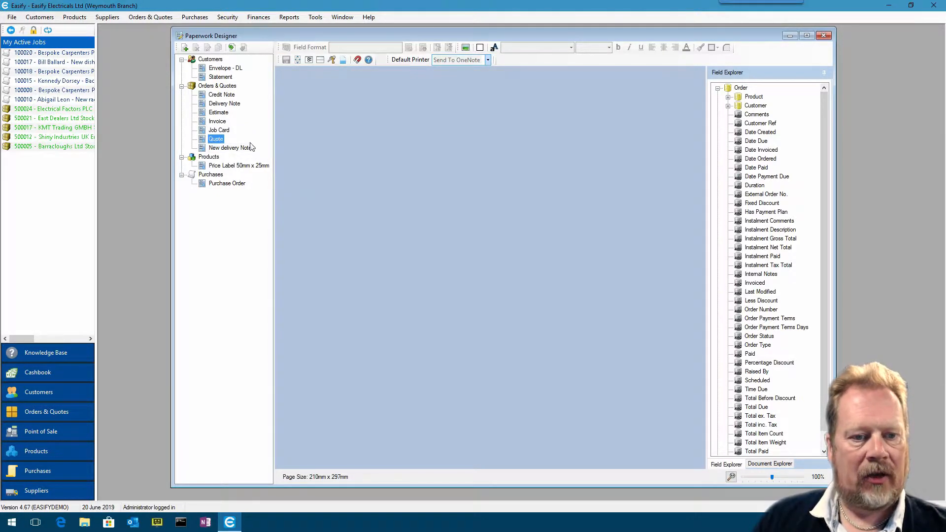
pyautogui.click(228, 149)
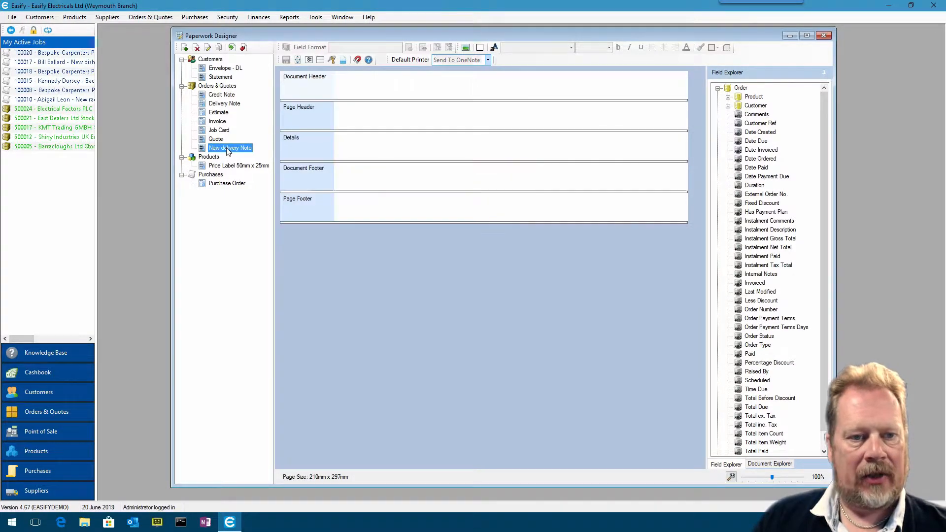
pyautogui.click(196, 48)
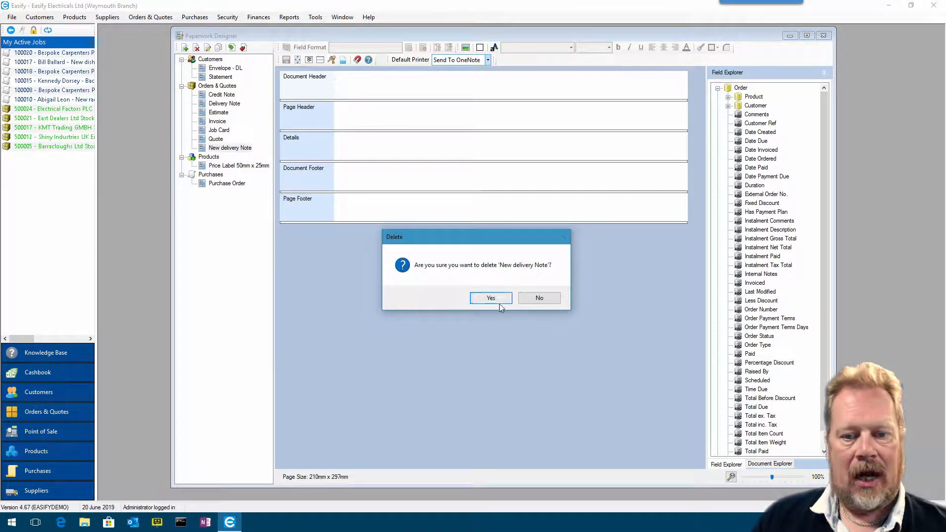
pyautogui.click(548, 301)
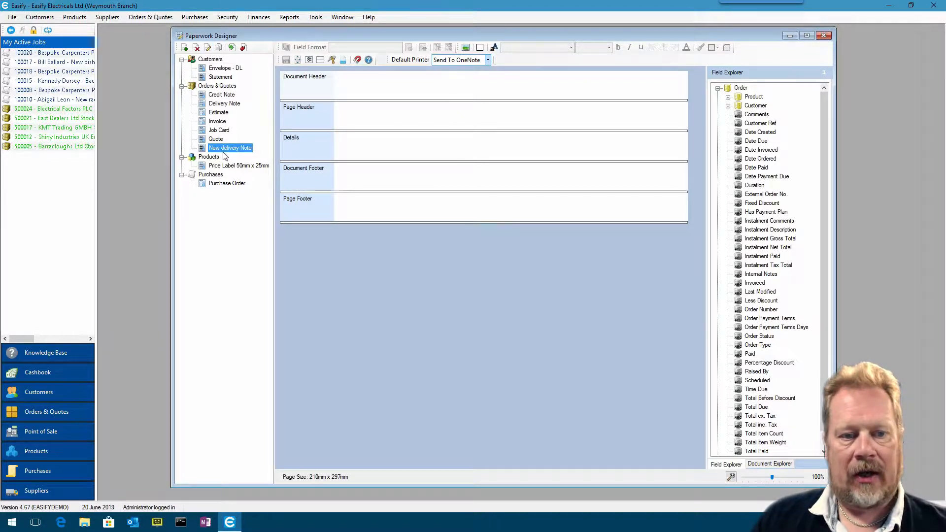
# Rename the new document as "New Delivery Note" with a capital D and leave it for the Quote
pyautogui.click(208, 48)
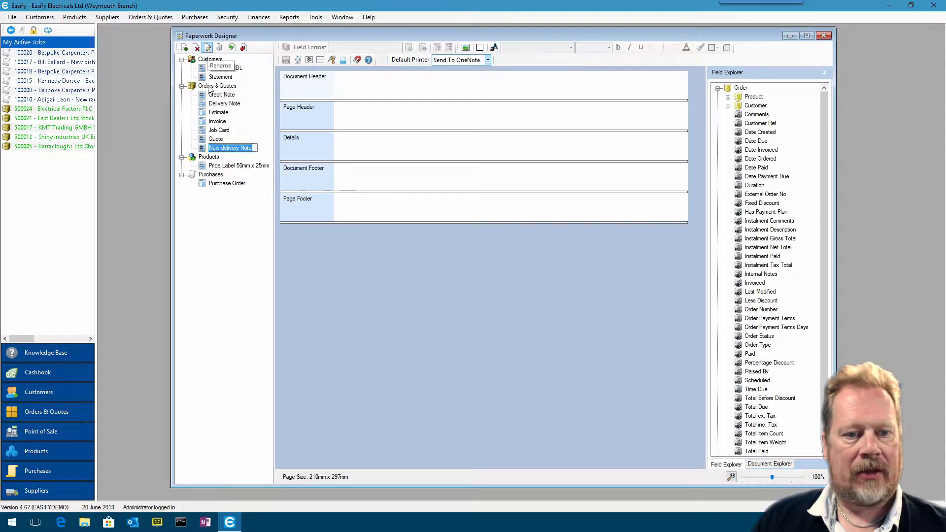
pyautogui.click(230, 148)
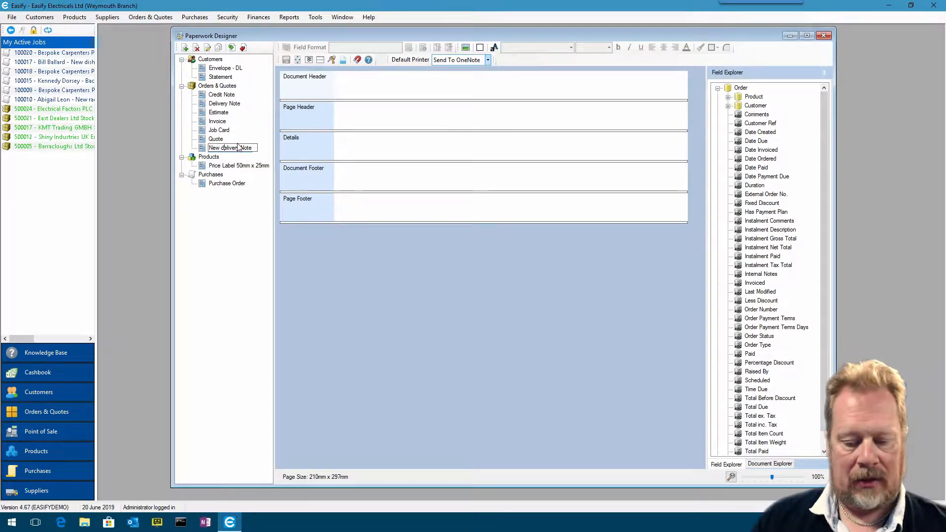
pyautogui.press('BackSpace')
pyautogui.write('D')
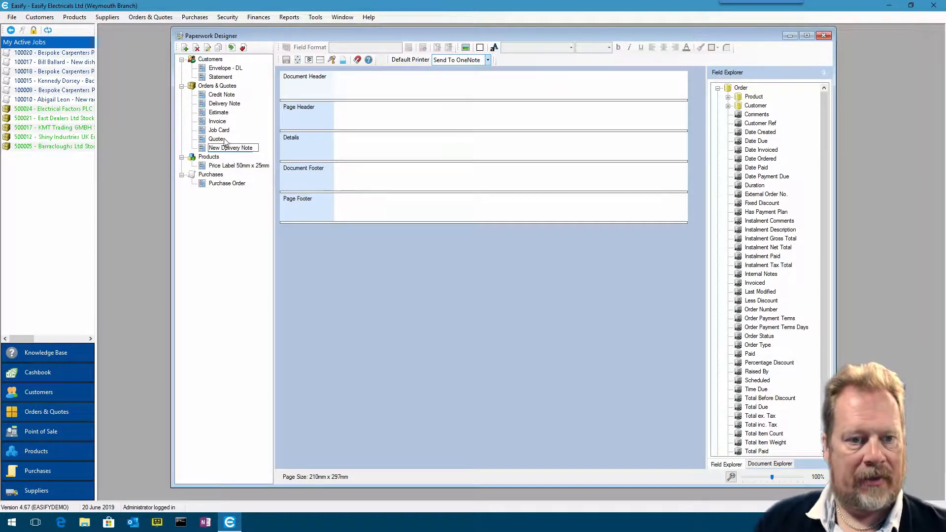
pyautogui.click(217, 140)
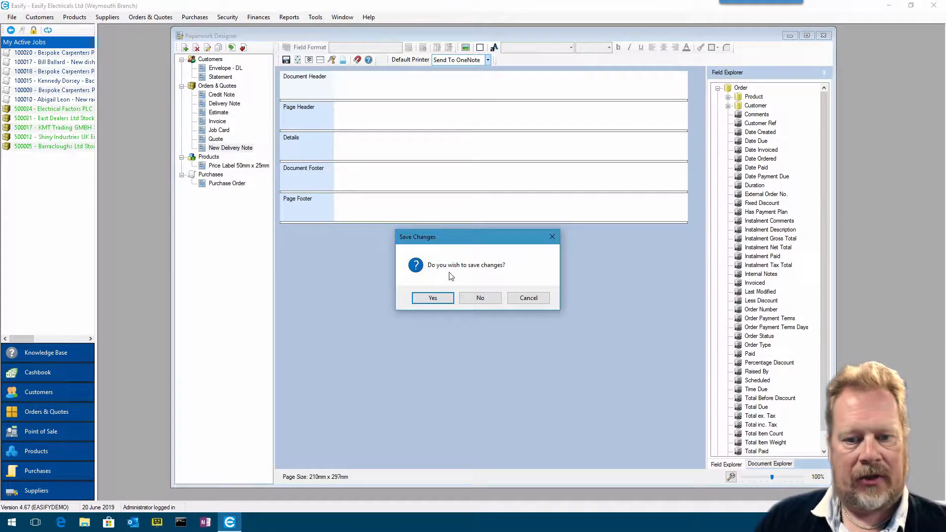
# Save the changes to the New Delivery Note document and open it again
pyautogui.click(434, 298)
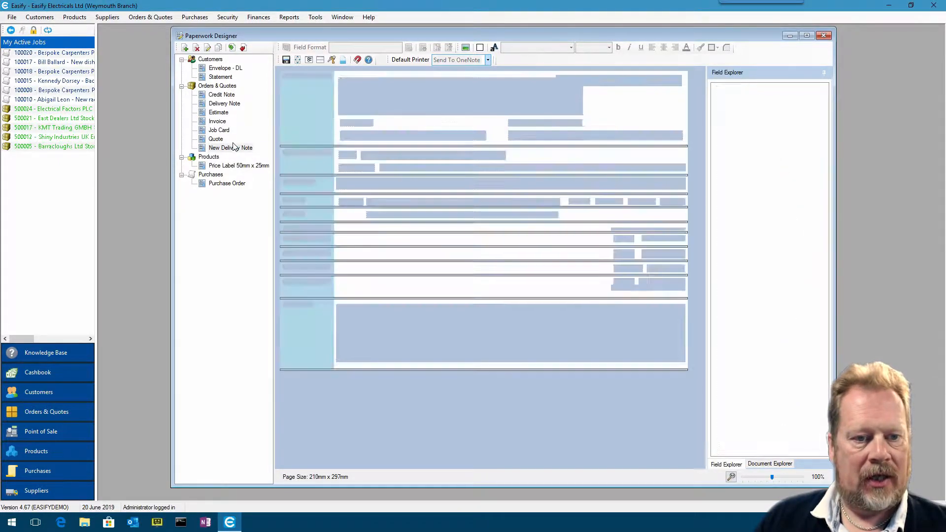
pyautogui.click(234, 149)
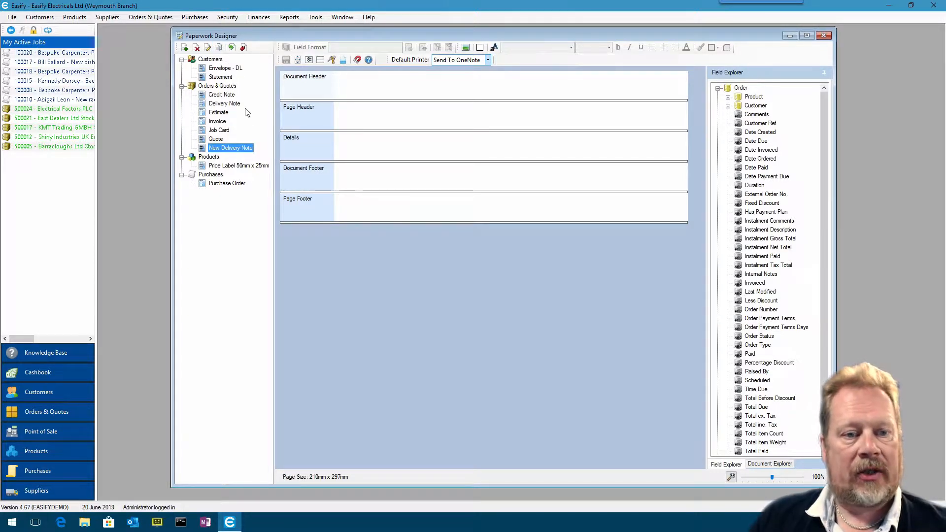
# Open the Invoice document, then move and widen the Paperwork Designer window
pyautogui.click(224, 121)
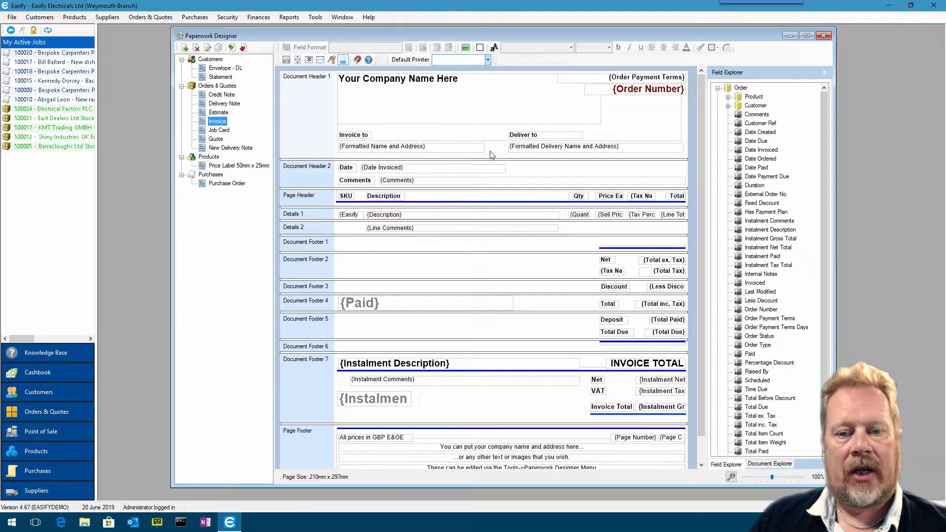
pyautogui.moveTo(517, 37); pyautogui.dragTo(504, 38)
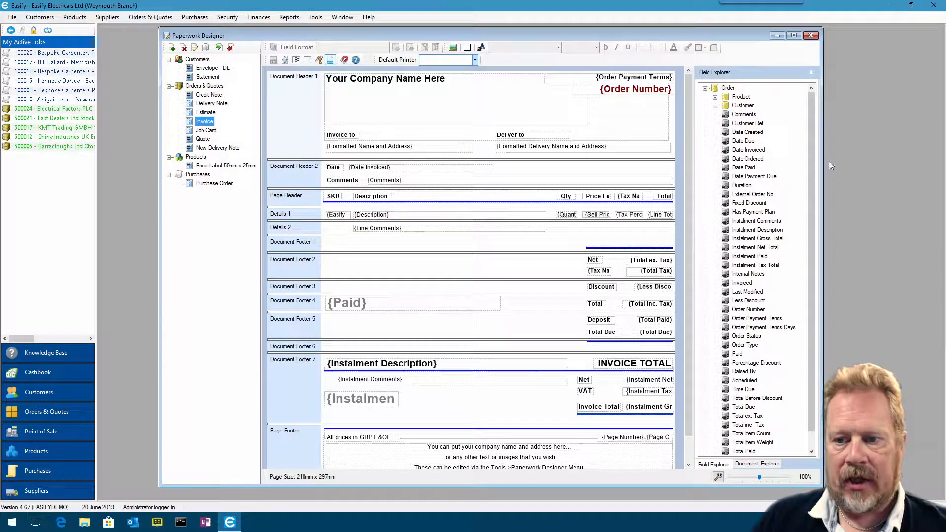
pyautogui.moveTo(826, 161); pyautogui.dragTo(897, 162)
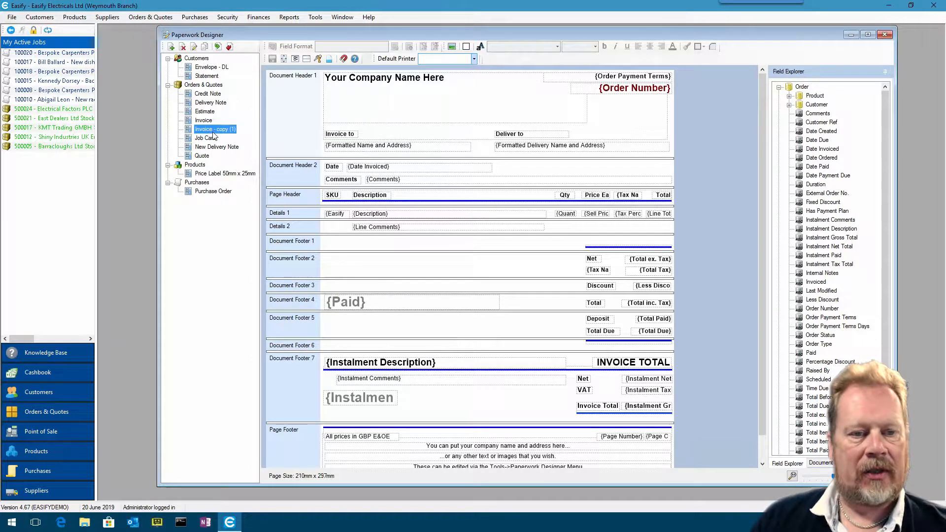
# Delete the "Invoice - copy (1)" document and reopen the original Invoice
pyautogui.click(182, 47)
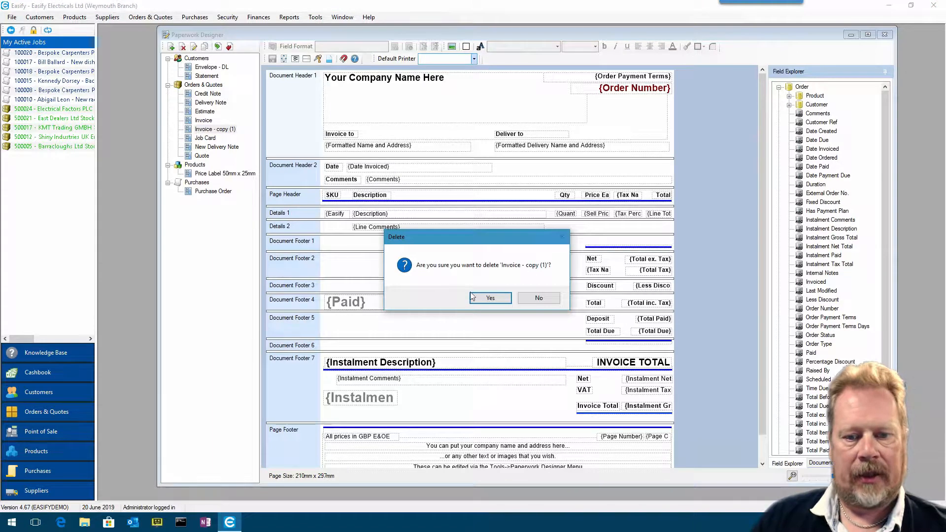
pyautogui.click(490, 298)
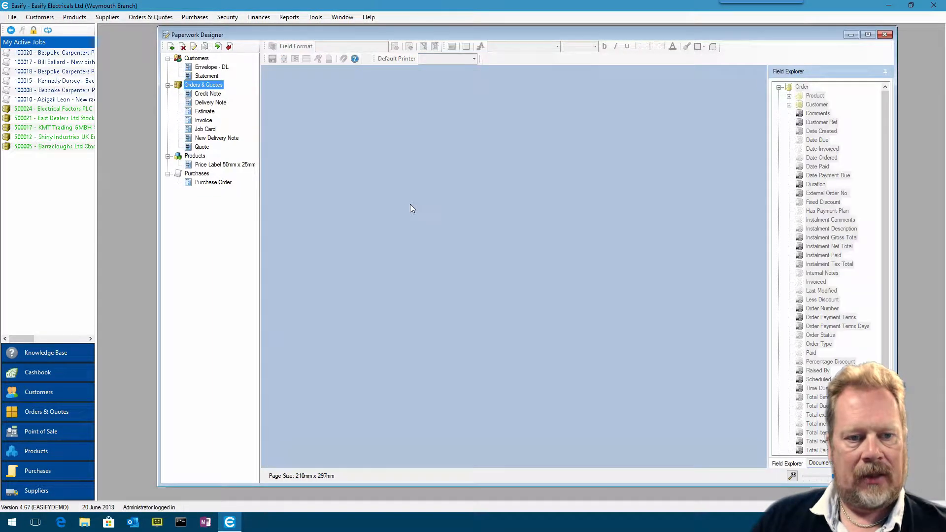
pyautogui.click(205, 121)
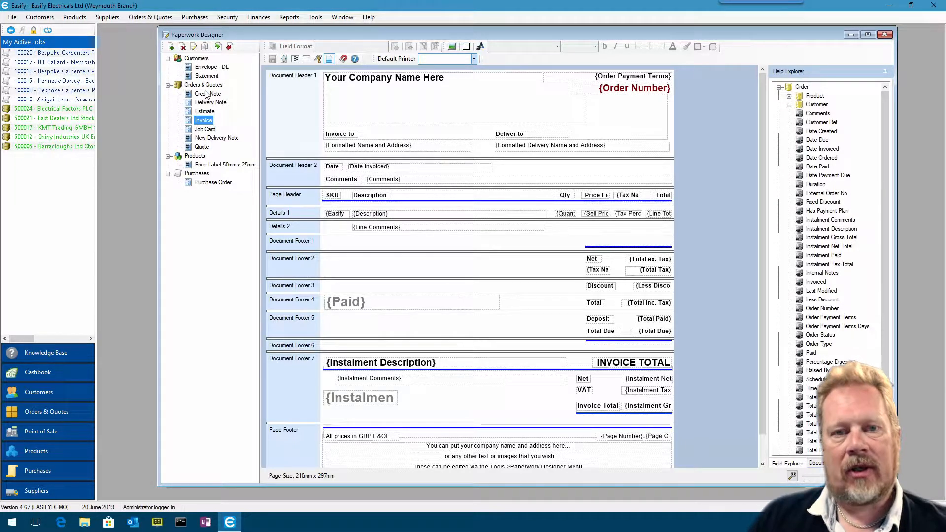
# Start importing a document and browse to C:\Program Files (x86)\Easify\Client\Paperwork Designer\Originals
pyautogui.click(218, 48)
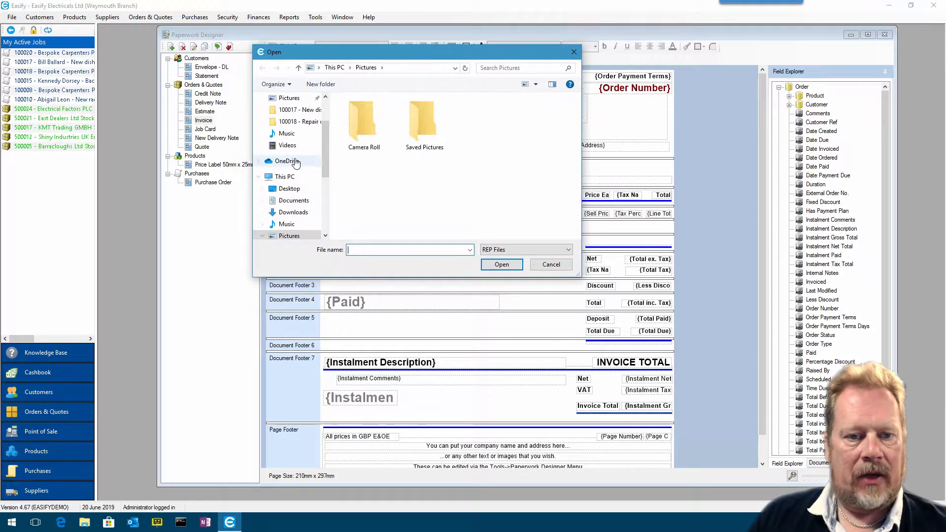
pyautogui.click(285, 176)
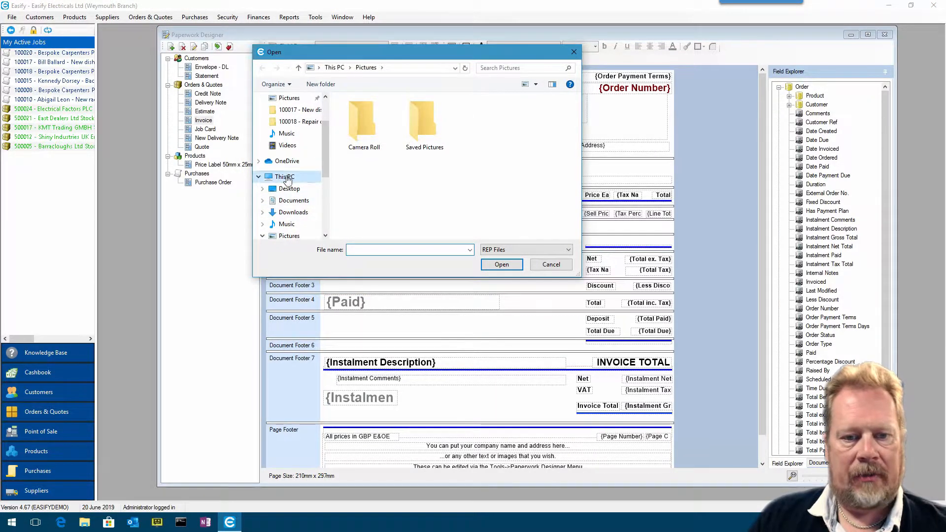
pyautogui.moveTo(580, 277); pyautogui.dragTo(729, 352)
pyautogui.doubleClick(503, 197)
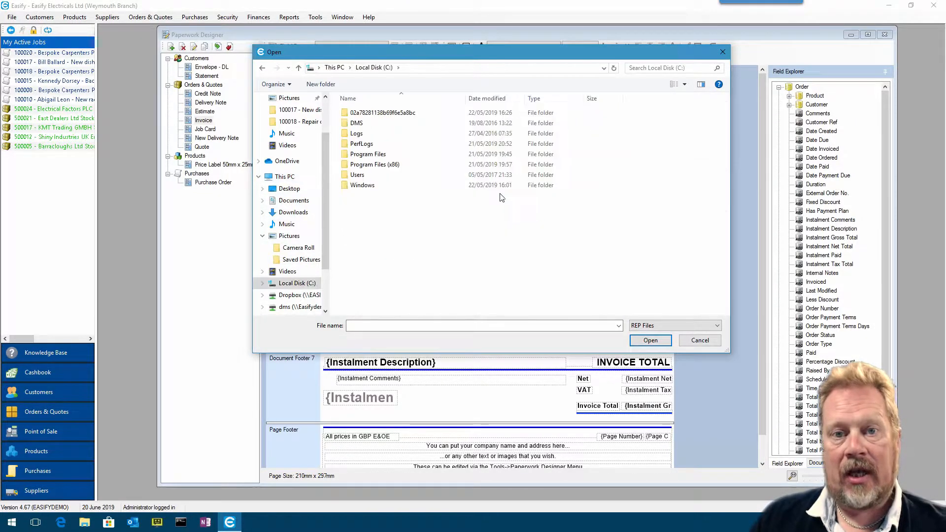
pyautogui.doubleClick(372, 166)
pyautogui.click(361, 126)
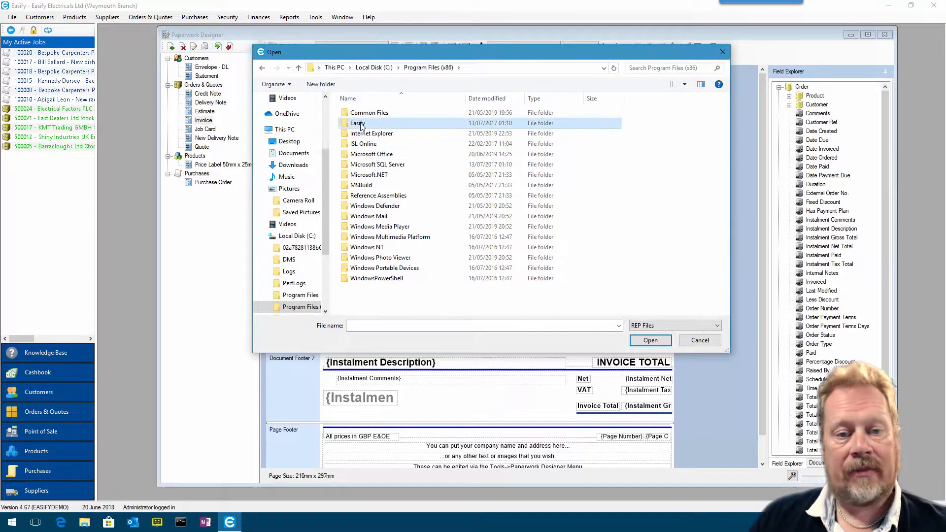
pyautogui.doubleClick(360, 125)
pyautogui.doubleClick(364, 114)
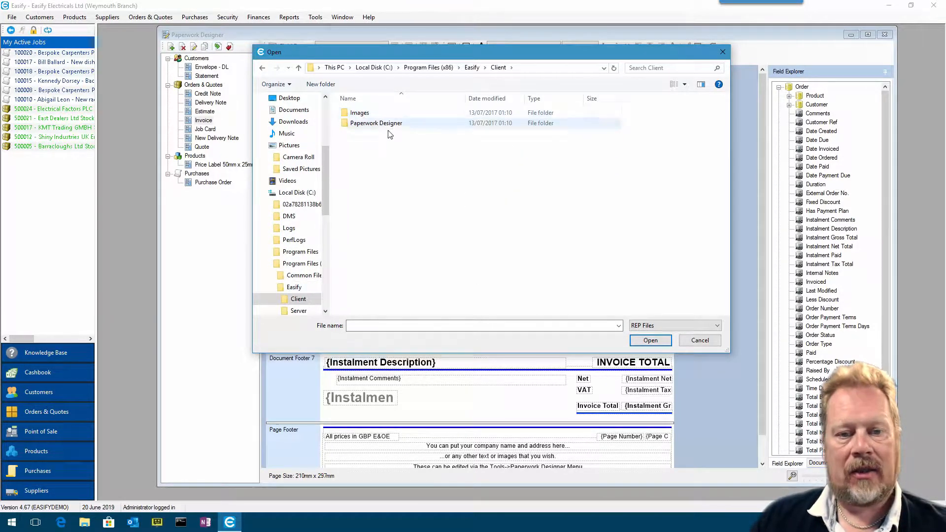
pyautogui.doubleClick(383, 124)
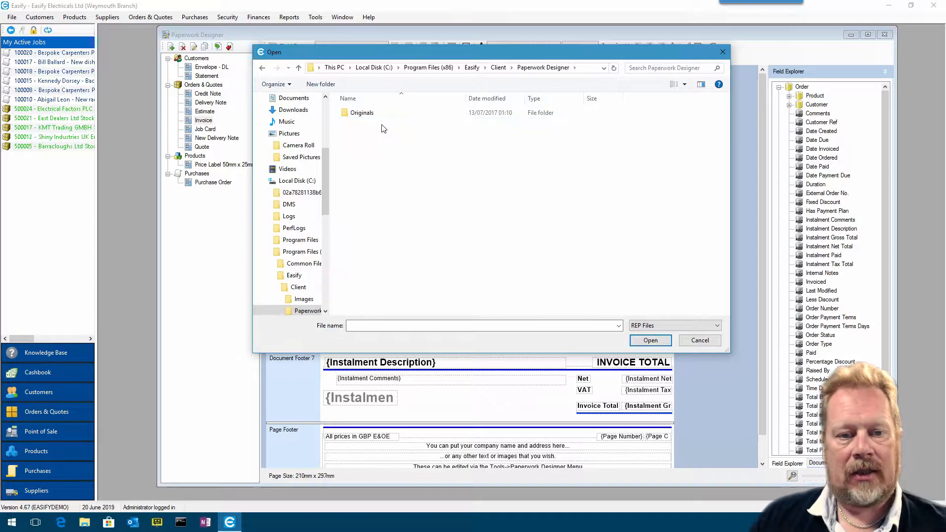
pyautogui.doubleClick(366, 115)
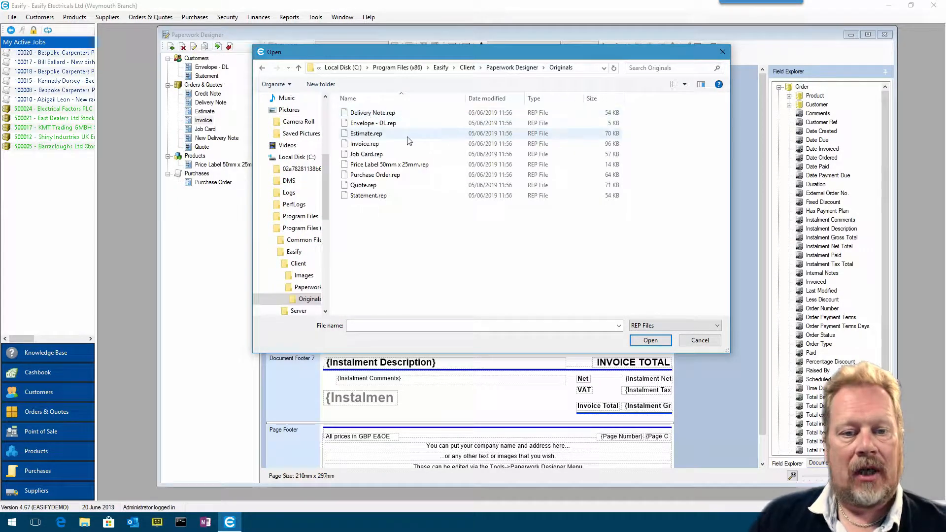
# Import the original Invoice.rep file into Orders & Quotes
pyautogui.moveTo(425, 51); pyautogui.dragTo(443, 41)
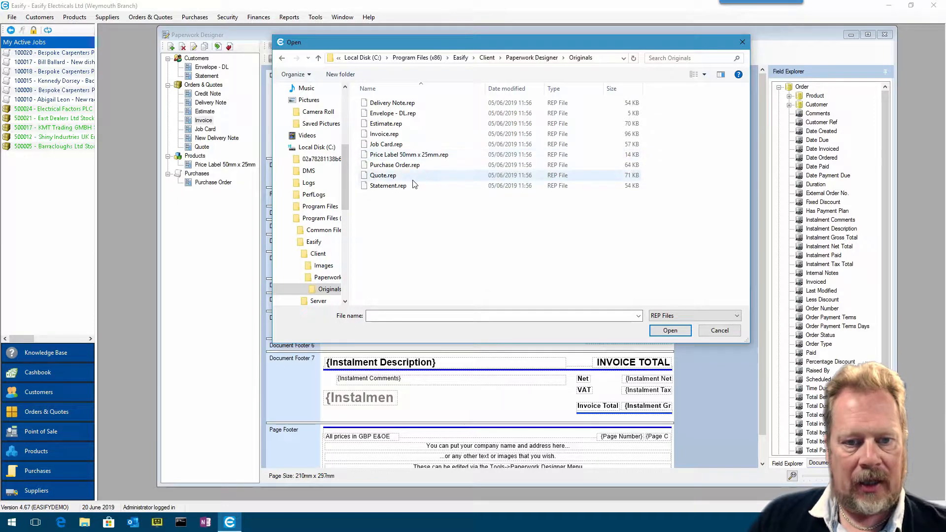
pyautogui.click(393, 137)
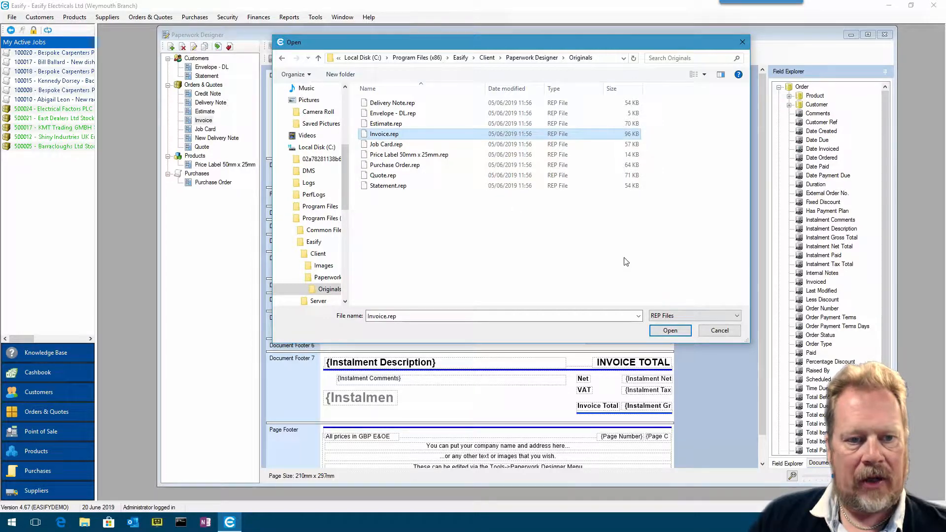
pyautogui.click(662, 330)
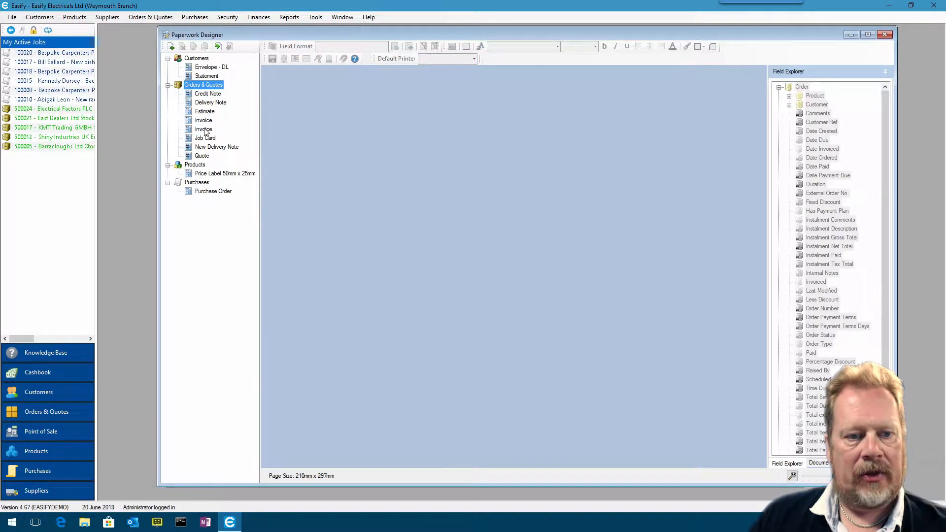
# Open the second Invoice document under Orders & Quotes and delete it
pyautogui.click(204, 130)
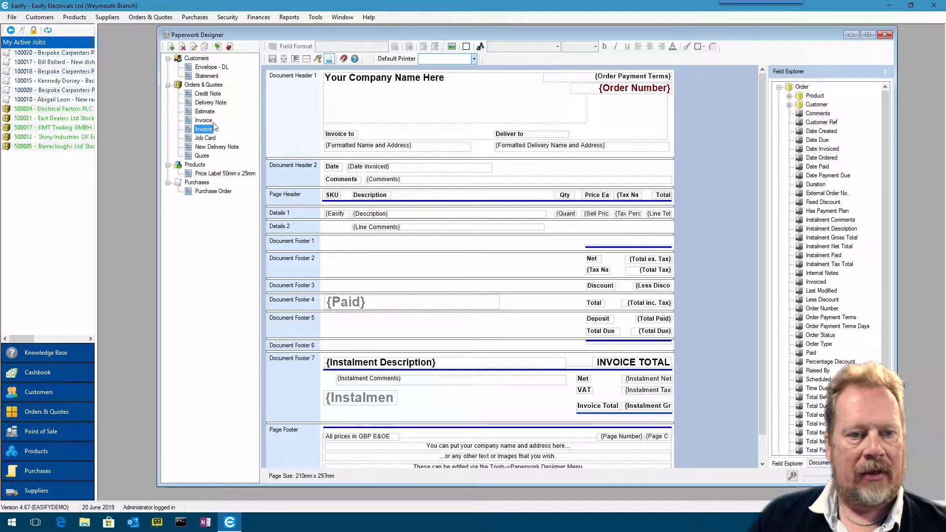
pyautogui.click(183, 46)
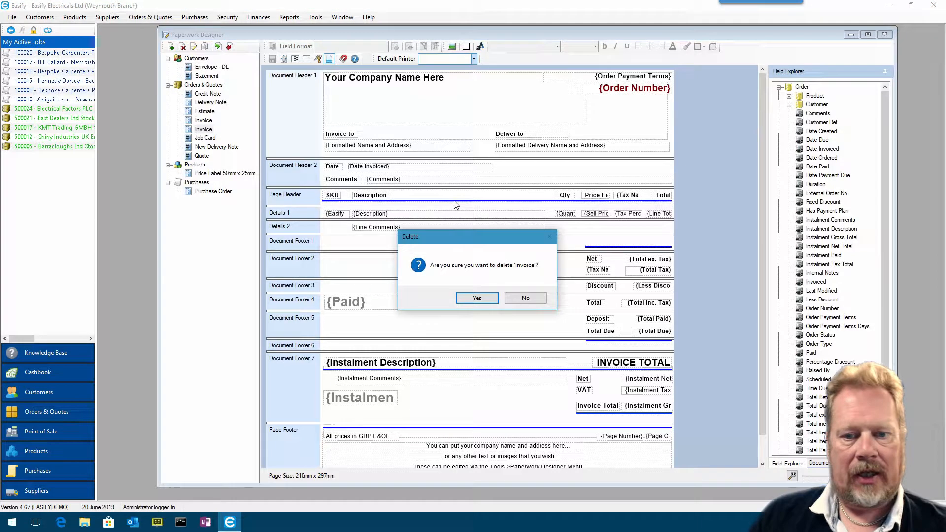
pyautogui.click(484, 294)
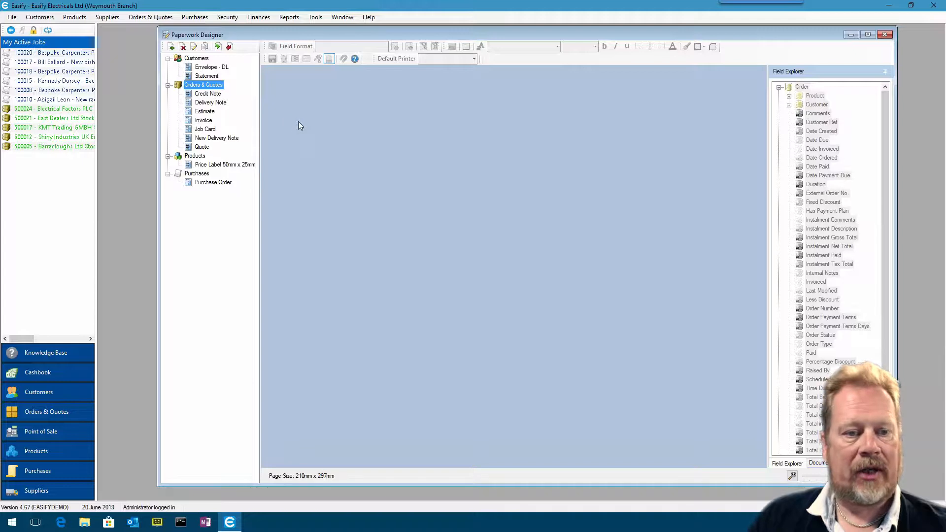
# Export the New Delivery Note document as a REP file named "New Delivery Note" in the Originals folder
pyautogui.click(194, 139)
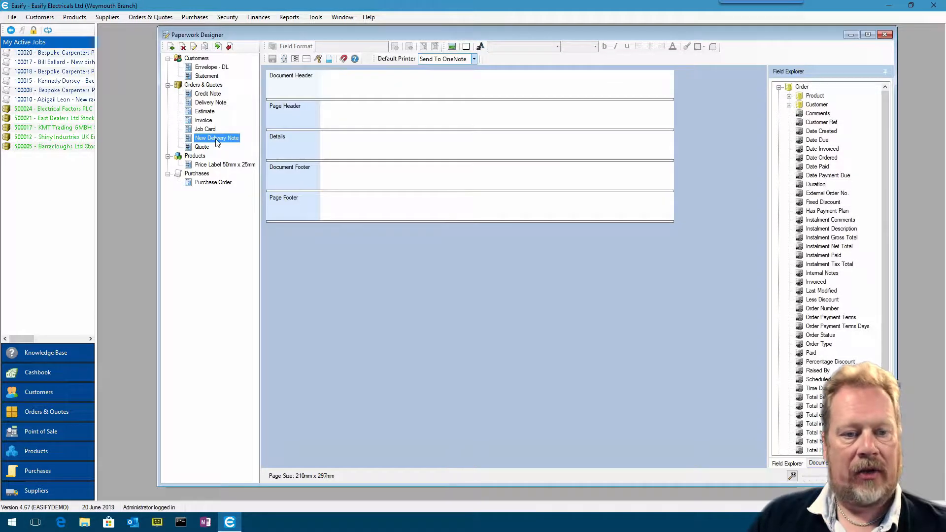
pyautogui.click(230, 46)
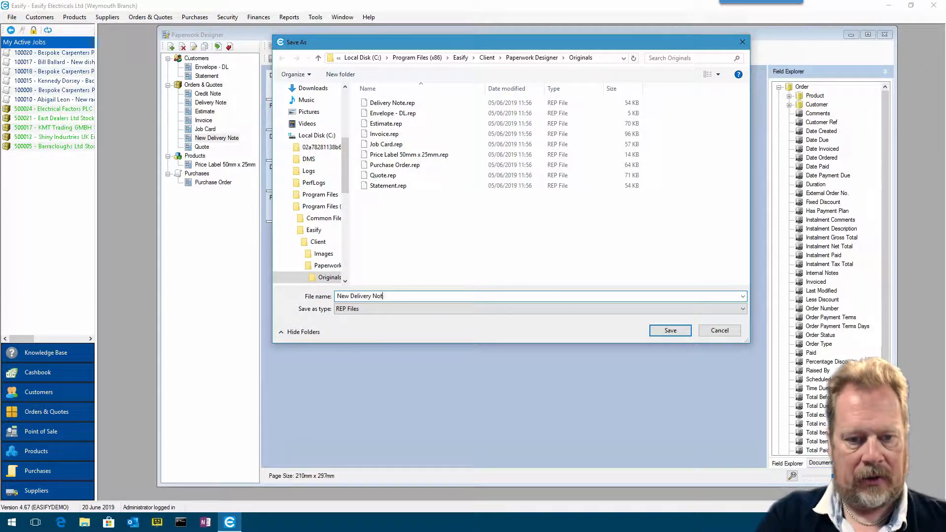
pyautogui.click(687, 331)
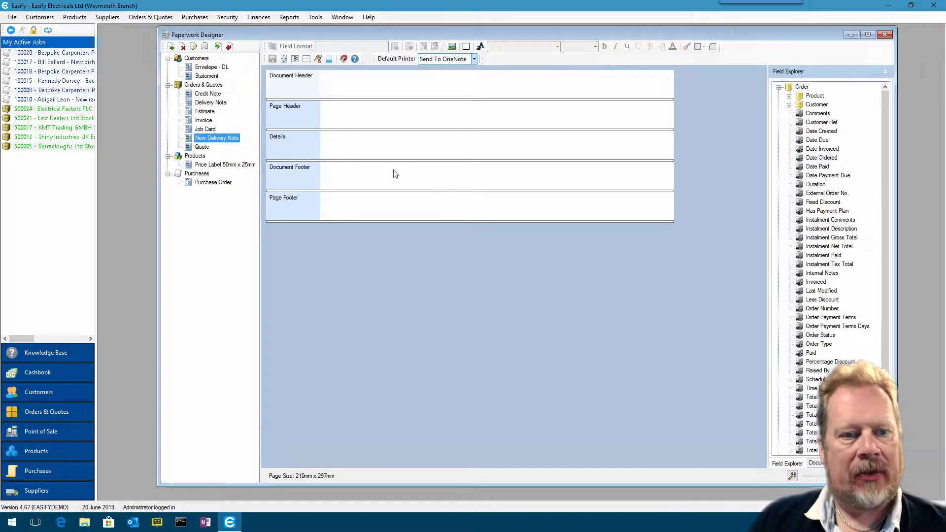
# Move and widen the Paperwork Designer window, and close the name editing of New Delivery Note
pyautogui.click(202, 138)
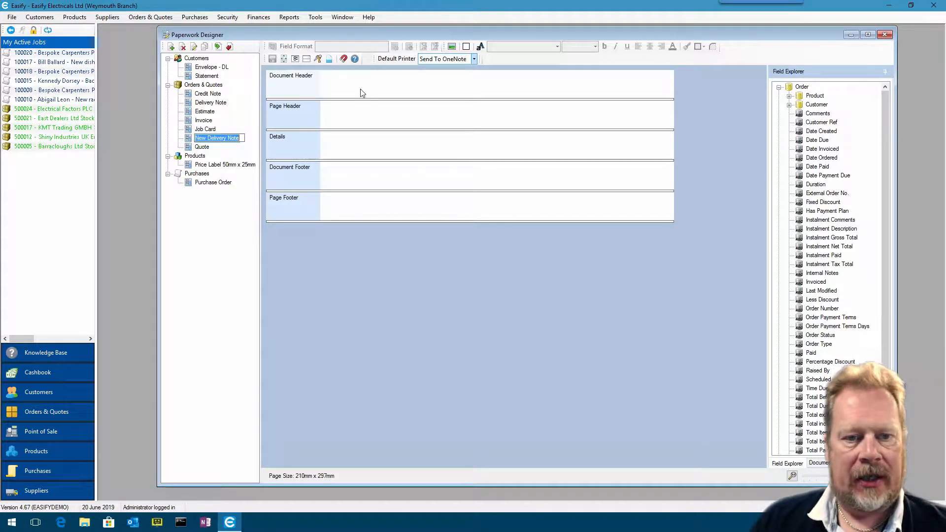
pyautogui.moveTo(490, 33); pyautogui.dragTo(445, 37)
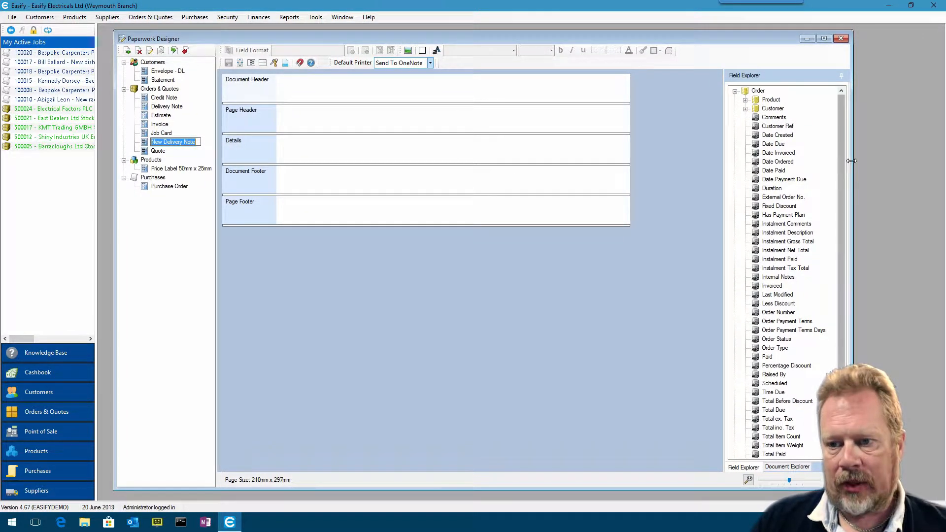
pyautogui.moveTo(855, 161); pyautogui.dragTo(905, 162)
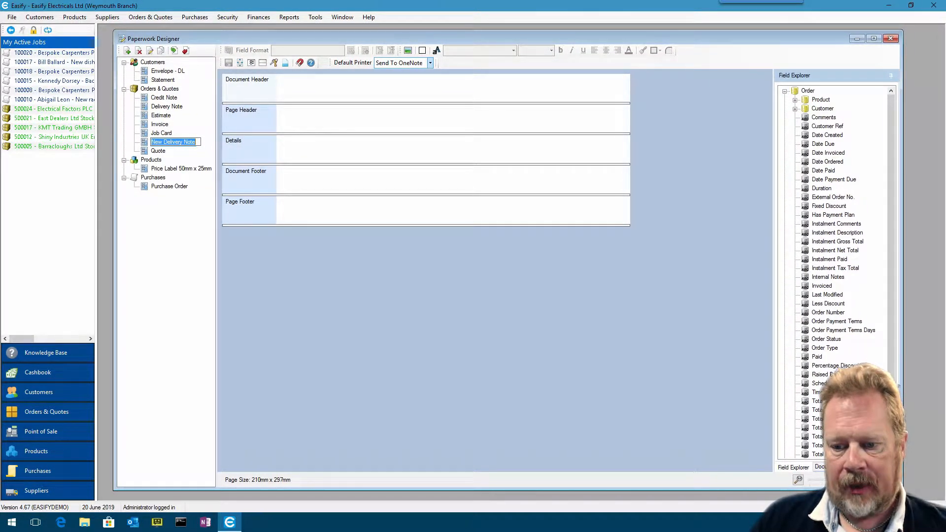
pyautogui.press('Return')
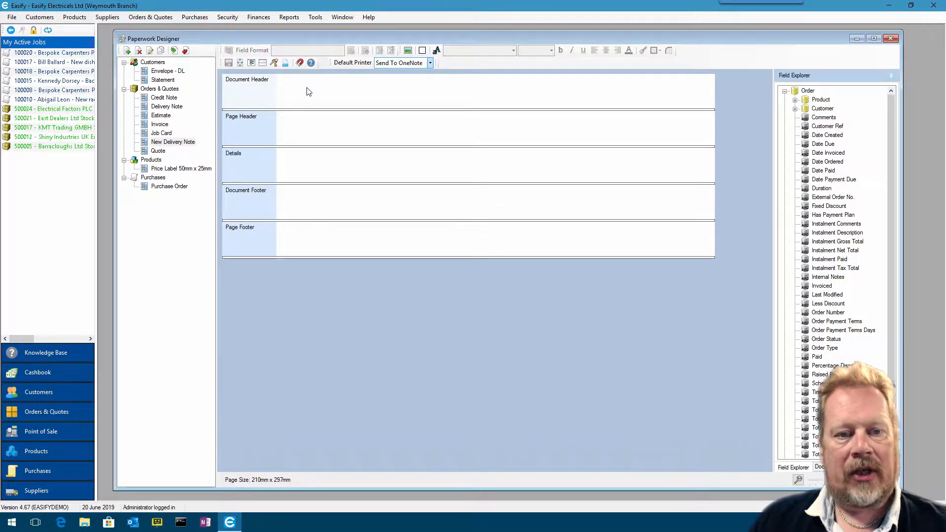
# Enlarge the Document Header section of New Delivery Note to nearly three times its height
pyautogui.click(336, 95)
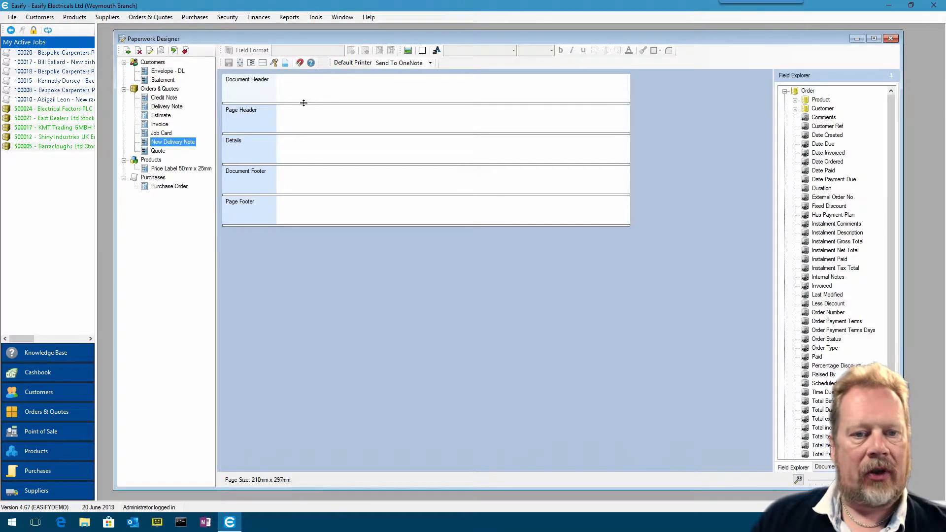
pyautogui.moveTo(304, 103); pyautogui.dragTo(333, 164)
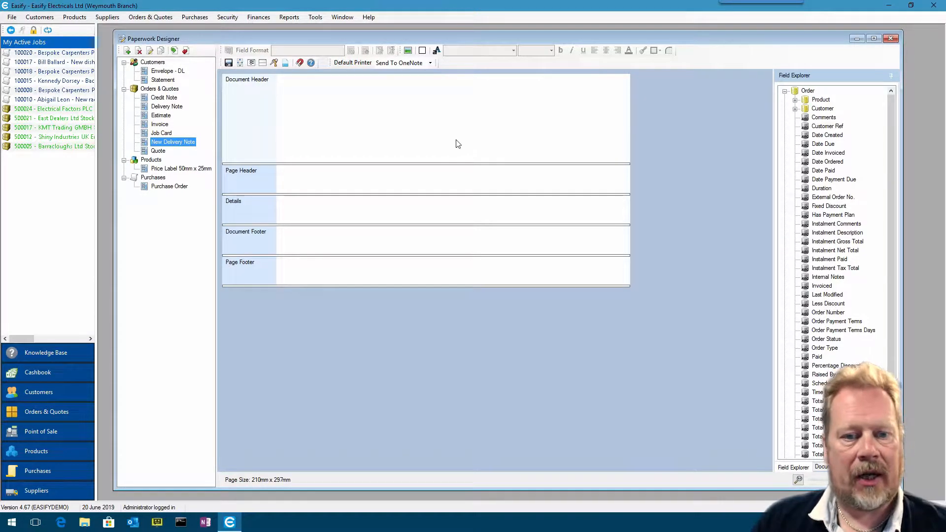
pyautogui.moveTo(440, 154); pyautogui.dragTo(441, 156)
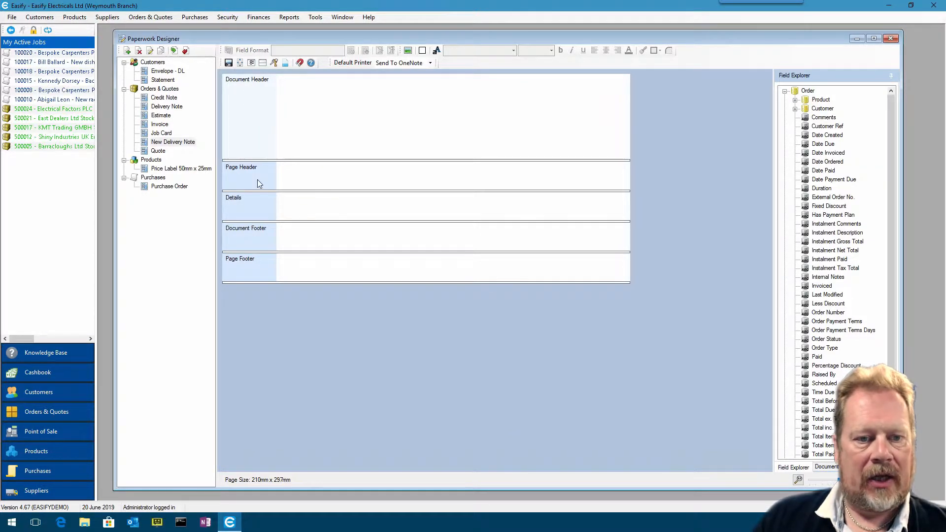
# Insert the CompanyLogo_3000px picture from the Pictures folder into the Document Header
pyautogui.click(408, 53)
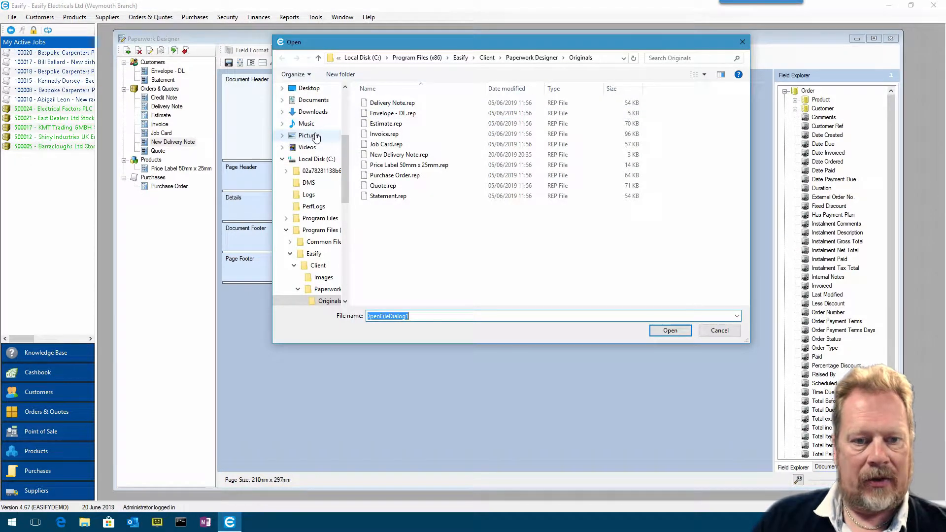
pyautogui.click(329, 136)
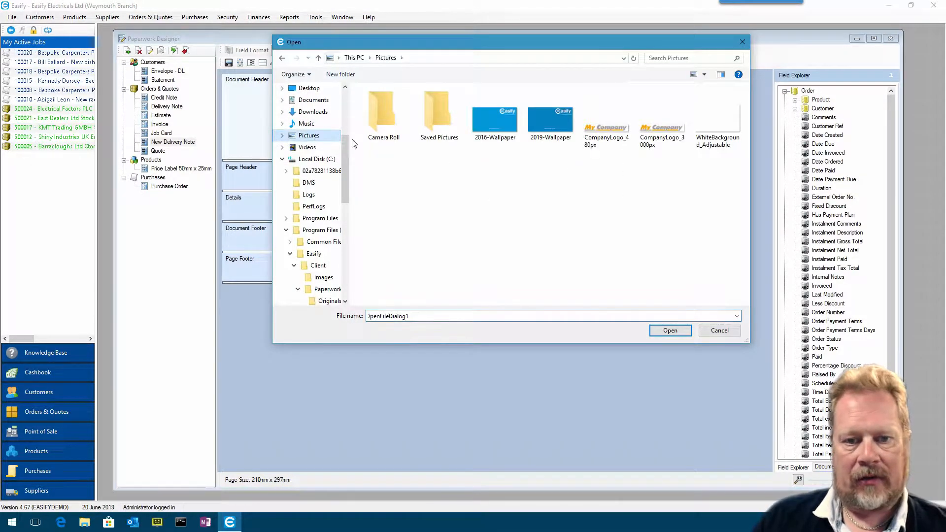
pyautogui.click(666, 133)
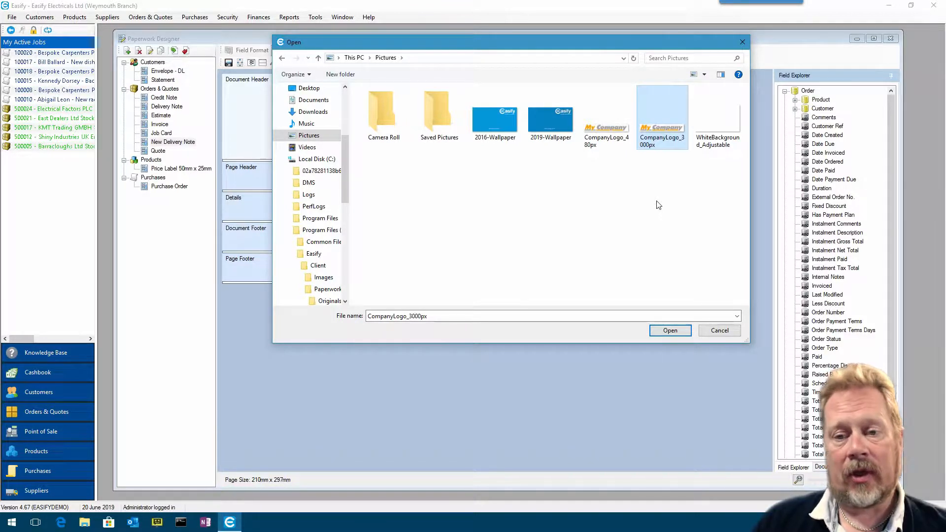
pyautogui.click(682, 333)
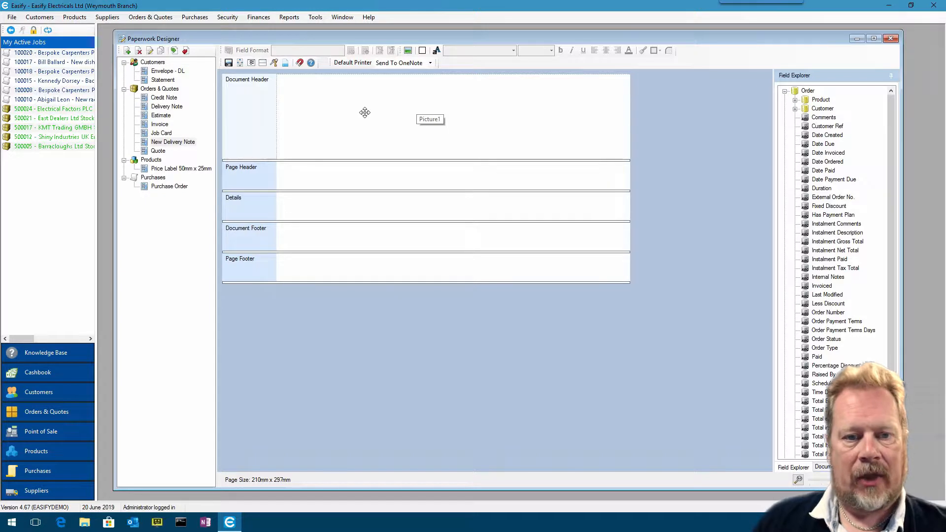
# Try to reposition the oversized logo in the Document Header and shrink it from its upper-left corner
pyautogui.moveTo(359, 109); pyautogui.dragTo(365, 114)
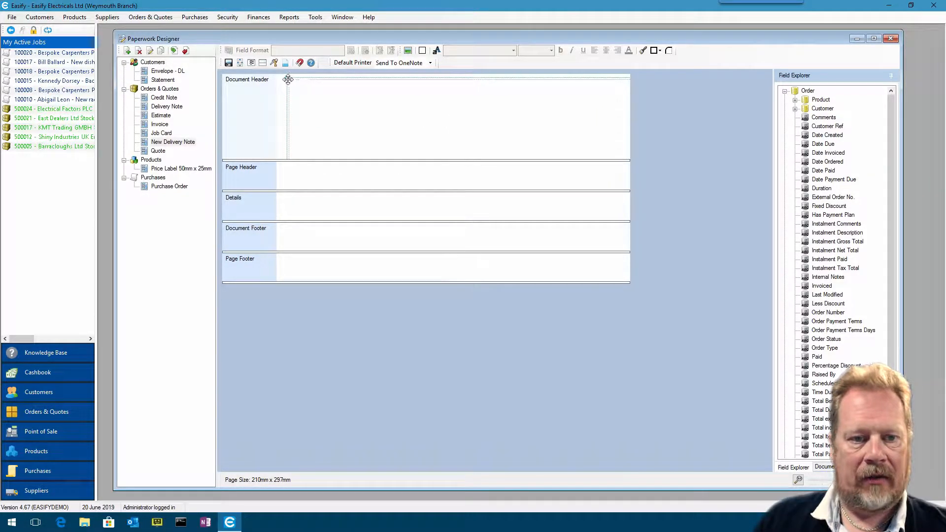
pyautogui.moveTo(289, 79); pyautogui.dragTo(515, 114)
pyautogui.moveTo(566, 130); pyautogui.dragTo(347, 111)
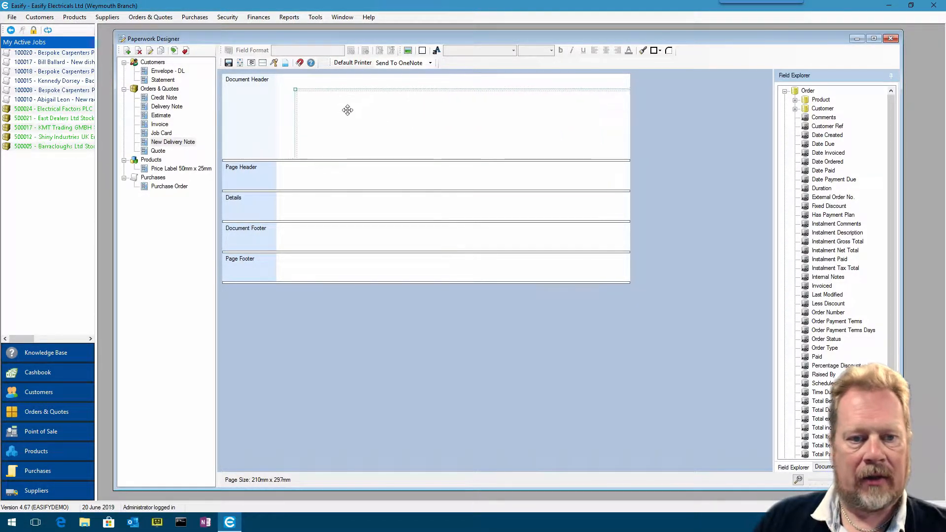
pyautogui.moveTo(295, 89); pyautogui.dragTo(370, 102)
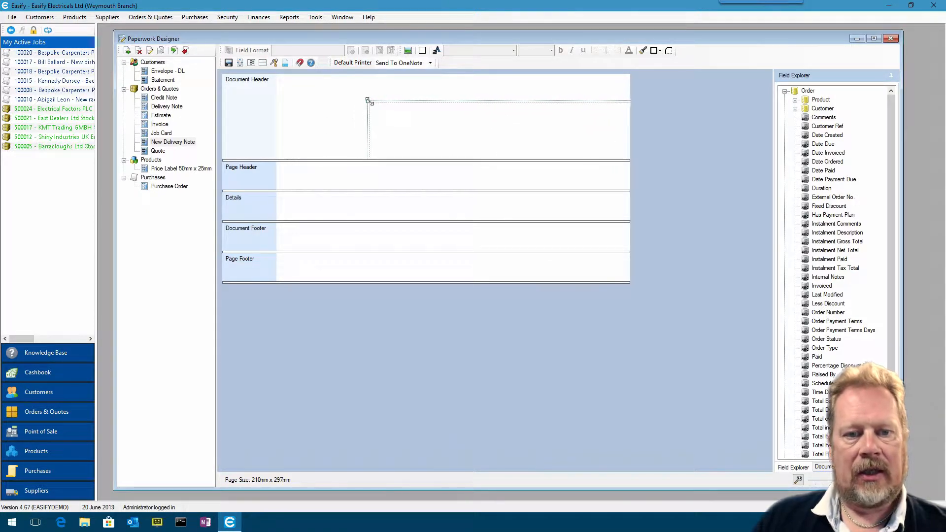
pyautogui.moveTo(429, 118); pyautogui.dragTo(377, 104)
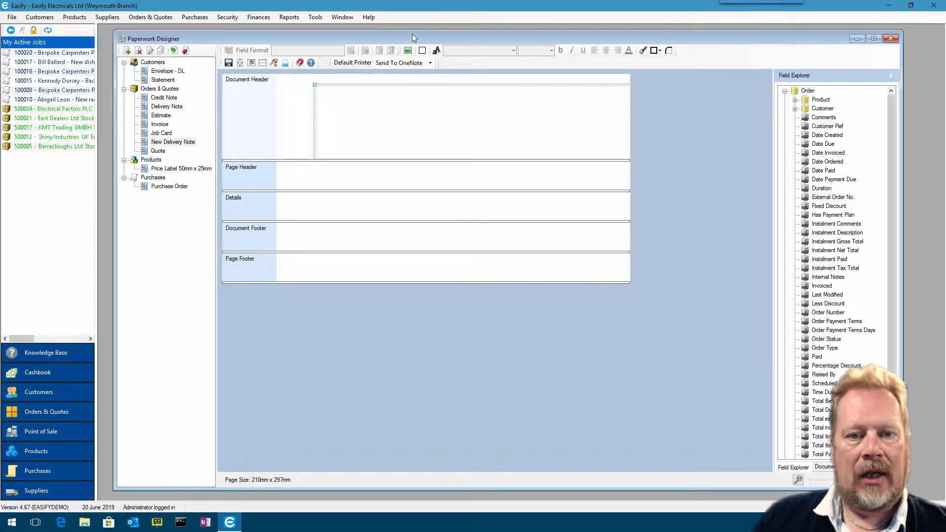
# Collapse the My Active Jobs sidebar and maximize the Paperwork Designer window to make more room for the layout
pyautogui.click(11, 30)
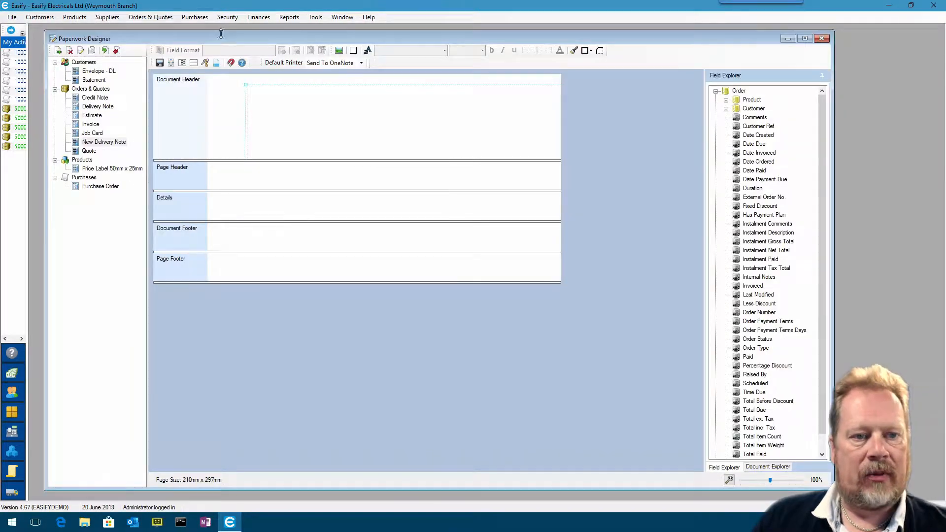
pyautogui.moveTo(231, 37); pyautogui.dragTo(287, 37)
pyautogui.doubleClick(289, 38)
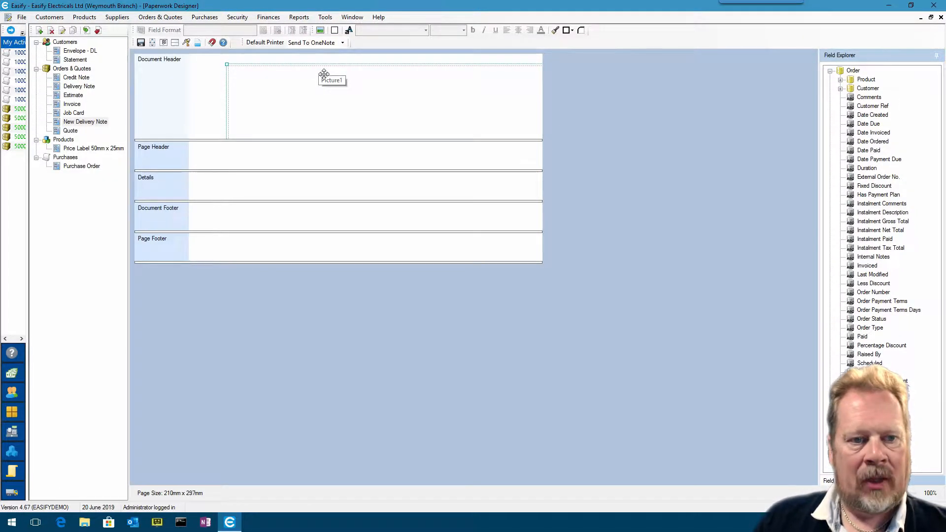
pyautogui.moveTo(316, 80); pyautogui.dragTo(288, 76)
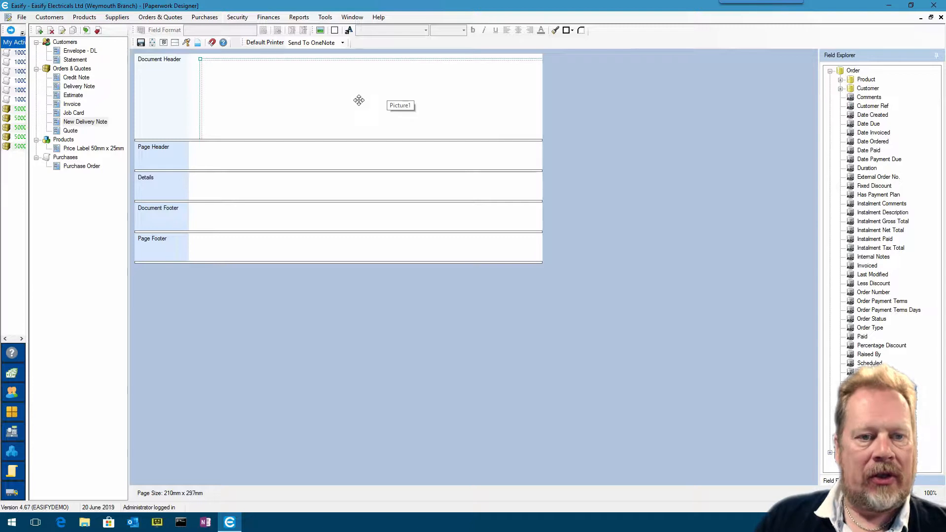
# Set the page width of New Delivery Note to 2100 mm
pyautogui.click(154, 43)
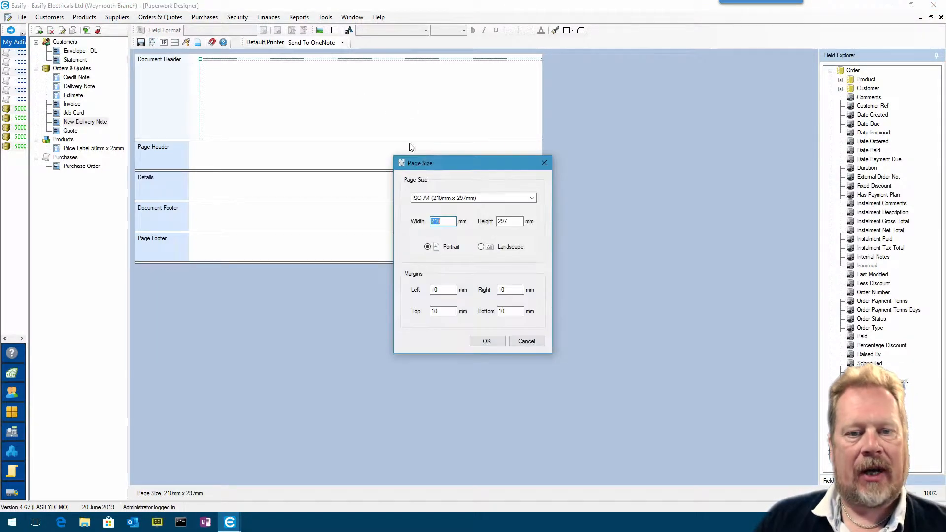
pyautogui.moveTo(454, 164); pyautogui.dragTo(406, 90)
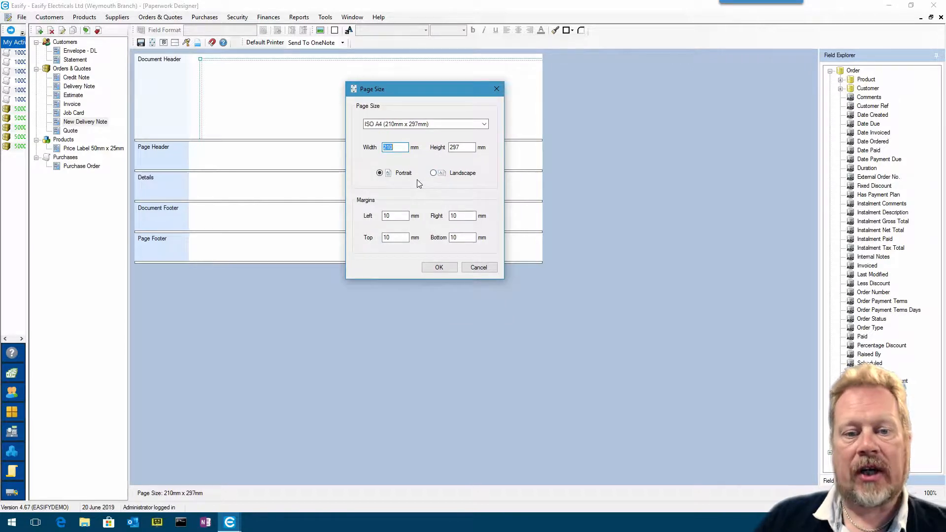
pyautogui.click(400, 148)
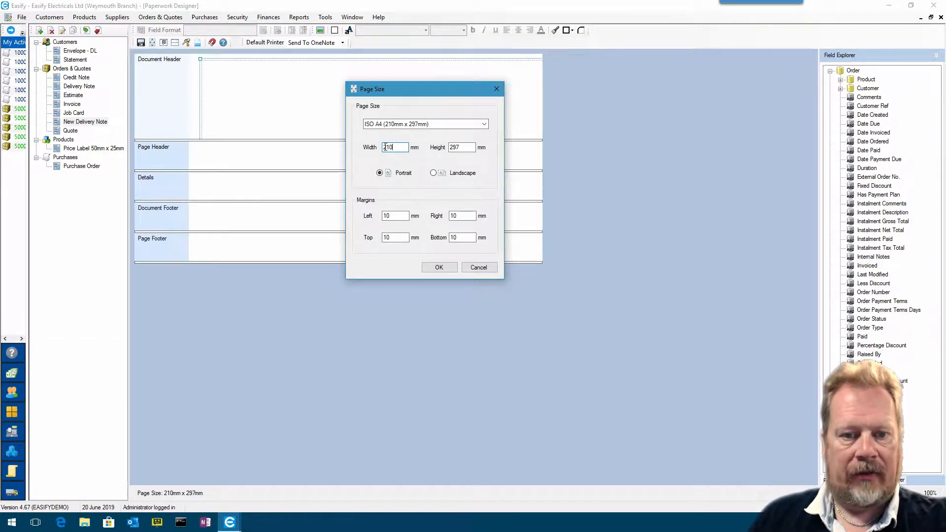
pyautogui.write('0')
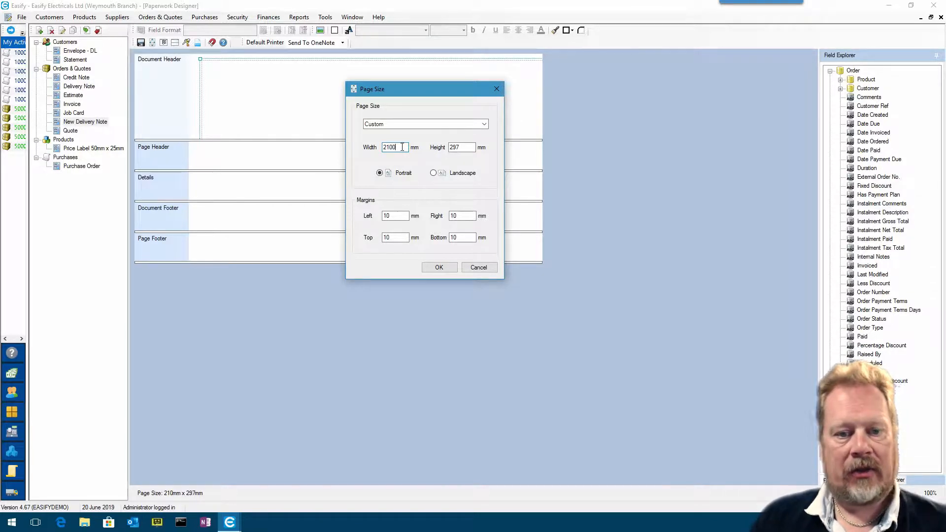
pyautogui.click(439, 268)
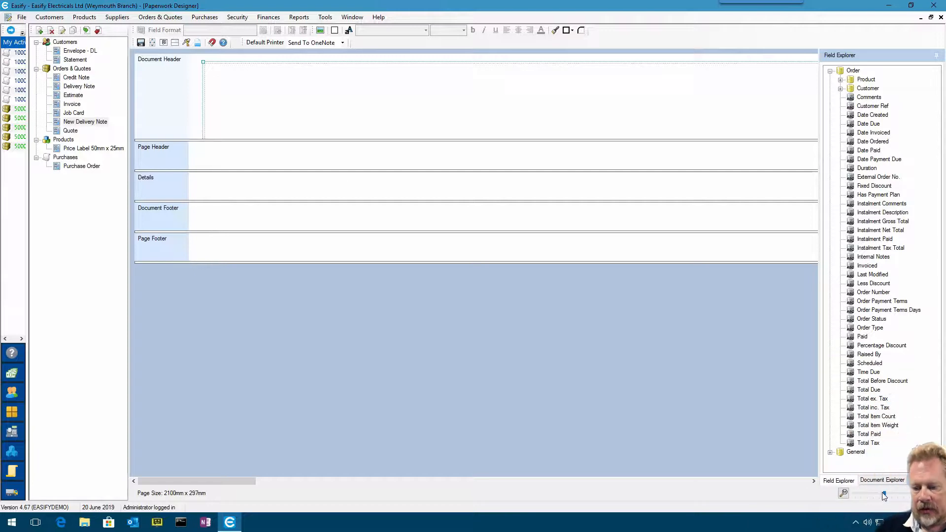
# Extend the Document Header section downward until the full height of the logo fits inside it
pyautogui.moveTo(885, 495); pyautogui.dragTo(856, 492)
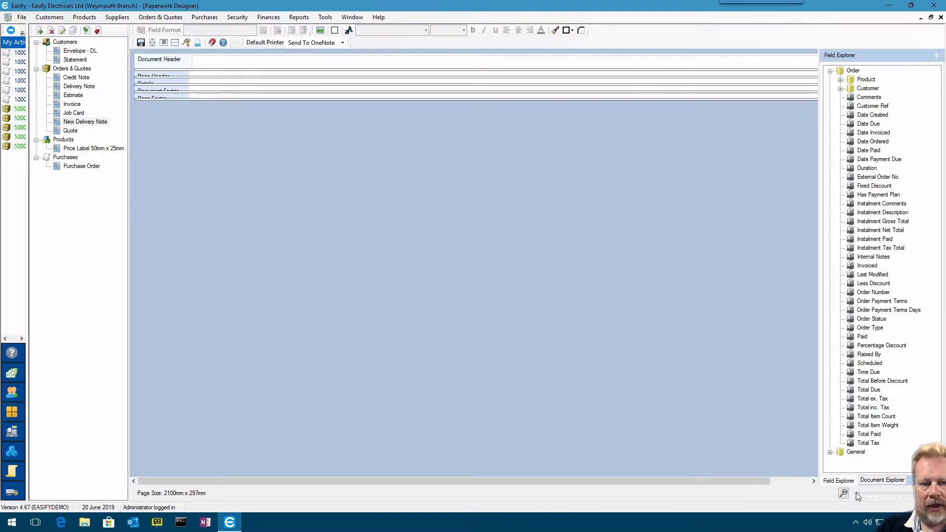
pyautogui.click(216, 71)
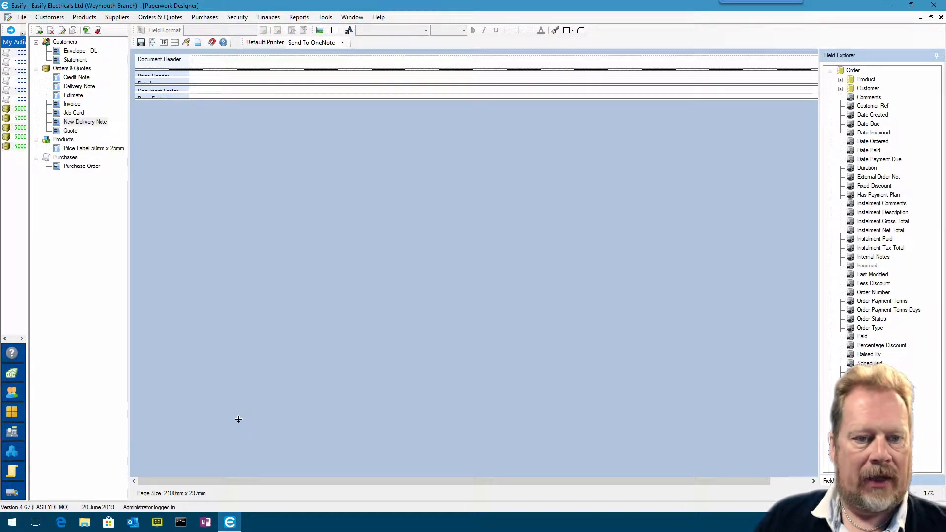
pyautogui.moveTo(239, 419); pyautogui.dragTo(239, 419)
# Shrink the logo to a small picture in the Document Header's upper-left corner and reduce the header's height to fit it
pyautogui.click(317, 148)
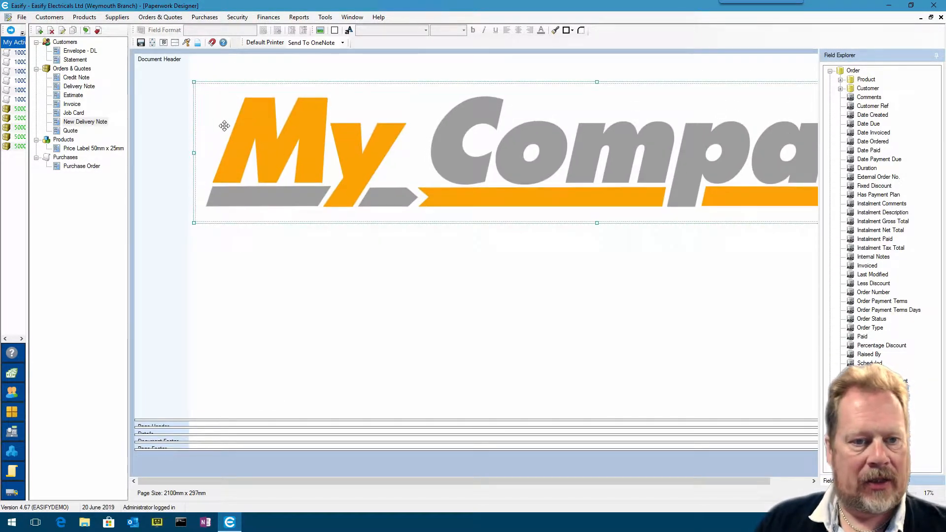
pyautogui.moveTo(194, 223); pyautogui.dragTo(685, 141)
pyautogui.moveTo(750, 112); pyautogui.dragTo(269, 93)
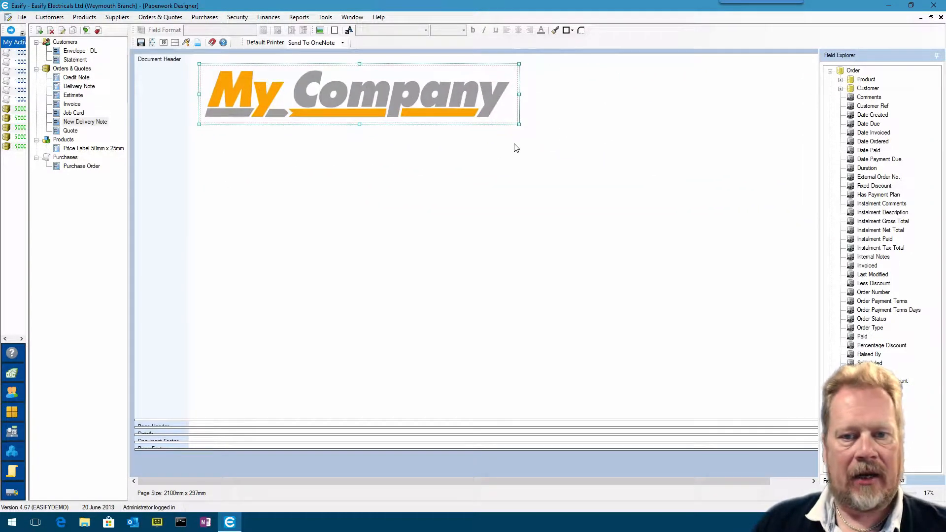
pyautogui.moveTo(520, 125); pyautogui.dragTo(220, 68)
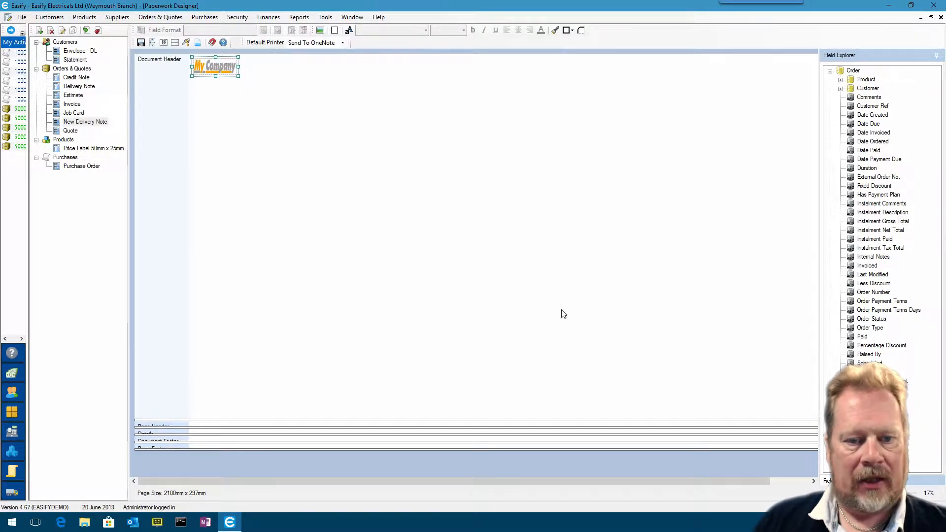
pyautogui.moveTo(399, 420); pyautogui.dragTo(447, 82)
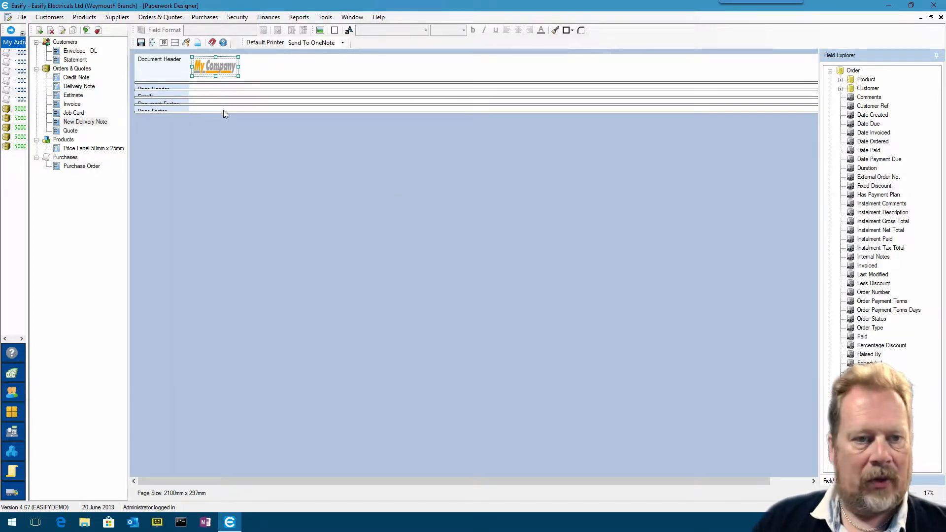
# Set the page width of New Delivery Note back to 210 mm
pyautogui.click(153, 42)
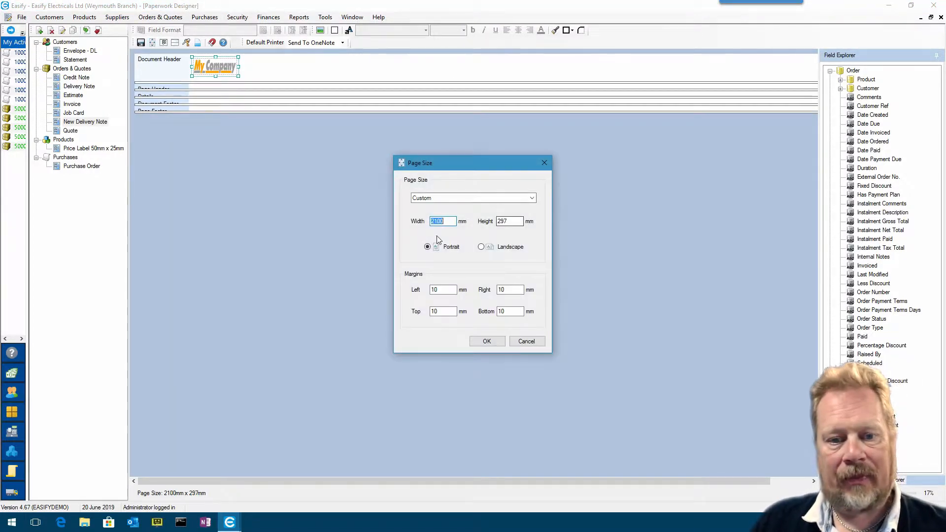
pyautogui.click(447, 224)
pyautogui.press('BackSpace')
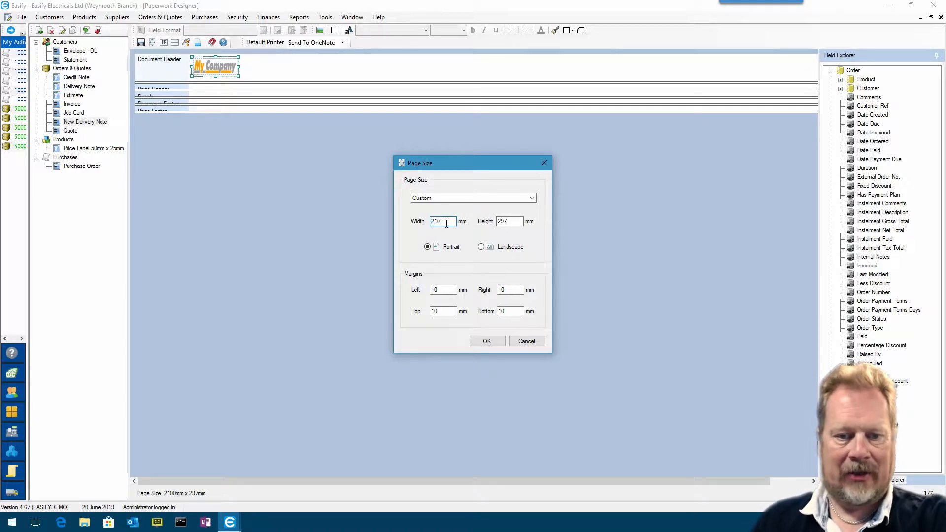
pyautogui.click(487, 341)
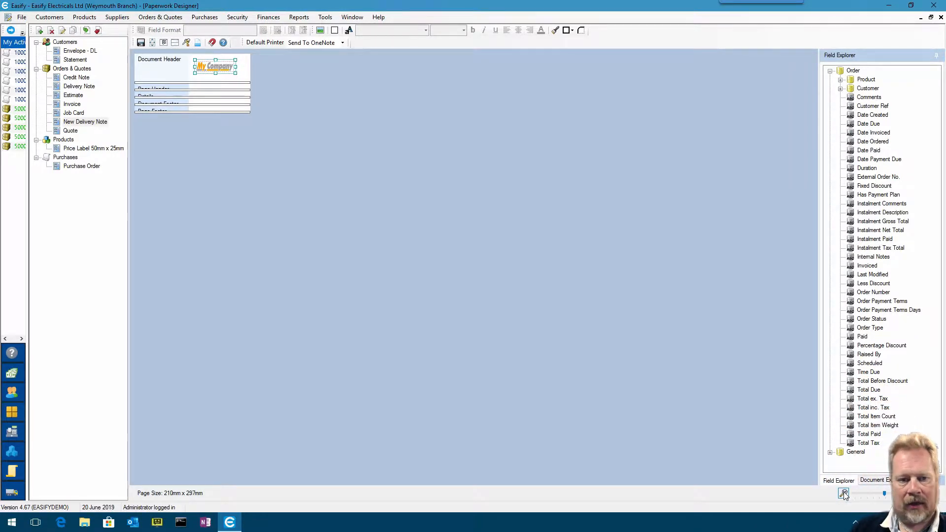
# Resize the logo to a wide banner in the Document Header's upper-left corner and cut the header's height to about half
pyautogui.click(844, 493)
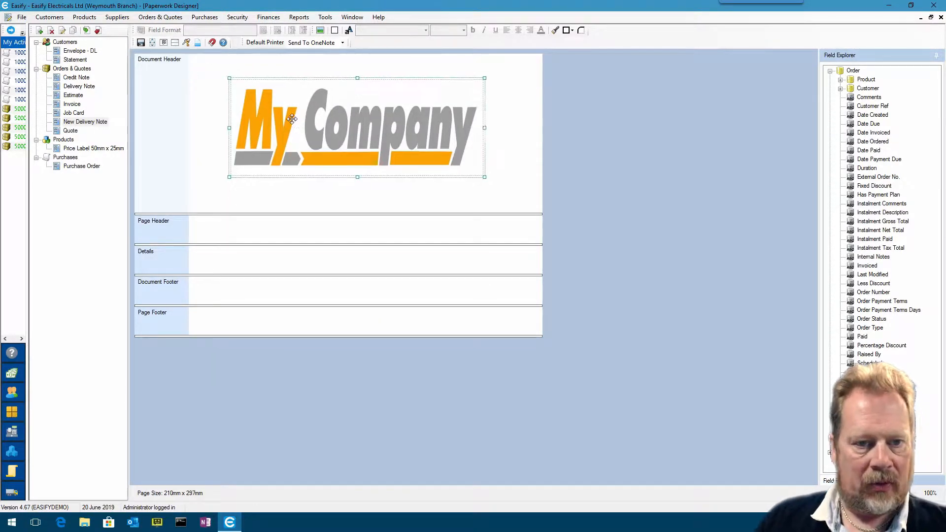
pyautogui.moveTo(292, 119); pyautogui.dragTo(317, 109)
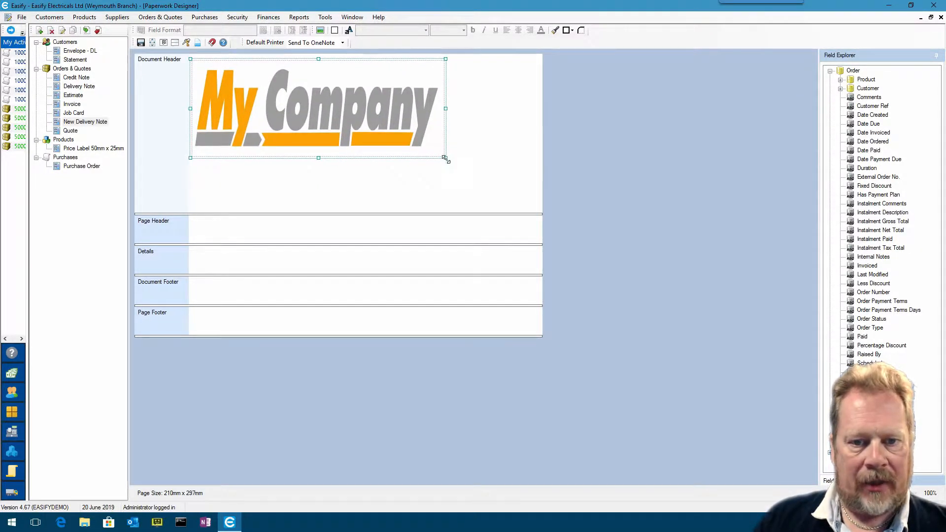
pyautogui.moveTo(445, 159); pyautogui.dragTo(311, 136)
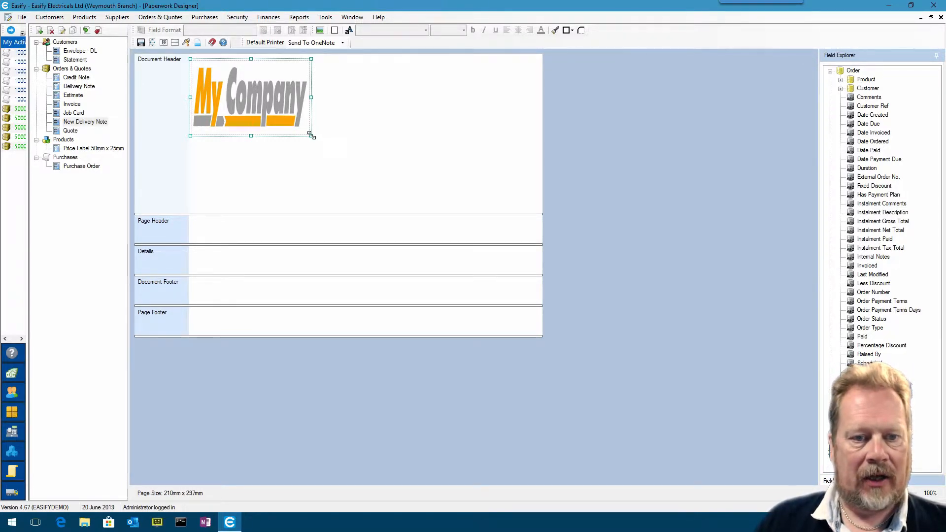
pyautogui.moveTo(310, 134); pyautogui.dragTo(400, 177)
pyautogui.moveTo(315, 76); pyautogui.dragTo(320, 78)
pyautogui.moveTo(410, 214); pyautogui.dragTo(411, 132)
pyautogui.click(413, 117)
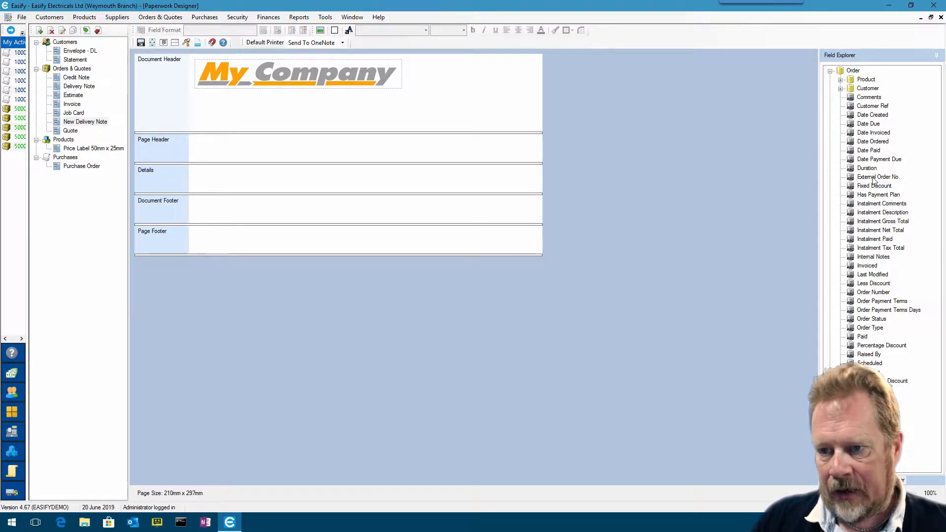
# Add the Order Number field to the Document Header's upper-right corner and narrow its box to fit the text
pyautogui.click(878, 293)
pyautogui.moveTo(878, 293); pyautogui.dragTo(489, 69)
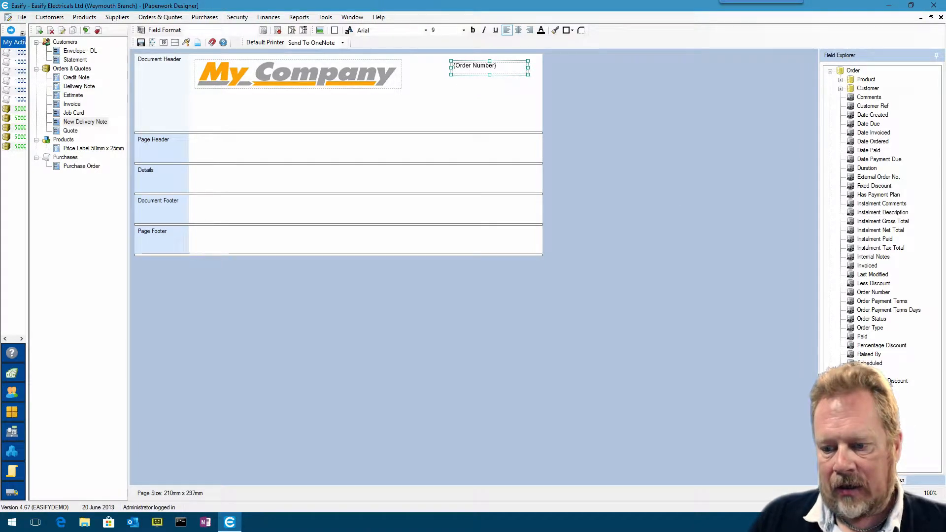
pyautogui.moveTo(875, 494); pyautogui.dragTo(890, 493)
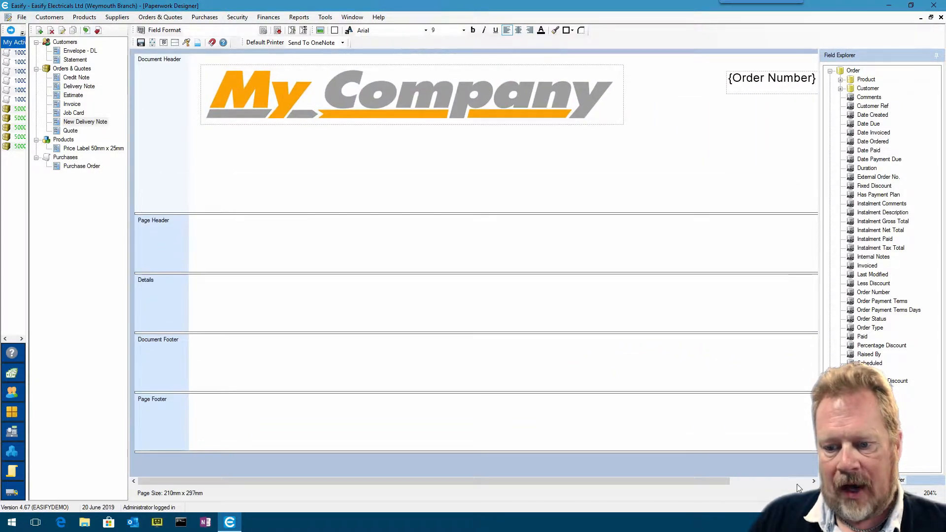
pyautogui.moveTo(708, 481); pyautogui.dragTo(800, 489)
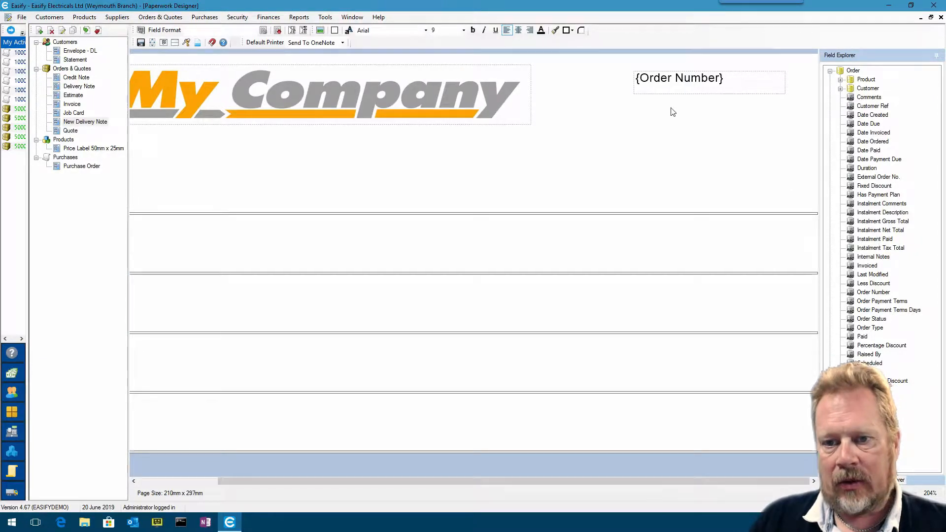
pyautogui.moveTo(708, 79)
pyautogui.mouseDown()
pyautogui.moveTo(695, 77)
pyautogui.moveTo(712, 78)
pyautogui.mouseUp()
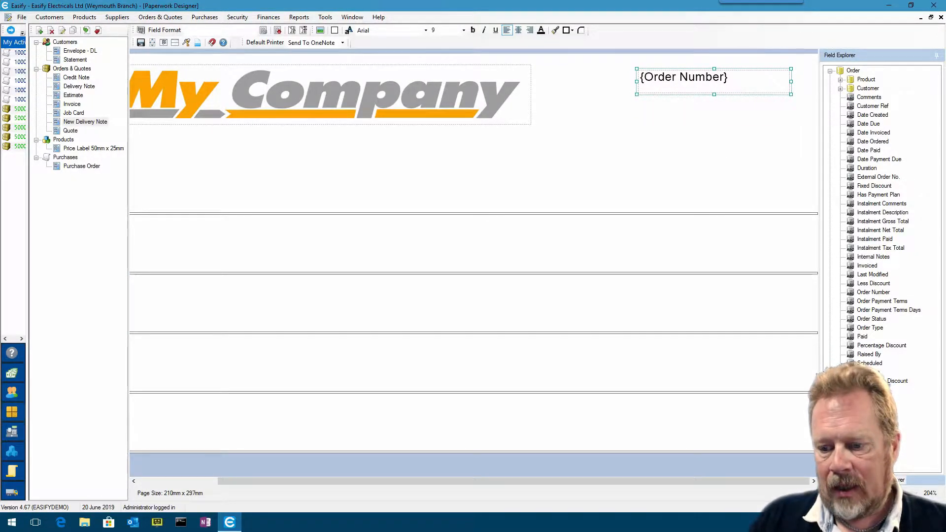
pyautogui.moveTo(878, 493); pyautogui.dragTo(868, 493)
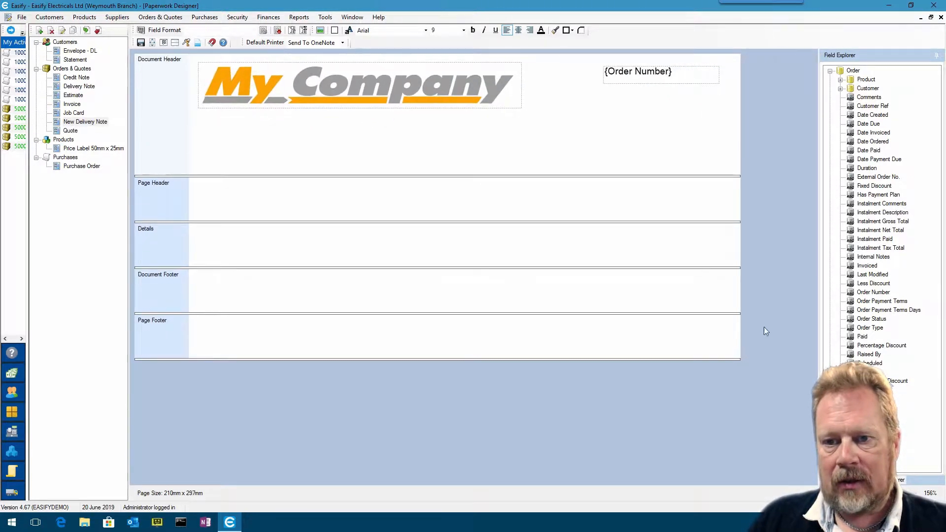
pyautogui.moveTo(644, 73); pyautogui.dragTo(652, 69)
pyautogui.moveTo(728, 73); pyautogui.dragTo(686, 72)
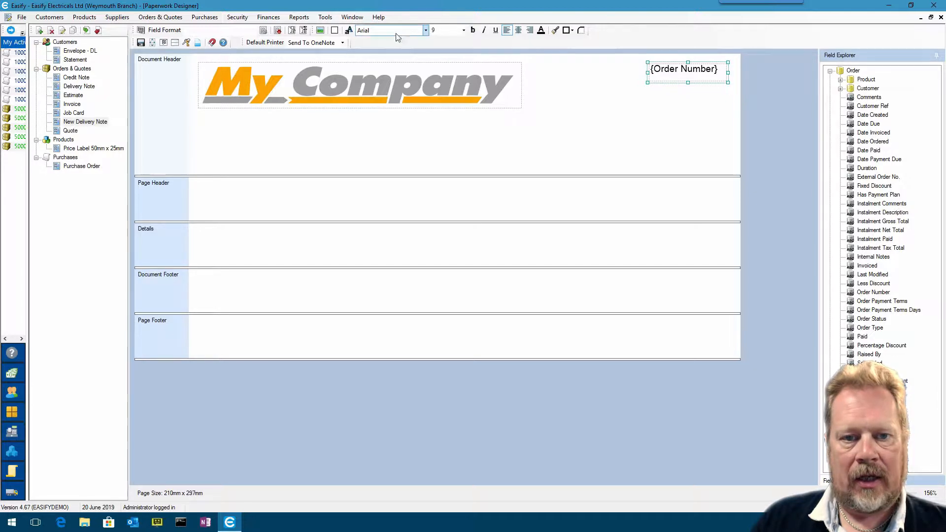
# Format the Order Number field with dark red (128, 0, 0) bold text
pyautogui.click(541, 31)
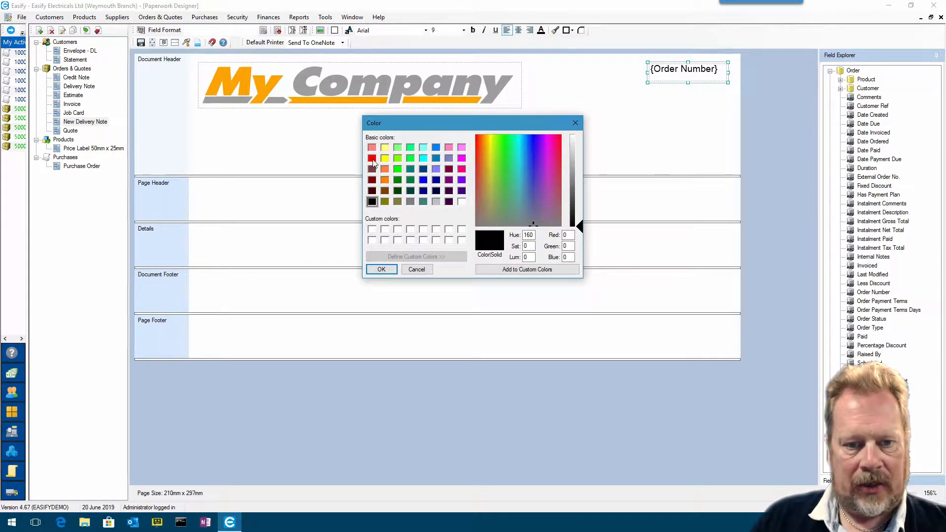
pyautogui.click(372, 181)
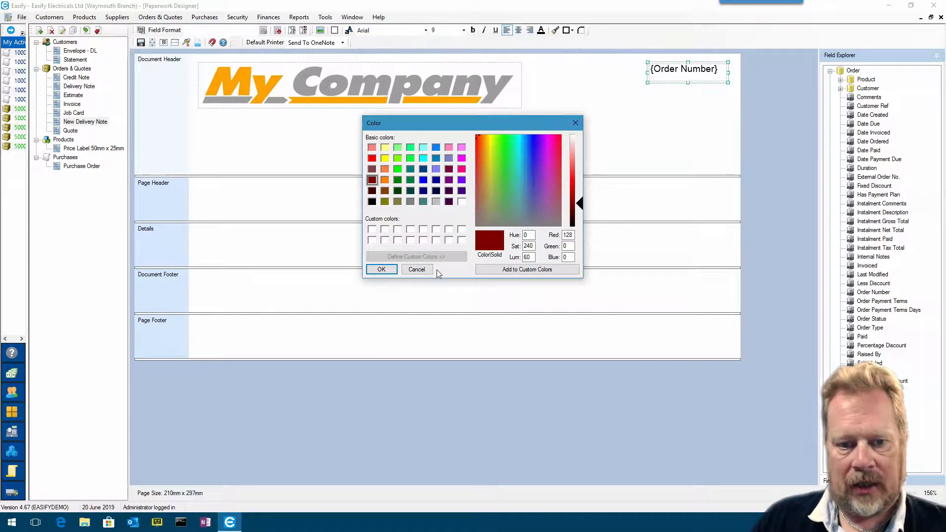
pyautogui.click(382, 270)
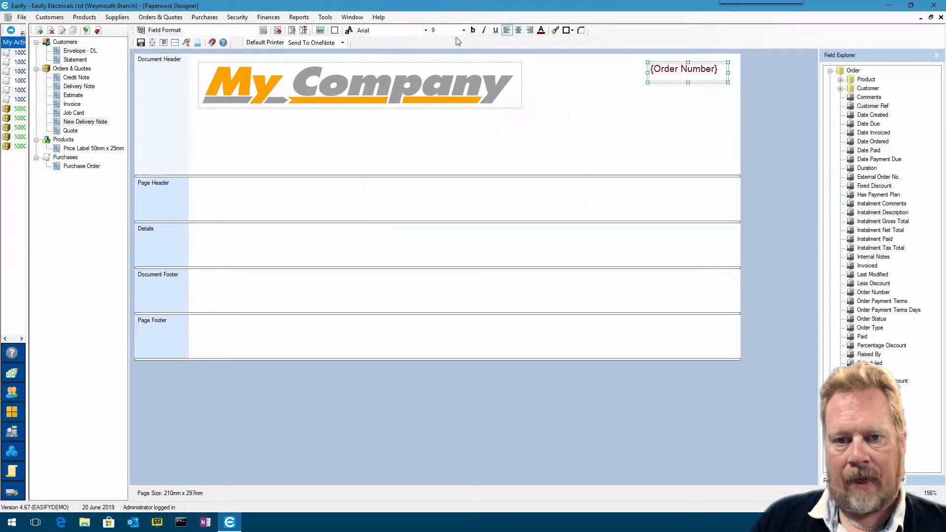
pyautogui.click(473, 30)
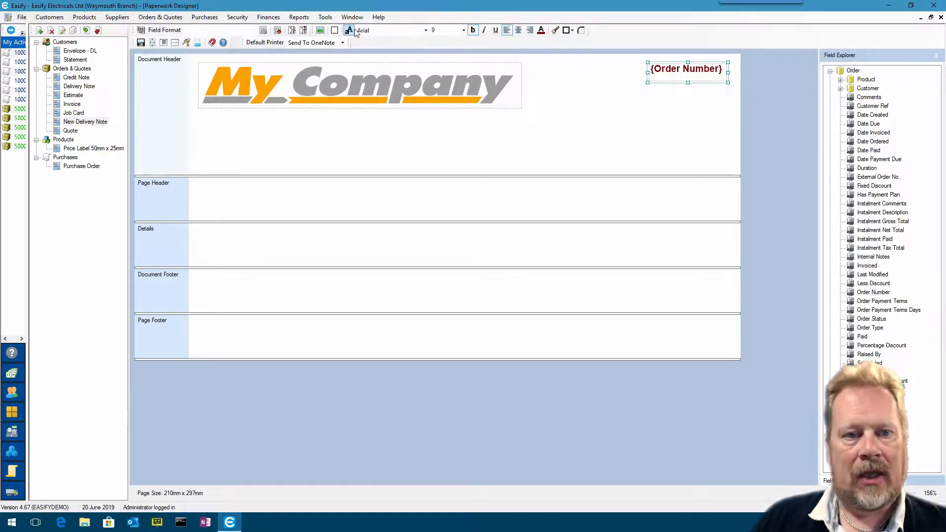
# Add a text label reading DELIVERY NOTE to the Document Header, between the logo and the Order Number field
pyautogui.click(581, 98)
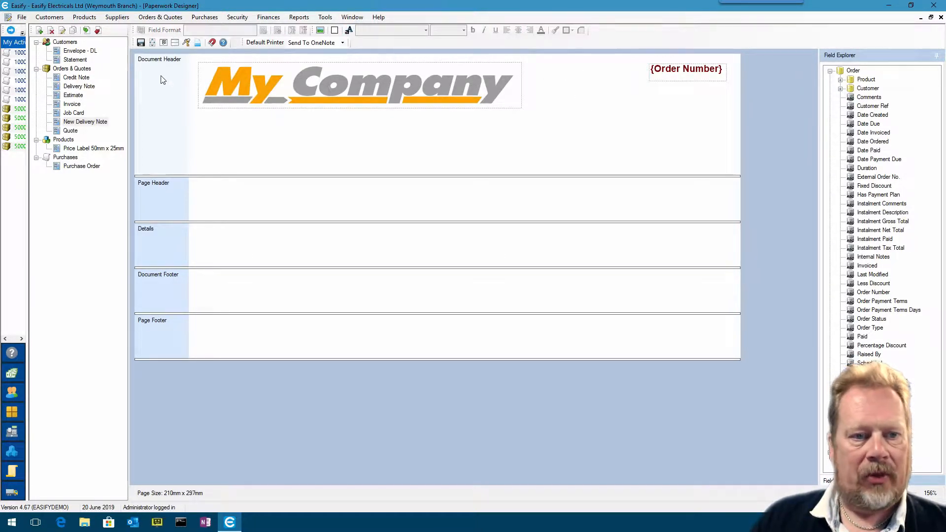
pyautogui.click(349, 31)
pyautogui.moveTo(254, 62); pyautogui.dragTo(617, 74)
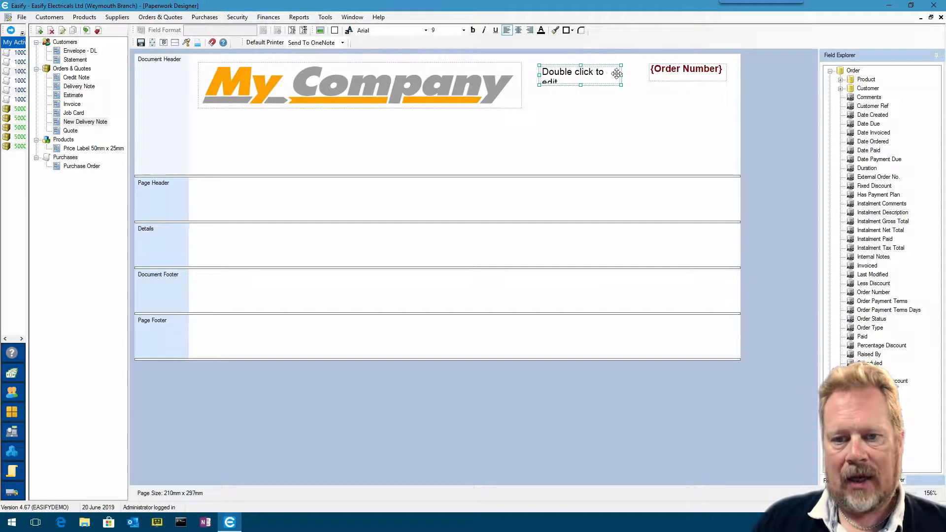
pyautogui.doubleClick(570, 77)
pyautogui.moveTo(542, 69); pyautogui.dragTo(621, 75)
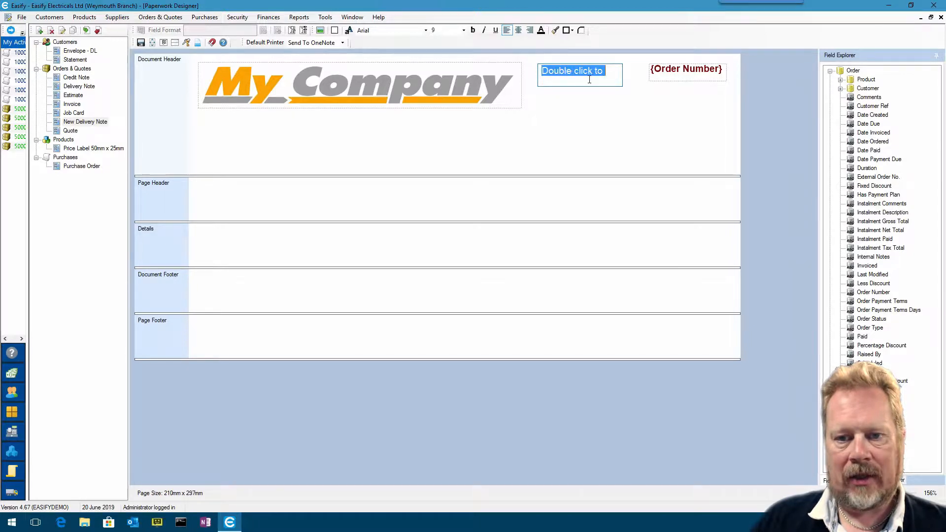
pyautogui.write('D')
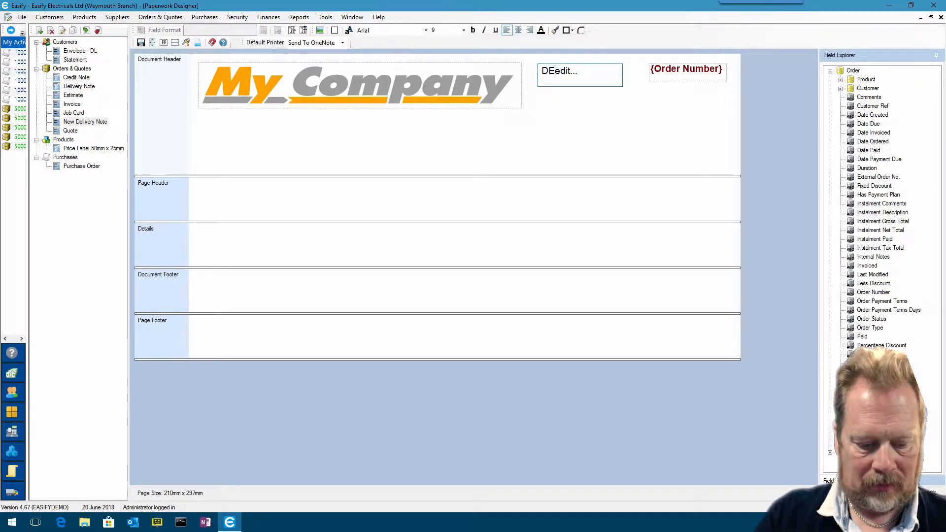
pyautogui.write('ELIVERY ')
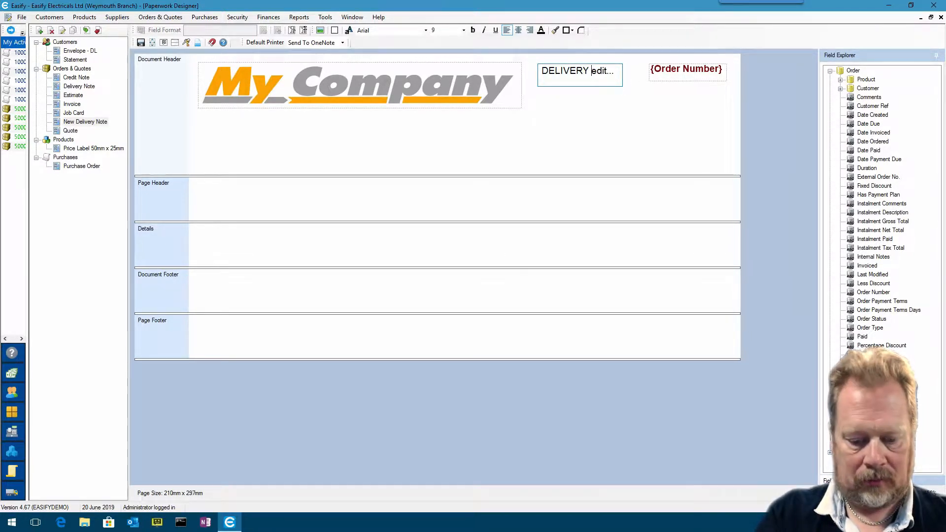
pyautogui.write('NOTE')
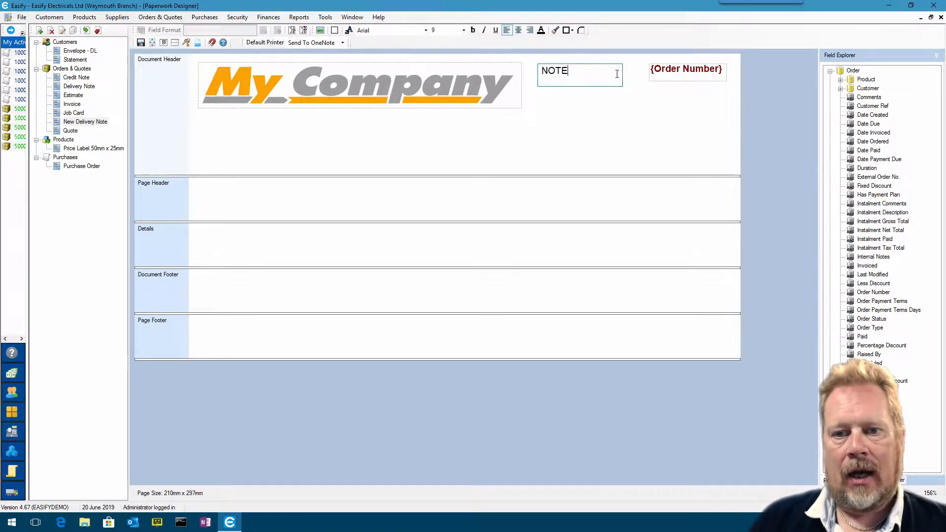
pyautogui.click(626, 101)
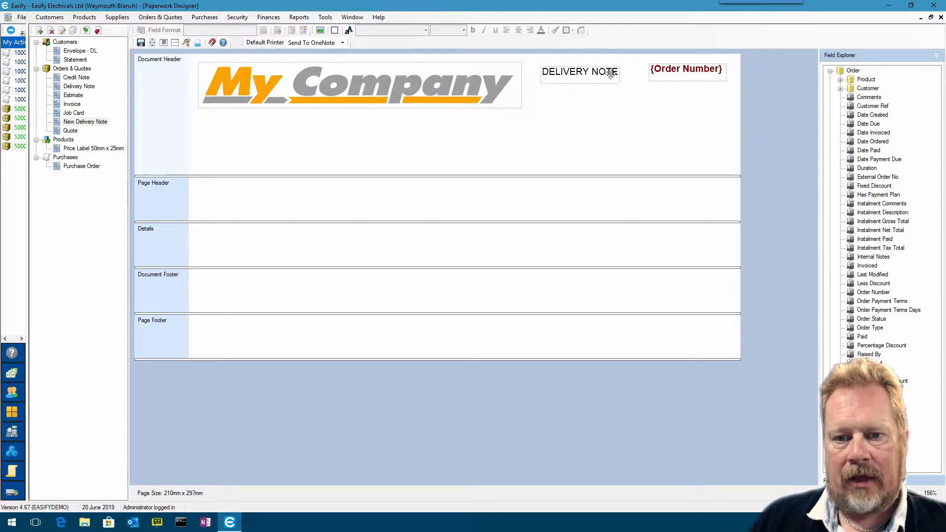
# Widen the header label slightly, change its text to DELIVERY No. and place it directly beside the Order Number field
pyautogui.click(611, 74)
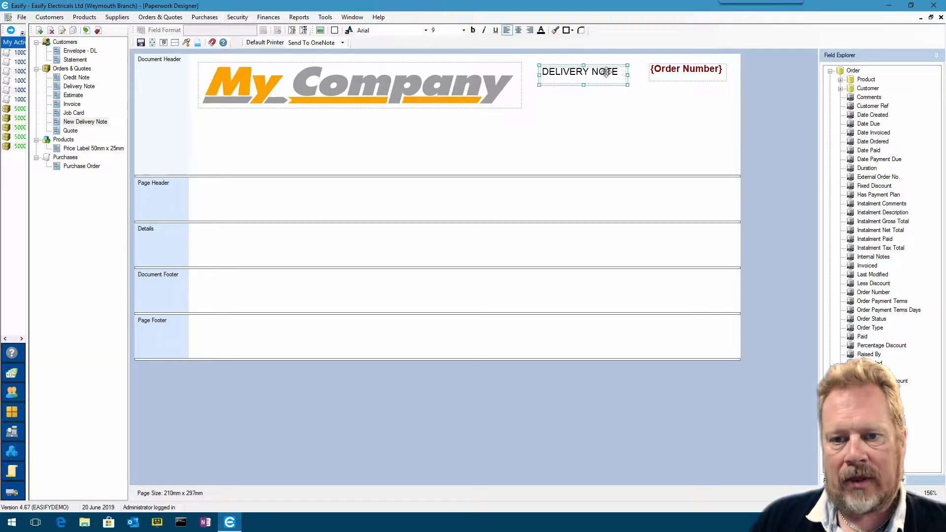
pyautogui.moveTo(607, 72); pyautogui.dragTo(625, 69)
pyautogui.doubleClick(618, 71)
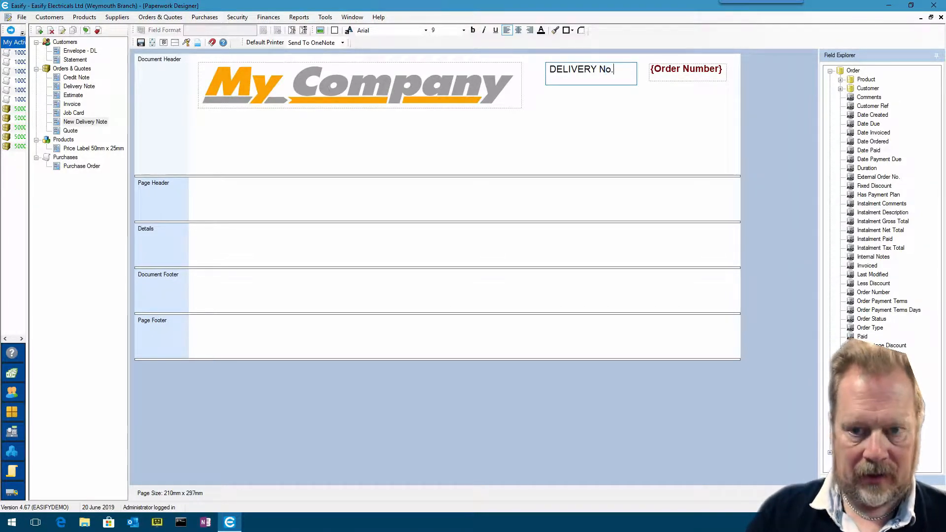
pyautogui.click(625, 97)
pyautogui.moveTo(602, 72); pyautogui.dragTo(610, 71)
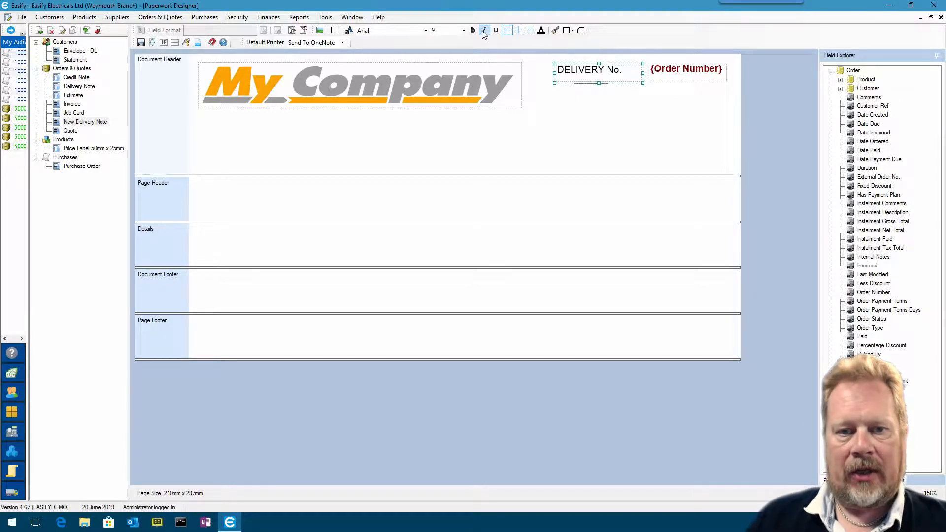
# Format the DELIVERY No. label with dark red (128, 0, 0) bold text and right alignment
pyautogui.click(541, 31)
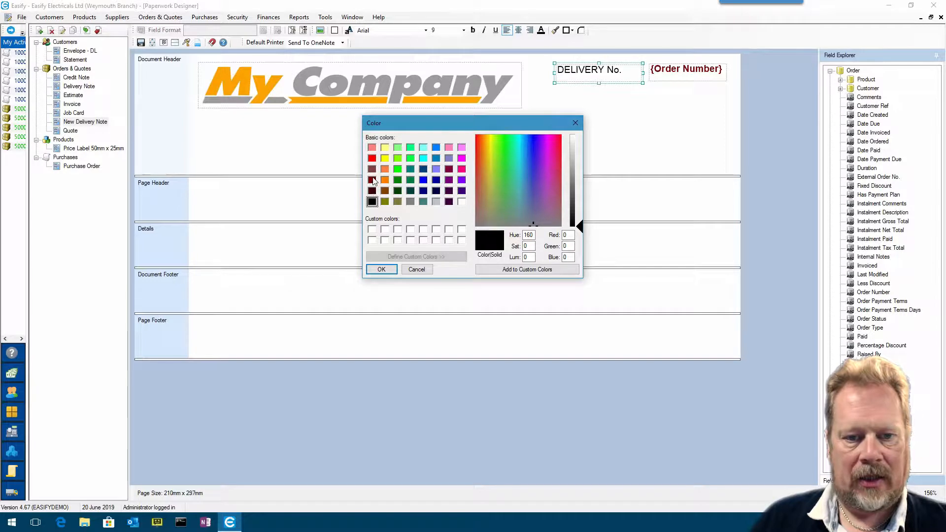
pyautogui.click(372, 180)
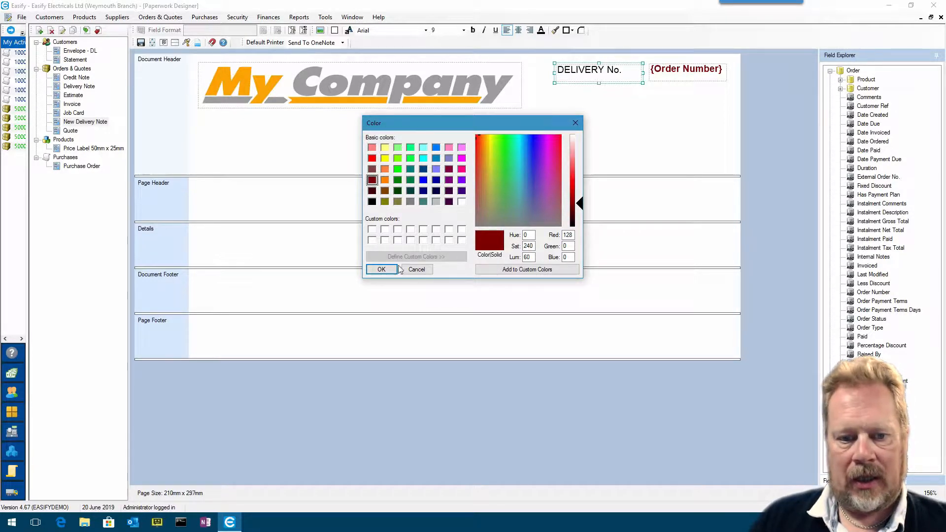
pyautogui.click(382, 269)
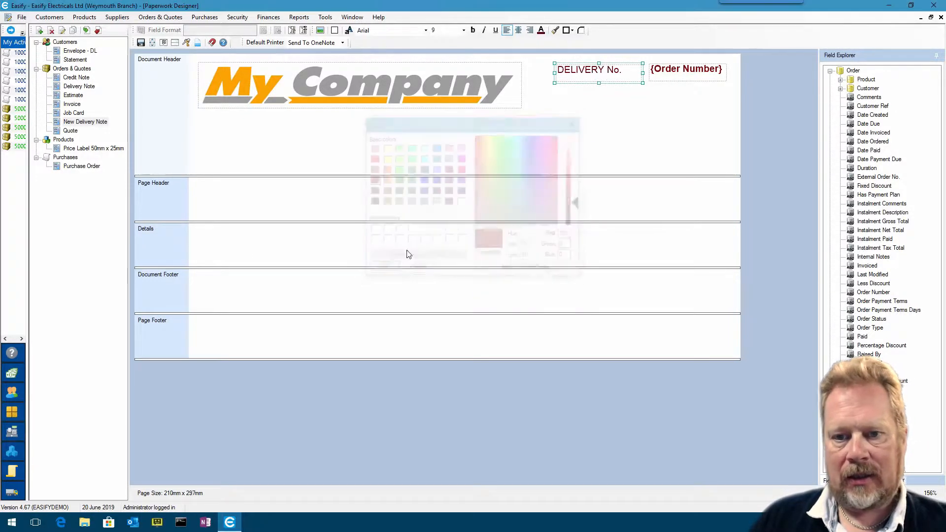
pyautogui.click(474, 30)
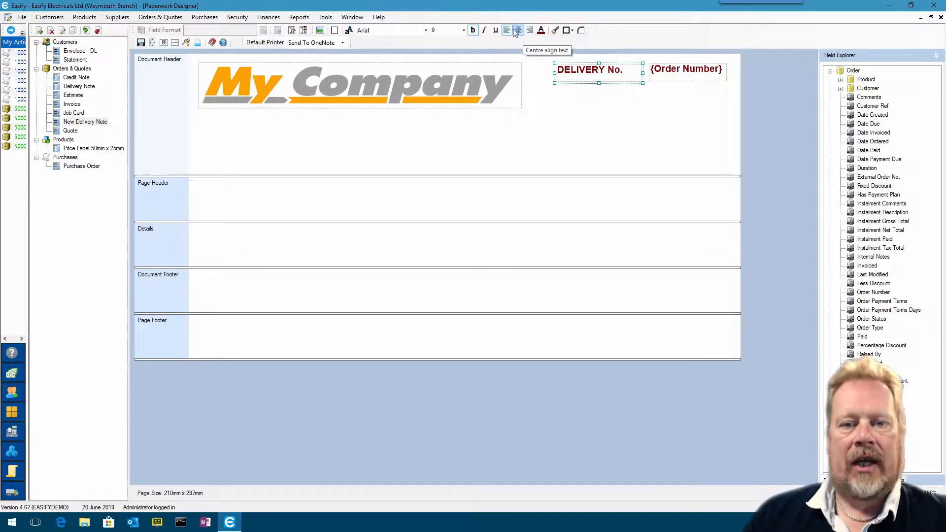
pyautogui.click(530, 30)
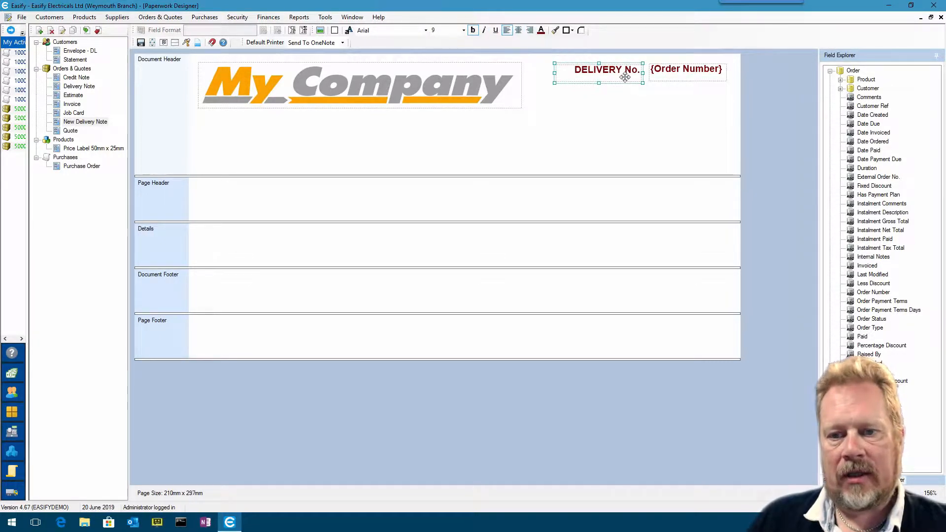
# Reduce the DELIVERY No. label's height slightly and adjust its position freehand to line up with the Order Number field
pyautogui.moveTo(625, 73); pyautogui.dragTo(599, 82)
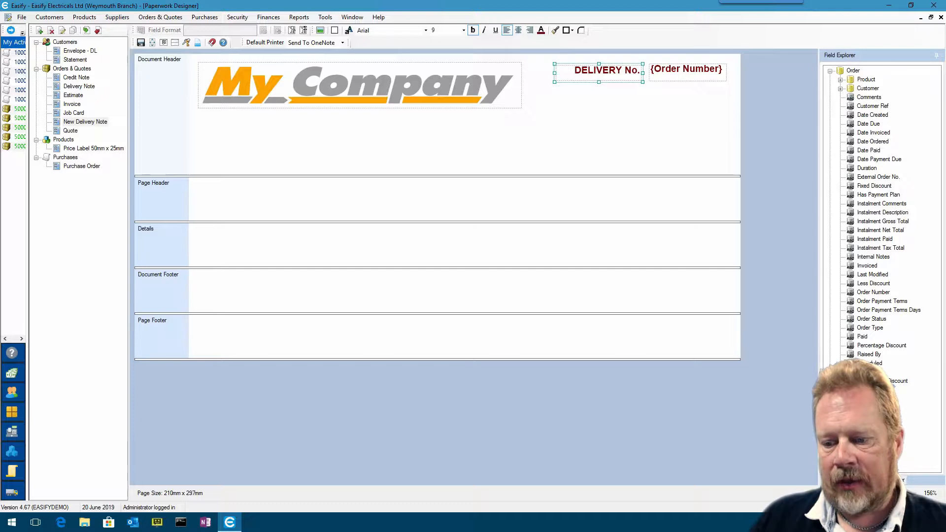
pyautogui.moveTo(882, 494); pyautogui.dragTo(894, 494)
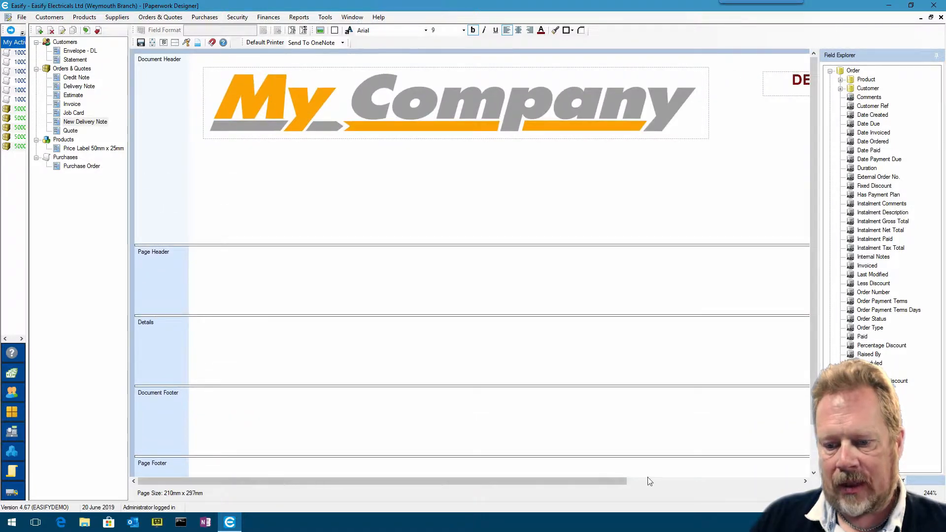
pyautogui.moveTo(613, 484); pyautogui.dragTo(809, 486)
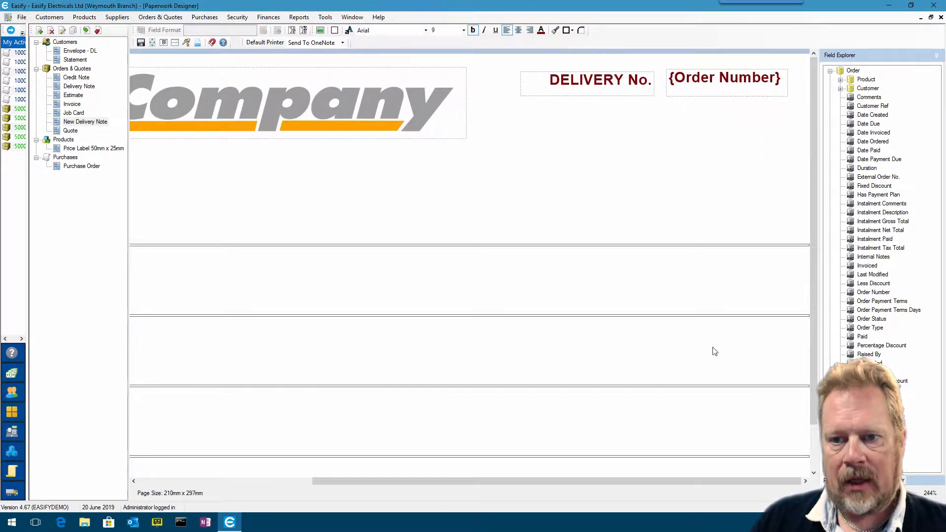
pyautogui.click(611, 81)
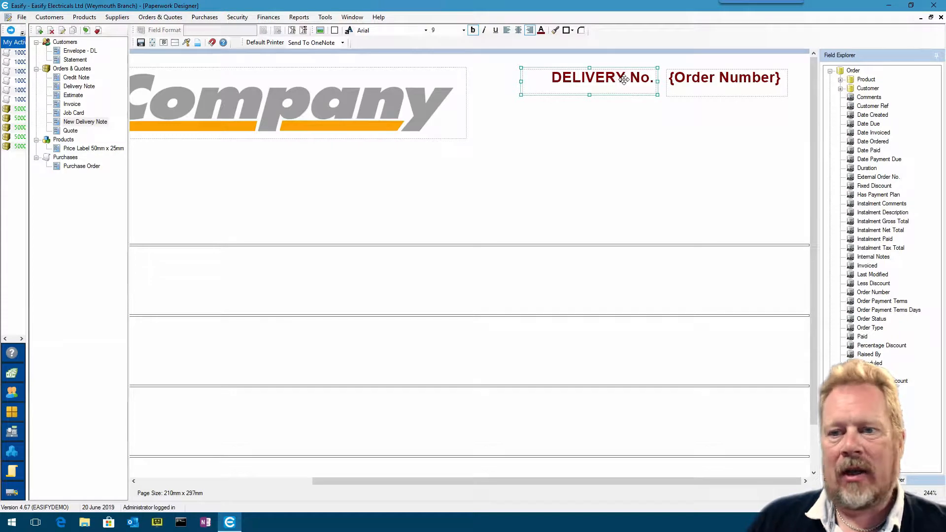
pyautogui.moveTo(624, 79); pyautogui.dragTo(627, 84)
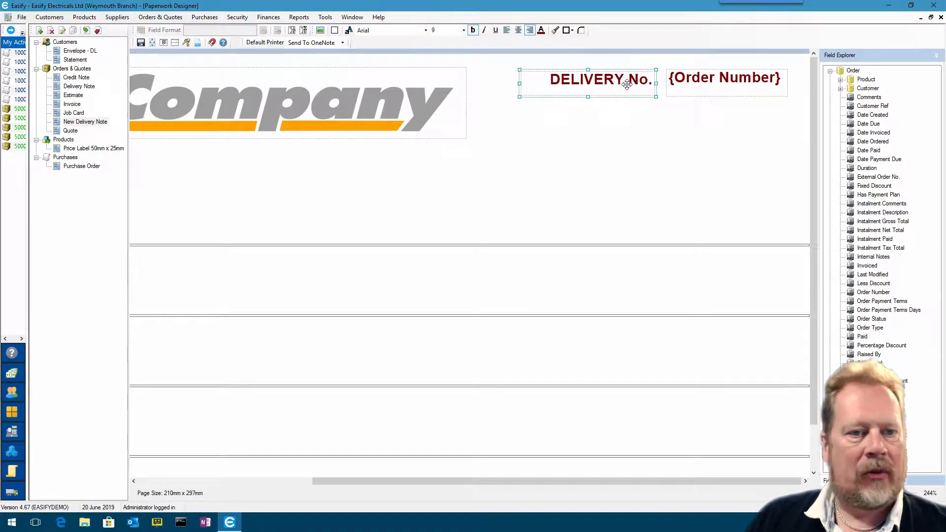
# Turn on snapping and align the DELIVERY No. label with the top of the Order Number field
pyautogui.click(212, 43)
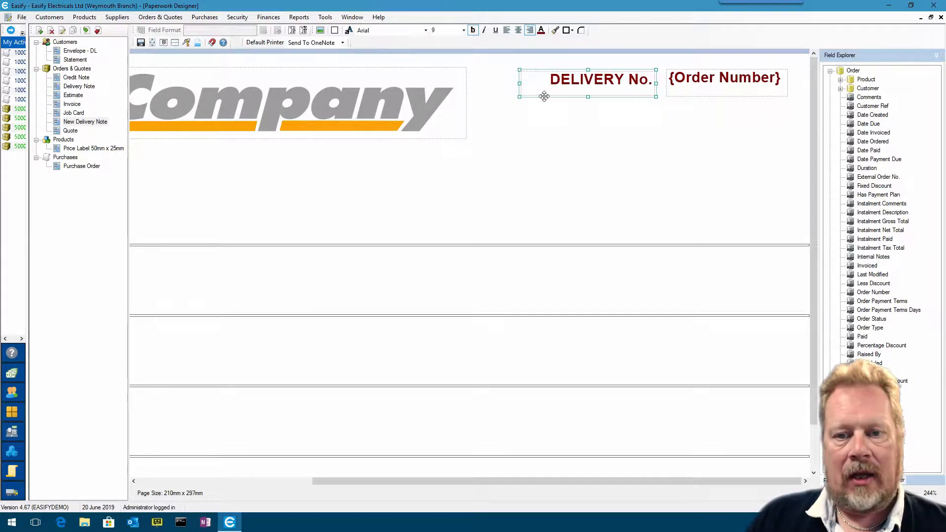
pyautogui.moveTo(544, 97); pyautogui.dragTo(597, 85)
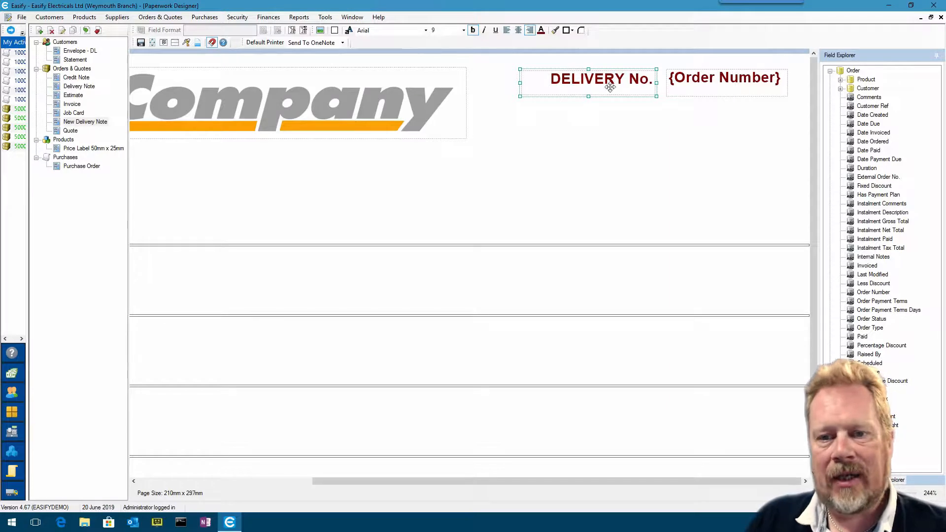
pyautogui.moveTo(612, 81); pyautogui.dragTo(614, 83)
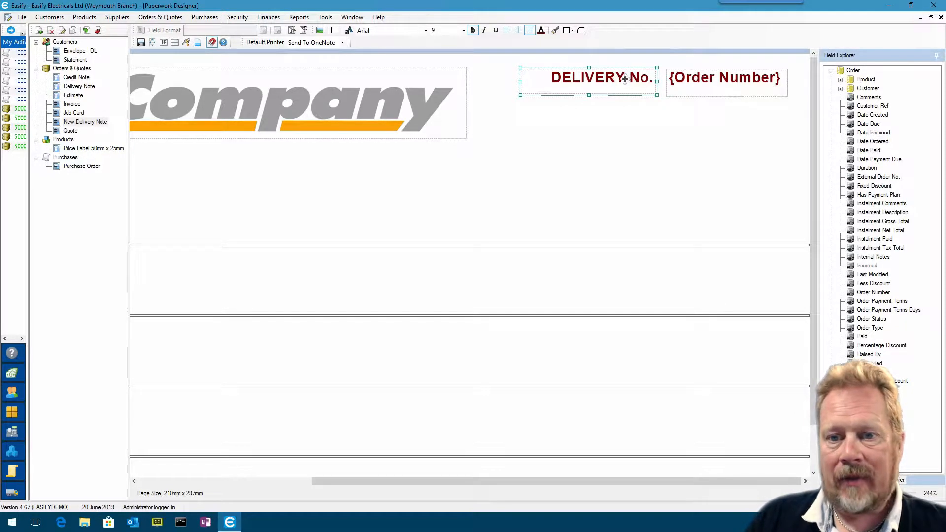
pyautogui.moveTo(625, 78); pyautogui.dragTo(625, 84)
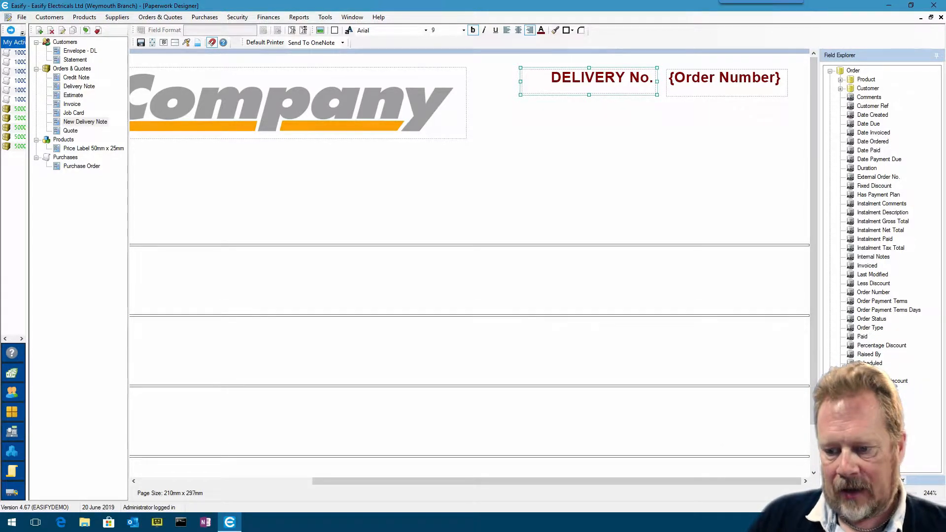
pyautogui.moveTo(878, 493); pyautogui.dragTo(860, 493)
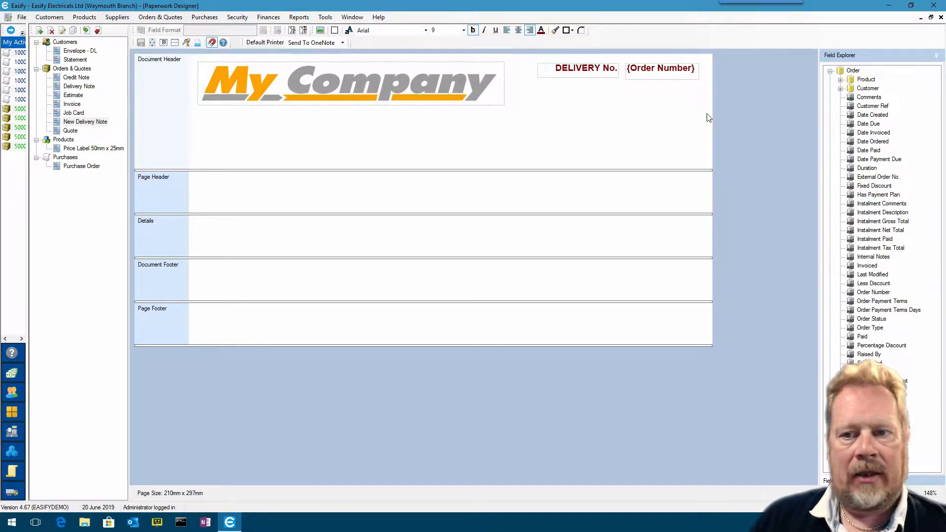
# Restore the Paperwork Designer to a smaller floating window and move it towards the middle of the workspace
pyautogui.click(931, 18)
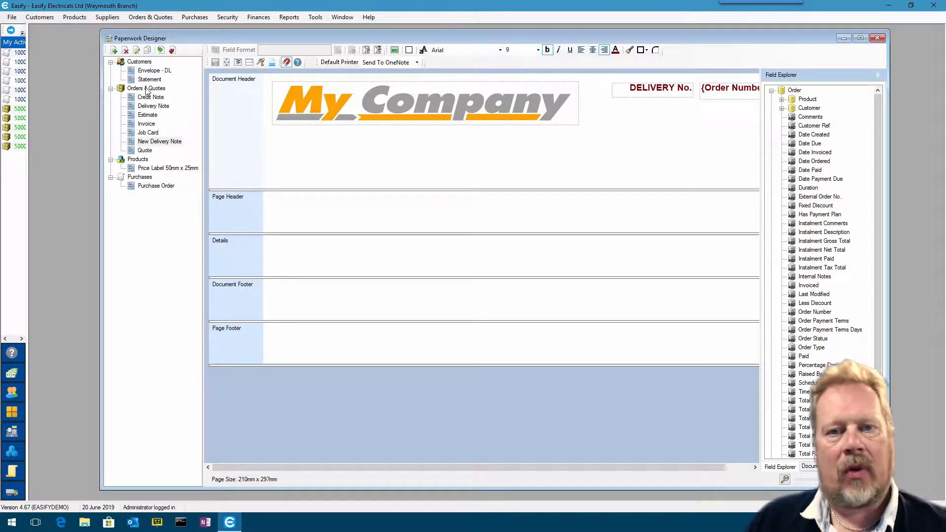
pyautogui.moveTo(103, 32); pyautogui.dragTo(202, 93)
pyautogui.moveTo(338, 99); pyautogui.dragTo(371, 80)
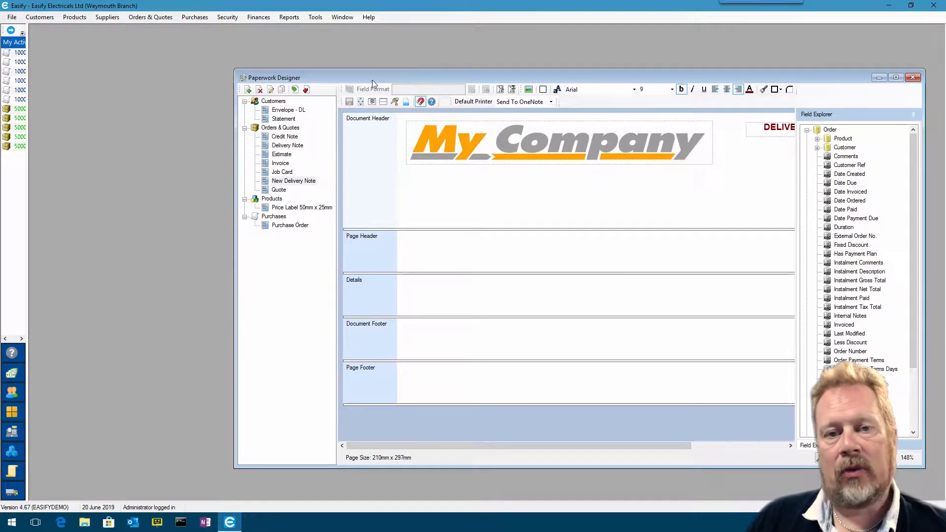
pyautogui.moveTo(449, 76); pyautogui.dragTo(445, 76)
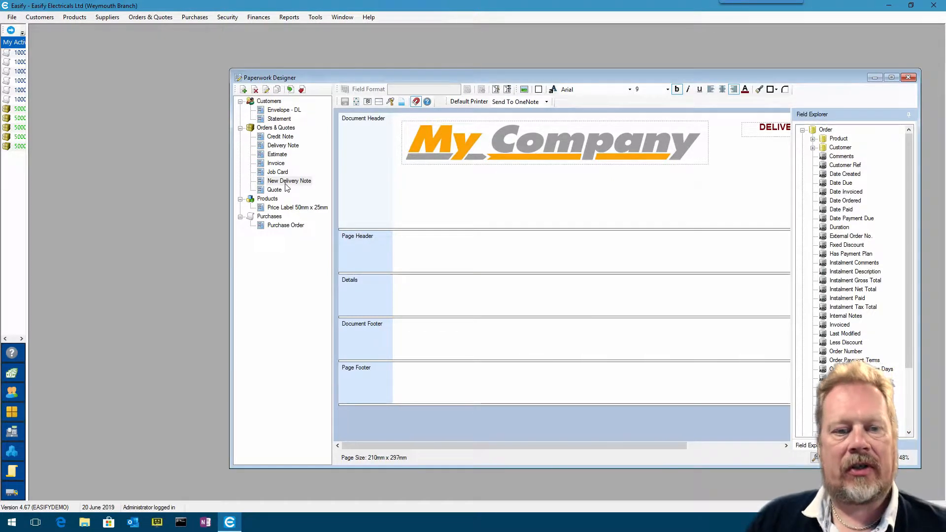
# Open the Bespoke Carpenters order raised on 20/06/2019 from Orders & Quotes and show the documents it can print
pyautogui.click(12, 412)
pyautogui.doubleClick(183, 89)
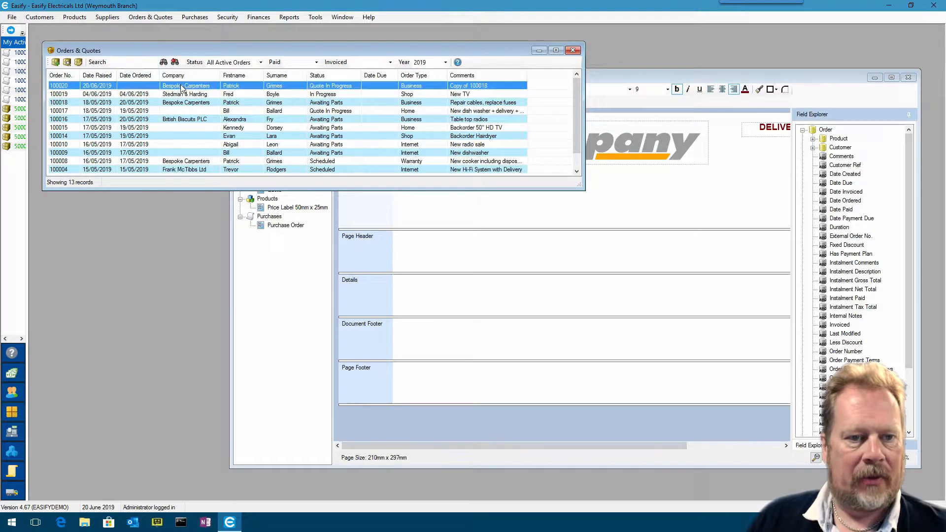
pyautogui.moveTo(256, 80); pyautogui.dragTo(218, 44)
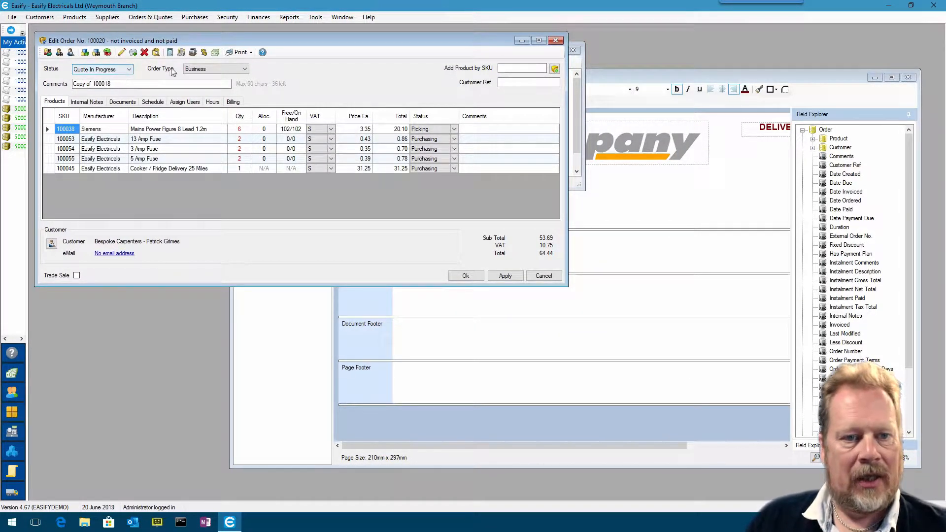
pyautogui.click(251, 53)
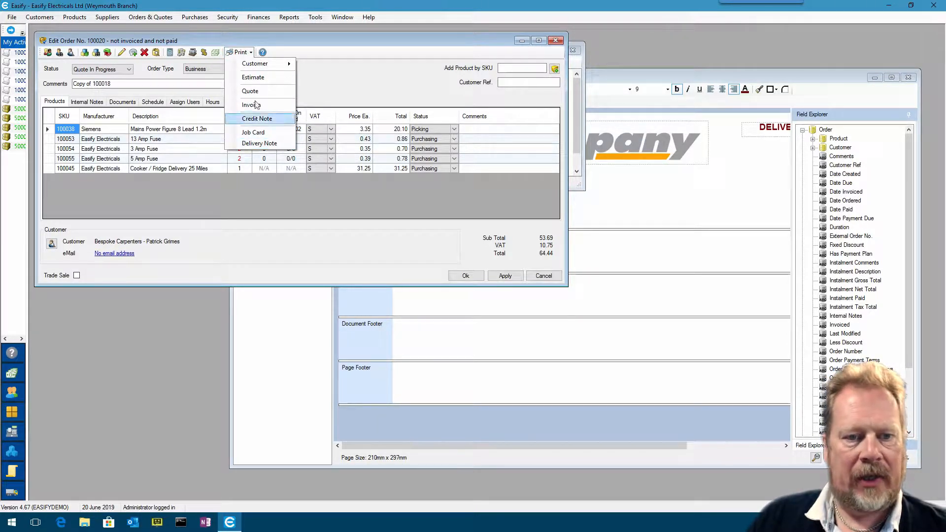
pyautogui.click(250, 52)
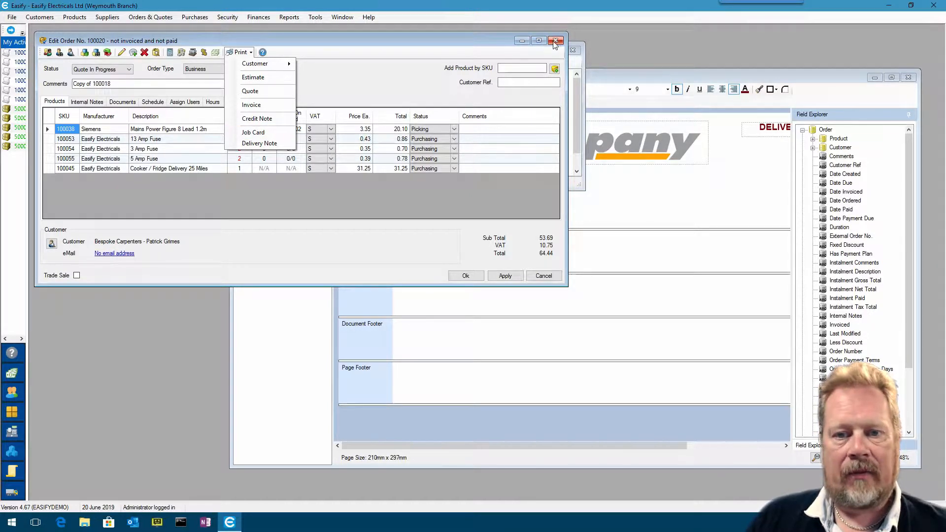
# Close the order and bring the Paperwork Designer back in front of the Orders & Quotes list
pyautogui.click(391, 42)
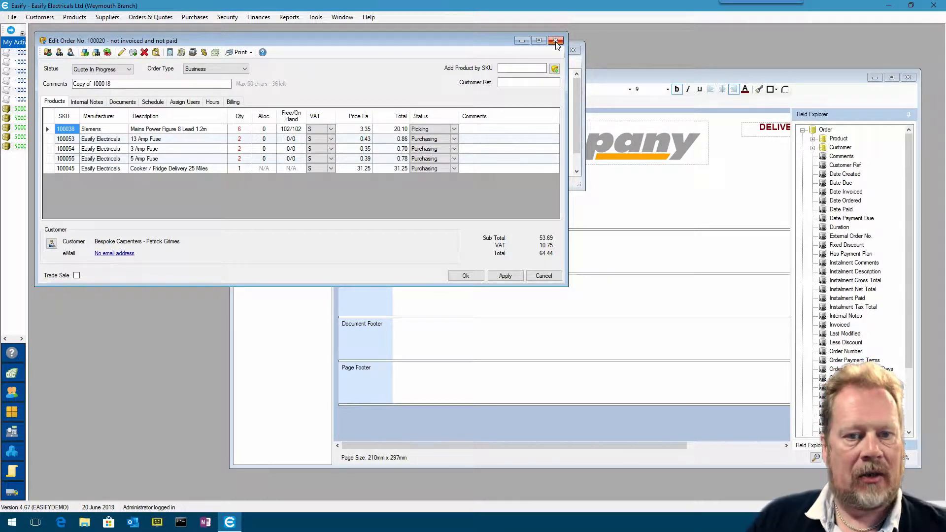
pyautogui.click(556, 41)
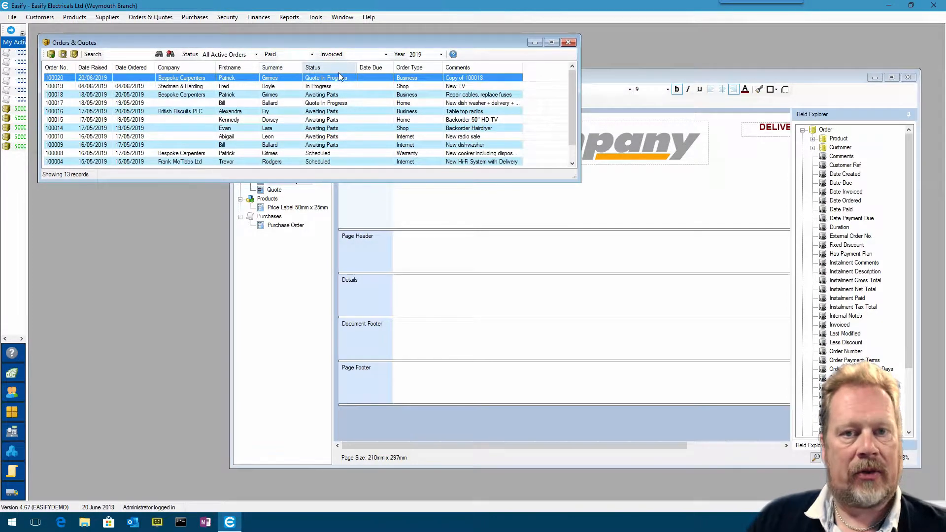
pyautogui.click(638, 83)
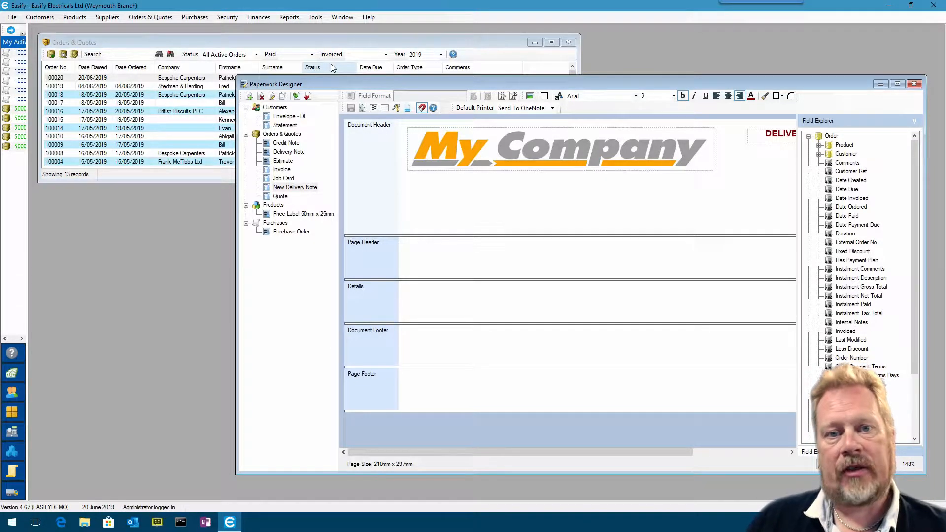
# Enable the New Delivery Note in the order details print menu, with a separator before and after it
pyautogui.moveTo(561, 83); pyautogui.dragTo(569, 82)
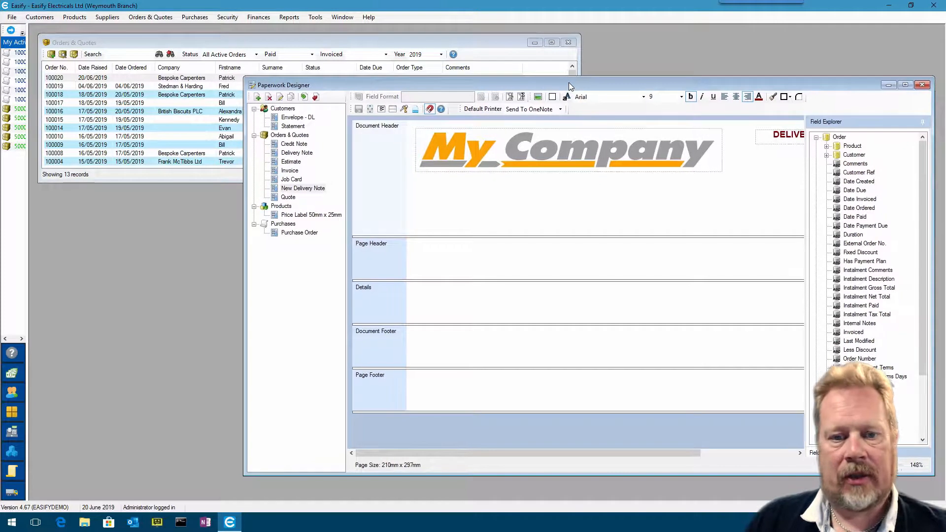
pyautogui.click(382, 109)
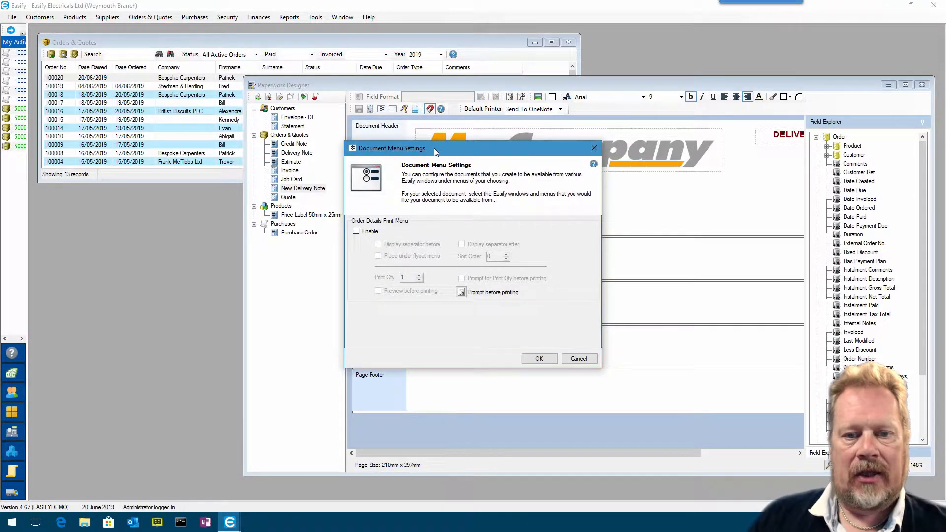
pyautogui.moveTo(433, 148); pyautogui.dragTo(544, 45)
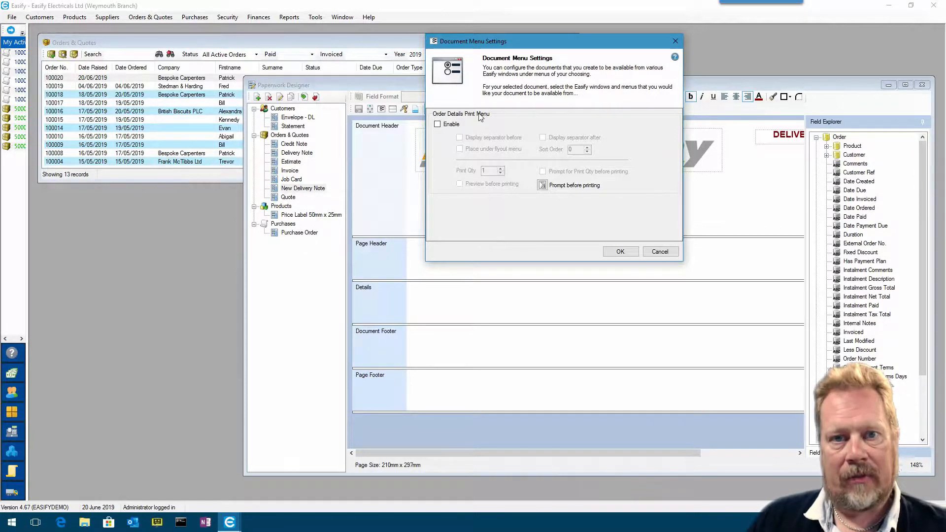
pyautogui.click(438, 125)
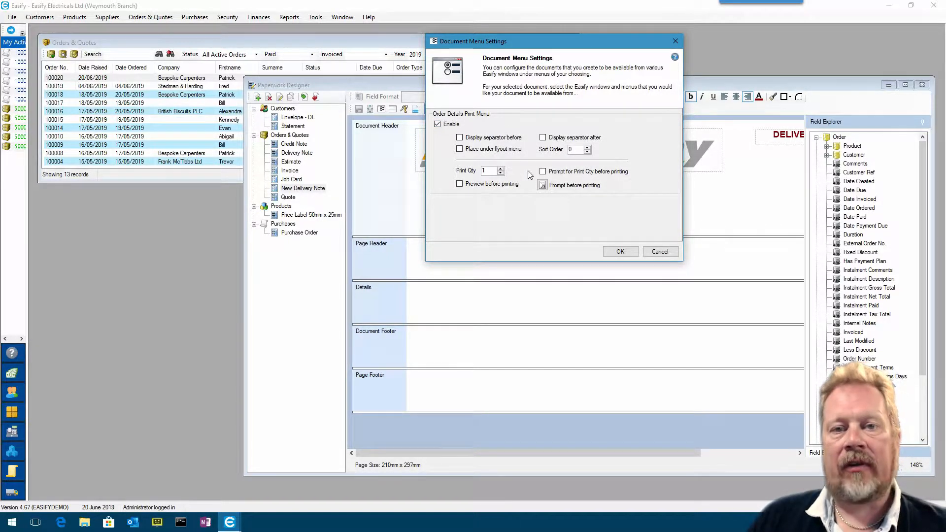
pyautogui.click(460, 138)
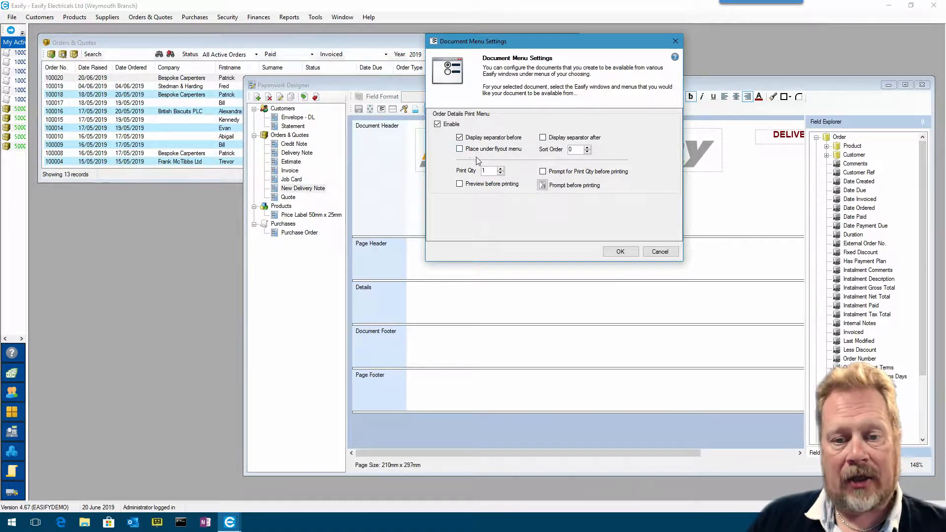
pyautogui.click(544, 138)
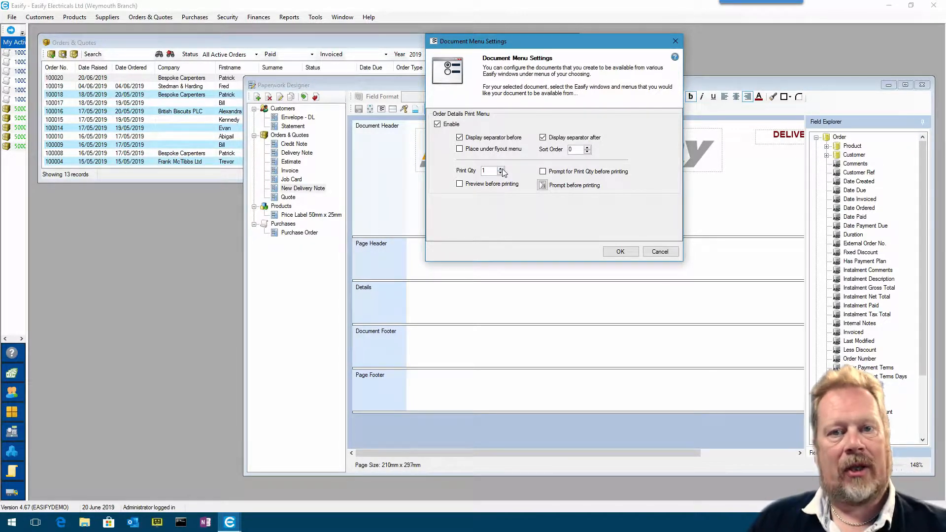
# Turn on Preview before printing, view the Prompt before printing formula without changing it, and save the document menu settings
pyautogui.click(460, 184)
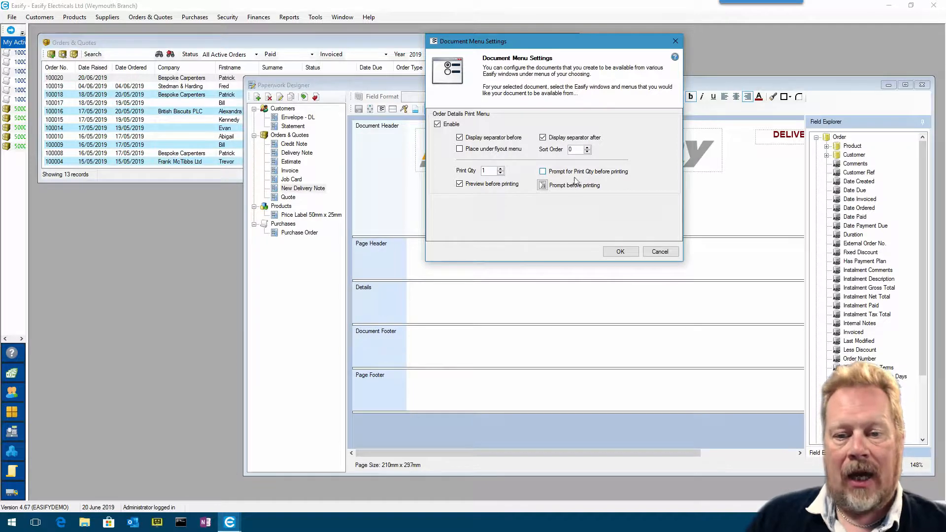
pyautogui.click(543, 186)
pyautogui.moveTo(493, 126); pyautogui.dragTo(332, 134)
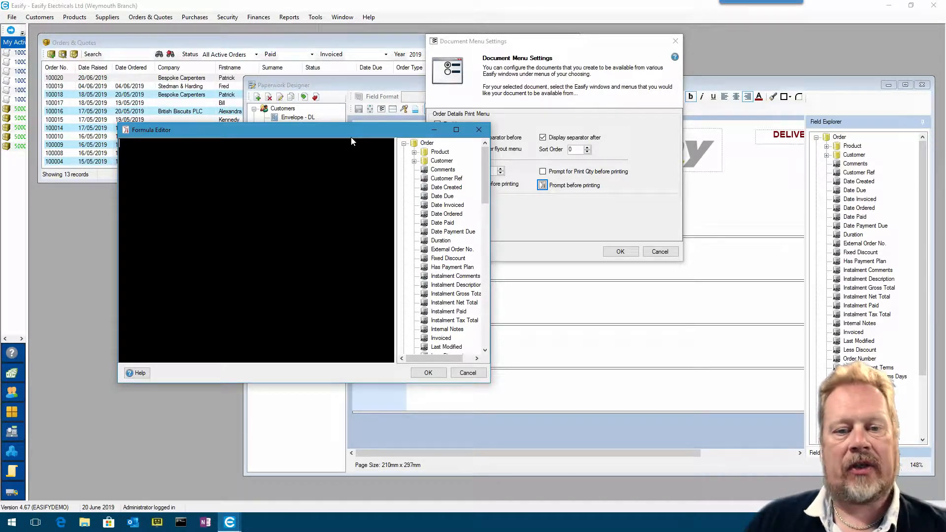
pyautogui.click(468, 374)
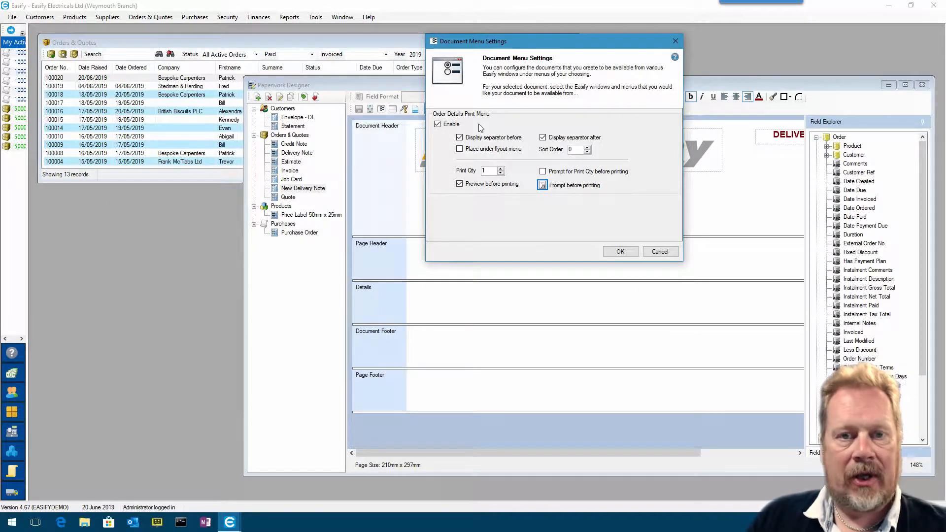
pyautogui.click(622, 253)
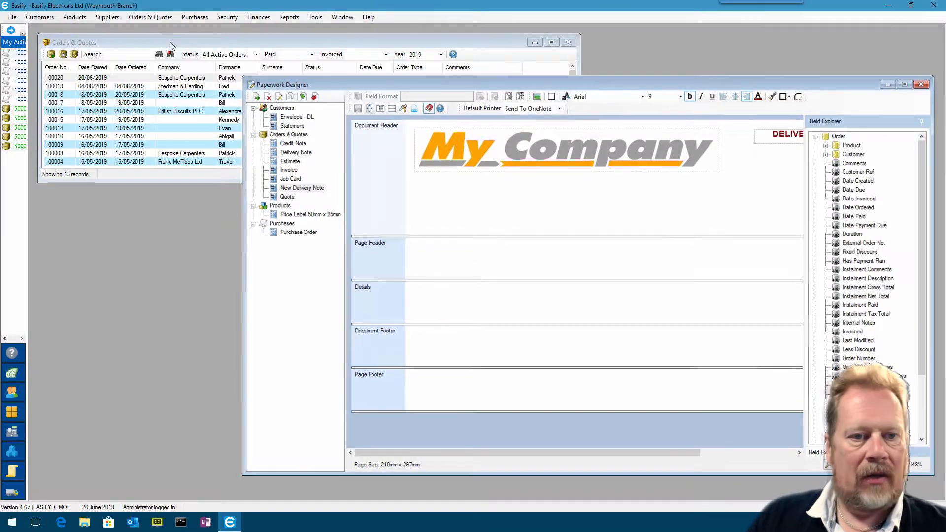
# Open the Bespoke Carpenters order raised on 20/06/2019, check its list of printable documents, and close the order
pyautogui.click(170, 42)
pyautogui.doubleClick(181, 79)
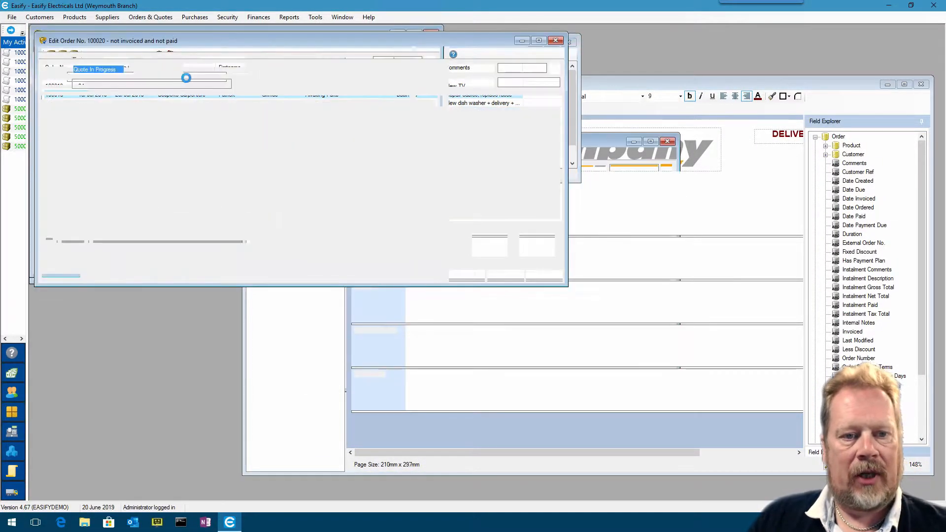
pyautogui.click(250, 52)
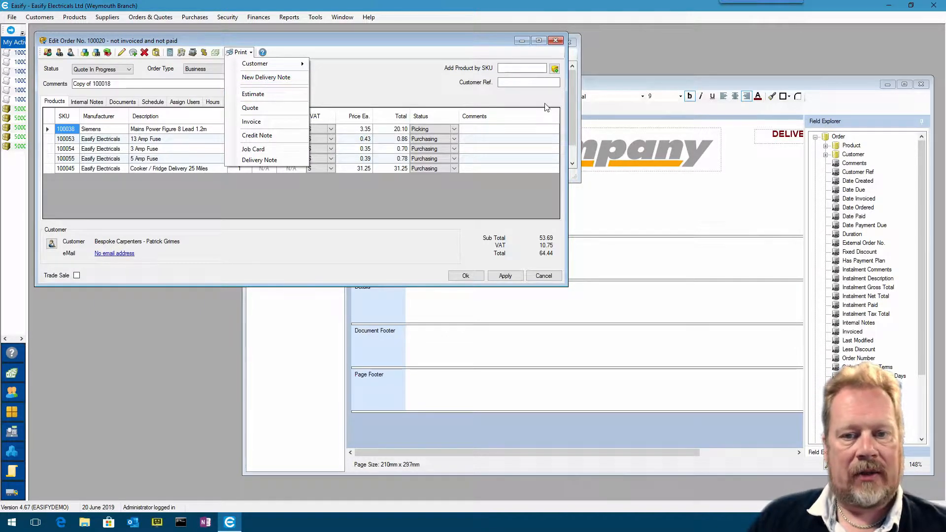
pyautogui.click(556, 40)
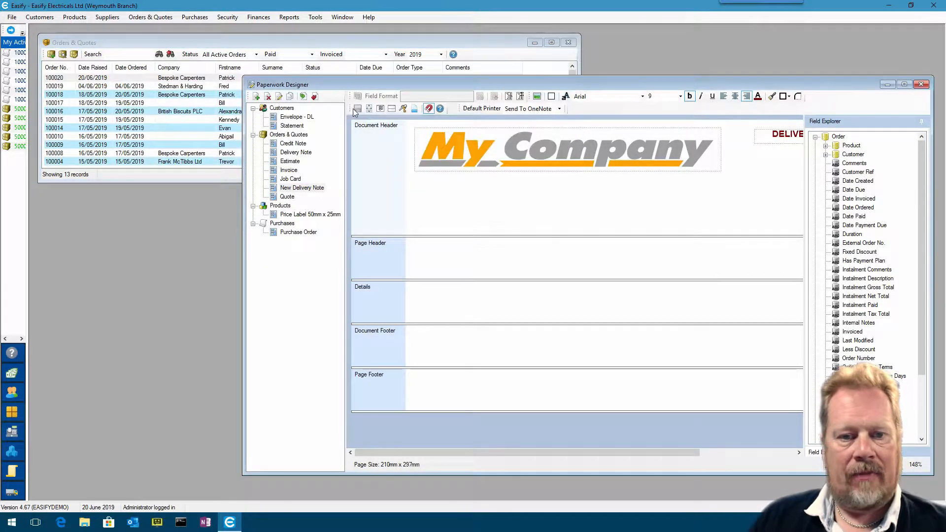
# Turn off the separator after the New Delivery Note in its document menu settings and save them
pyautogui.click(382, 108)
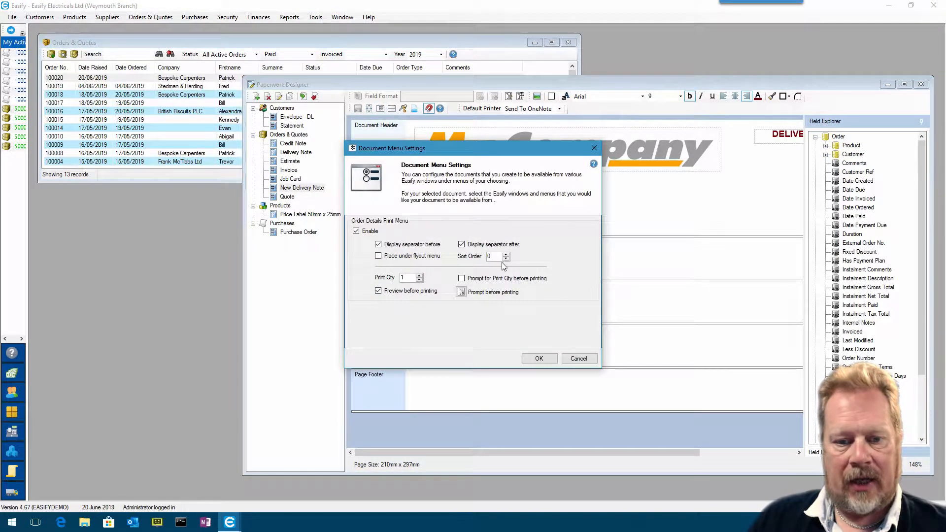
pyautogui.click(462, 244)
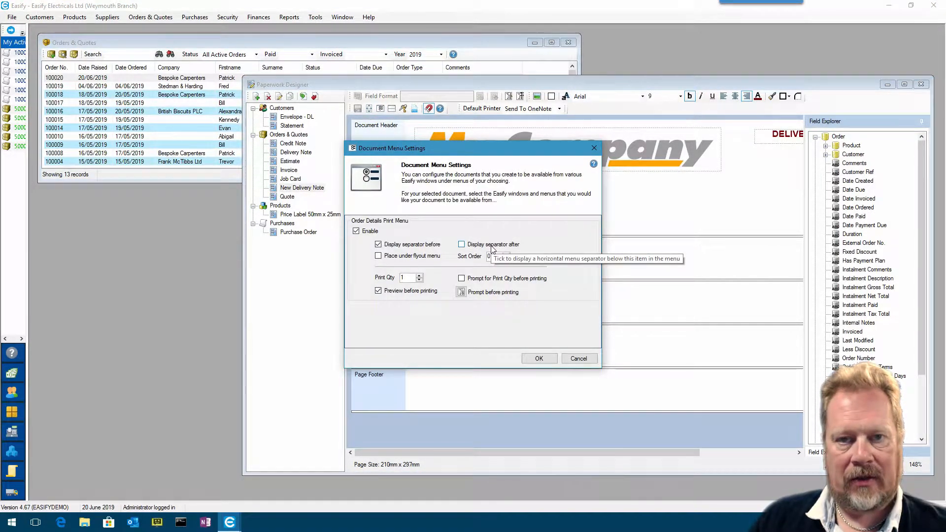
pyautogui.click(548, 359)
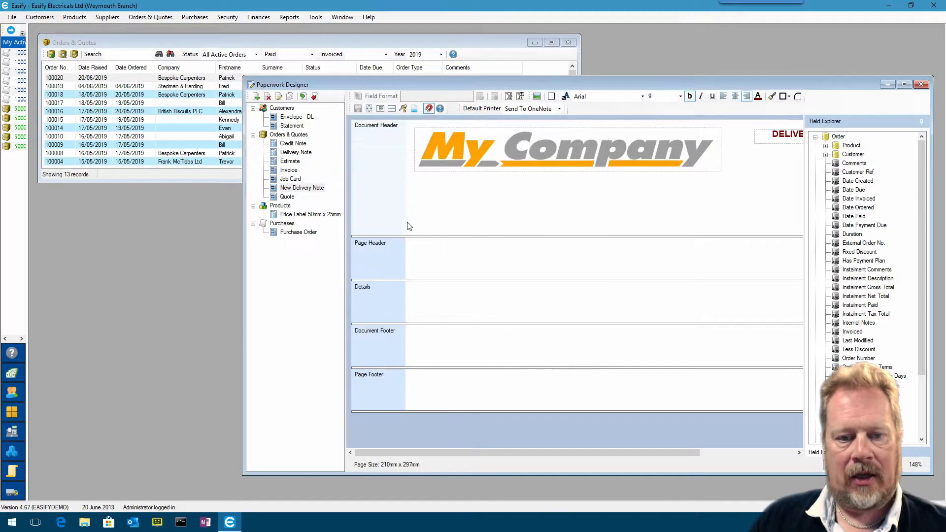
# Reopen the Bespoke Carpenters order raised on 20/06/2019 and preview its New Delivery Note
pyautogui.click(176, 45)
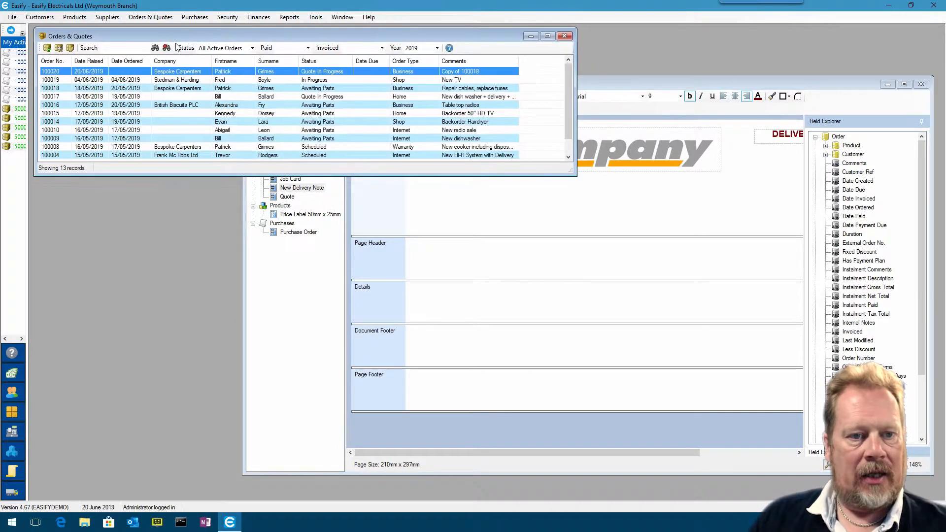
pyautogui.doubleClick(181, 73)
pyautogui.click(240, 52)
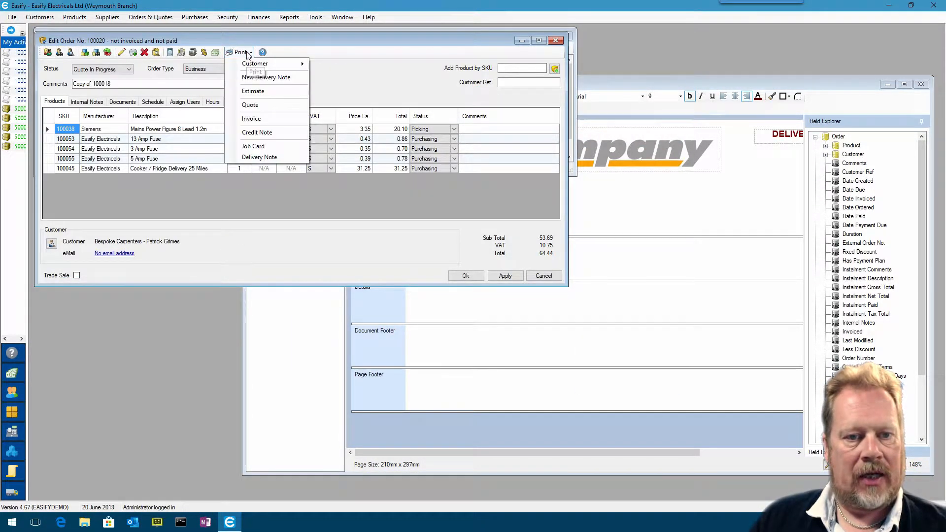
pyautogui.click(272, 78)
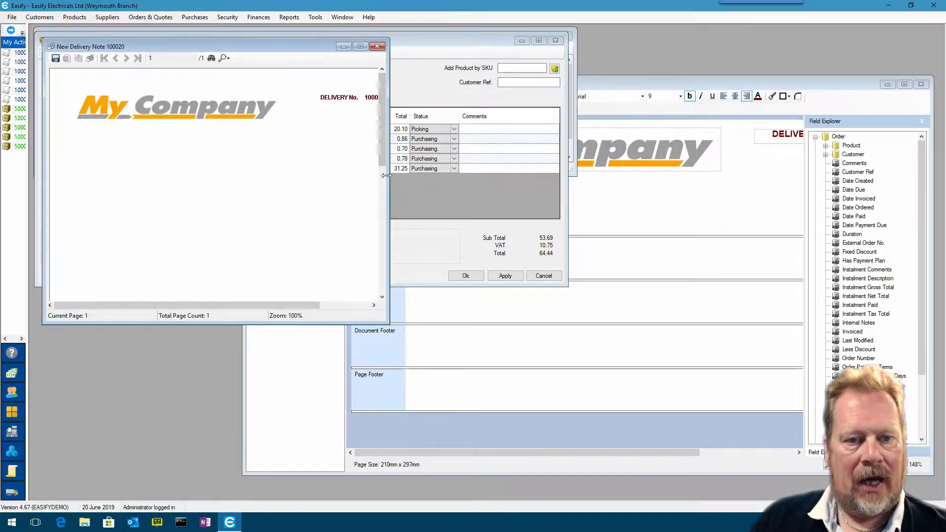
# Enlarge and reposition the delivery note preview to examine the logo and delivery number, and close the preview and the order
pyautogui.moveTo(385, 322); pyautogui.dragTo(491, 377)
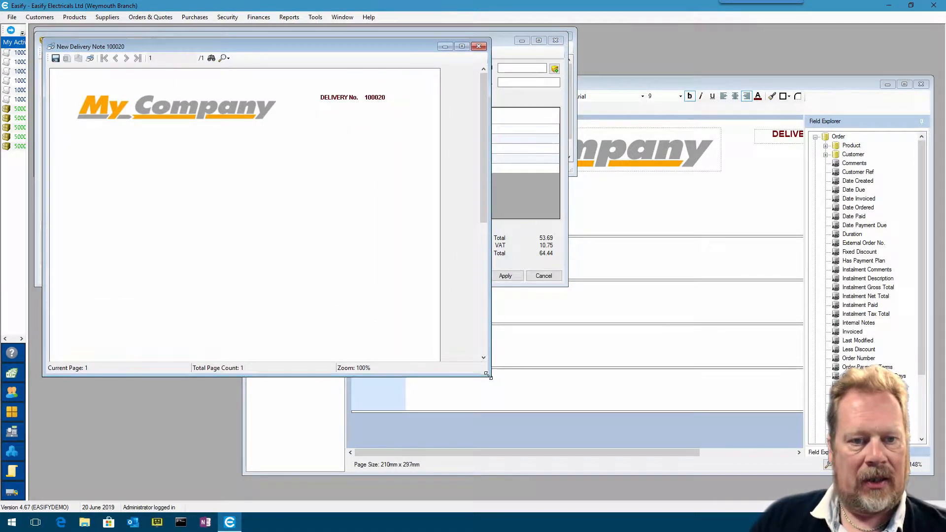
pyautogui.moveTo(318, 47); pyautogui.dragTo(483, 107)
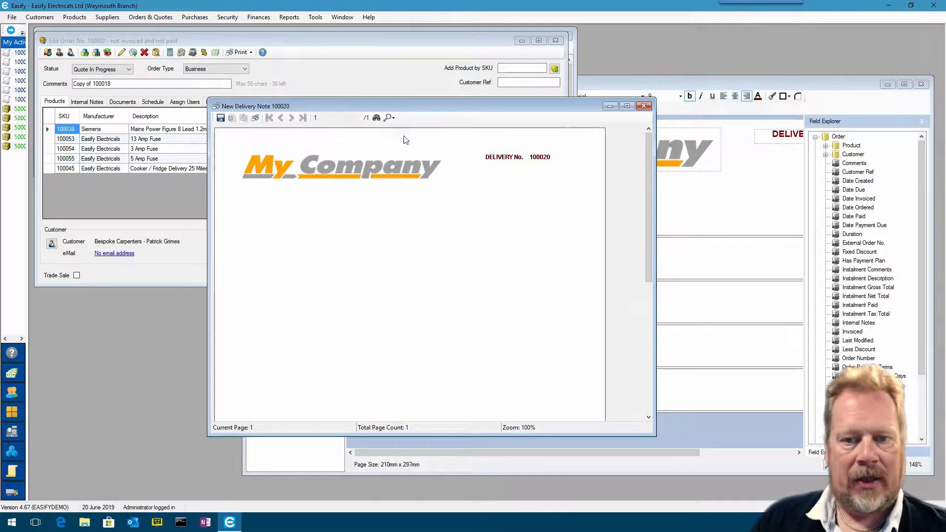
pyautogui.moveTo(471, 106); pyautogui.dragTo(327, 65)
pyautogui.click(510, 75)
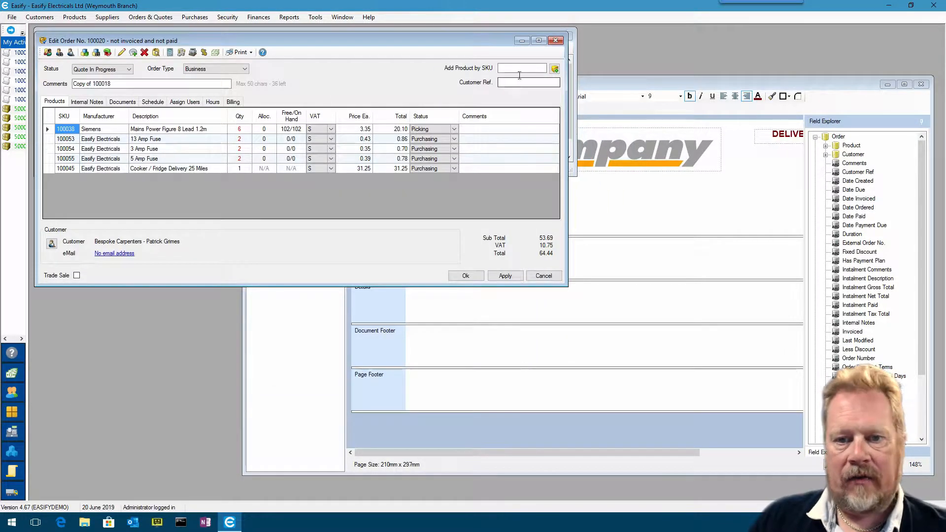
pyautogui.click(556, 40)
# Try removing three users' permission for the New Delivery Note in its document security settings, and cancel the change
pyautogui.moveTo(508, 80); pyautogui.dragTo(504, 76)
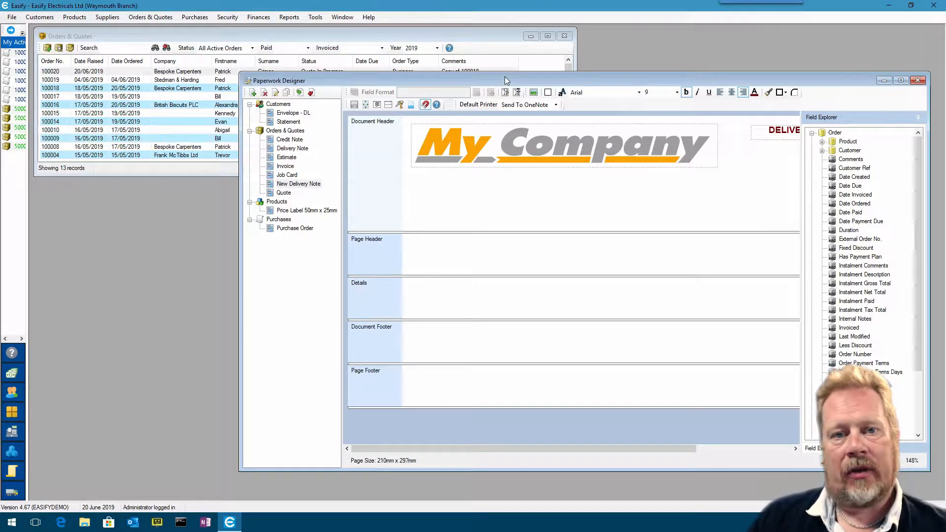
pyautogui.click(399, 105)
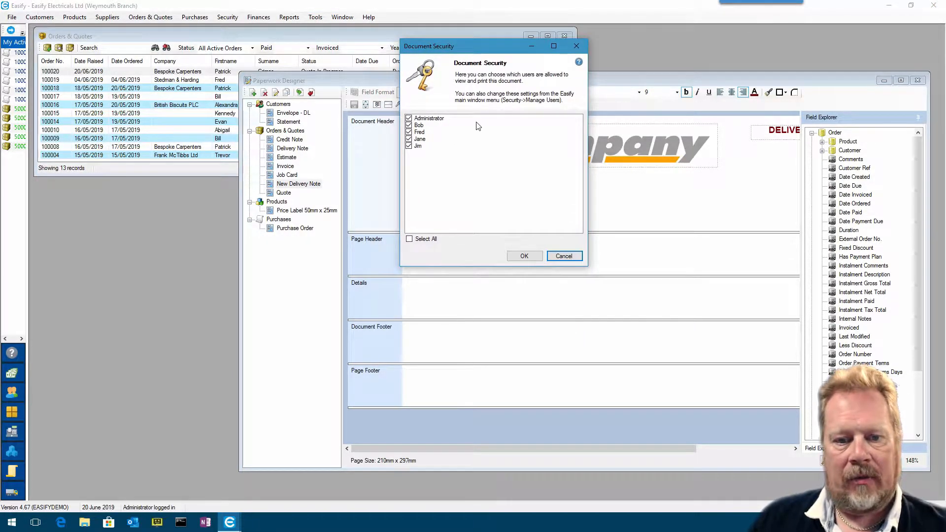
pyautogui.click(409, 125)
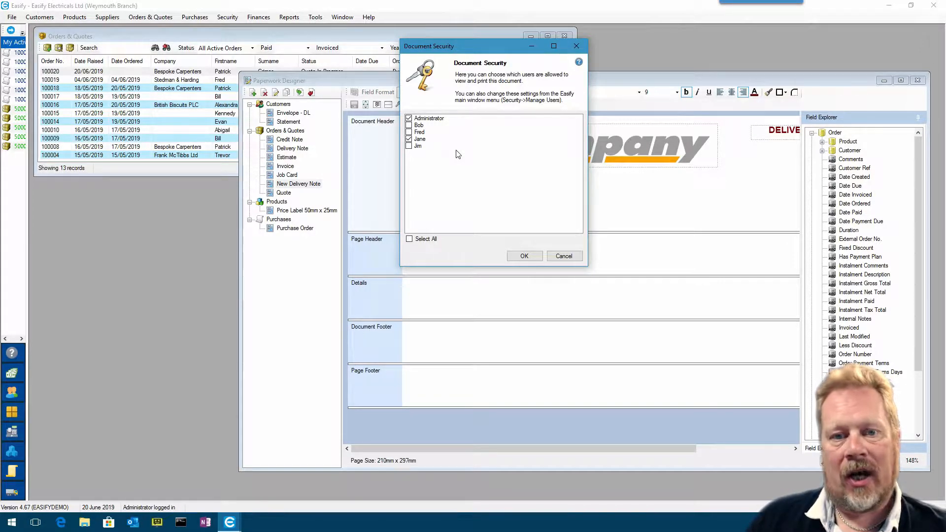
pyautogui.click(564, 256)
# Reposition the Paperwork Designer over the order list and widen it to reveal the Order Number field in the header
pyautogui.moveTo(497, 80); pyautogui.dragTo(444, 66)
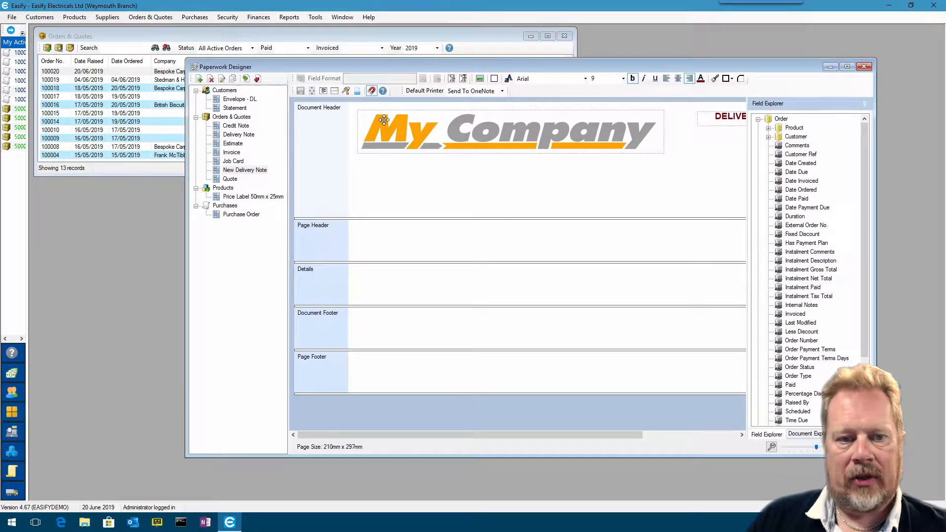
pyautogui.moveTo(713, 67); pyautogui.dragTo(621, 67)
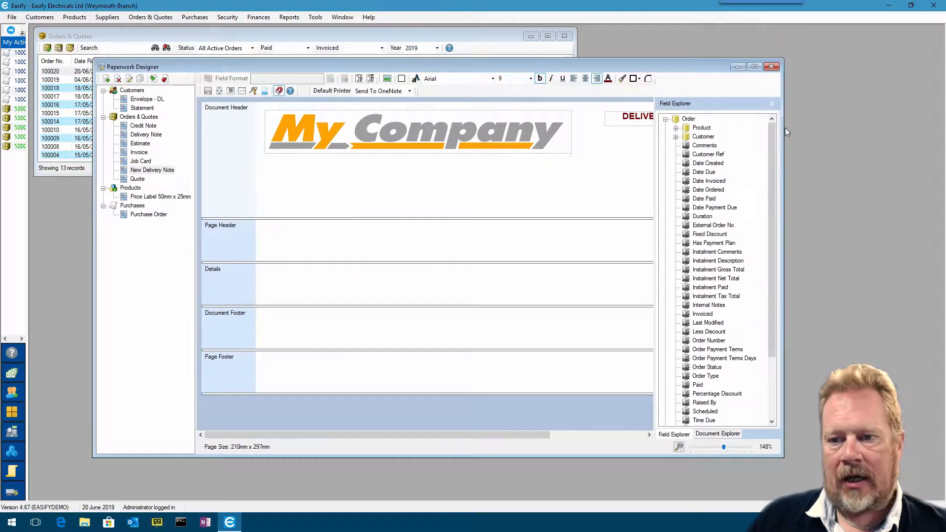
pyautogui.moveTo(789, 129); pyautogui.dragTo(889, 129)
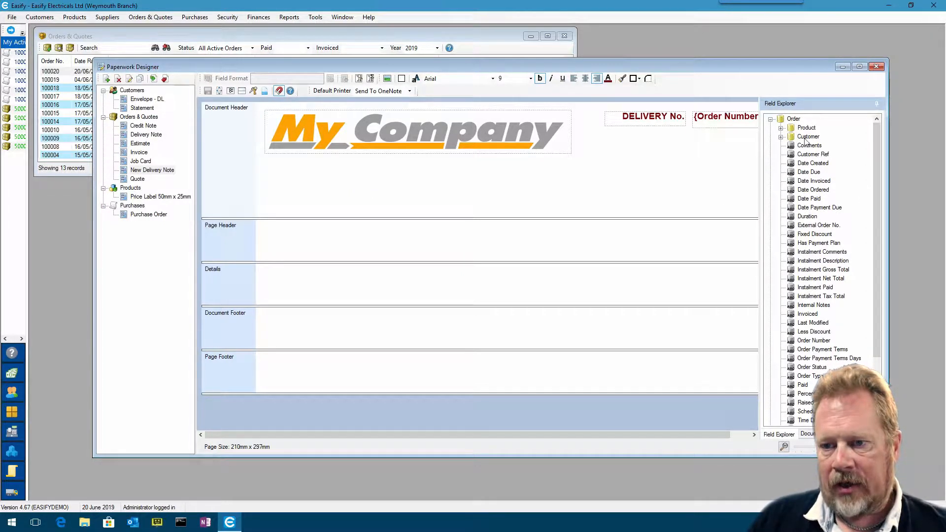
# Expand the Customer fields and widen the Field Explorer and the designer window to fit the long field names
pyautogui.click(781, 138)
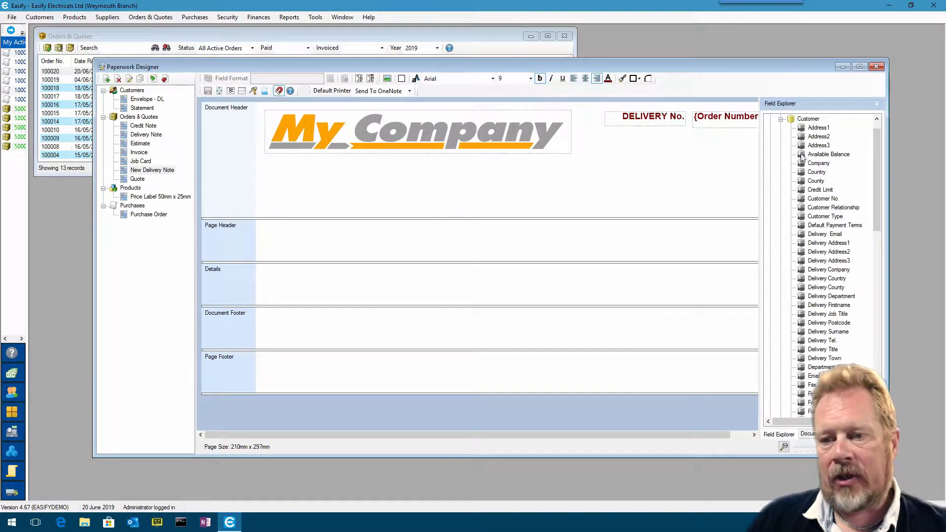
pyautogui.moveTo(876, 165); pyautogui.dragTo(868, 212)
pyautogui.moveTo(761, 194); pyautogui.dragTo(720, 191)
pyautogui.moveTo(886, 276); pyautogui.dragTo(912, 277)
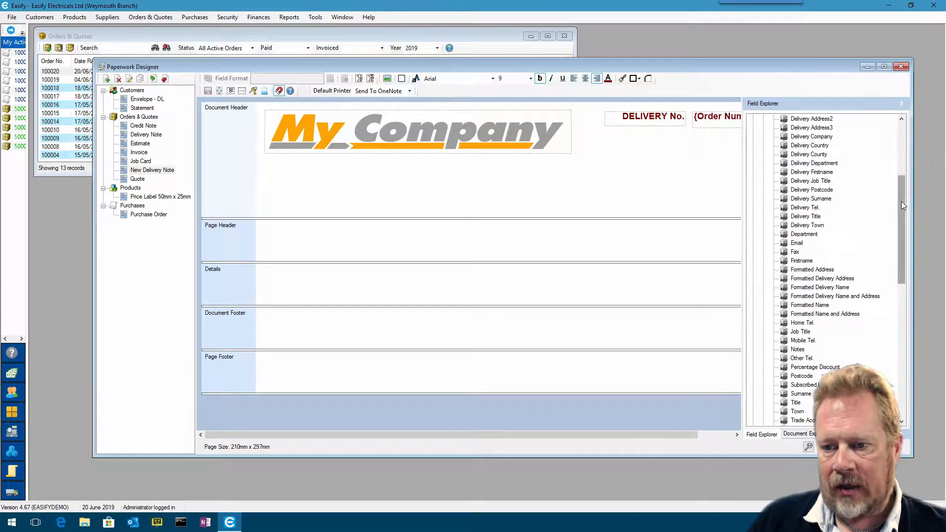
# Add the customer's Formatted Delivery Name and Address field below the logo in the document header, widened to fit on one line
pyautogui.moveTo(901, 201); pyautogui.dragTo(900, 146)
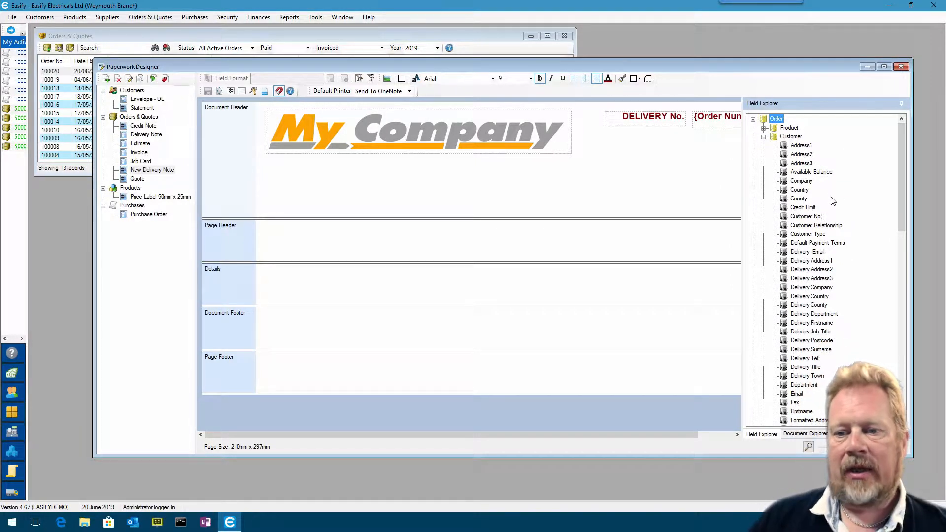
pyautogui.moveTo(900, 172); pyautogui.dragTo(900, 231)
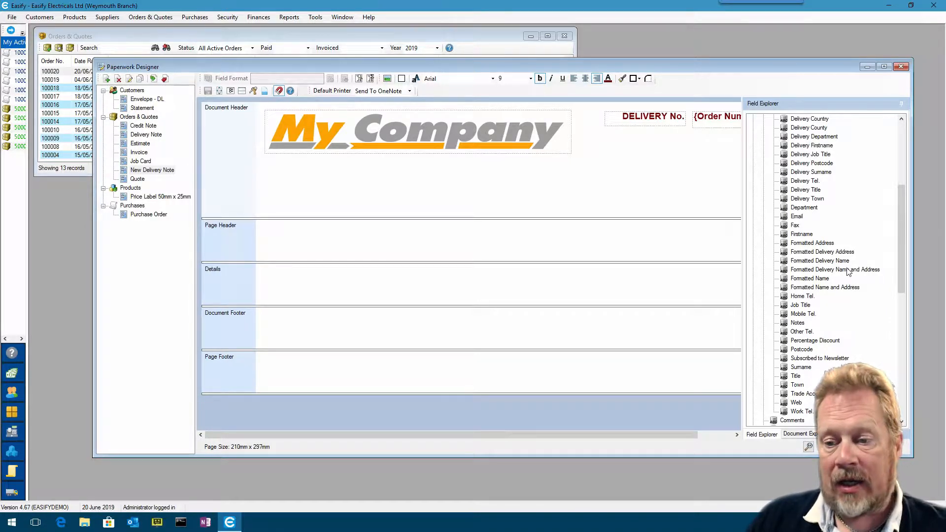
pyautogui.moveTo(848, 272); pyautogui.dragTo(337, 189)
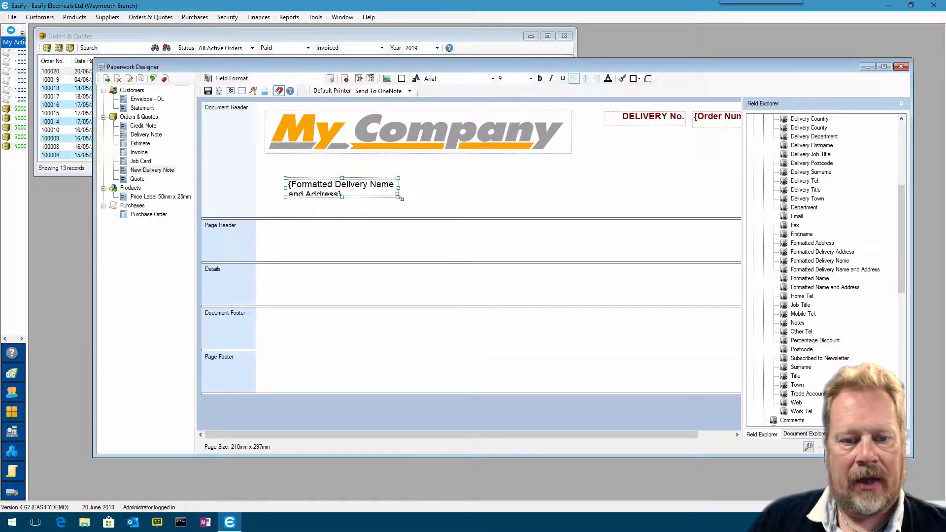
pyautogui.moveTo(400, 188); pyautogui.dragTo(477, 188)
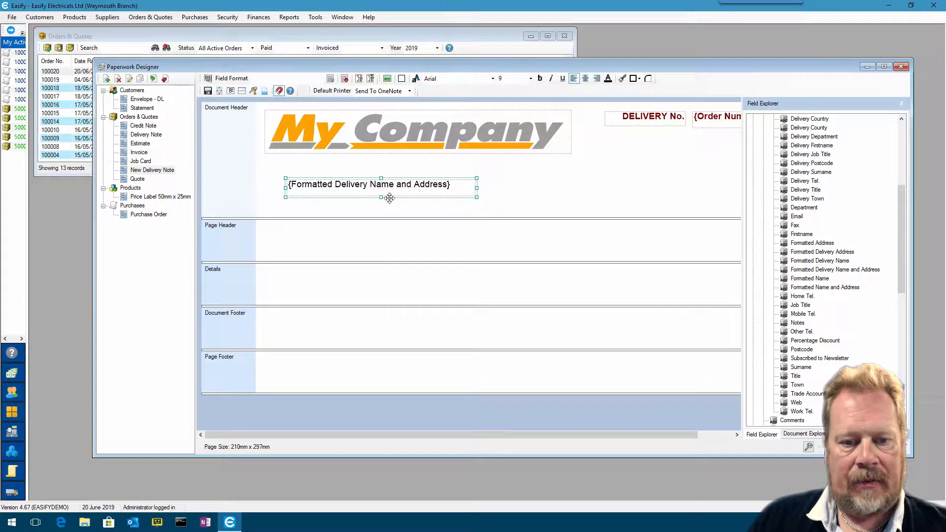
pyautogui.moveTo(382, 197); pyautogui.dragTo(387, 187)
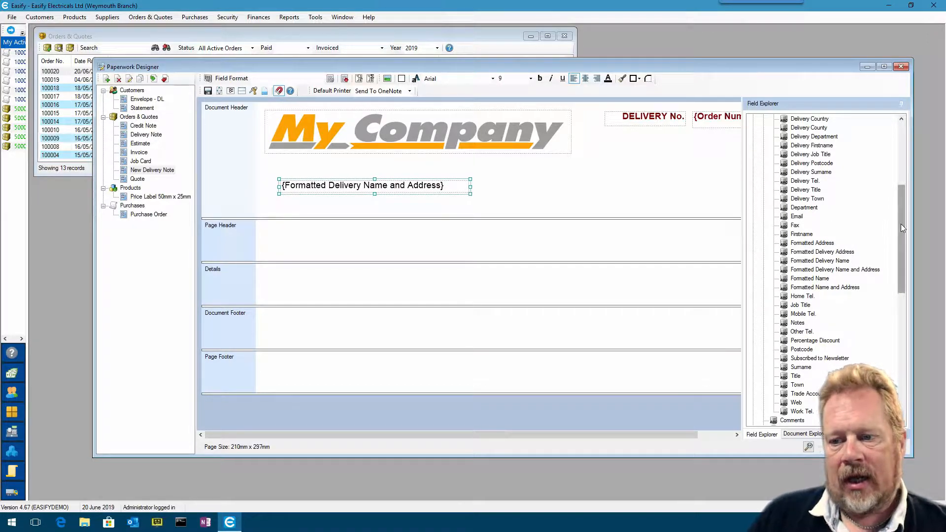
# Move the Formatted Delivery Name and Address field aside, and place the customer's Firstname and Surname fields in a row below the logo
pyautogui.moveTo(901, 224); pyautogui.dragTo(901, 158)
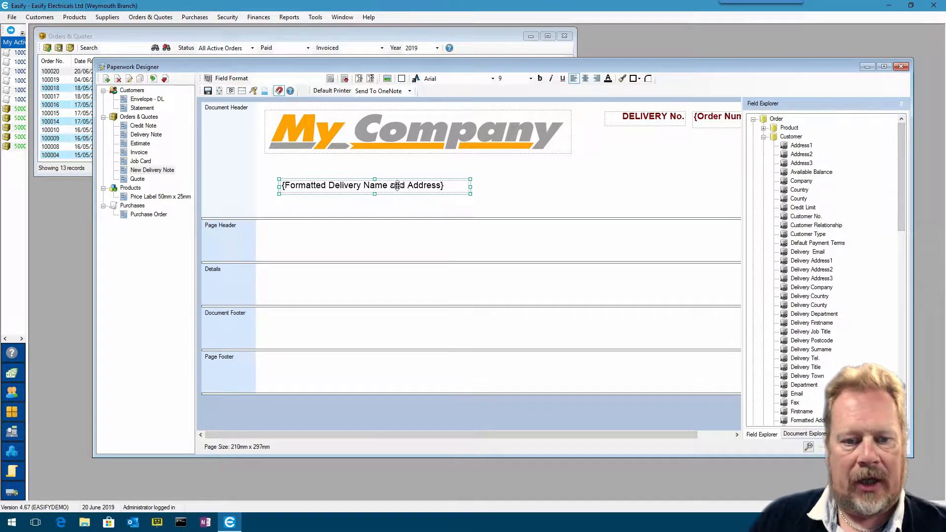
pyautogui.moveTo(399, 187); pyautogui.dragTo(590, 185)
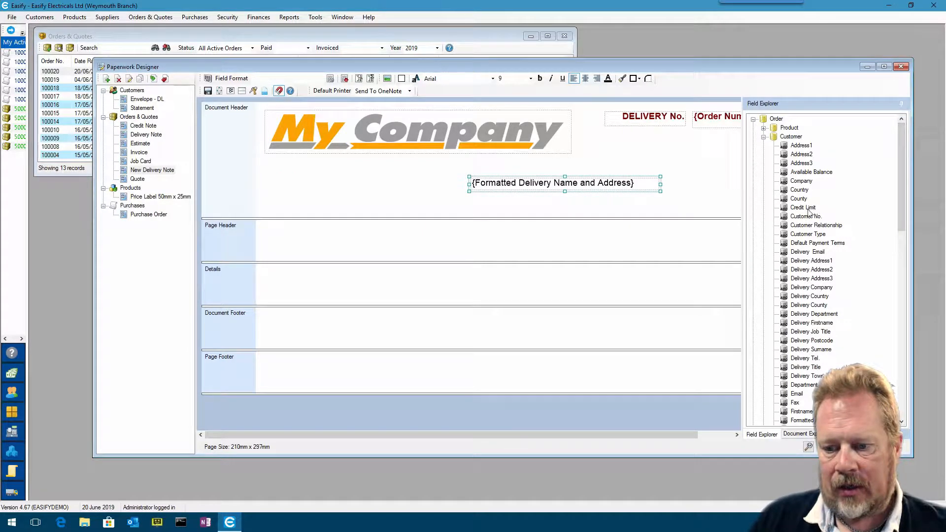
pyautogui.scroll(-3, 809, 213)
pyautogui.moveTo(802, 332); pyautogui.dragTo(283, 181)
pyautogui.scroll(-8, 796, 312)
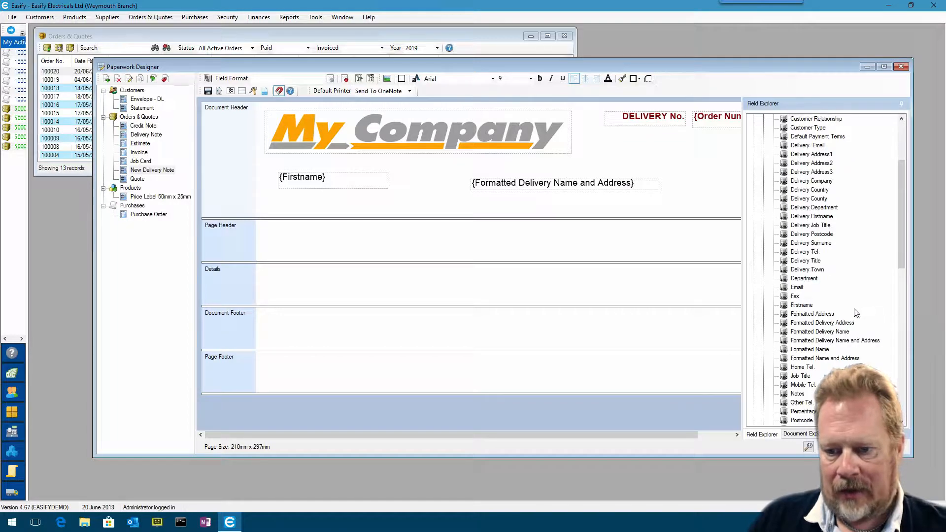
pyautogui.moveTo(810, 203); pyautogui.dragTo(394, 173)
pyautogui.scroll(10, 828, 182)
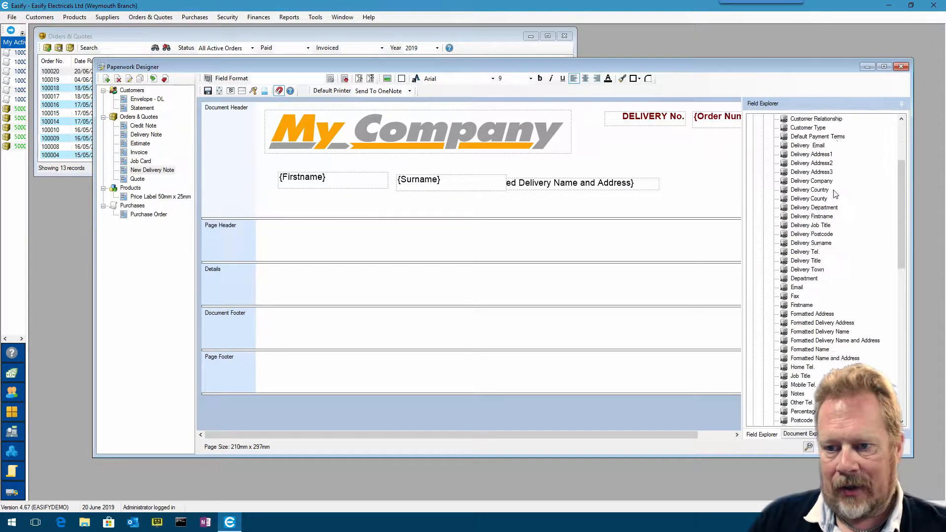
# Make the document header taller and stack the customer's Address1, Address2, Address3 and Town fields below the name fields
pyautogui.moveTo(809, 146); pyautogui.dragTo(294, 196)
pyautogui.moveTo(412, 218); pyautogui.dragTo(422, 313)
pyautogui.moveTo(805, 154); pyautogui.dragTo(311, 222)
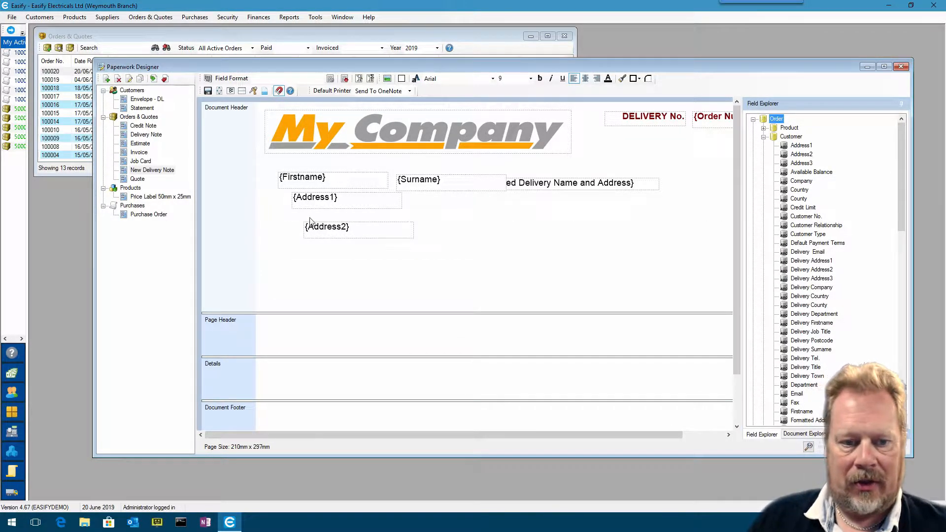
pyautogui.moveTo(762, 178); pyautogui.dragTo(309, 243)
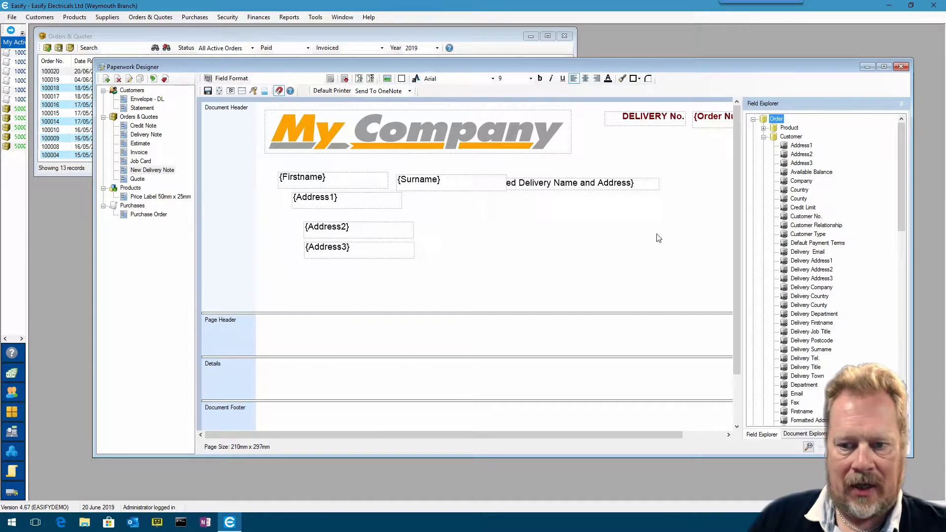
pyautogui.scroll(-9, 819, 253)
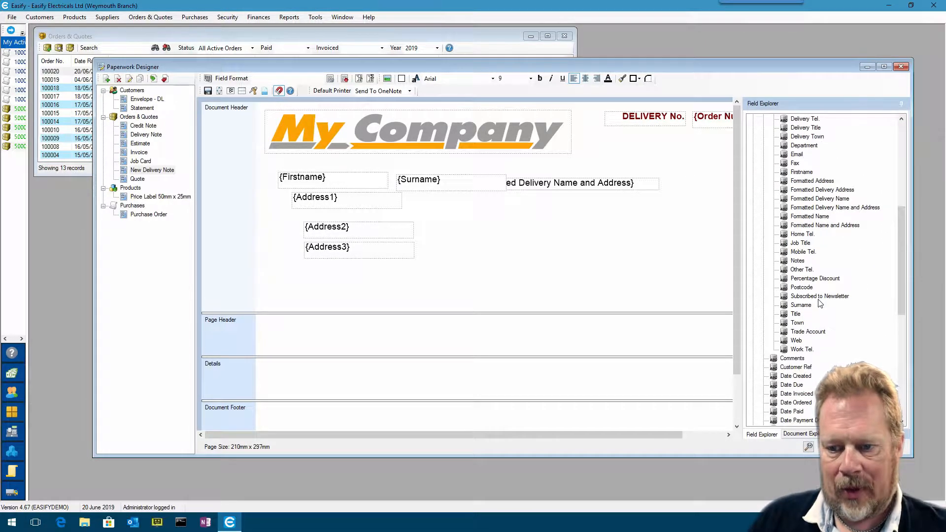
pyautogui.moveTo(800, 326); pyautogui.dragTo(311, 265)
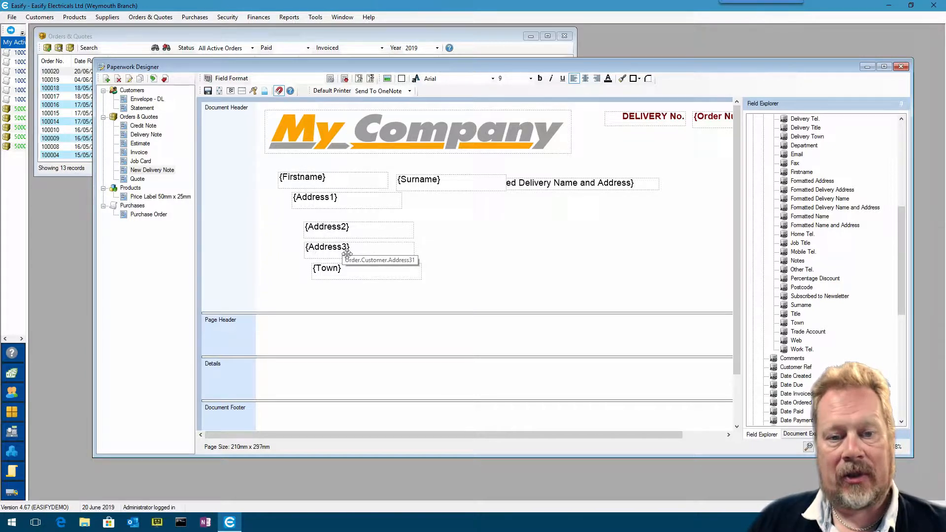
# Delete the separate Firstname, Surname, Address1, Address2, Address3 and Town fields from the document header
pyautogui.click(331, 177)
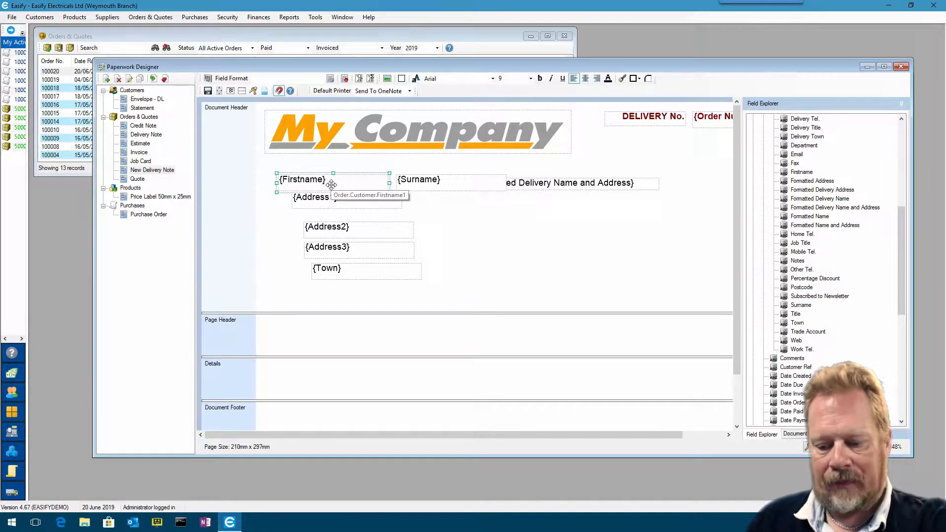
pyautogui.press('Delete')
pyautogui.press('Return')
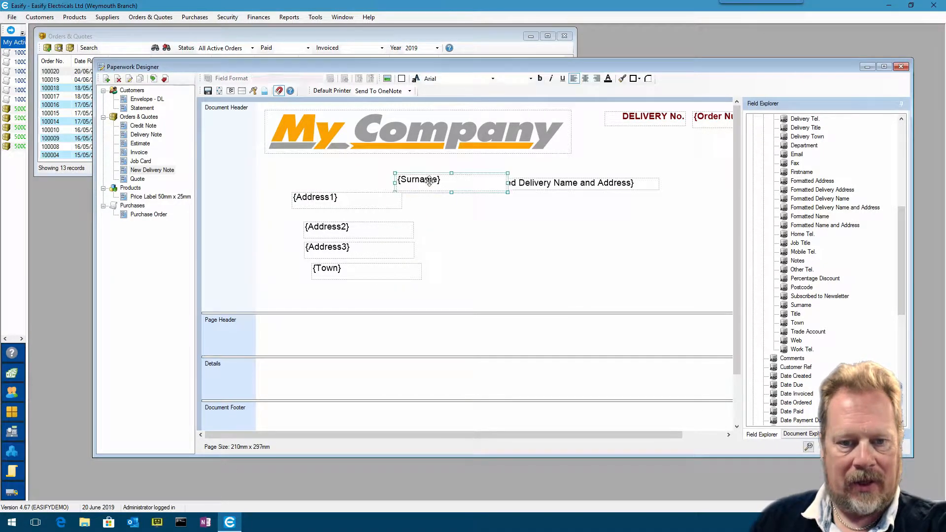
pyautogui.press('Delete')
pyautogui.press('Return')
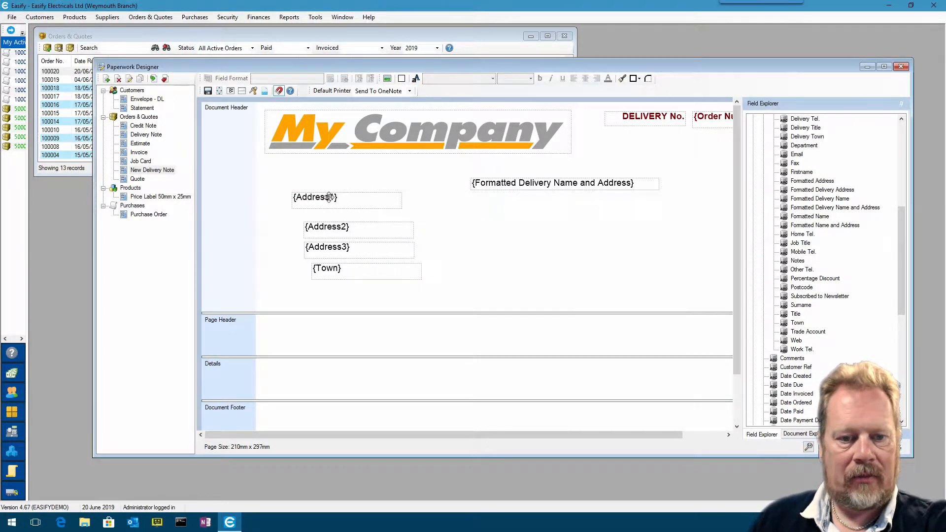
pyautogui.click(335, 196)
pyautogui.press('Delete')
pyautogui.press('Return')
pyautogui.click(346, 225)
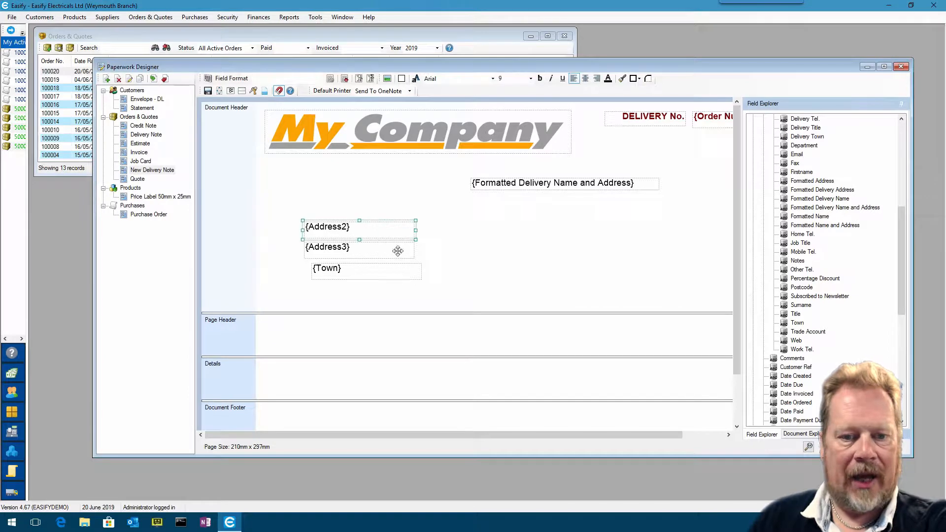
pyautogui.press('Delete')
pyautogui.press('Return')
pyautogui.click(354, 250)
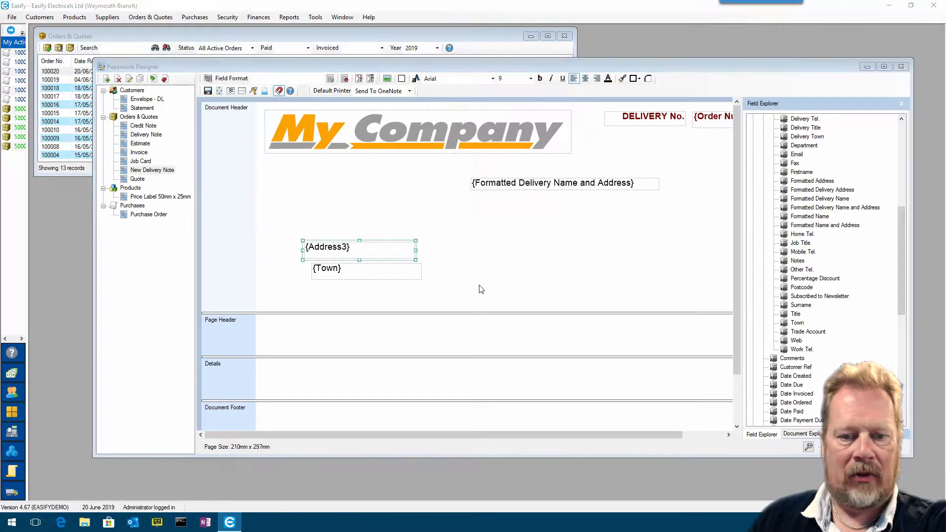
pyautogui.press('Delete')
pyautogui.press('Return')
pyautogui.click(354, 268)
pyautogui.press('Delete')
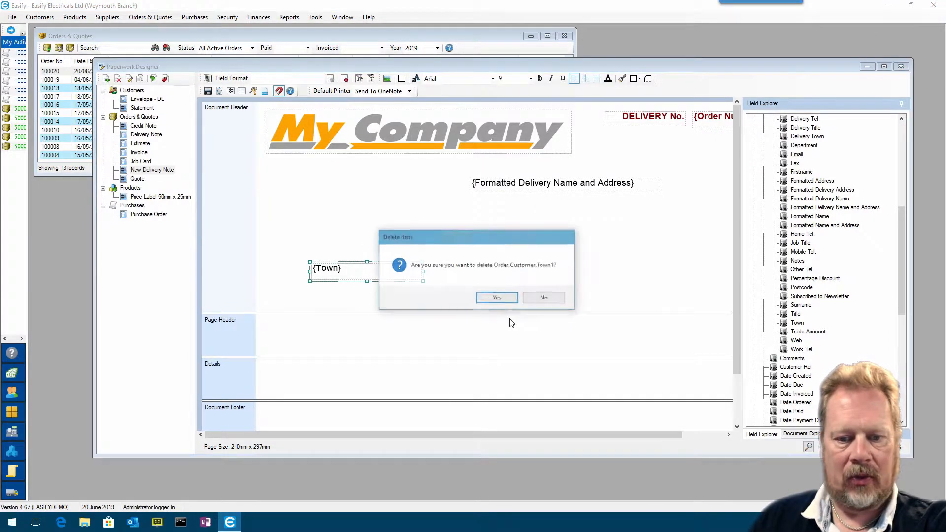
pyautogui.click(492, 302)
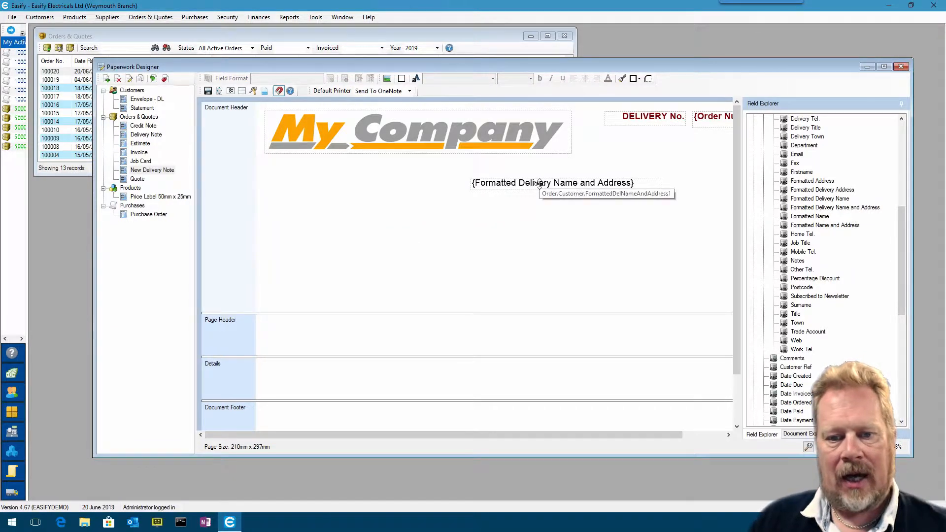
# Move the Formatted Delivery Name and Address field below the logo, flush with its left edge, and shrink the document header to just below it
pyautogui.moveTo(539, 182); pyautogui.dragTo(348, 200)
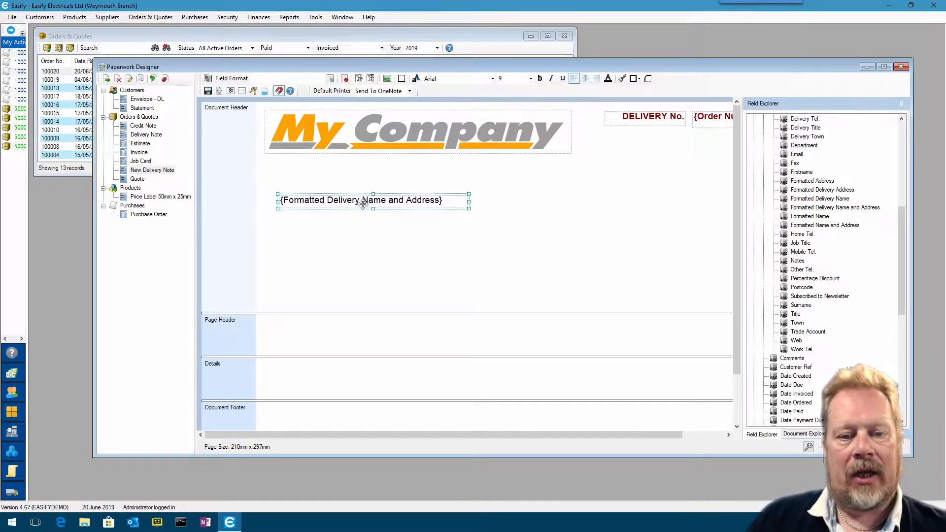
pyautogui.moveTo(383, 200); pyautogui.dragTo(378, 192)
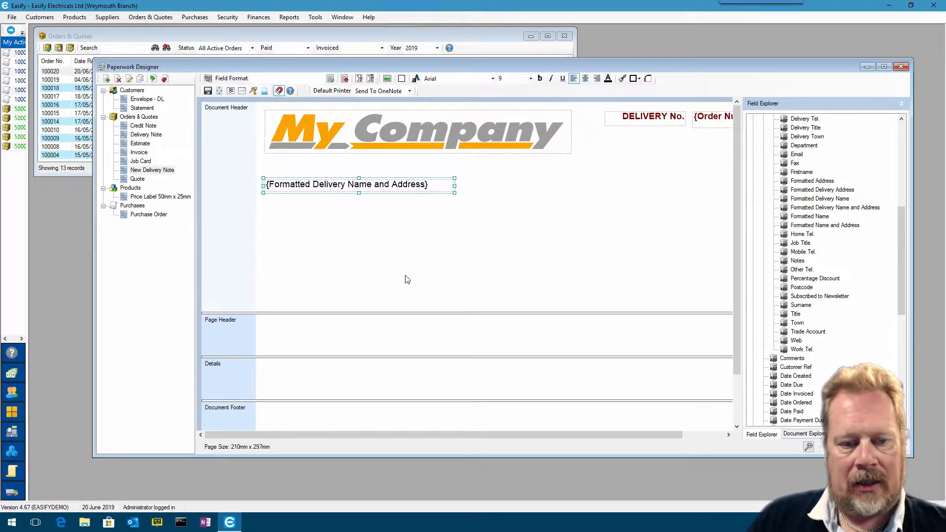
pyautogui.moveTo(326, 313); pyautogui.dragTo(324, 199)
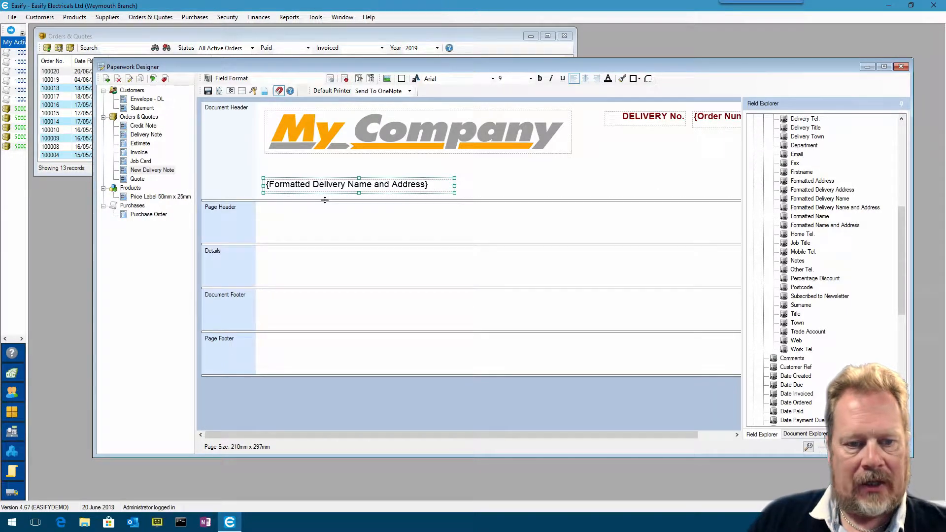
pyautogui.click(365, 162)
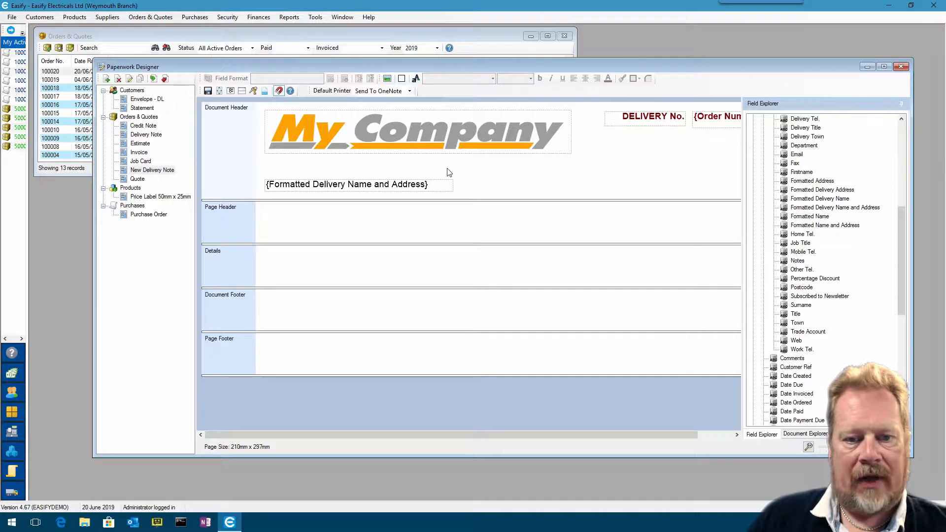
# Add a text label reading "Deliver to:" to the document header
pyautogui.click(417, 79)
pyautogui.moveTo(308, 111); pyautogui.dragTo(555, 172)
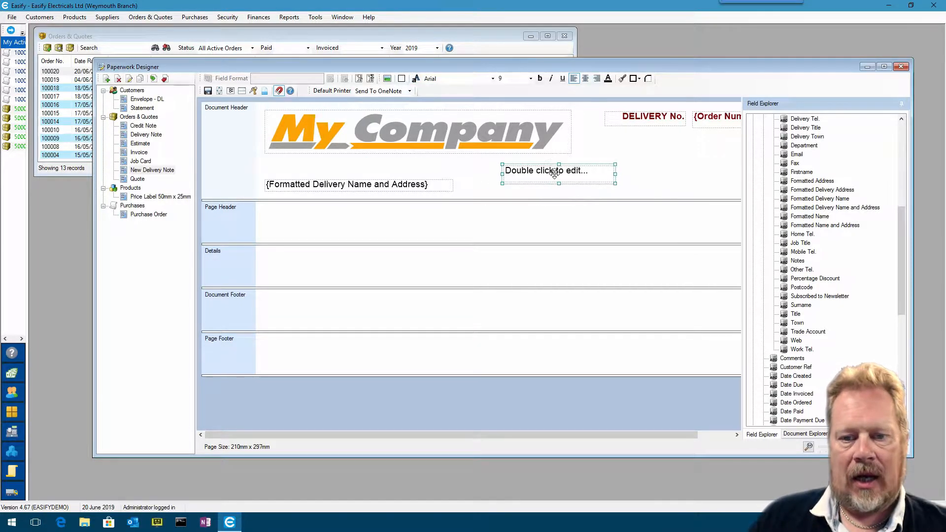
pyautogui.doubleClick(562, 171)
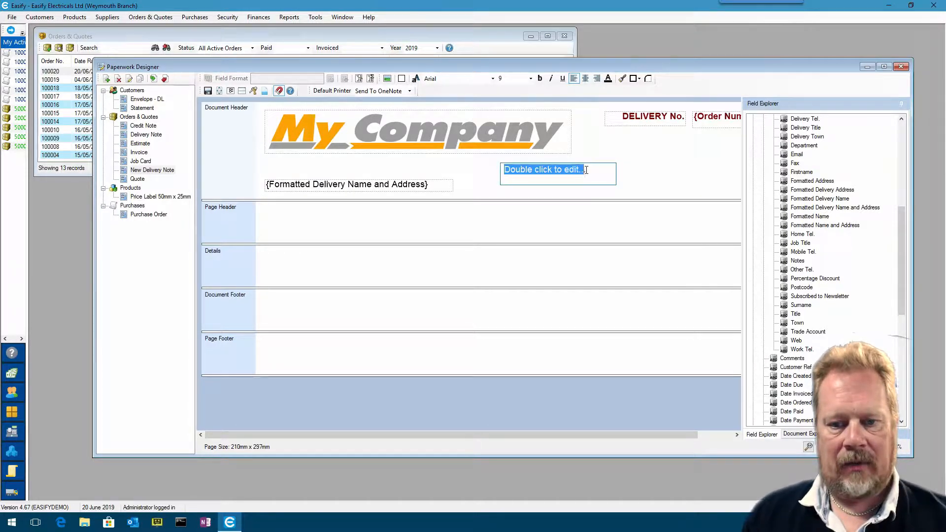
pyautogui.write('Deliver to:')
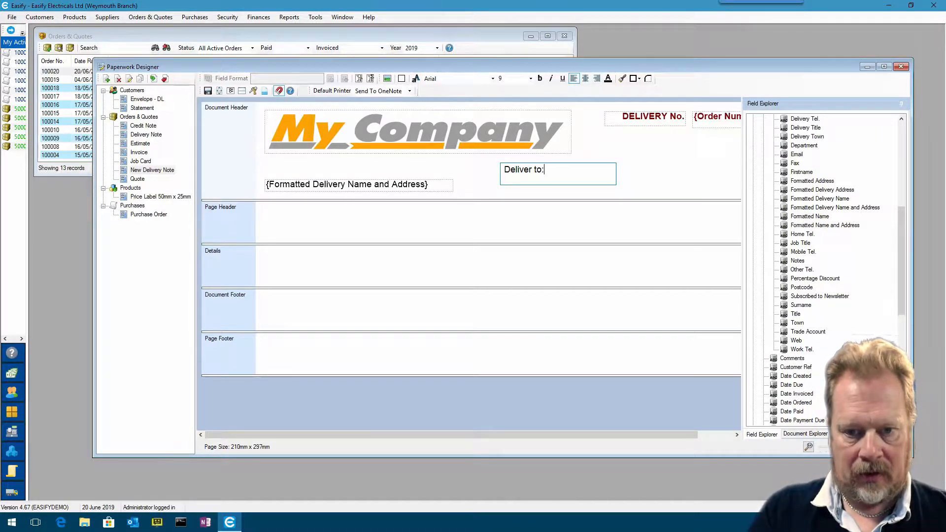
pyautogui.click(665, 172)
# Make the "Deliver to:" label bold, shrink its box to fit the text, and align it directly above the delivery name and address field
pyautogui.click(537, 166)
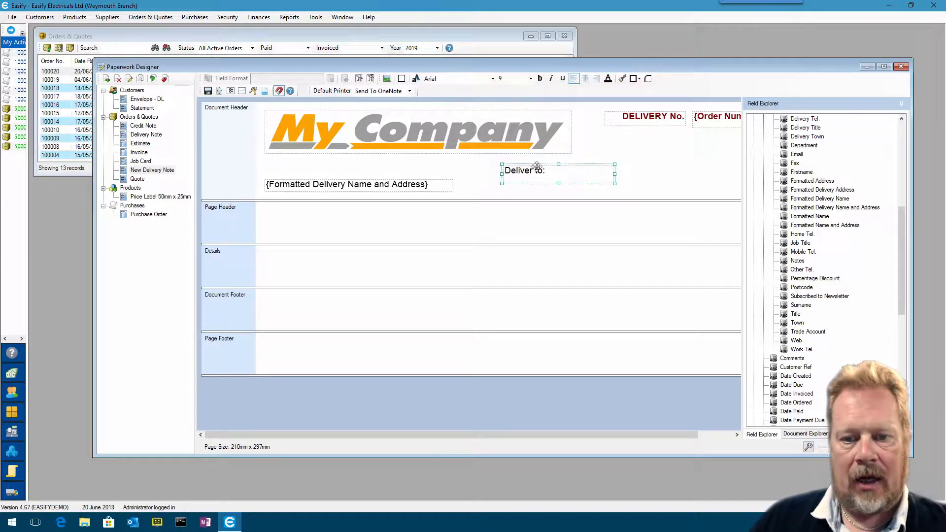
pyautogui.click(541, 80)
pyautogui.click(639, 172)
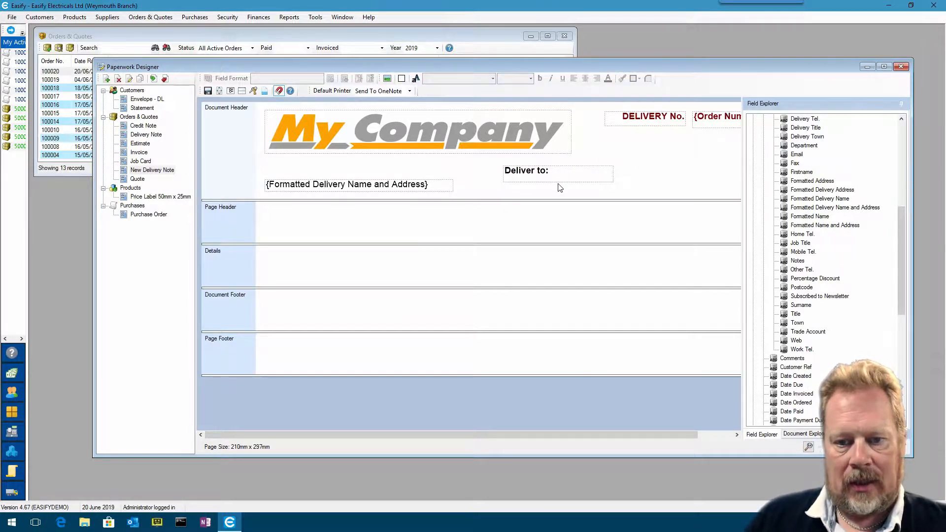
pyautogui.click(558, 178)
pyautogui.moveTo(559, 184); pyautogui.dragTo(558, 177)
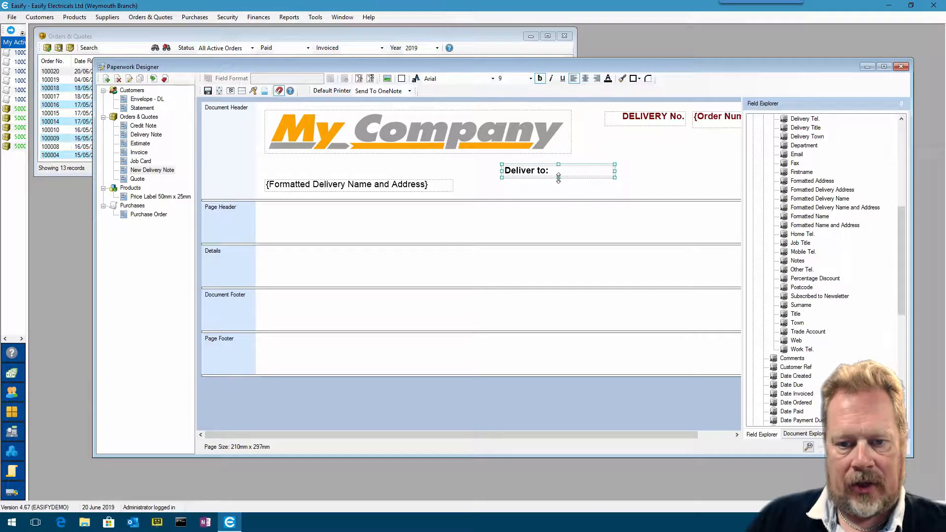
pyautogui.moveTo(615, 171); pyautogui.dragTo(292, 169)
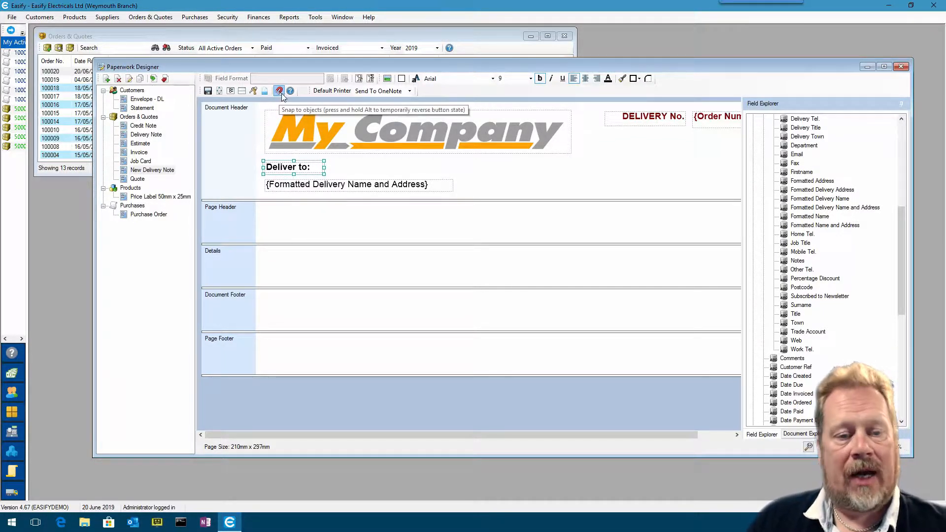
pyautogui.click(280, 92)
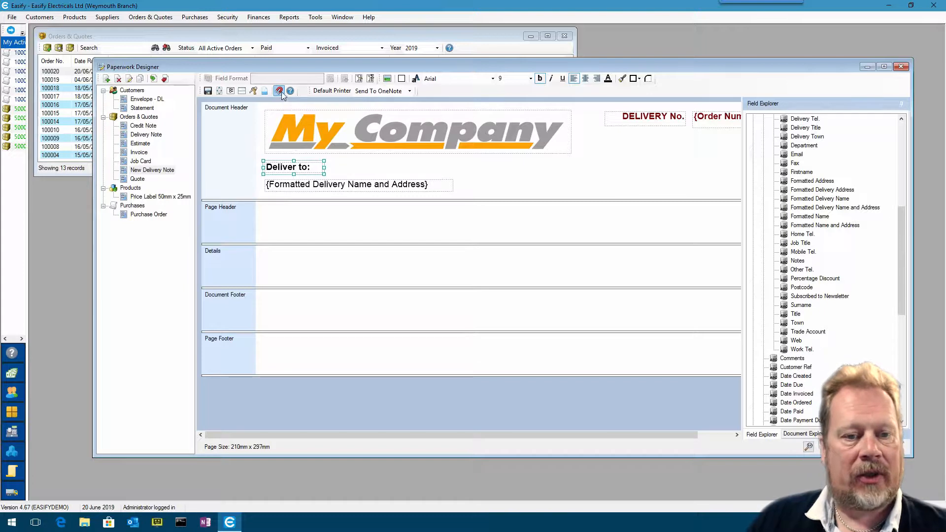
pyautogui.click(297, 189)
pyautogui.click(522, 183)
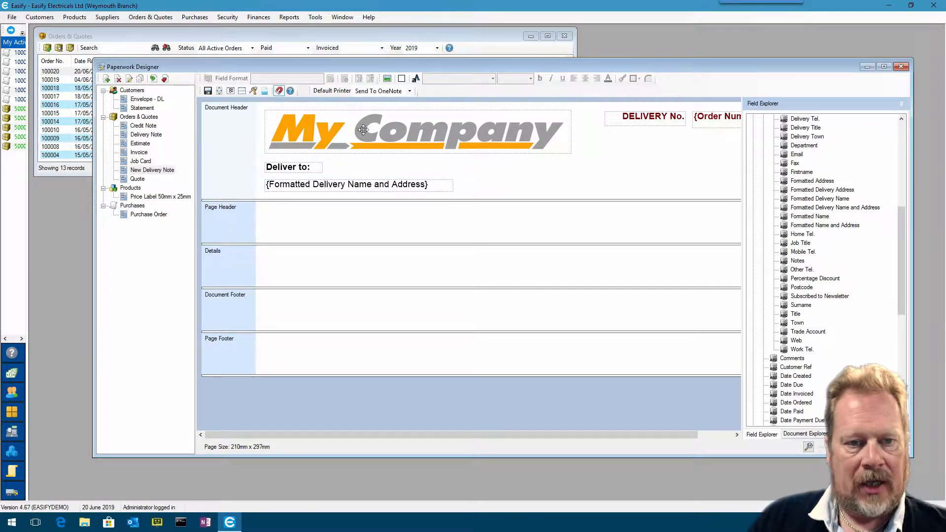
# Save the design, preview the New Delivery Note for the topmost order in the order list, and close the preview
pyautogui.click(207, 92)
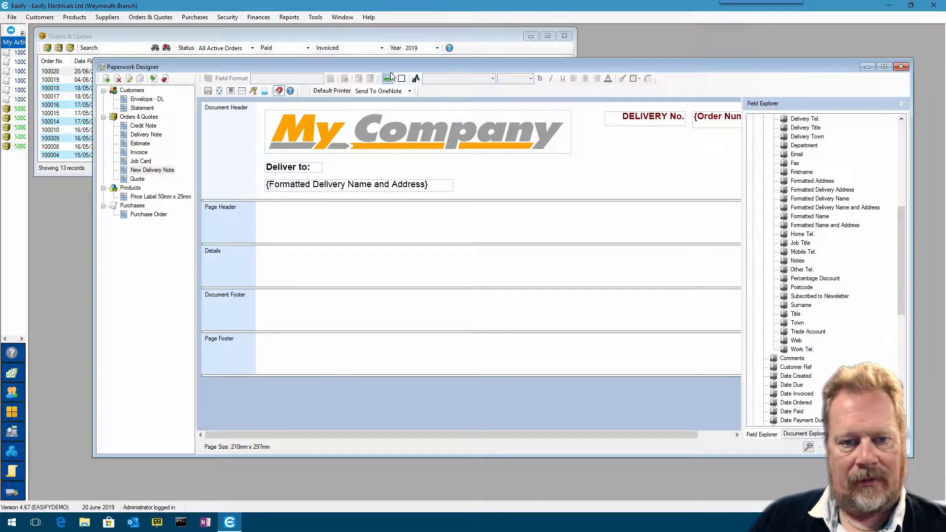
pyautogui.moveTo(394, 65); pyautogui.dragTo(407, 94)
pyautogui.doubleClick(175, 72)
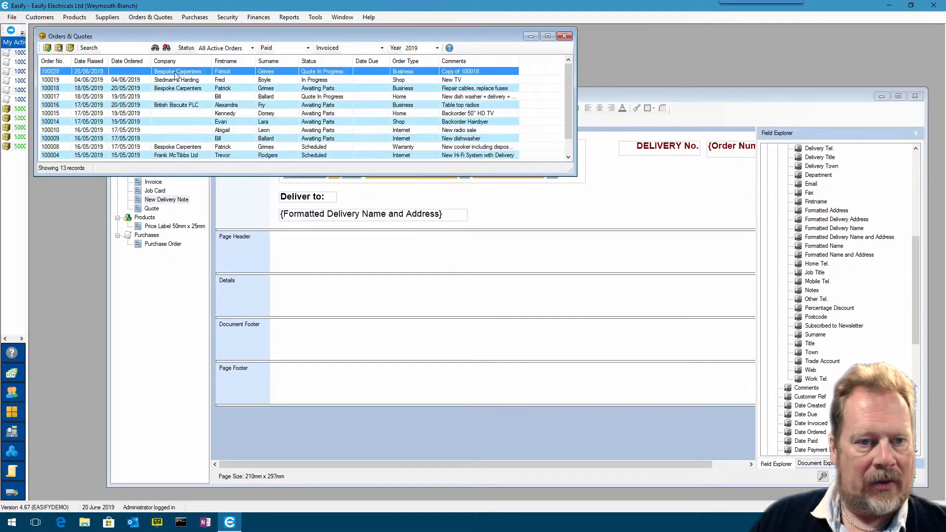
pyautogui.click(241, 52)
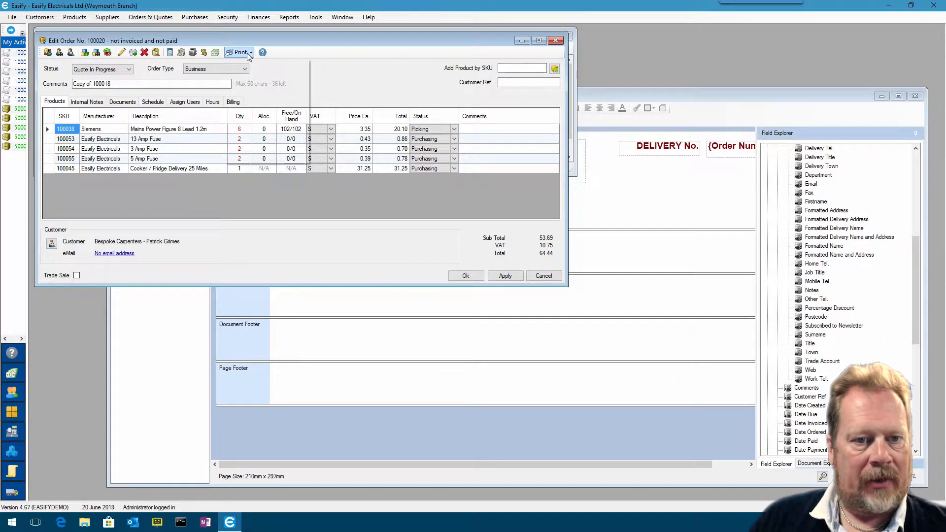
pyautogui.click(265, 77)
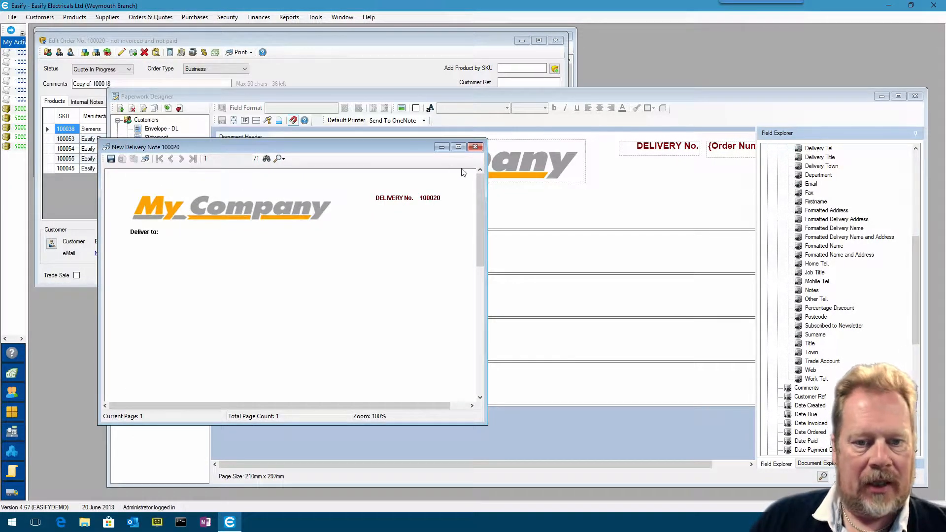
pyautogui.click(475, 147)
# Fill in the order customer's blank delivery address by copying it from the customer details, and save the customer changes
pyautogui.click(377, 42)
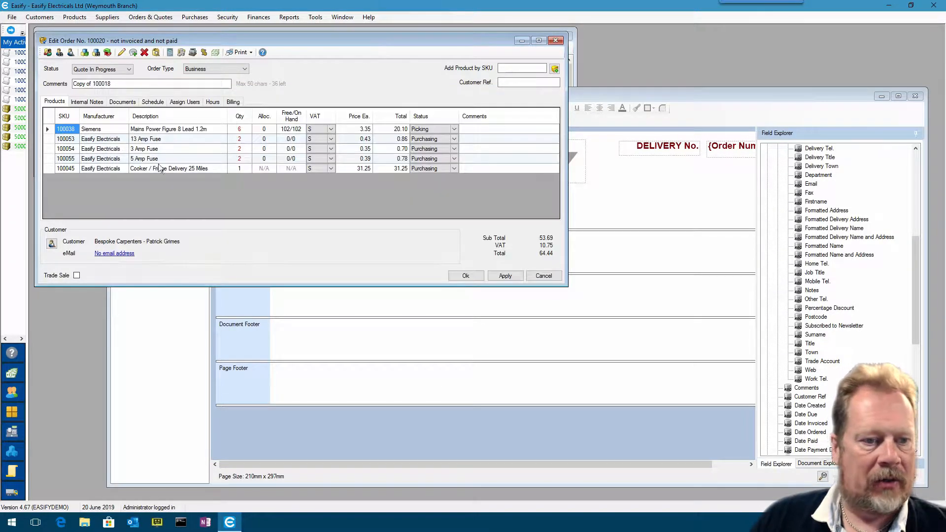
pyautogui.click(53, 245)
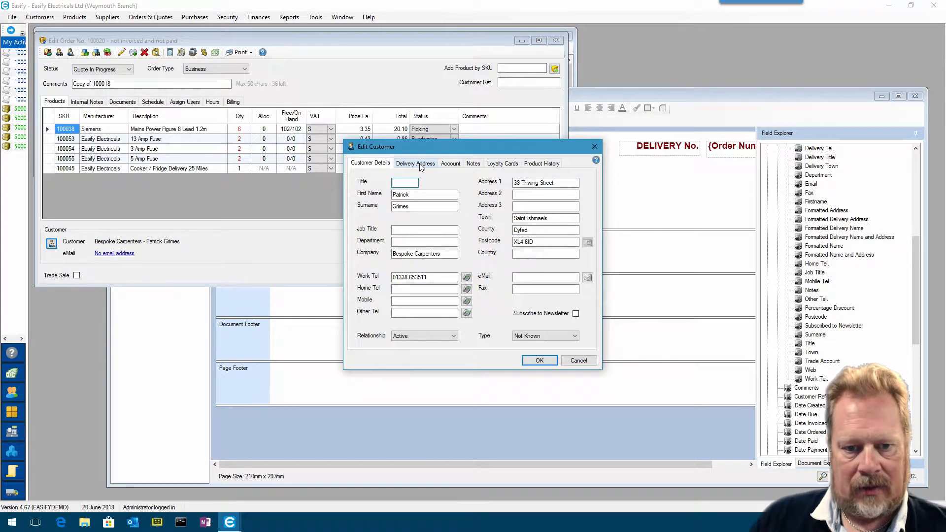
pyautogui.click(422, 164)
pyautogui.moveTo(460, 149); pyautogui.dragTo(287, 118)
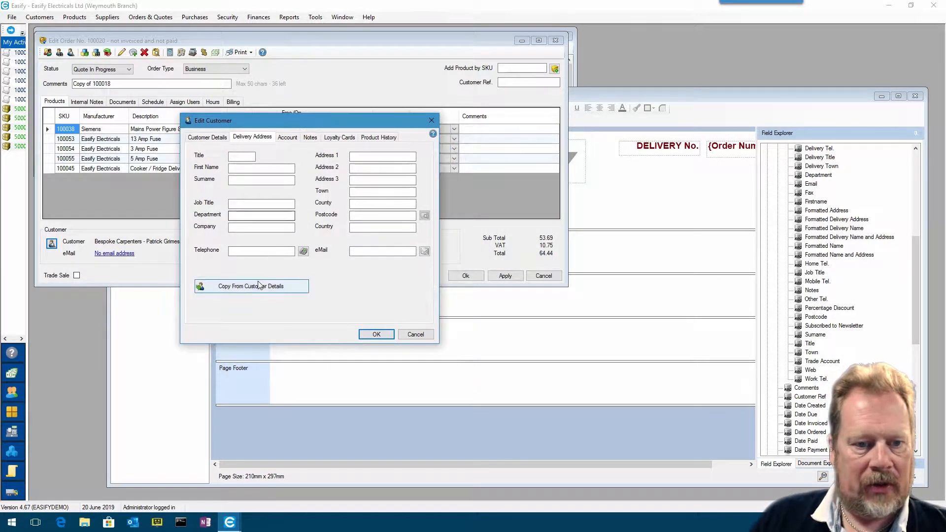
pyautogui.click(263, 288)
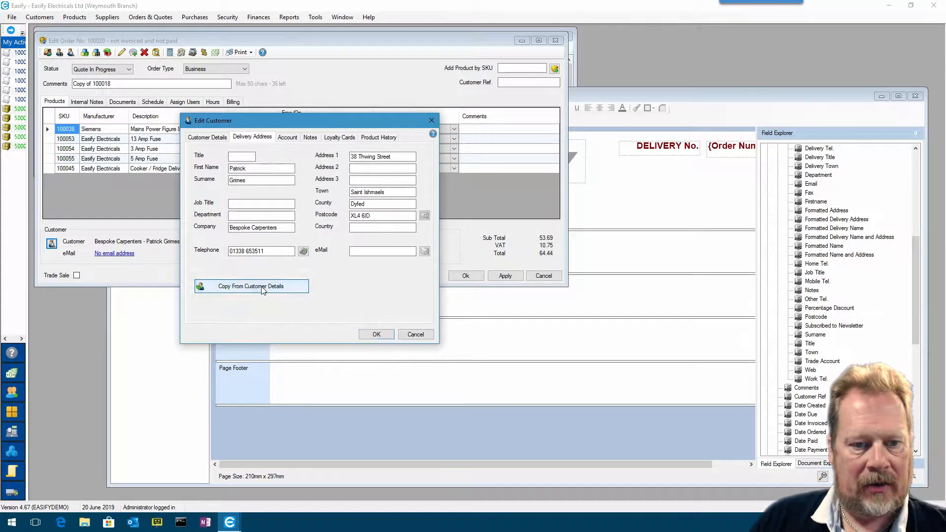
pyautogui.click(383, 335)
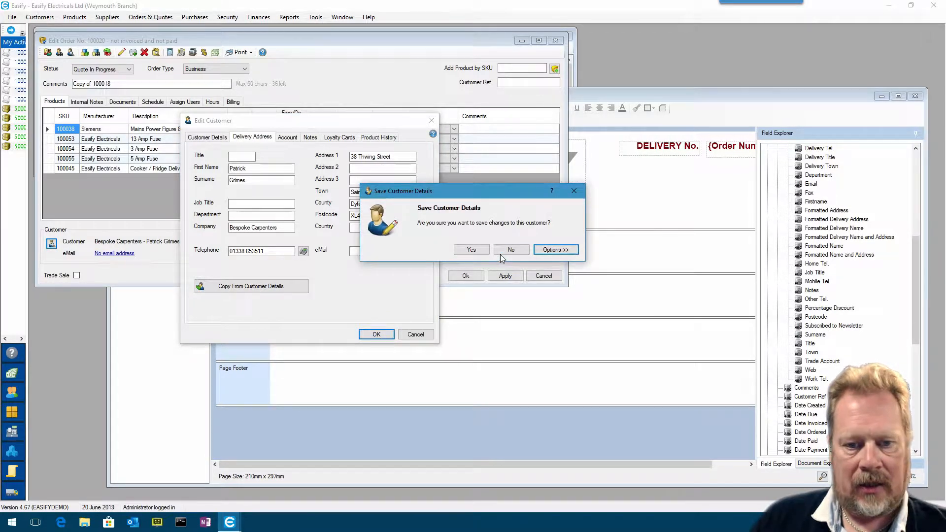
pyautogui.click(482, 252)
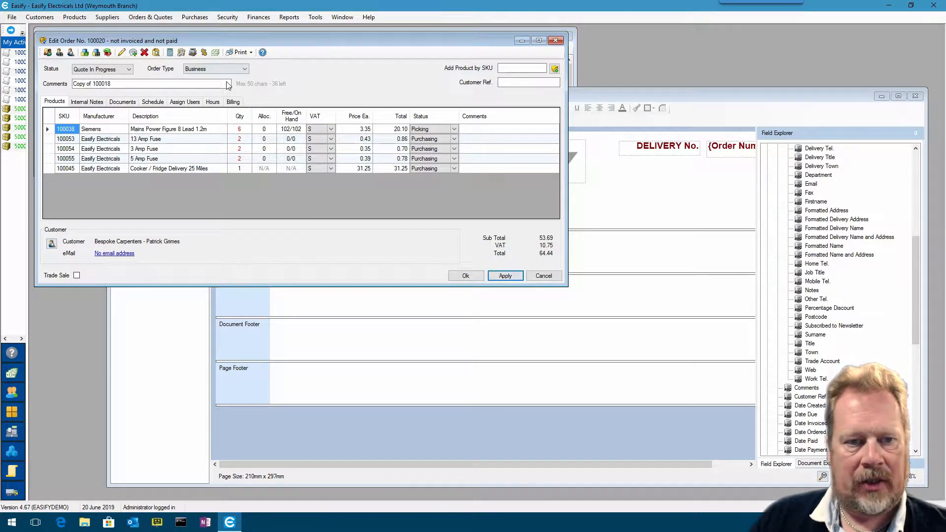
# Preview the New Delivery Note for this order, compare it with the delivery name and address field in the design, and close the preview and order
pyautogui.click(251, 53)
pyautogui.click(266, 78)
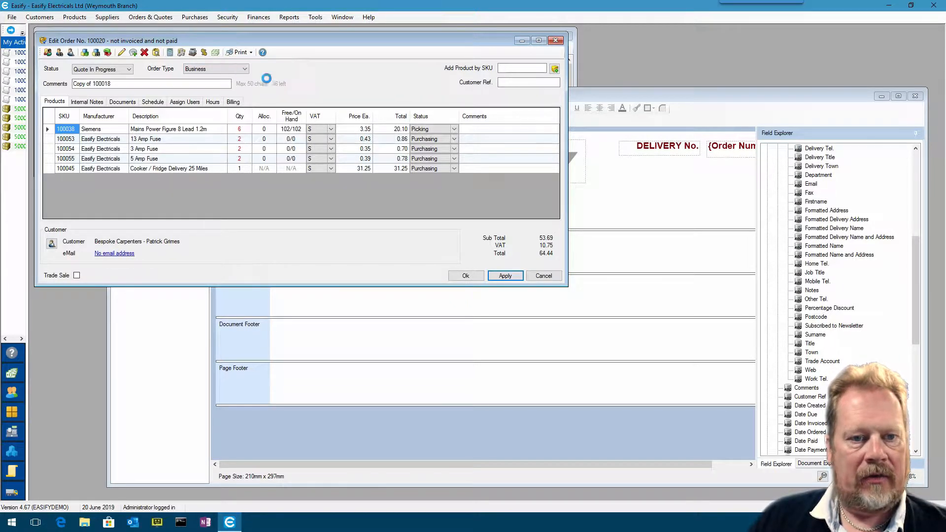
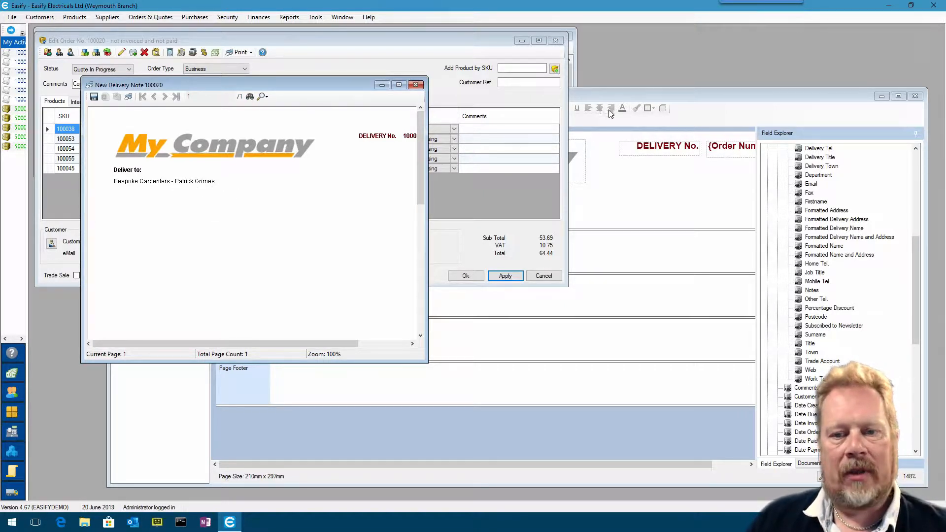
pyautogui.click(613, 96)
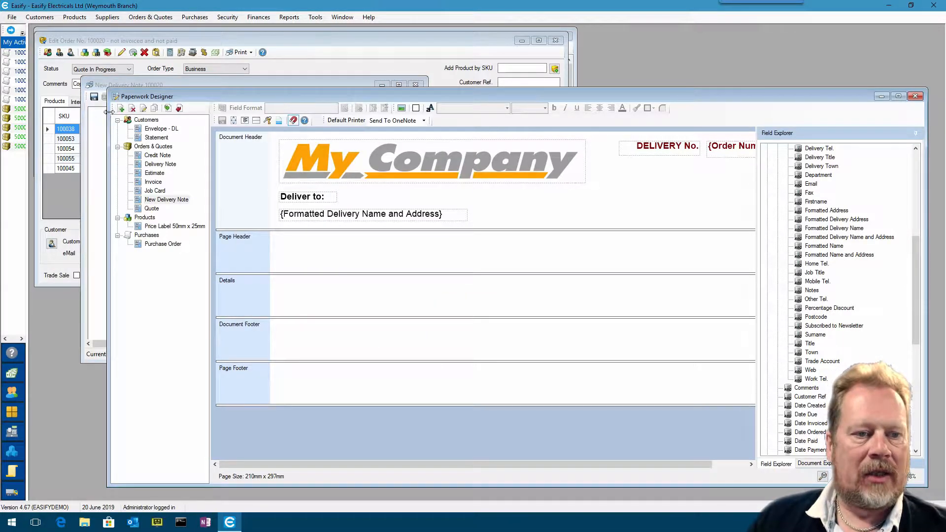
pyautogui.moveTo(109, 112); pyautogui.dragTo(254, 112)
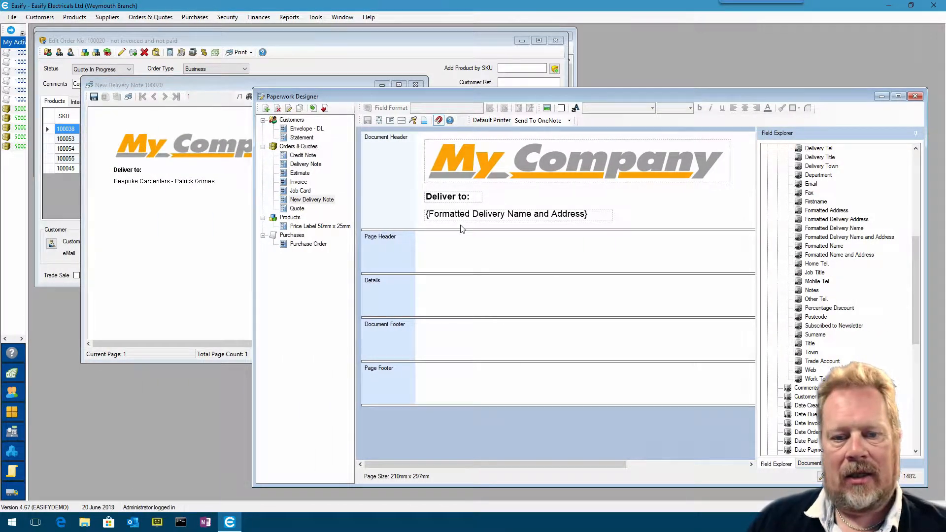
pyautogui.click(488, 215)
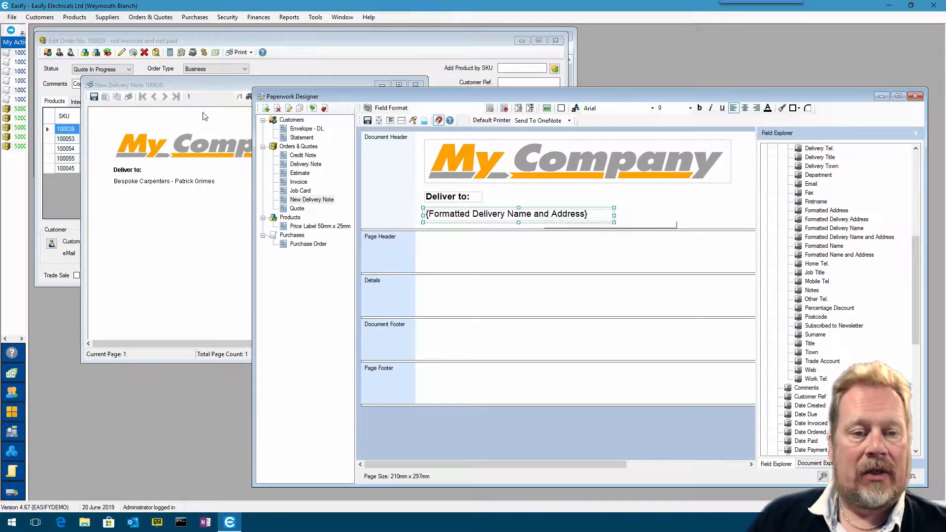
pyautogui.click(207, 87)
pyautogui.click(416, 85)
pyautogui.click(555, 40)
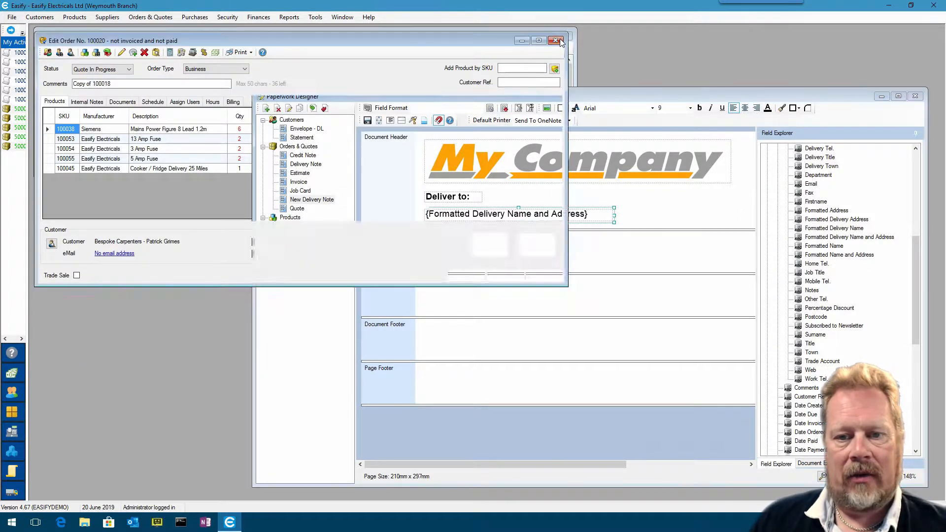
# Realign the Formatted Delivery Name and Address field under the "Deliver to:" label and let it grow to fit the full address
pyautogui.moveTo(564, 95); pyautogui.dragTo(558, 59)
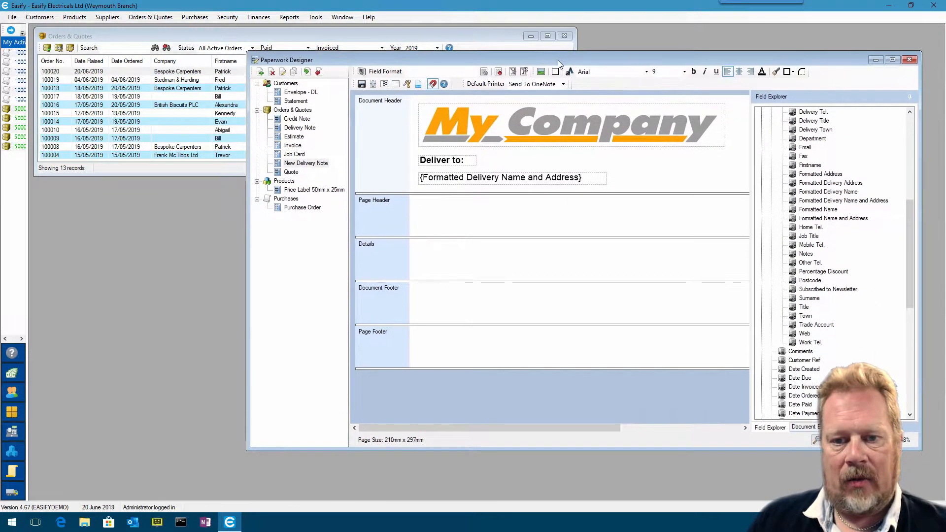
pyautogui.click(487, 178)
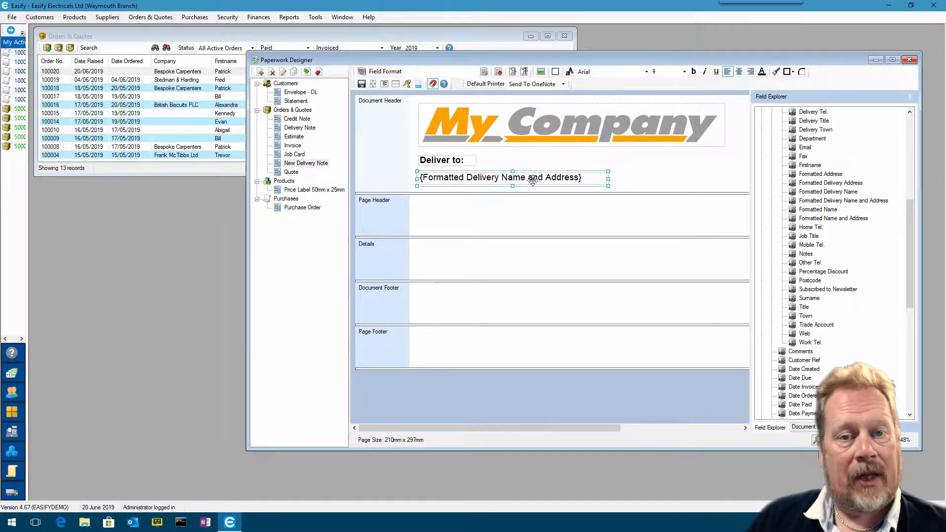
pyautogui.moveTo(559, 193); pyautogui.dragTo(558, 190)
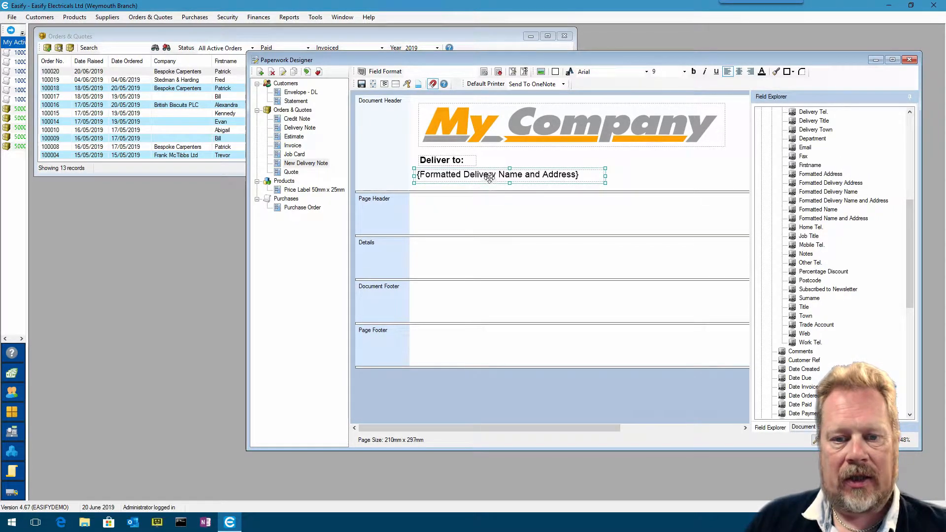
pyautogui.moveTo(498, 183); pyautogui.dragTo(498, 183)
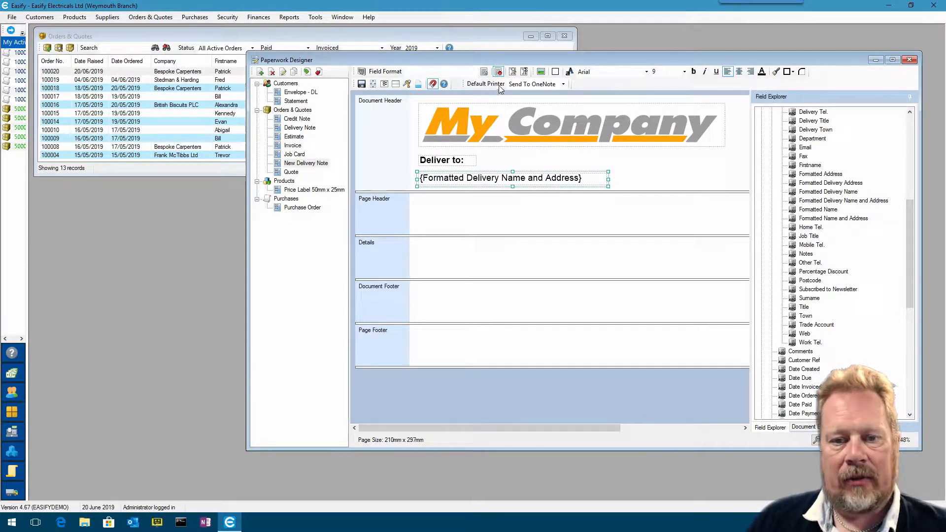
pyautogui.click(485, 163)
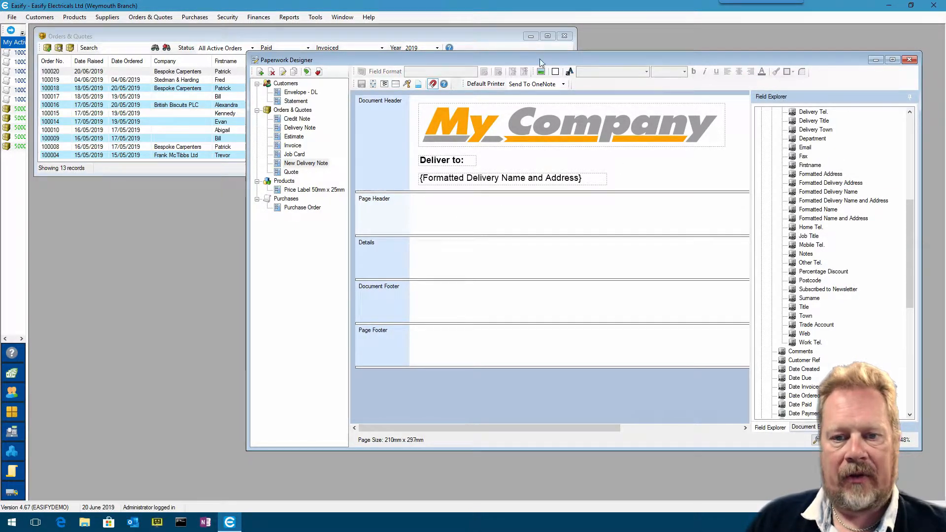
# Add a text label reading "The Page Header" to the page header section and save the design
pyautogui.click(570, 71)
pyautogui.moveTo(462, 201); pyautogui.dragTo(509, 207)
pyautogui.doubleClick(472, 208)
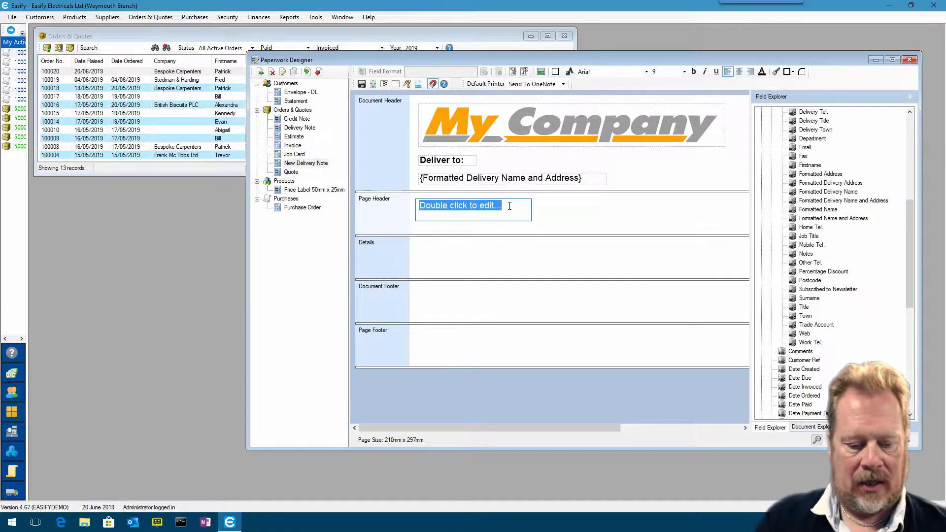
pyautogui.write('The Page Header')
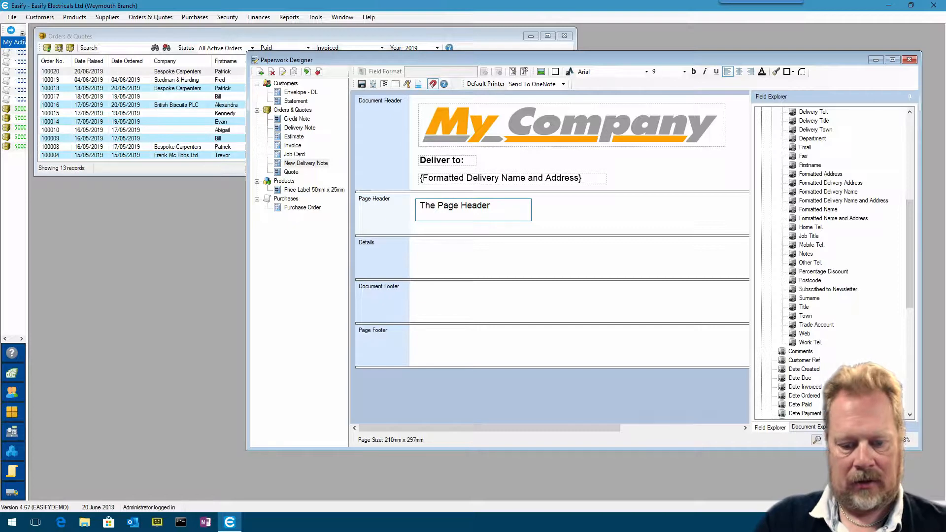
pyautogui.click(362, 84)
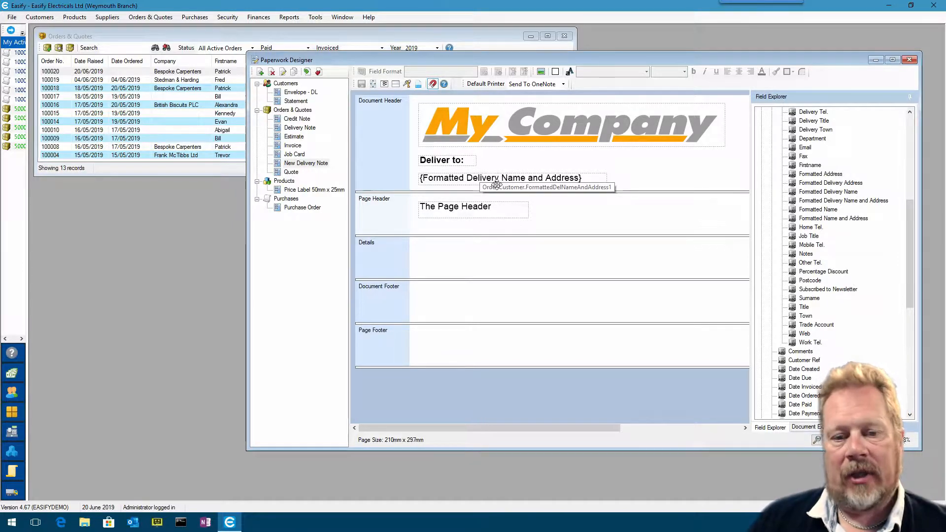
# Preview the New Delivery Note for the topmost order in the order list, widen the preview, and close it along with the order
pyautogui.doubleClick(198, 73)
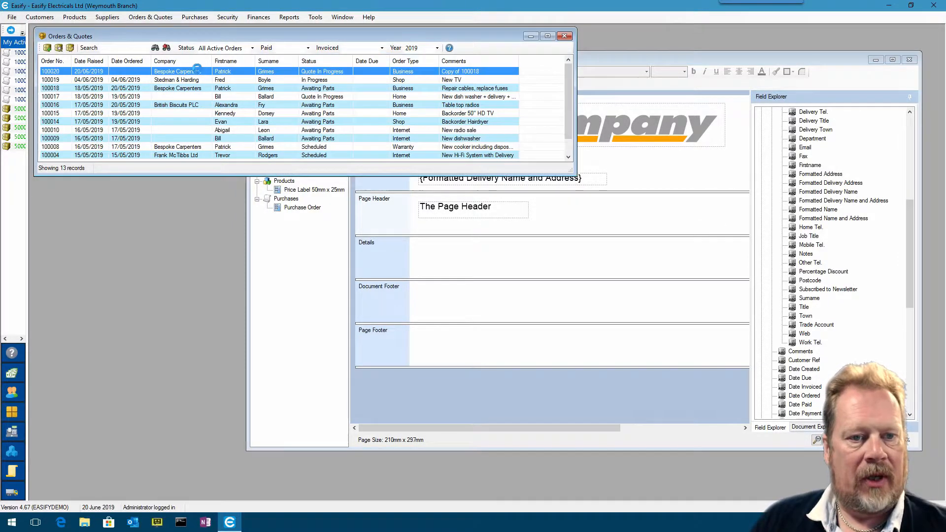
pyautogui.click(244, 54)
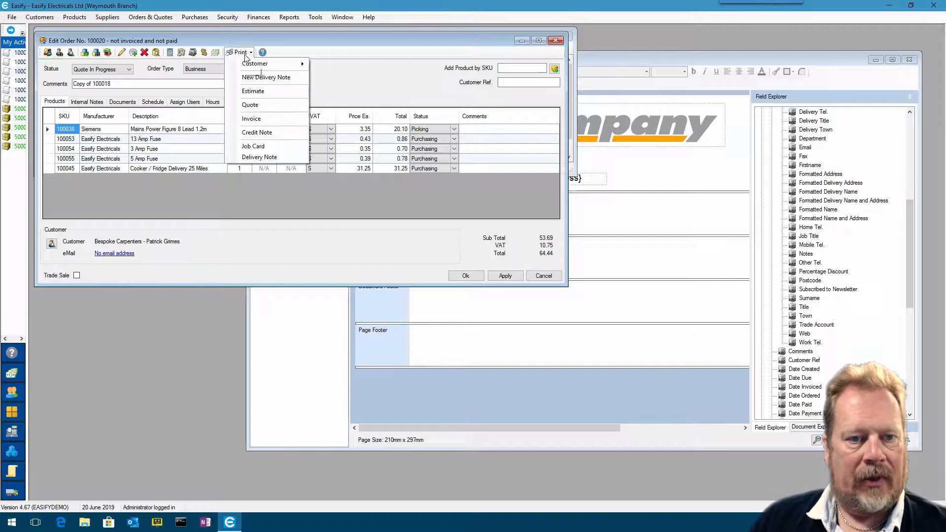
pyautogui.click(263, 78)
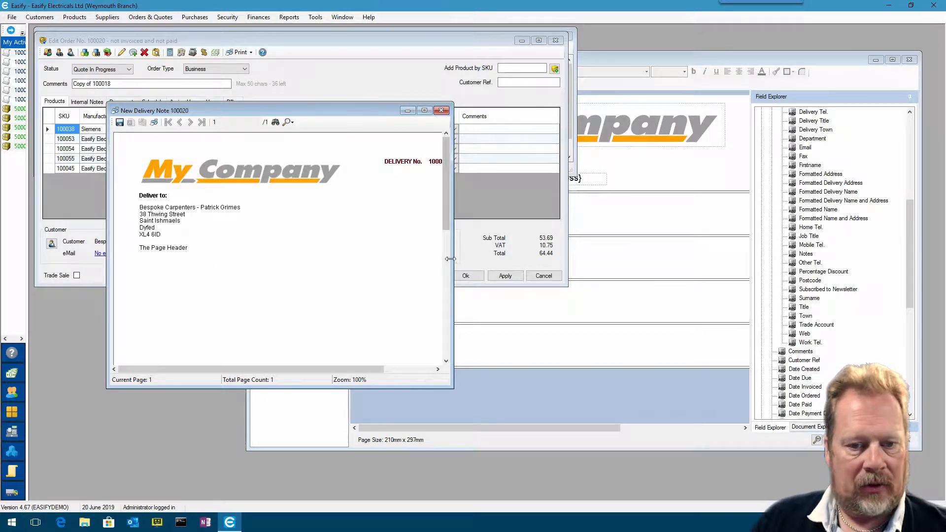
pyautogui.moveTo(453, 261); pyautogui.dragTo(572, 266)
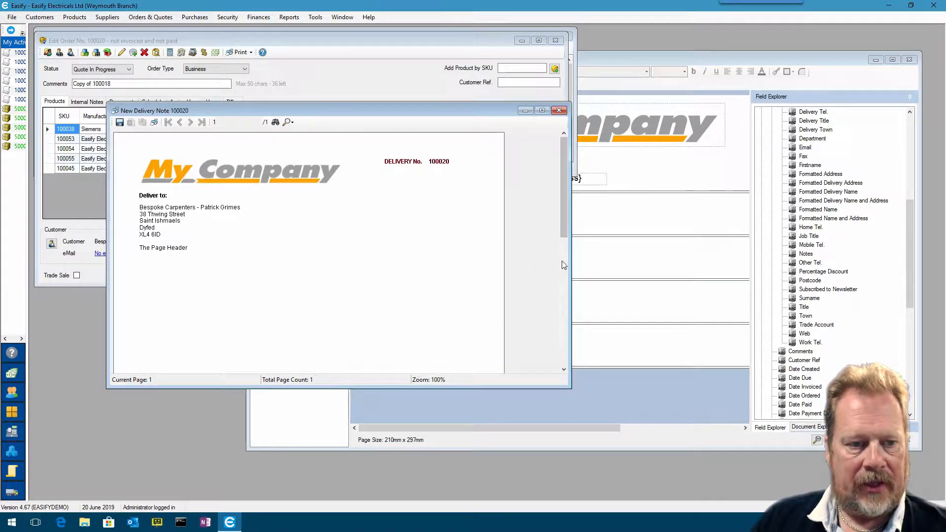
pyautogui.click(546, 94)
pyautogui.click(556, 40)
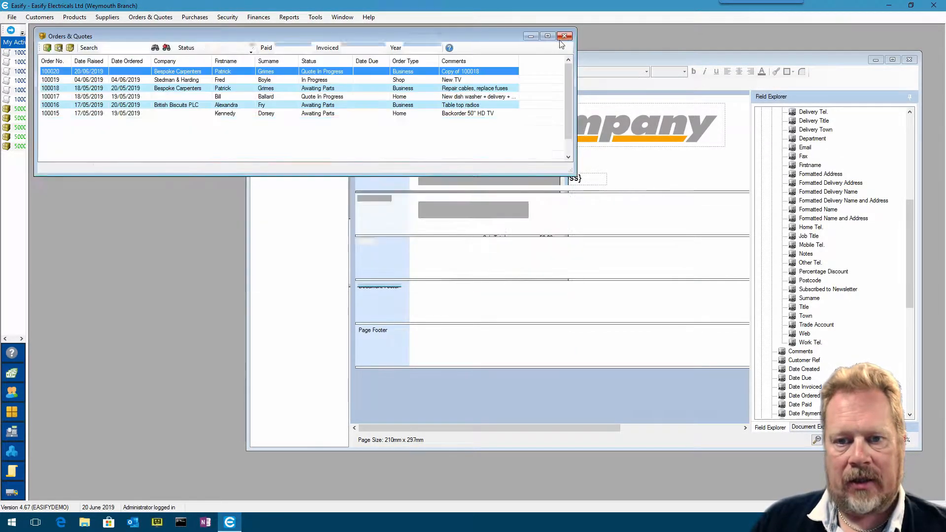
# Widen and reposition the Paperwork Designer window so the full page width of the delivery note is in view
pyautogui.moveTo(608, 58); pyautogui.dragTo(611, 68)
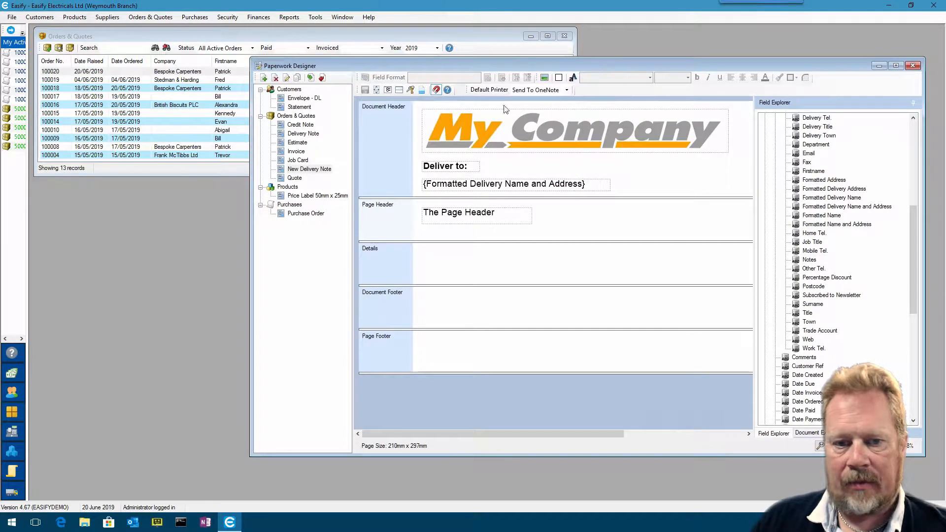
pyautogui.moveTo(250, 113); pyautogui.dragTo(51, 104)
pyautogui.moveTo(333, 69); pyautogui.dragTo(341, 59)
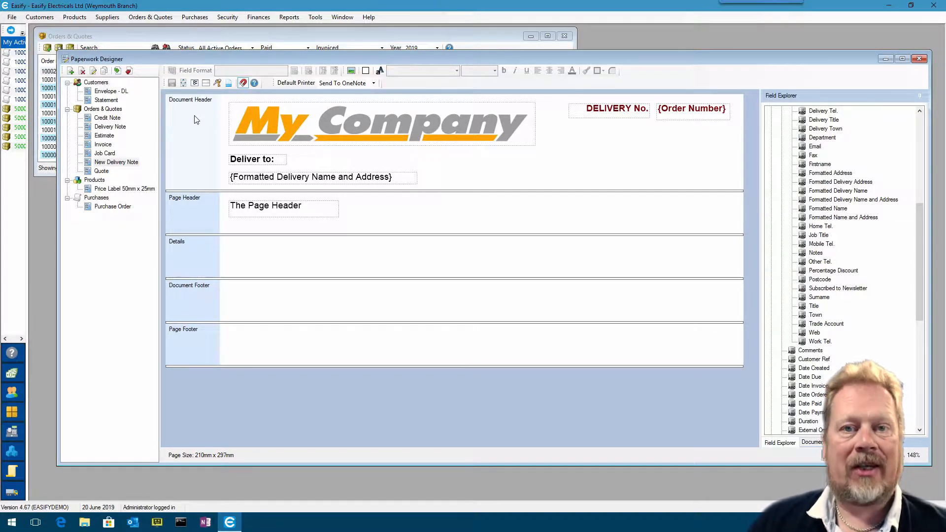
# Delete the "The Page Header" text label from the page header section
pyautogui.click(191, 214)
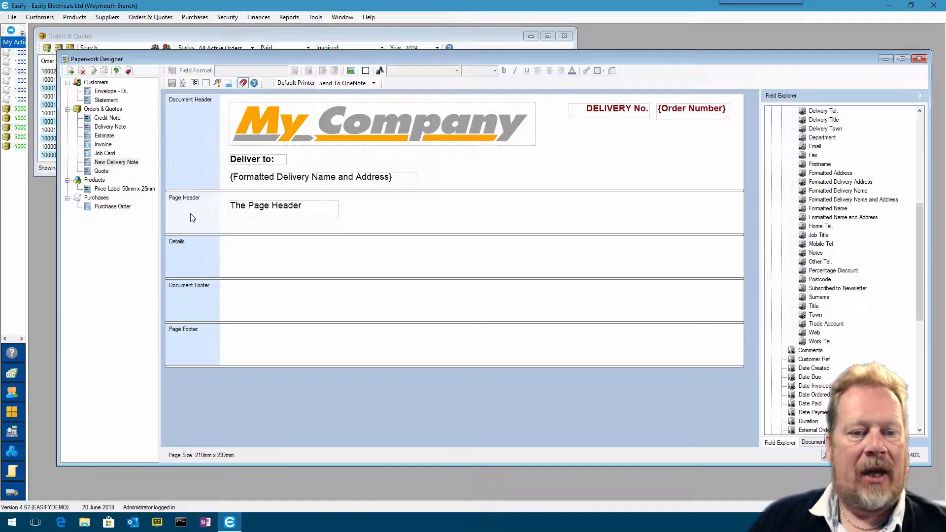
pyautogui.click(269, 209)
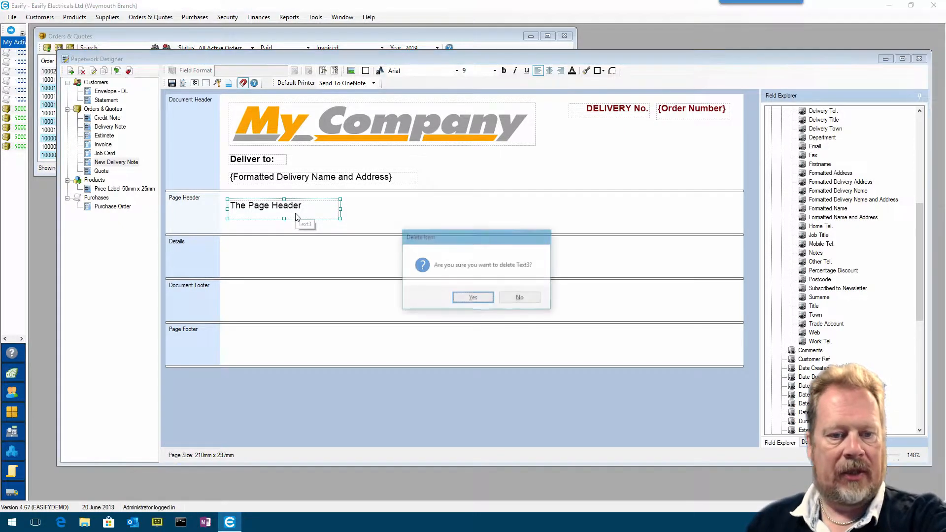
pyautogui.press('Delete')
pyautogui.click(472, 299)
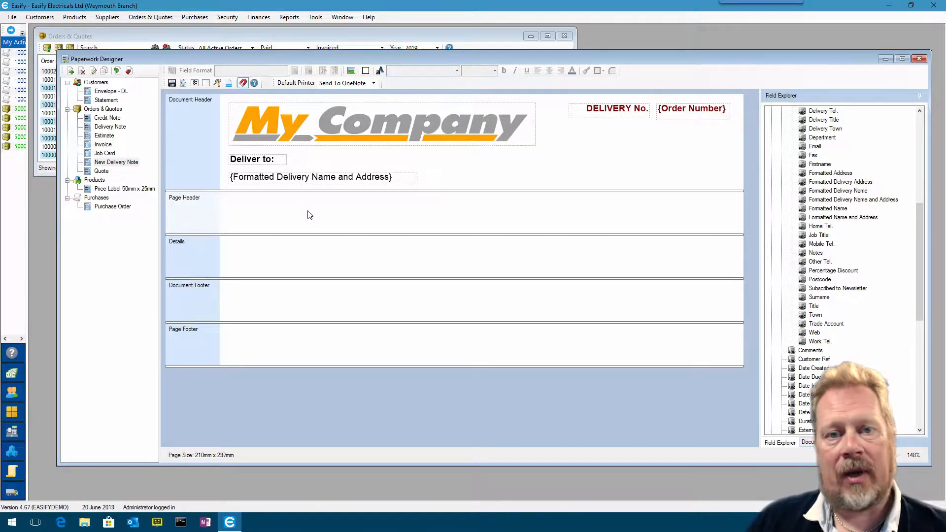
# Examine the page header's visibility options in the Section Editor and close it without making changes
pyautogui.rightClick(202, 218)
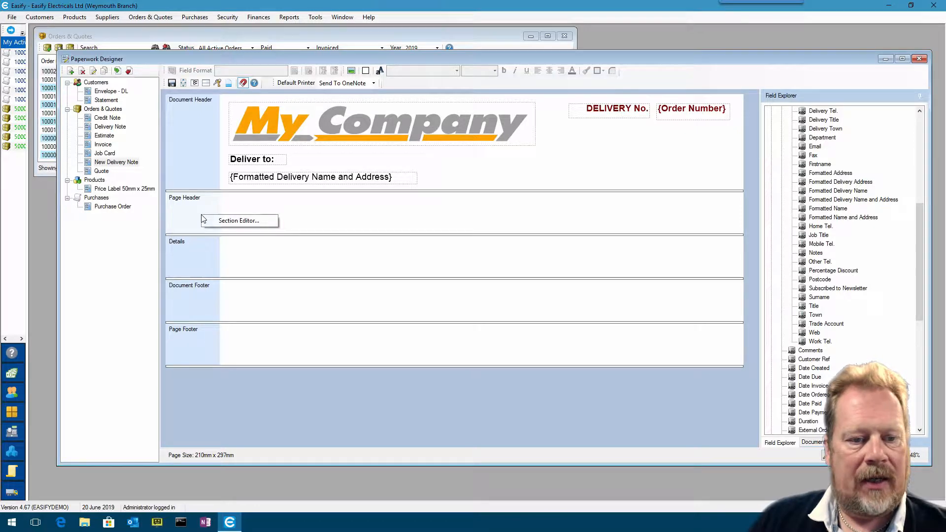
pyautogui.click(240, 221)
pyautogui.moveTo(470, 180); pyautogui.dragTo(448, 208)
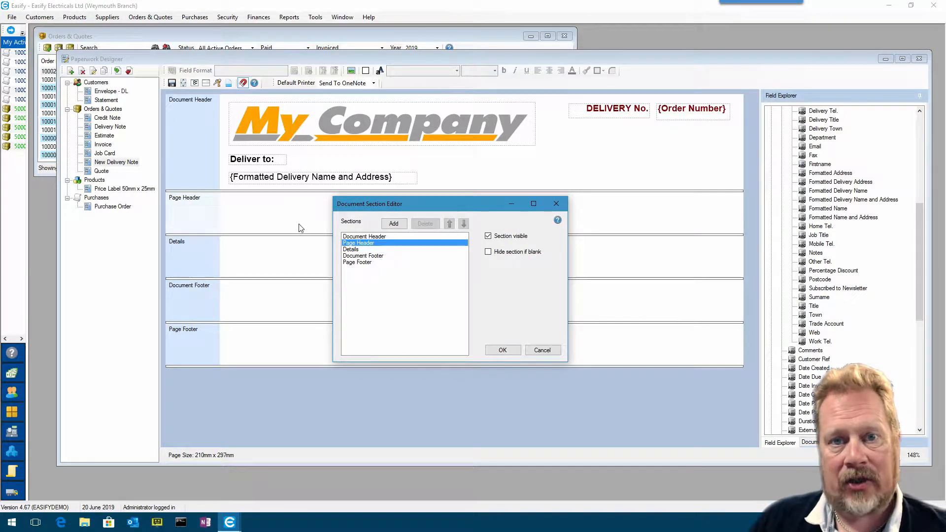
pyautogui.click(543, 351)
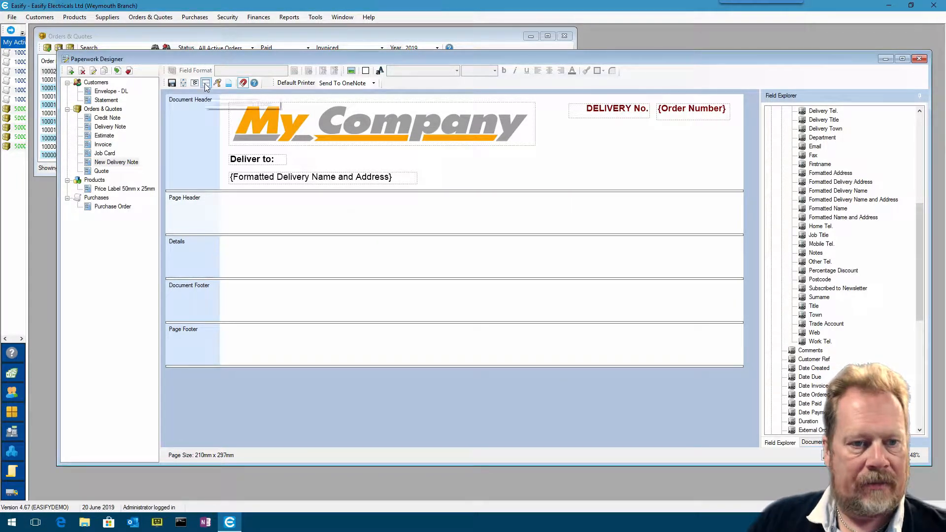
# Add two sub-sections to the Document Header in the section editor and turn off the Page Header section's visibility
pyautogui.click(206, 84)
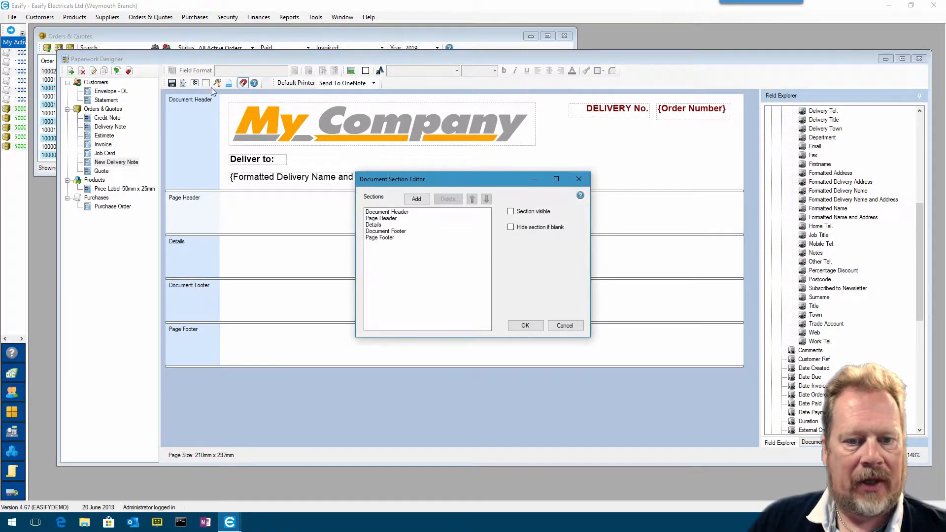
pyautogui.click(394, 220)
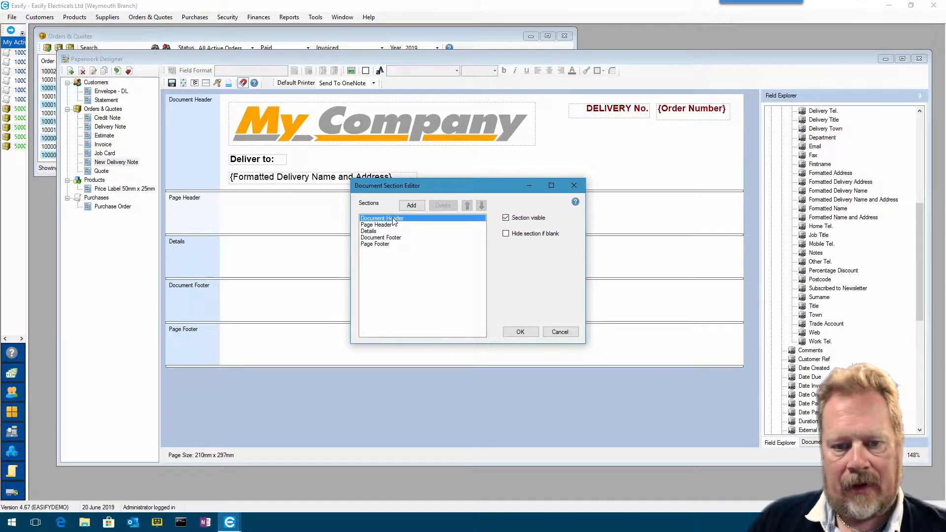
pyautogui.click(417, 207)
pyautogui.click(417, 207)
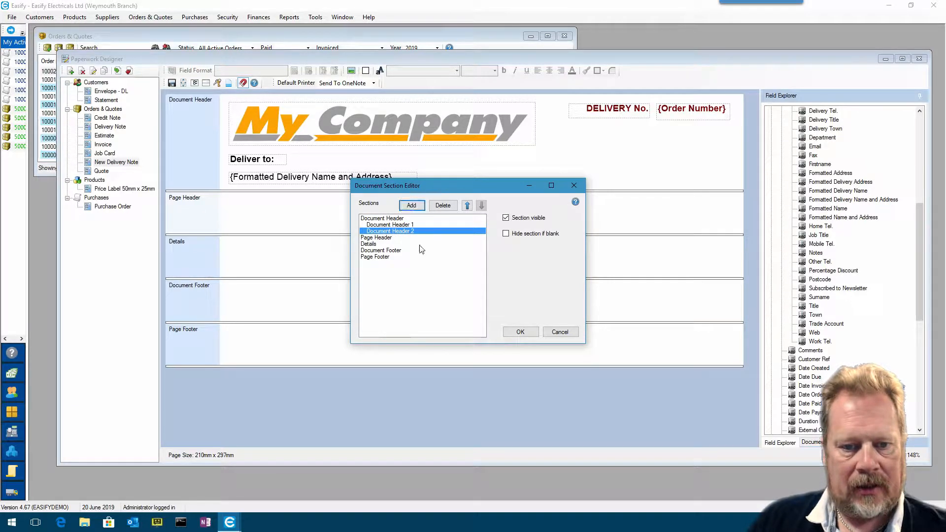
pyautogui.click(375, 238)
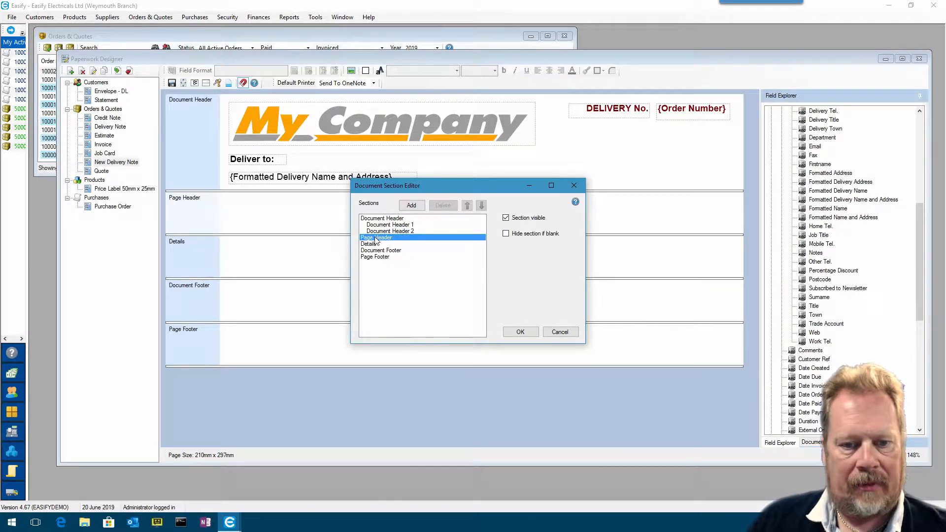
pyautogui.click(507, 219)
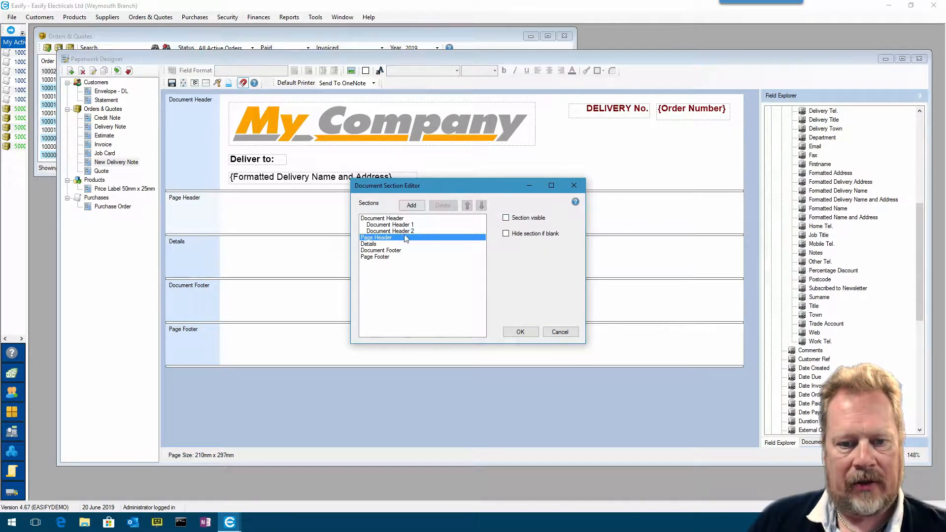
pyautogui.click(521, 332)
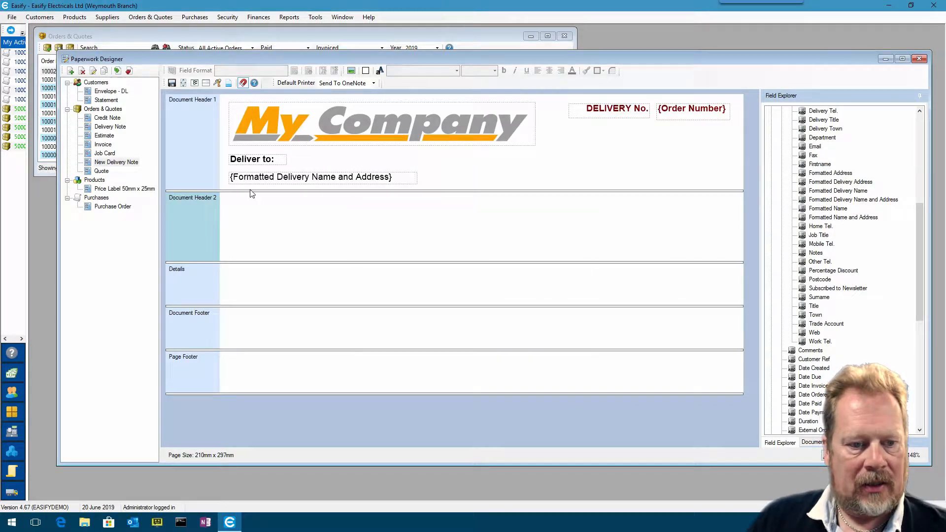
# Reduce the height of the Document Header 2 section and insert a static text label reading "Date:" near its start
pyautogui.moveTo(273, 264); pyautogui.dragTo(271, 241)
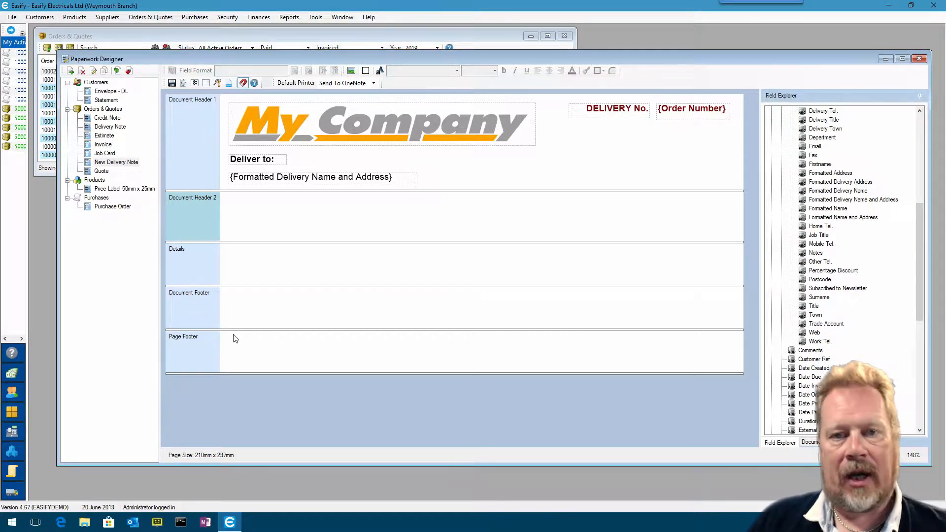
pyautogui.moveTo(248, 243); pyautogui.dragTo(249, 223)
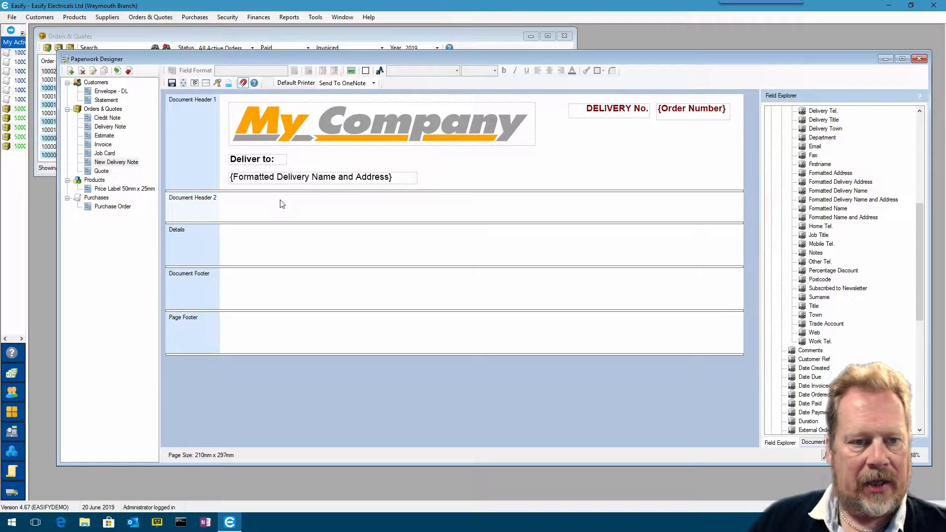
pyautogui.click(380, 70)
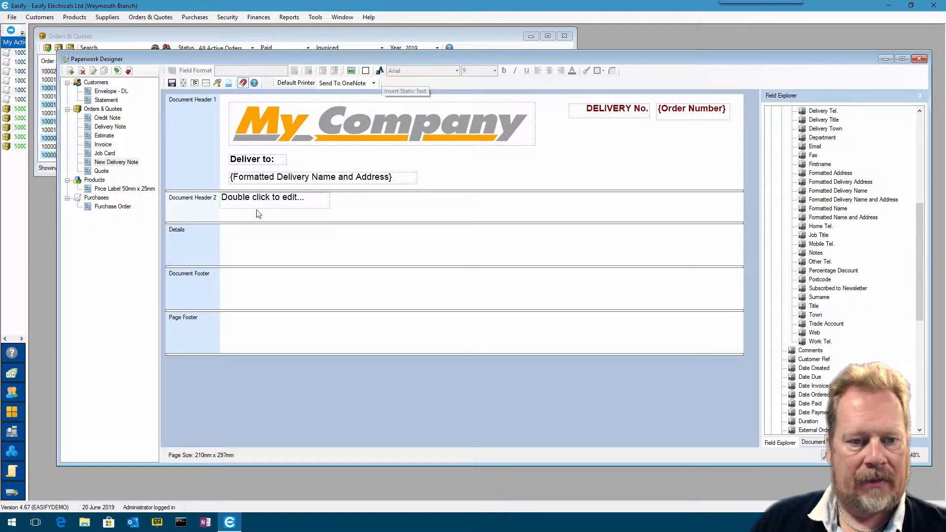
pyautogui.moveTo(258, 201); pyautogui.dragTo(319, 209)
pyautogui.doubleClick(267, 206)
pyautogui.write('Date:')
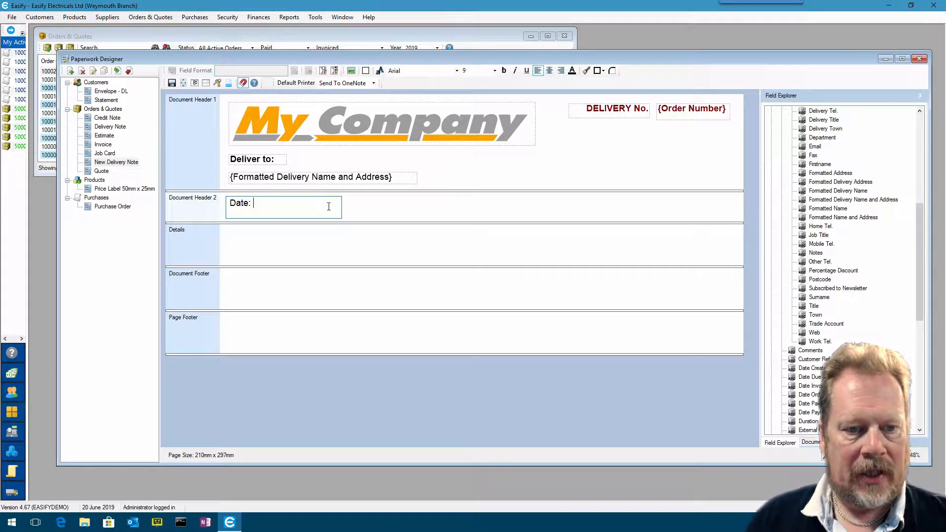
pyautogui.click(374, 205)
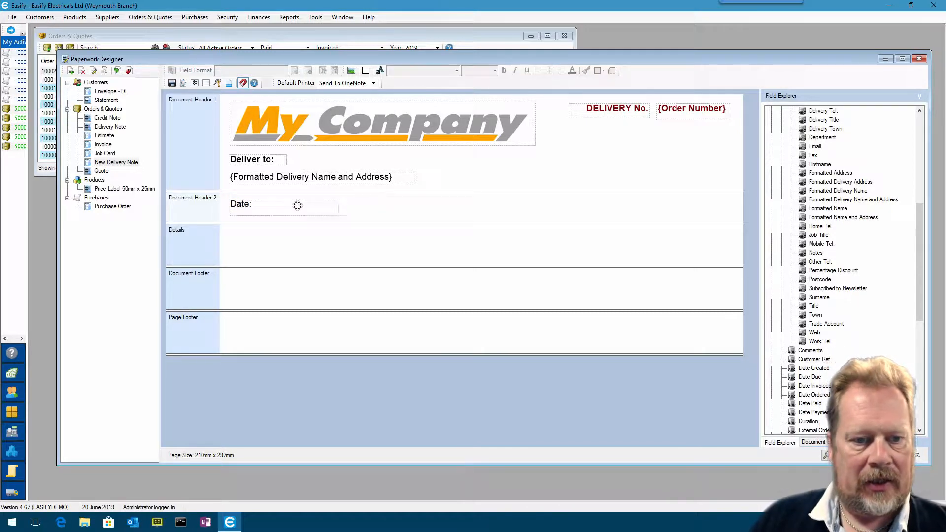
# Narrow the "Date:" label to fit its text and make it bold
pyautogui.click(298, 206)
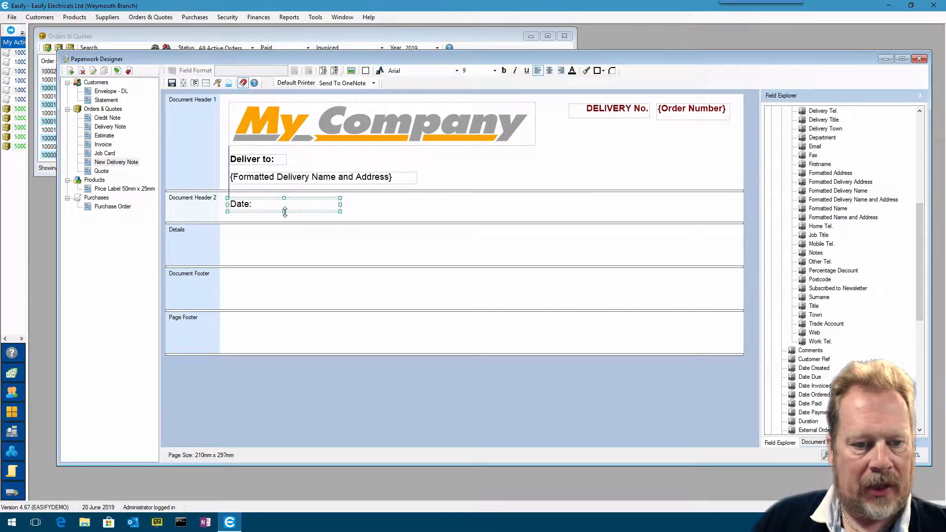
pyautogui.moveTo(340, 205); pyautogui.dragTo(258, 202)
pyautogui.click(503, 70)
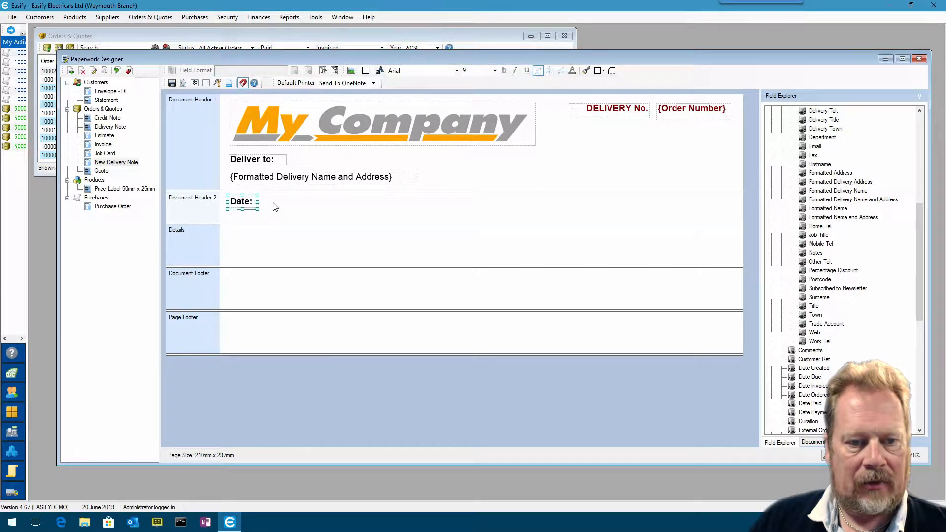
pyautogui.click(348, 216)
# Place the general Print Date field directly beside the "Date:" label in Document Header 2
pyautogui.moveTo(920, 228); pyautogui.dragTo(917, 140)
pyautogui.click(782, 130)
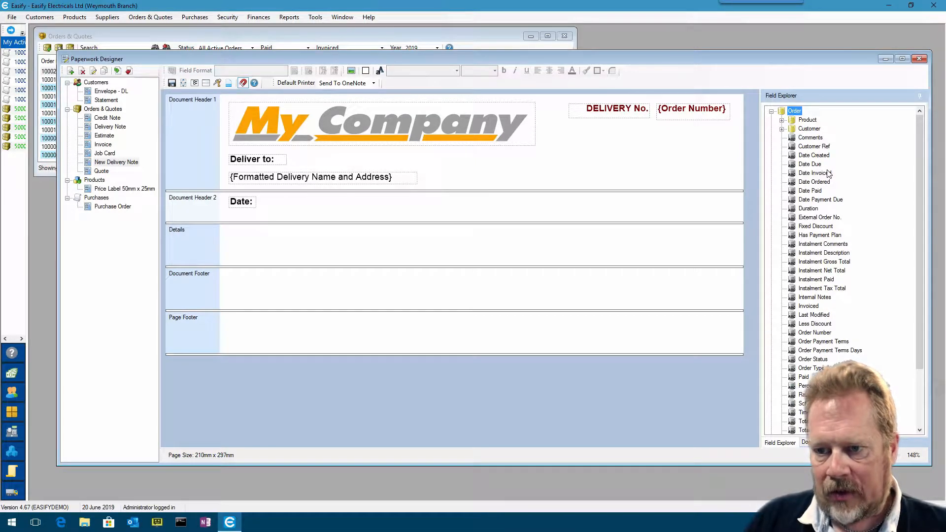
pyautogui.moveTo(921, 163); pyautogui.dragTo(926, 227)
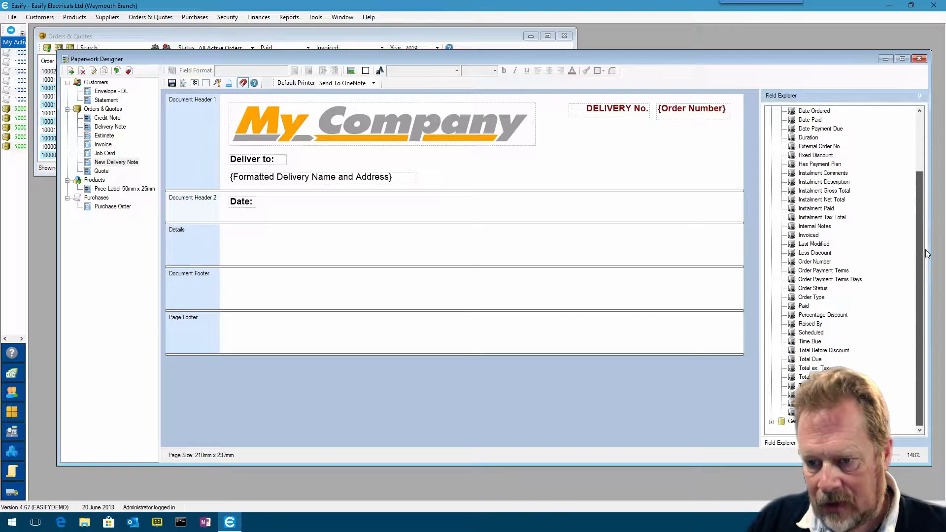
pyautogui.scroll(-3, 840, 352)
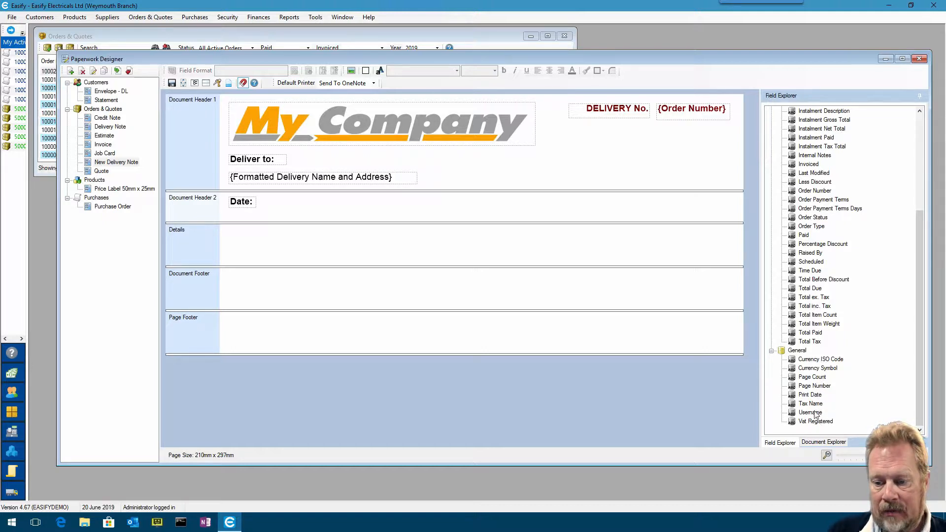
pyautogui.moveTo(817, 400); pyautogui.dragTo(317, 210)
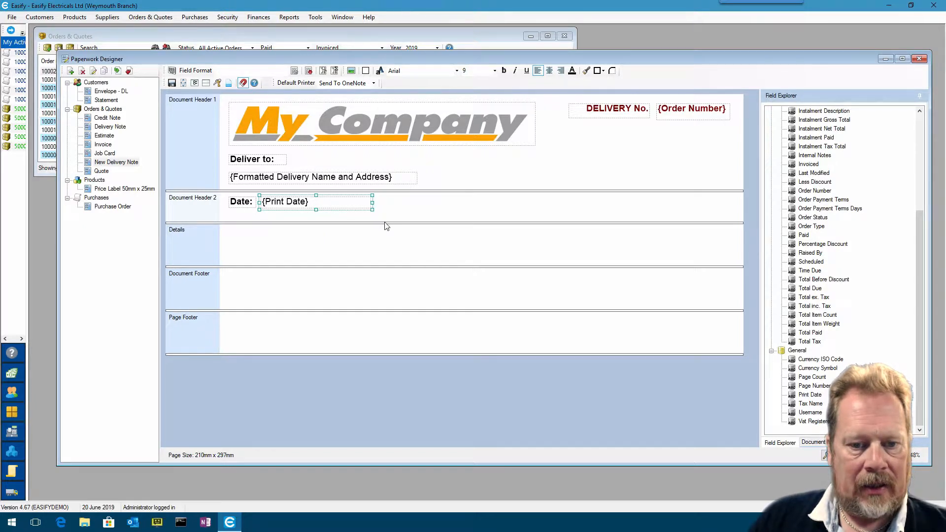
# Tighten the Document Header 2 section around the date line and save the delivery note
pyautogui.moveTo(385, 223); pyautogui.dragTo(387, 215)
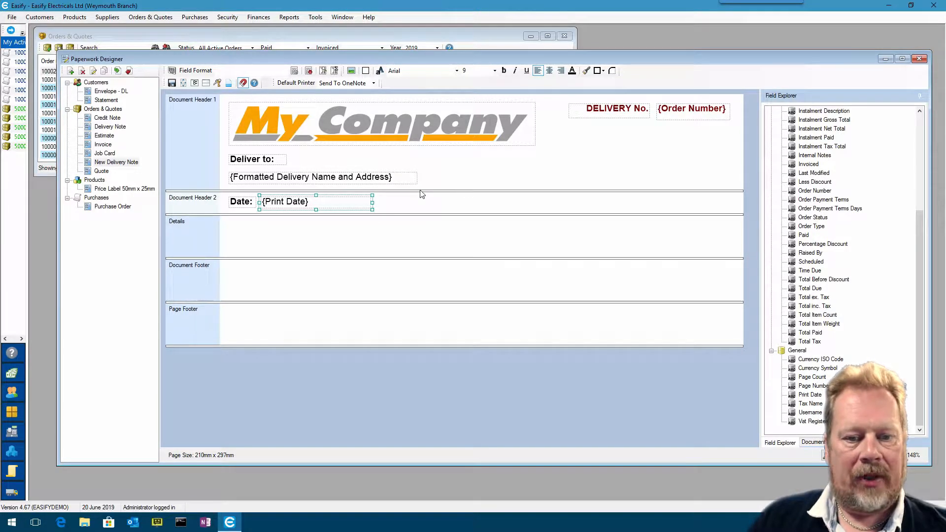
pyautogui.moveTo(420, 191); pyautogui.dragTo(421, 191)
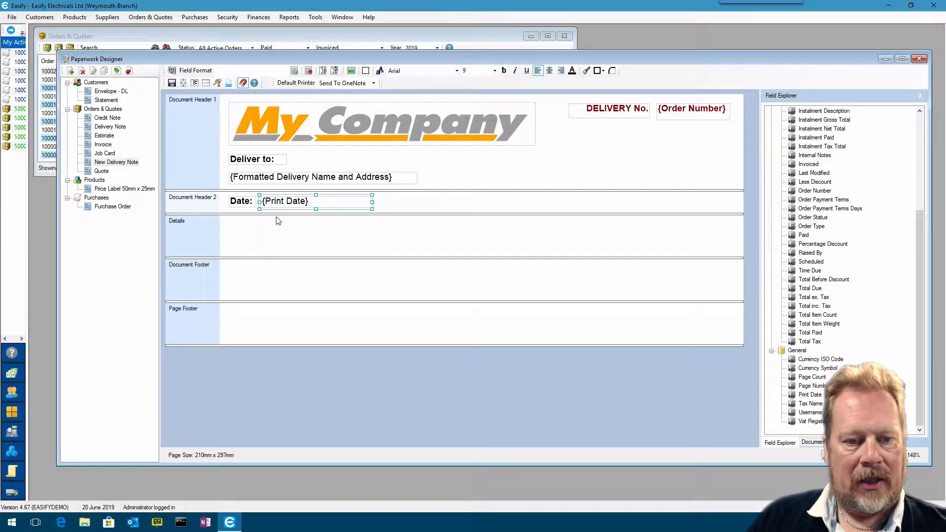
pyautogui.moveTo(278, 215); pyautogui.dragTo(277, 213)
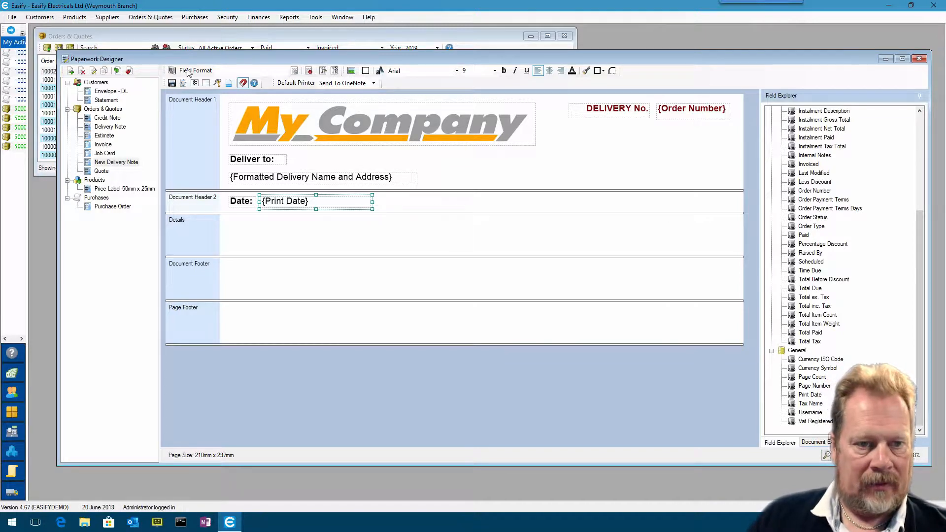
pyautogui.click(172, 83)
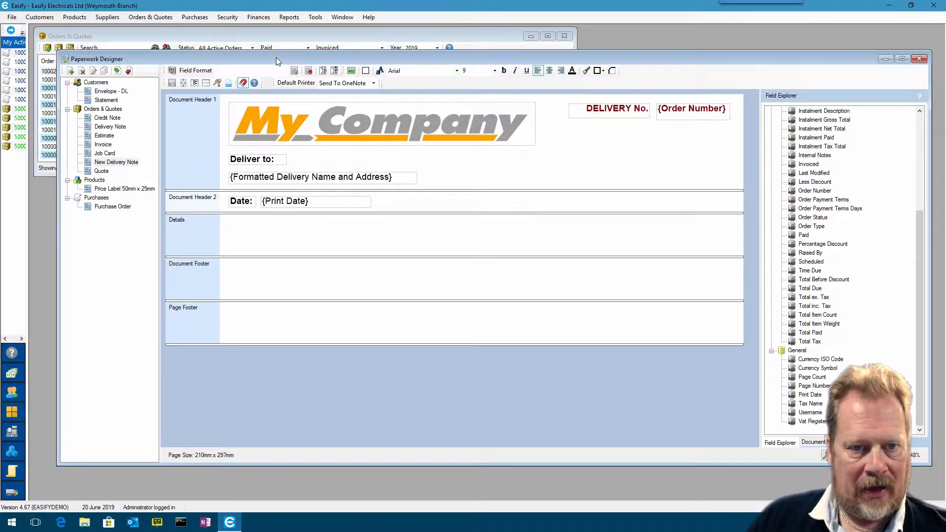
# Preview the New Delivery Note for the topmost order to check the printed date, and close the preview and the order
pyautogui.moveTo(276, 57); pyautogui.dragTo(274, 76)
pyautogui.click(228, 77)
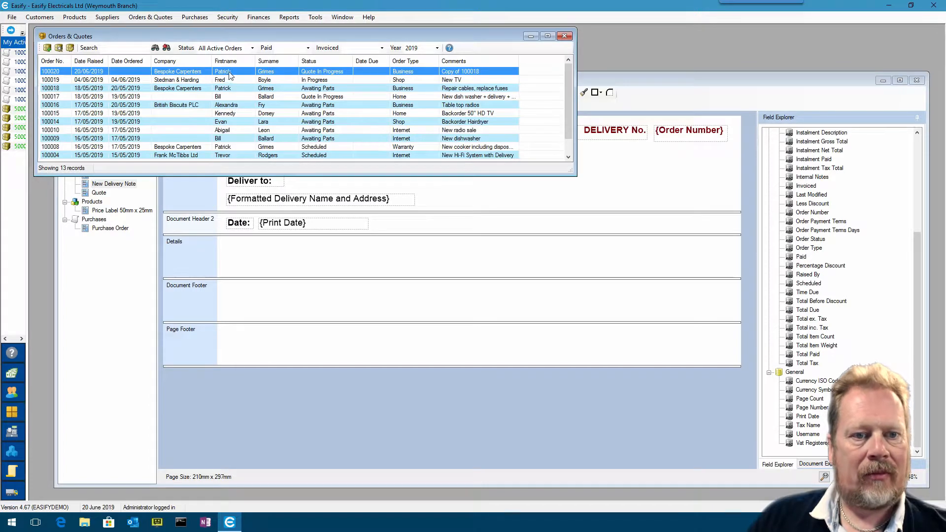
pyautogui.doubleClick(229, 75)
pyautogui.click(240, 52)
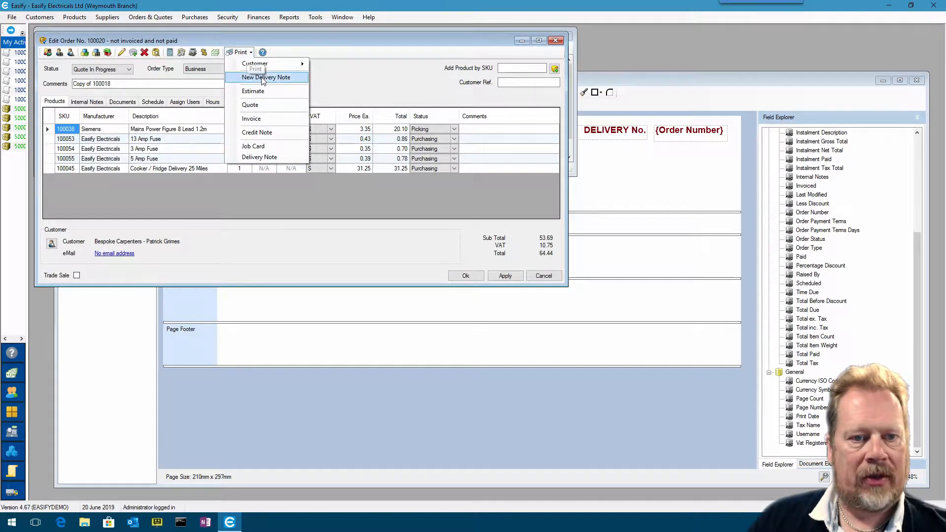
pyautogui.click(263, 78)
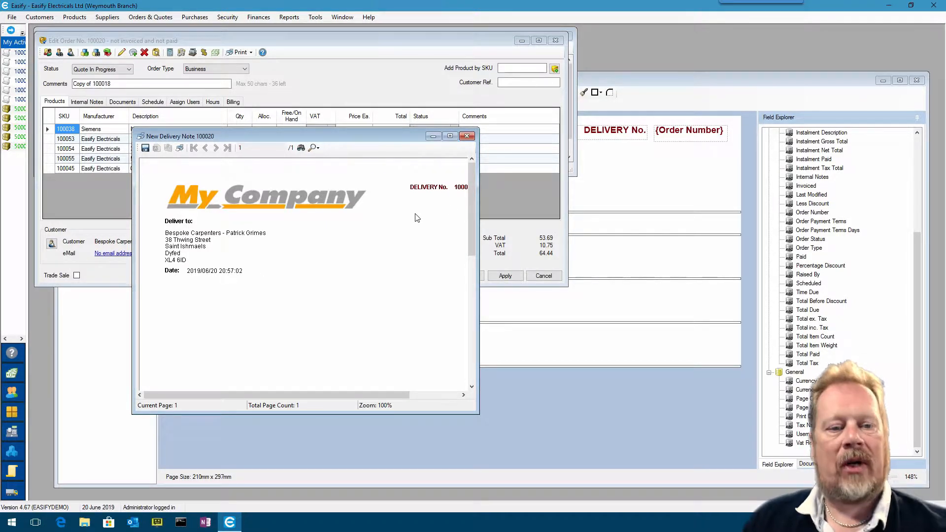
pyautogui.click(467, 136)
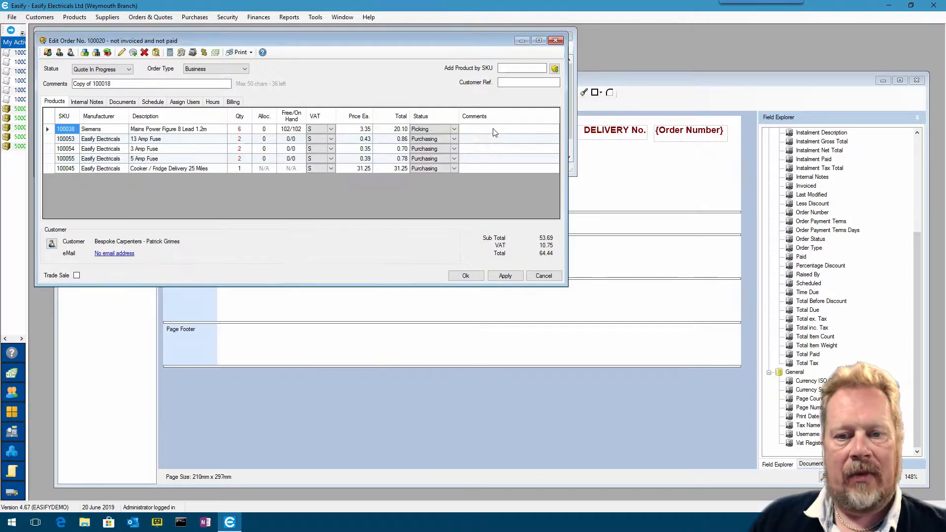
pyautogui.click(556, 40)
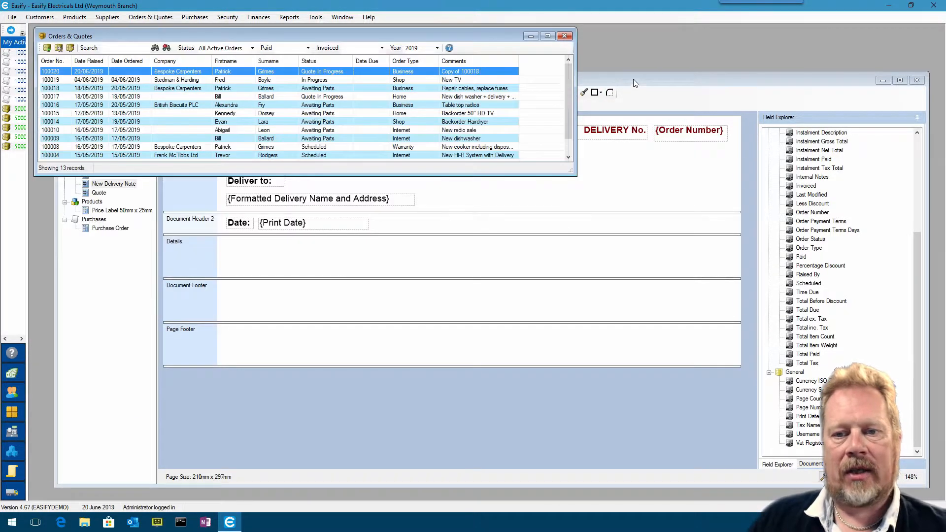
# Open the format string picker for the Print Date field and enlarge it to show all the available formats
pyautogui.click(342, 219)
pyautogui.click(329, 223)
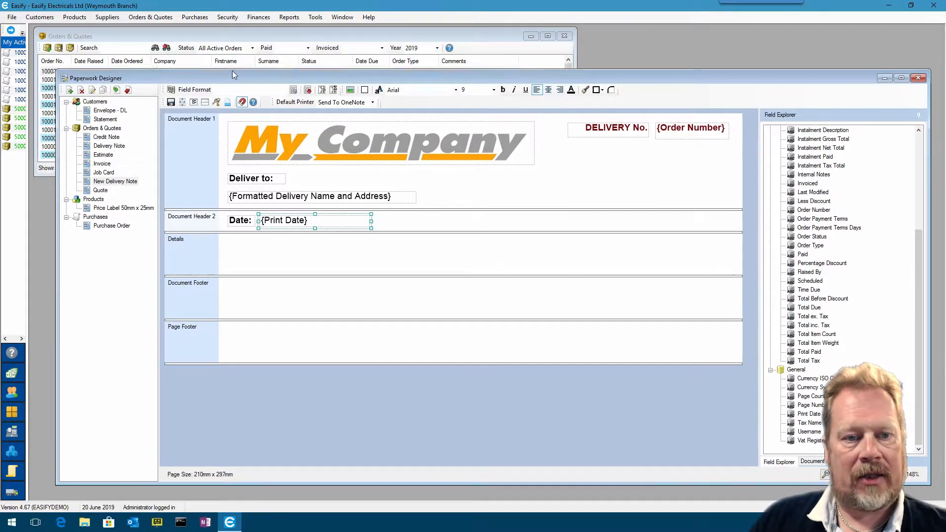
pyautogui.moveTo(233, 81); pyautogui.dragTo(234, 68)
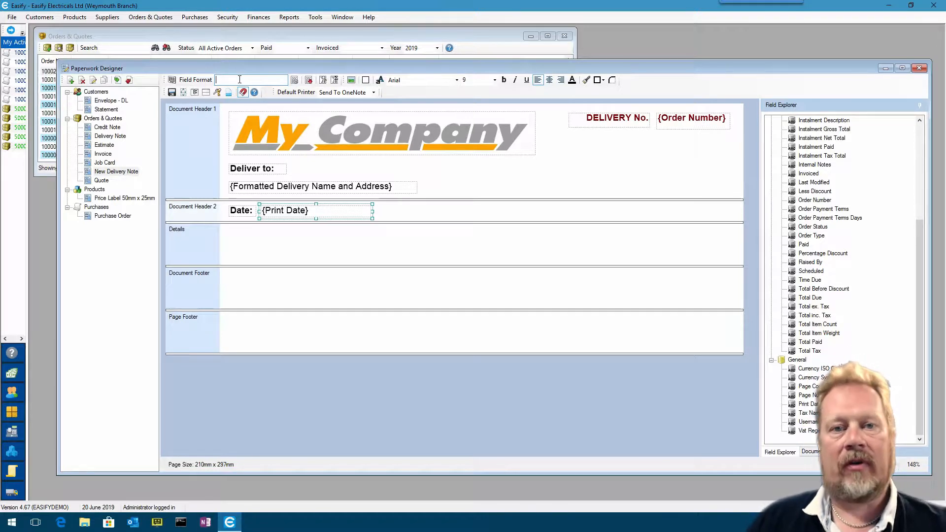
pyautogui.click(295, 80)
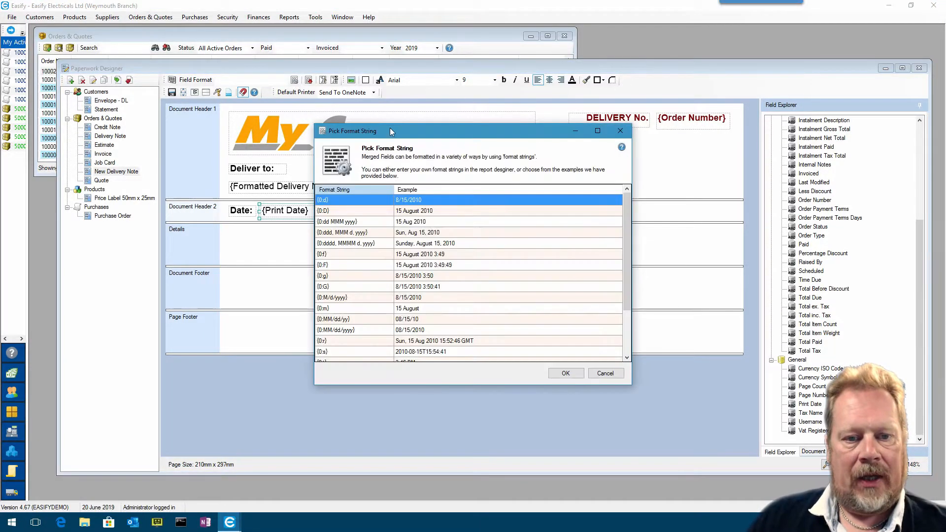
pyautogui.moveTo(389, 128); pyautogui.dragTo(548, 43)
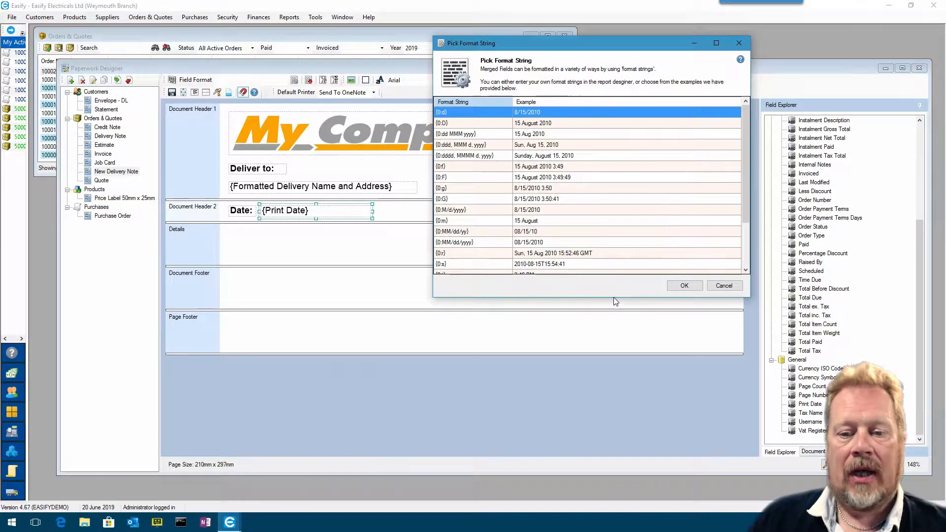
pyautogui.moveTo(614, 297); pyautogui.dragTo(614, 400)
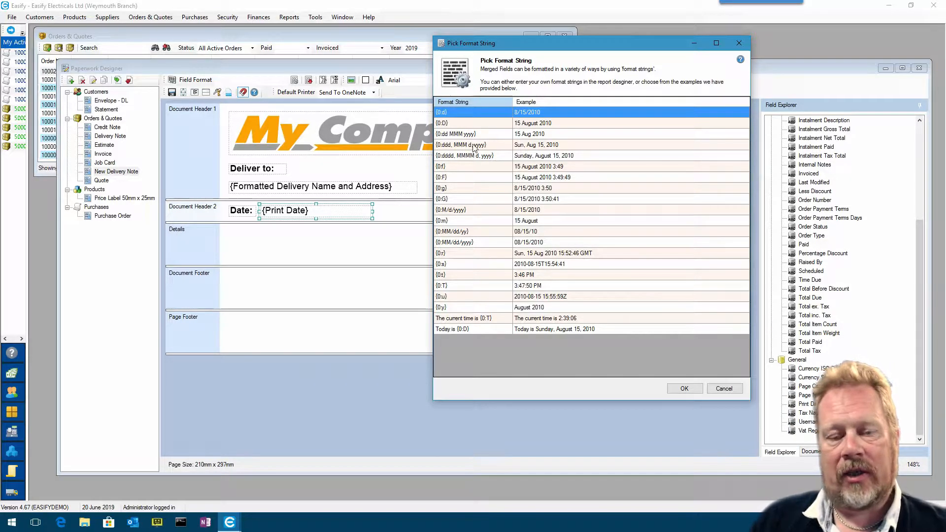
# Format the Print Date field as a long date with the {0:D} format string and save the document
pyautogui.click(545, 124)
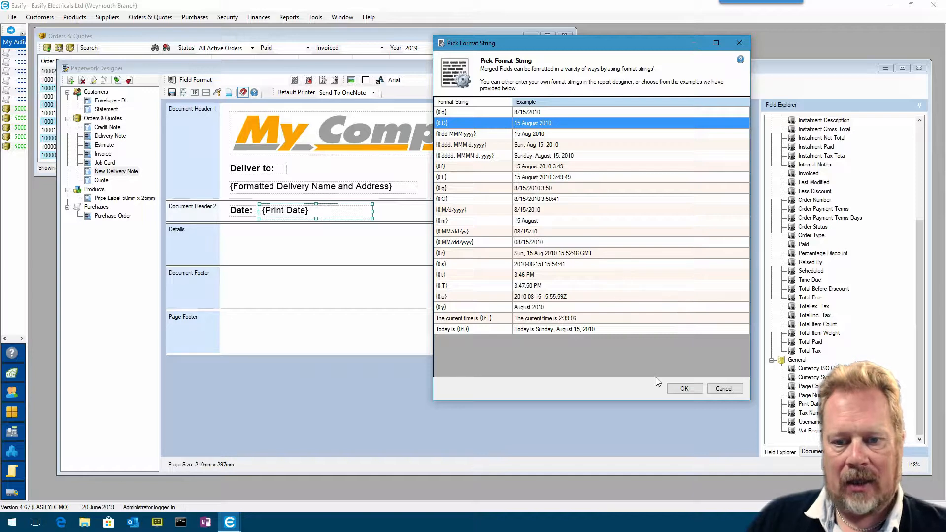
pyautogui.click(684, 389)
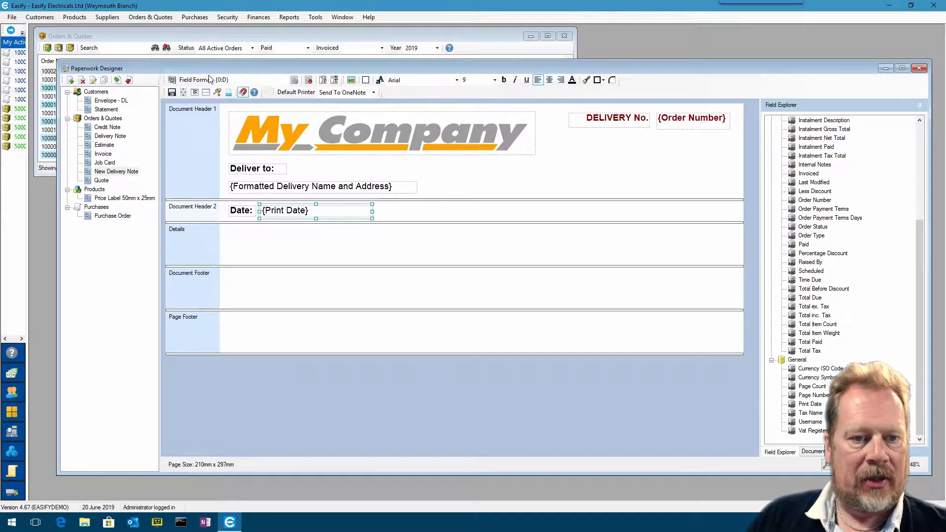
pyautogui.click(223, 79)
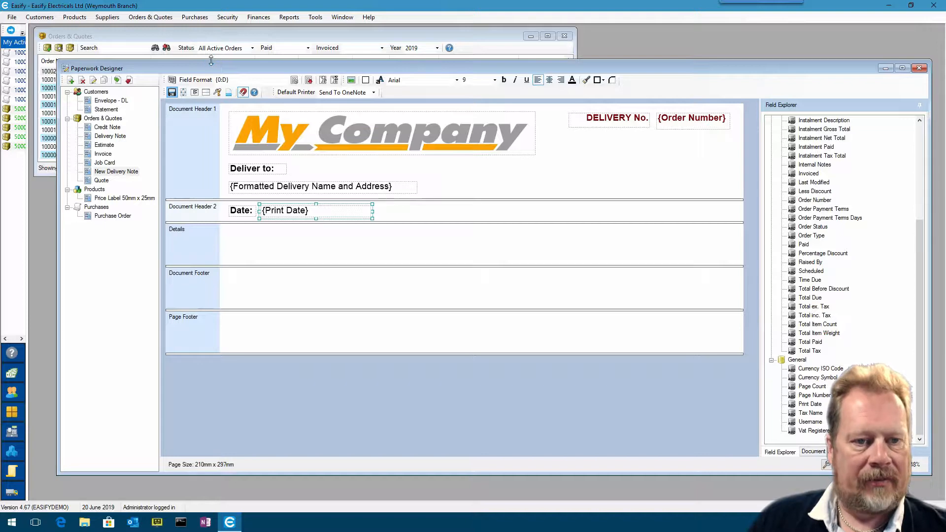
# Open the newest Bespoke Carpenters order from the orders list and preview its New Delivery Note
pyautogui.moveTo(211, 61); pyautogui.dragTo(211, 115)
pyautogui.doubleClick(199, 75)
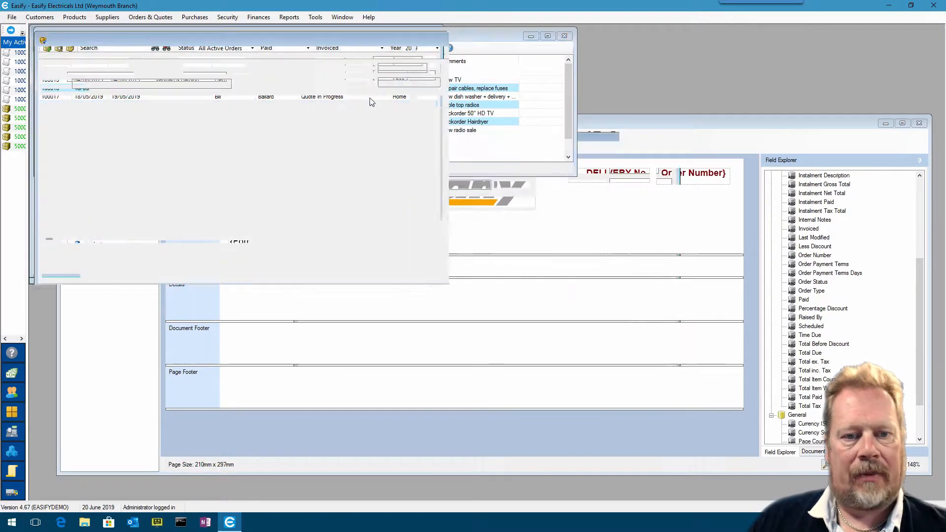
pyautogui.click(239, 52)
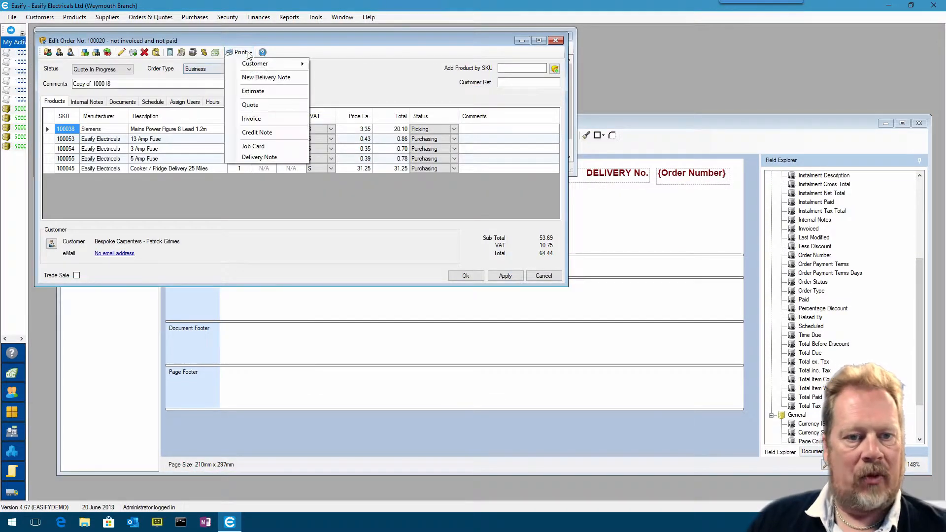
pyautogui.click(271, 78)
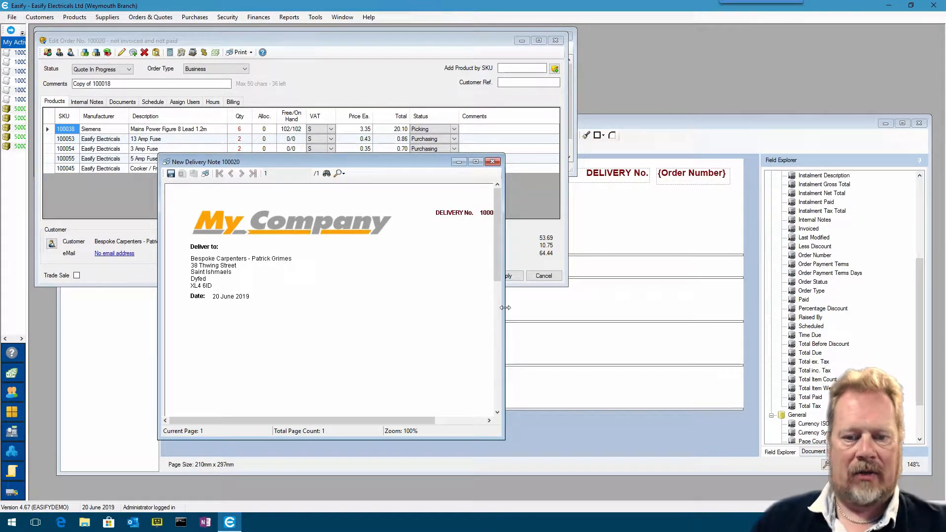
pyautogui.click(541, 312)
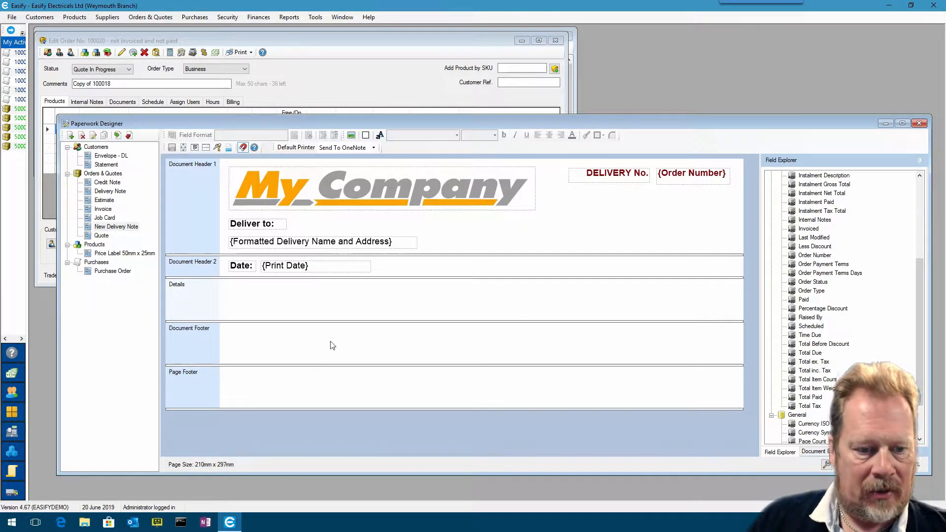
# Bring the New Delivery Note preview back to the front, enlarge it to show the full page width, and close it
pyautogui.click(575, 70)
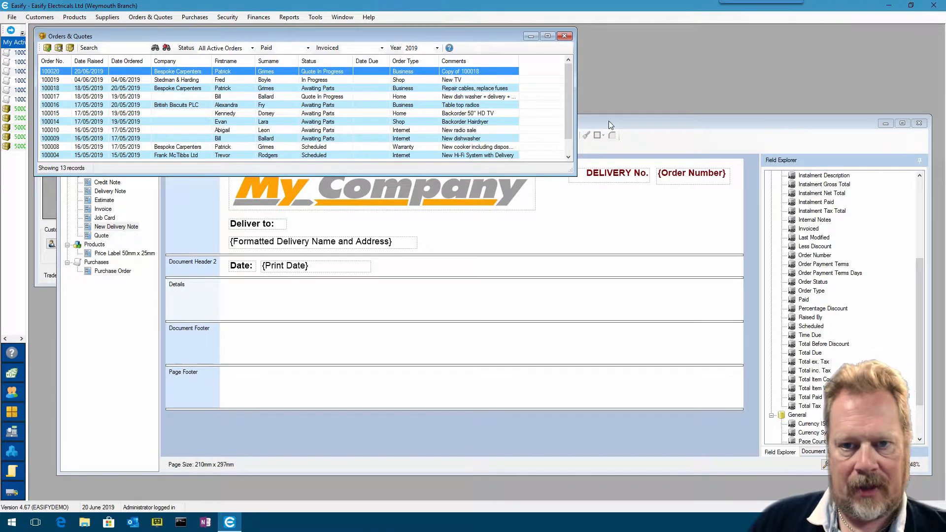
pyautogui.click(357, 19)
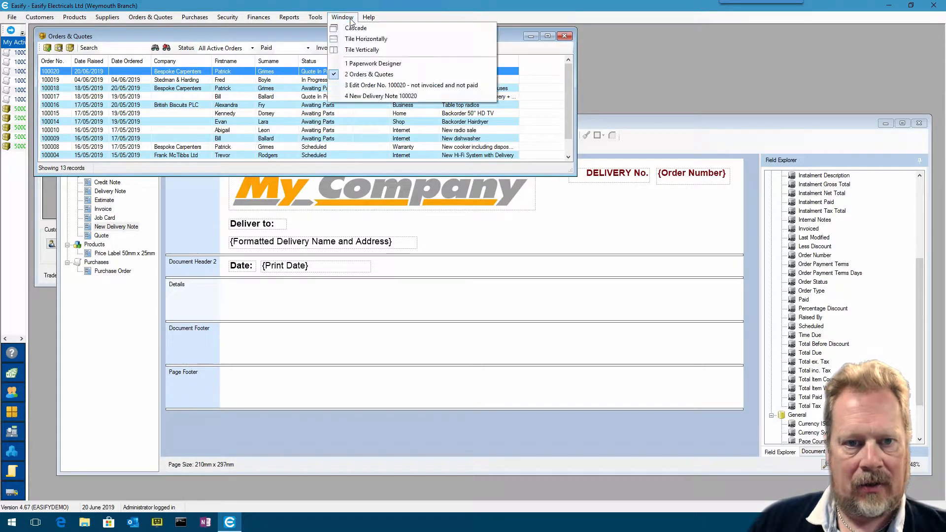
pyautogui.click(387, 98)
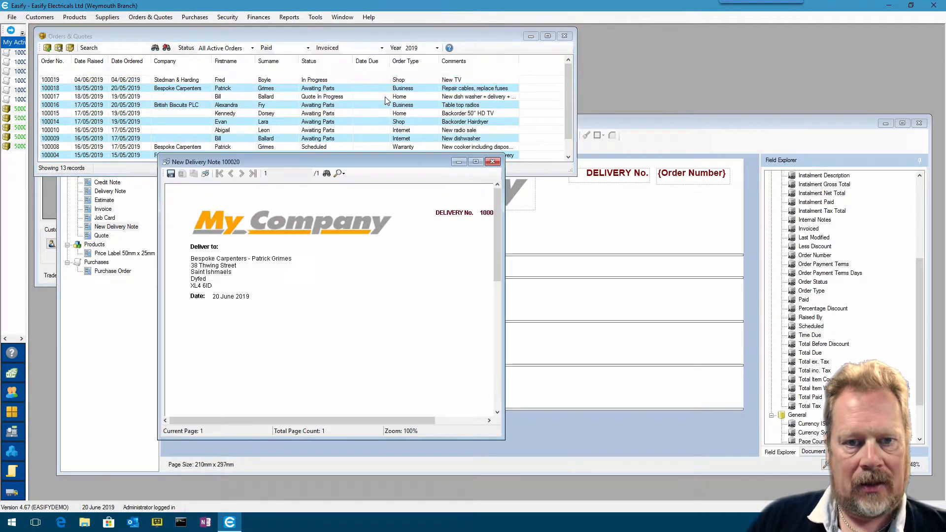
pyautogui.moveTo(345, 161); pyautogui.dragTo(305, 69)
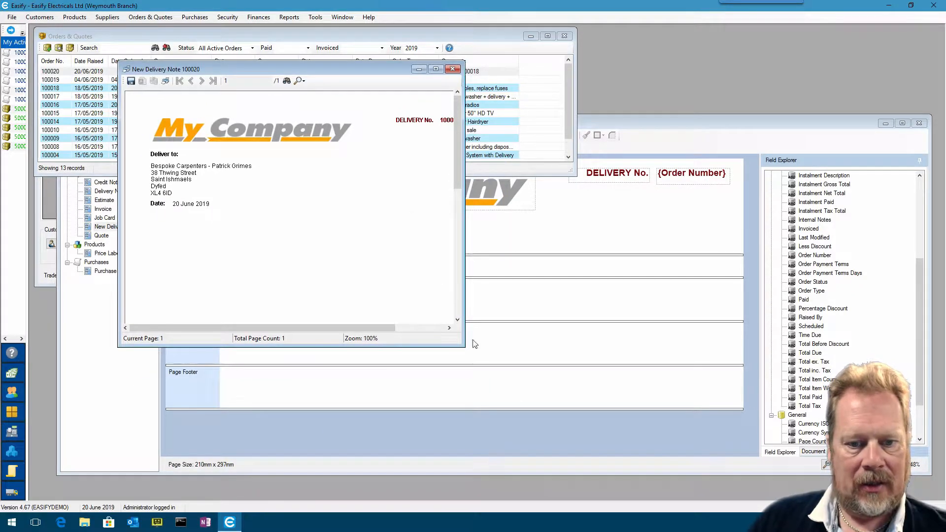
pyautogui.moveTo(467, 353); pyautogui.dragTo(587, 454)
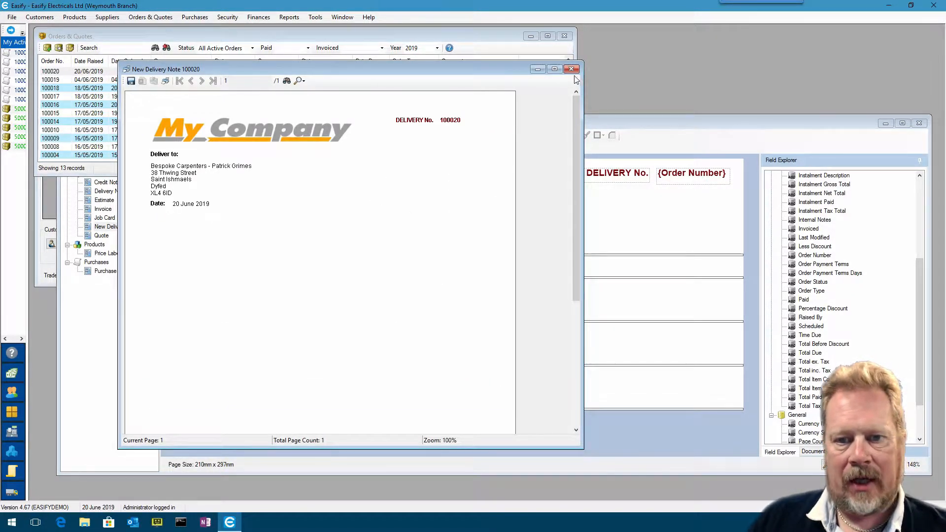
pyautogui.moveTo(521, 73); pyautogui.dragTo(563, 75)
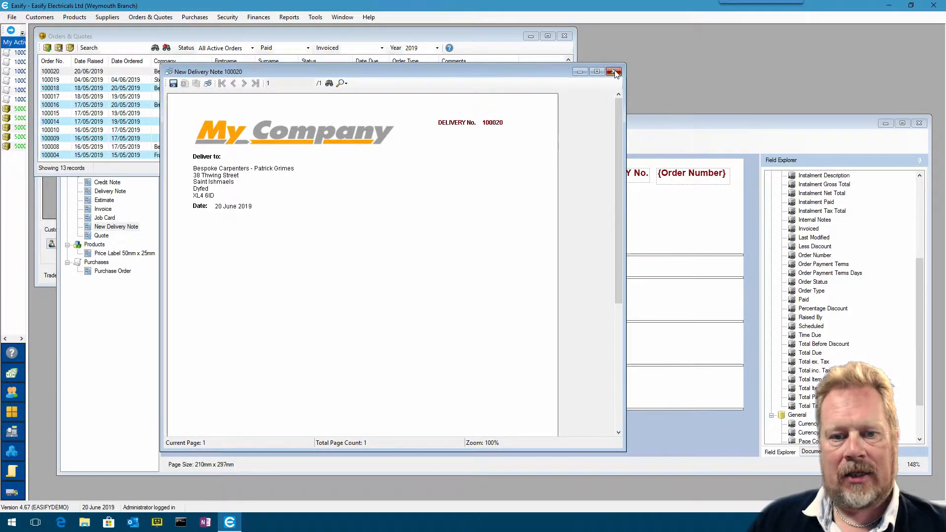
pyautogui.click(614, 72)
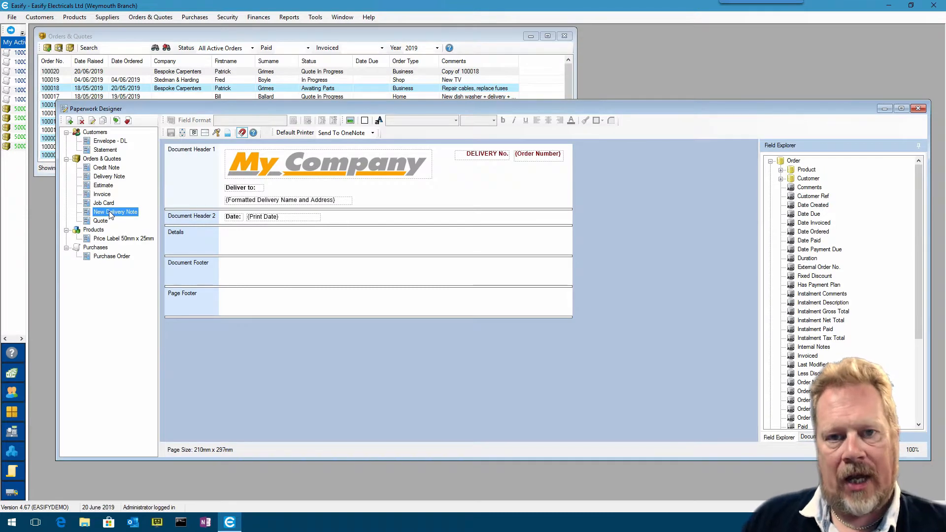
# Place the product's Easify SKU (Stock code) field at the left end of the Details section
pyautogui.click(254, 247)
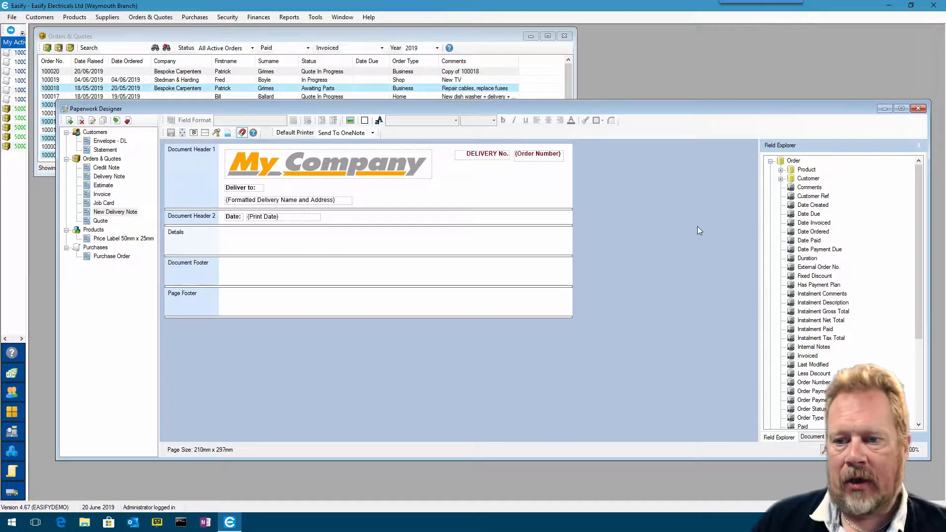
pyautogui.click(793, 170)
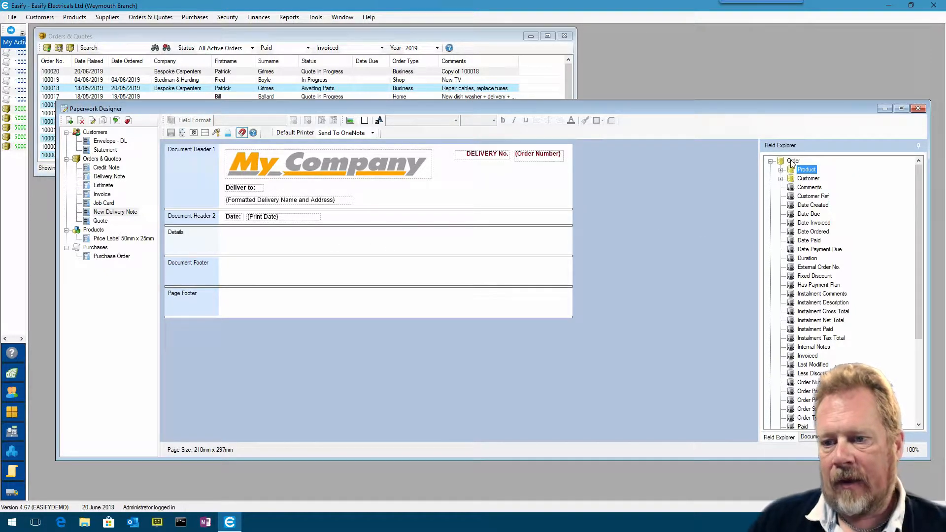
pyautogui.click(793, 161)
pyautogui.click(808, 170)
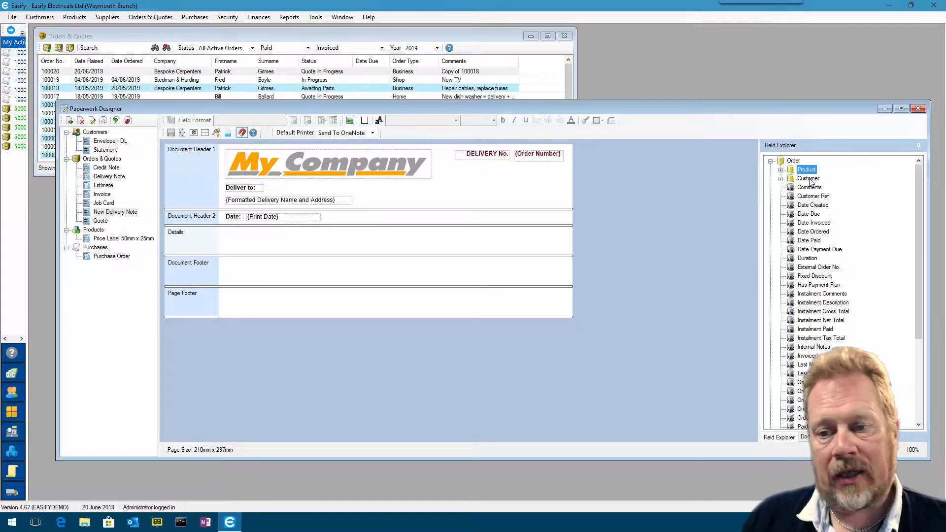
pyautogui.click(809, 179)
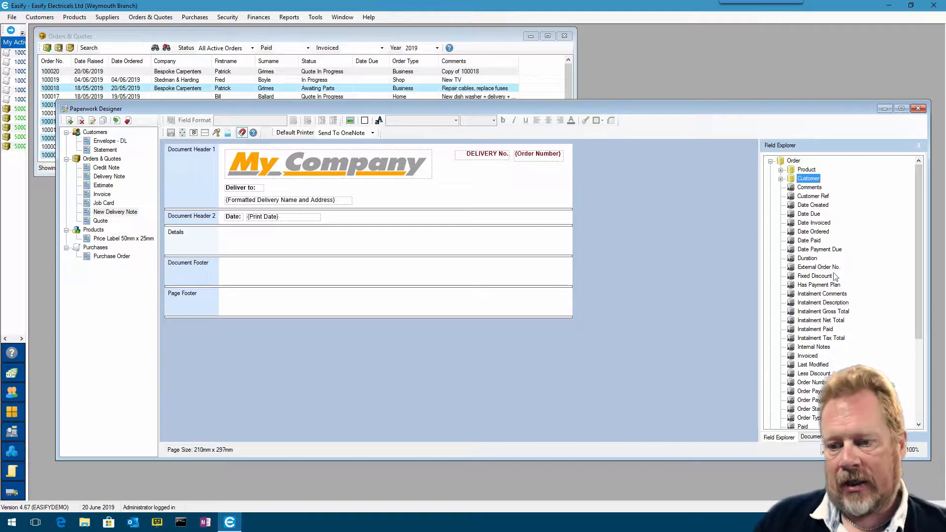
pyautogui.moveTo(918, 245)
pyautogui.mouseDown()
pyautogui.moveTo(916, 325)
pyautogui.moveTo(922, 238)
pyautogui.mouseUp()
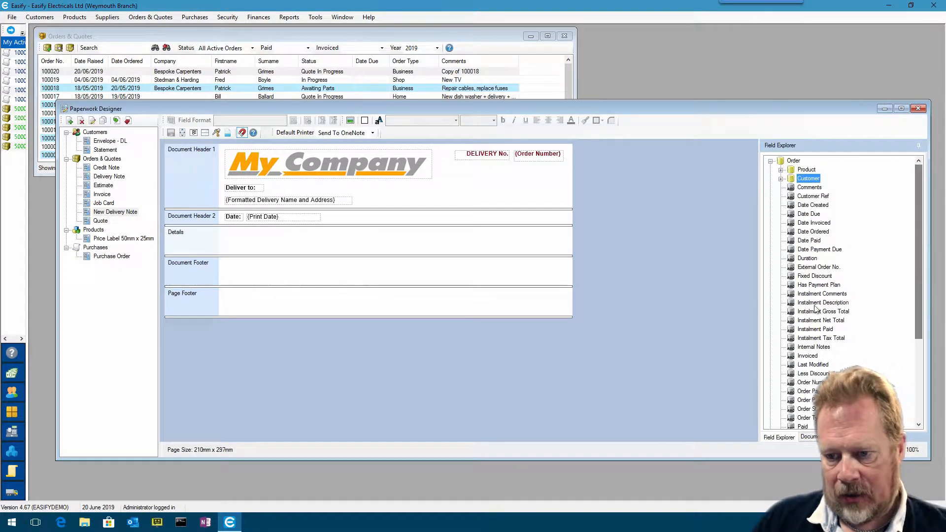
pyautogui.click(781, 170)
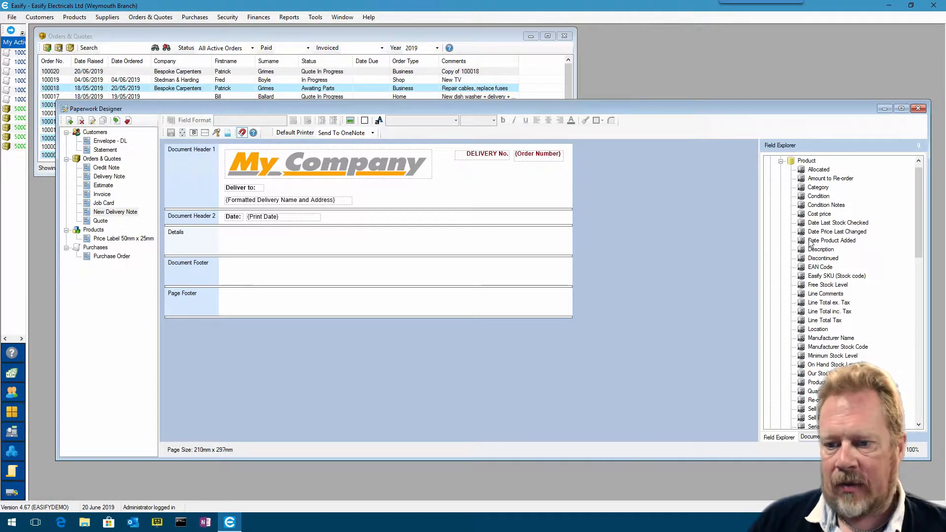
pyautogui.moveTo(919, 195); pyautogui.dragTo(922, 215)
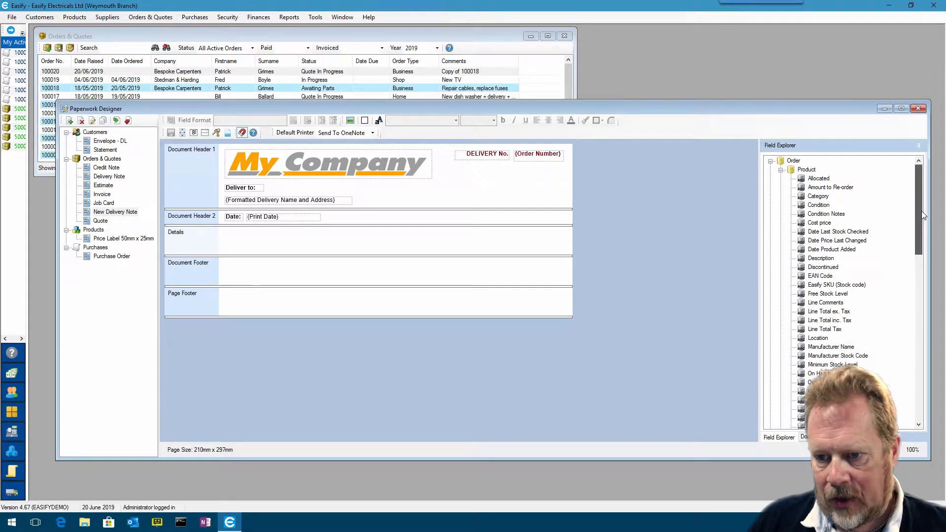
pyautogui.click(852, 285)
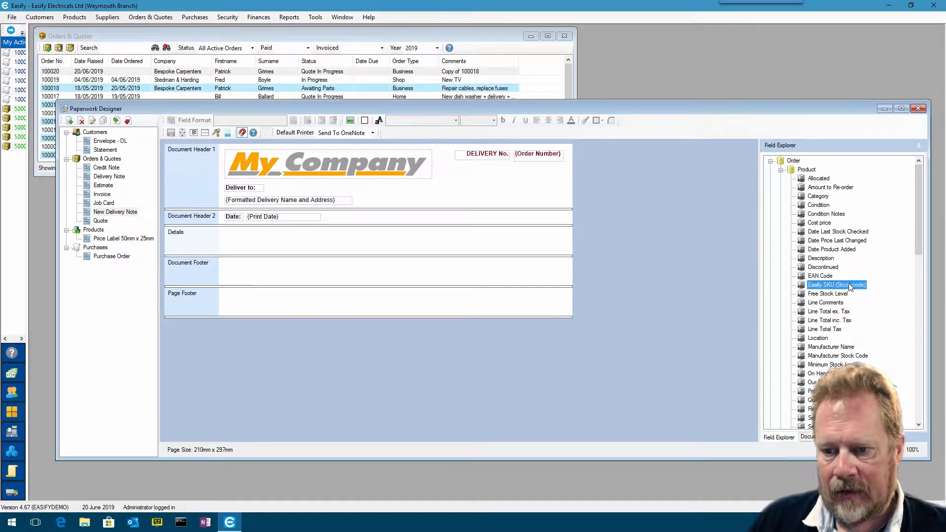
pyautogui.moveTo(237, 236); pyautogui.dragTo(237, 237)
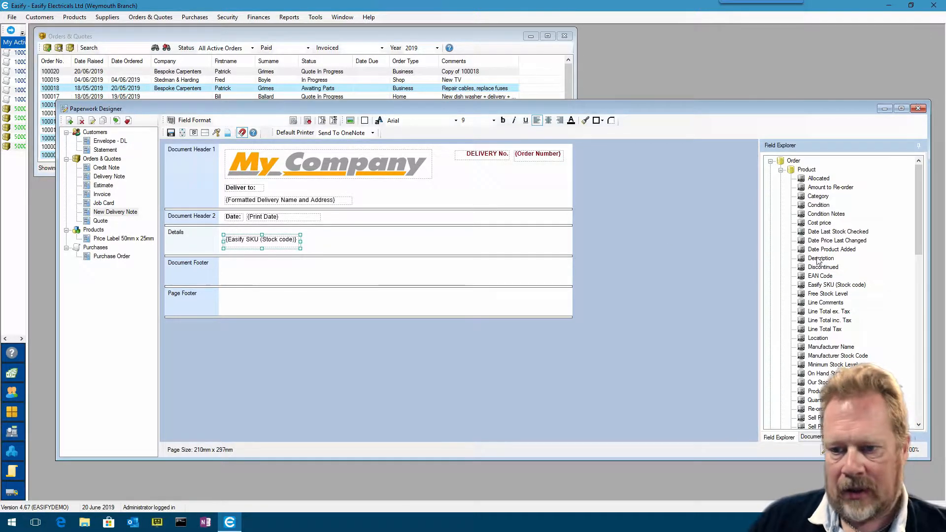
# Add the product's Description and Quantity fields to the Details section, to the right of the stock code, and save the document
pyautogui.moveTo(818, 260); pyautogui.dragTo(345, 239)
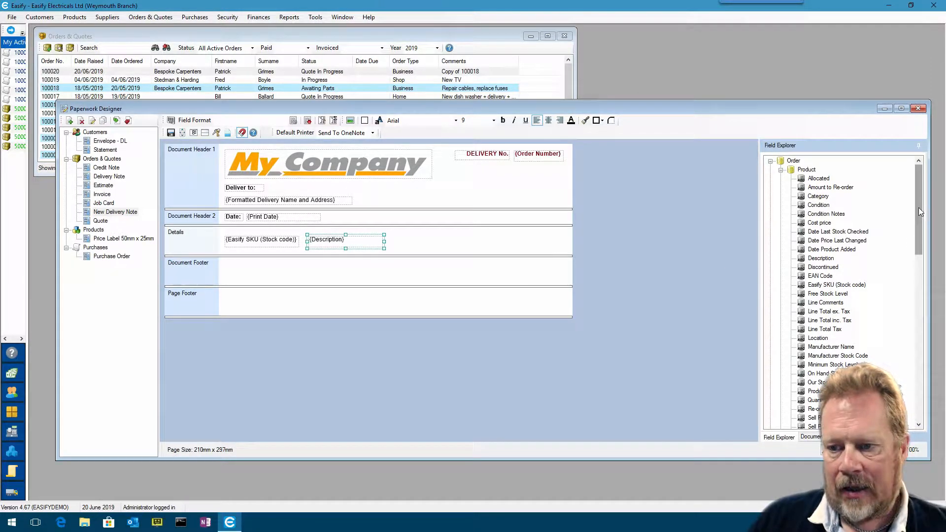
pyautogui.moveTo(919, 208); pyautogui.dragTo(916, 252)
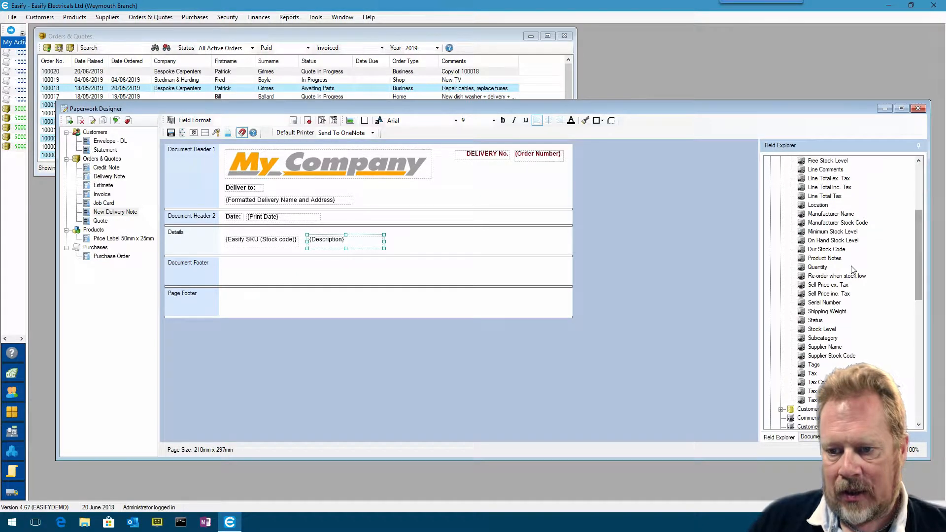
pyautogui.moveTo(820, 268); pyautogui.dragTo(495, 238)
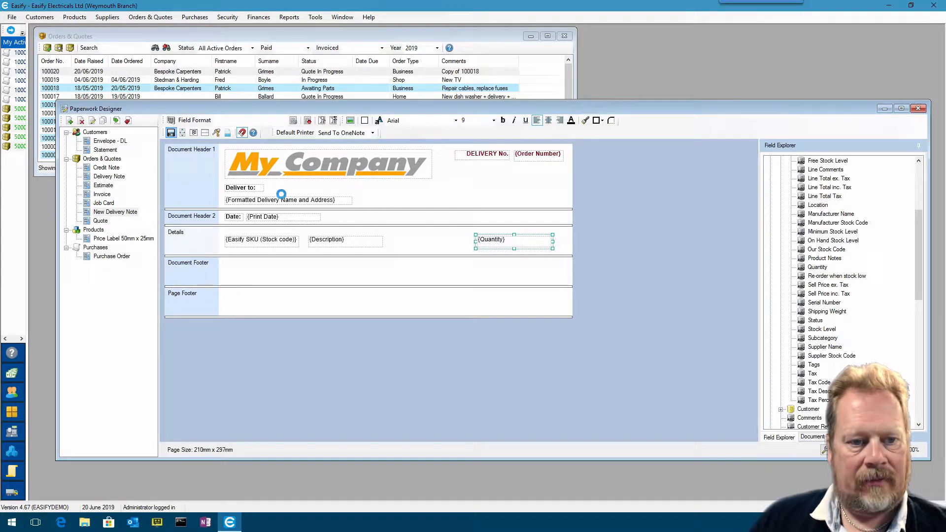
# Preview the New Delivery Note for the newest Bespoke Carpenters order, check its product lines, and close the preview and the order
pyautogui.click(194, 77)
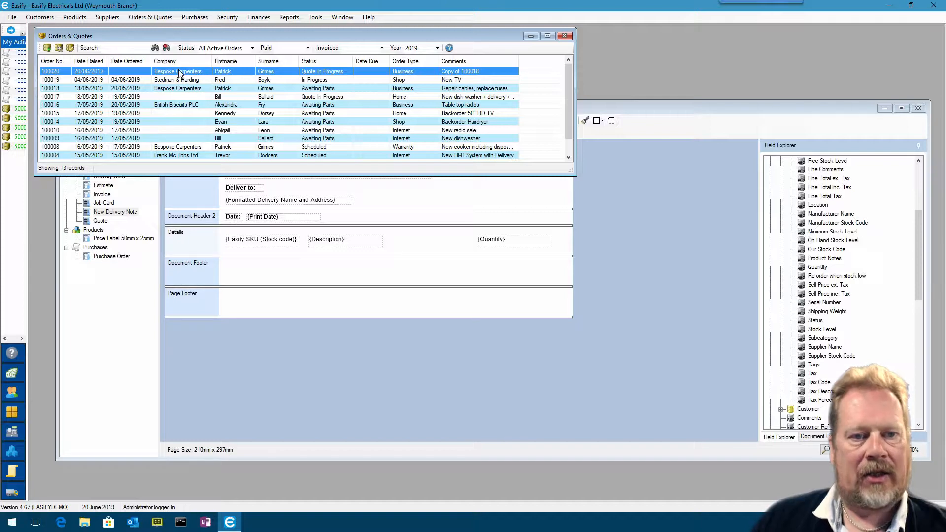
pyautogui.doubleClick(180, 73)
pyautogui.click(235, 52)
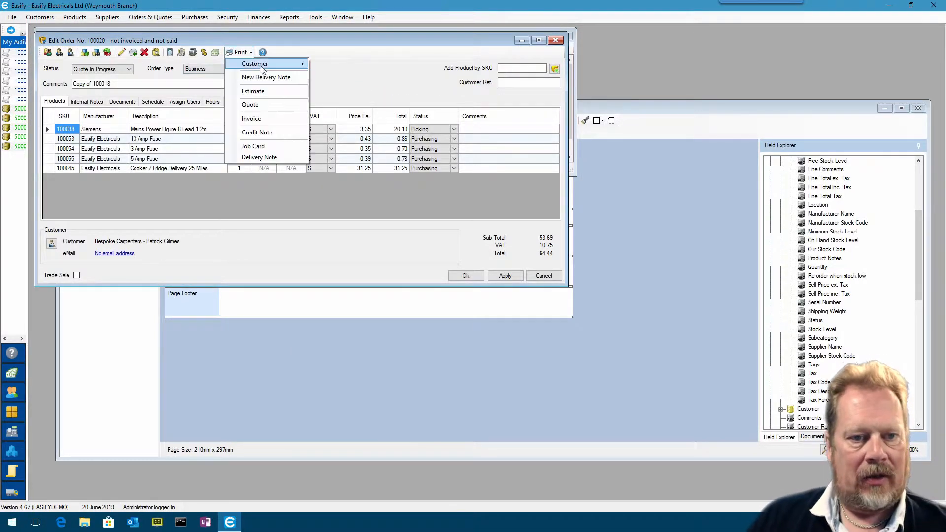
pyautogui.click(268, 75)
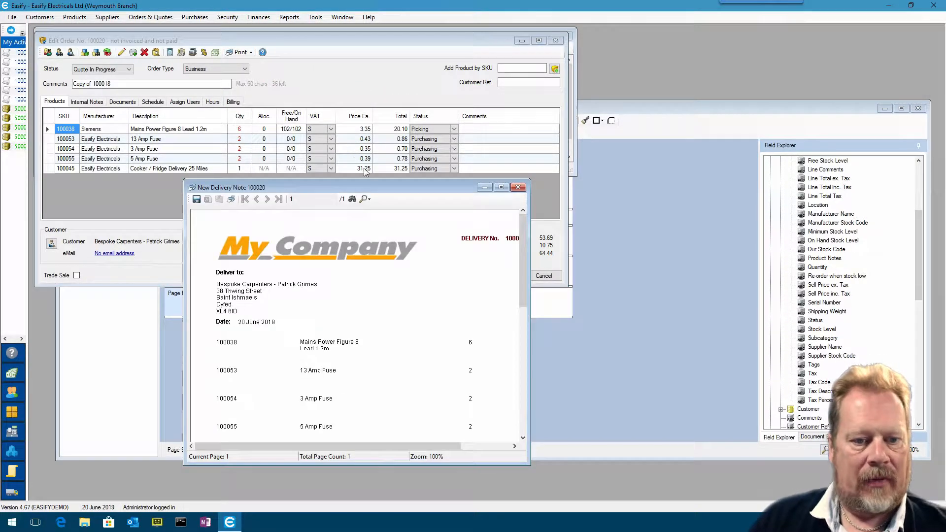
pyautogui.moveTo(374, 179); pyautogui.dragTo(288, 77)
pyautogui.moveTo(454, 202); pyautogui.dragTo(537, 203)
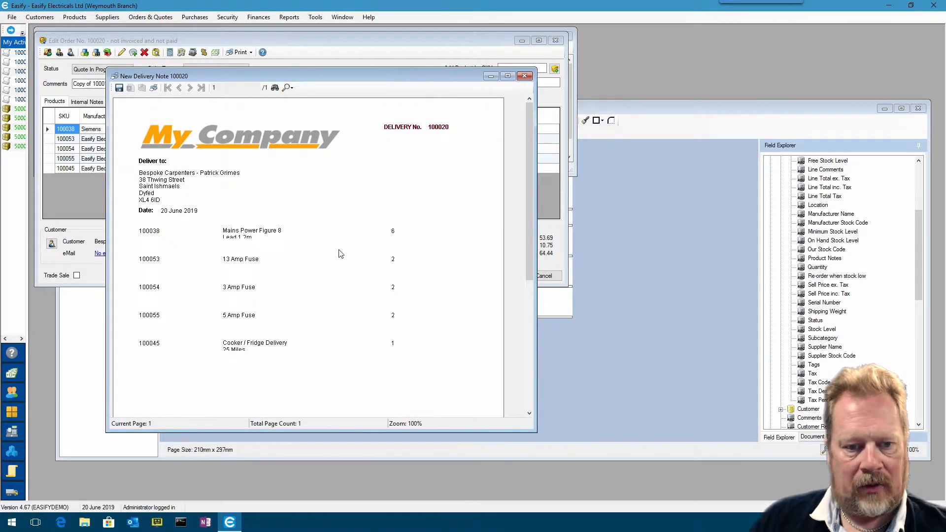
pyautogui.scroll(-1, 326, 238)
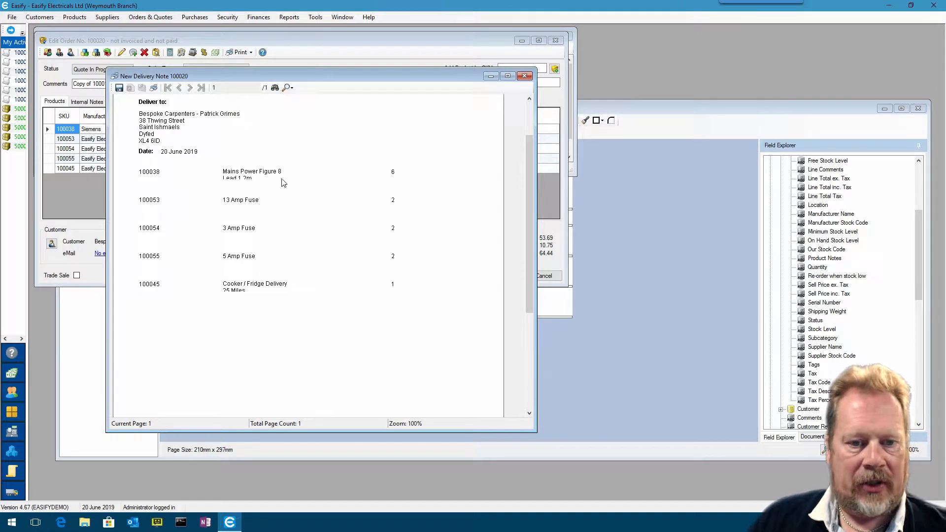
pyautogui.click(525, 76)
pyautogui.click(562, 38)
# Narrow the stock code field at the top left of the Details section, and move the Description field beside it, widening it towards Quantity
pyautogui.click(595, 108)
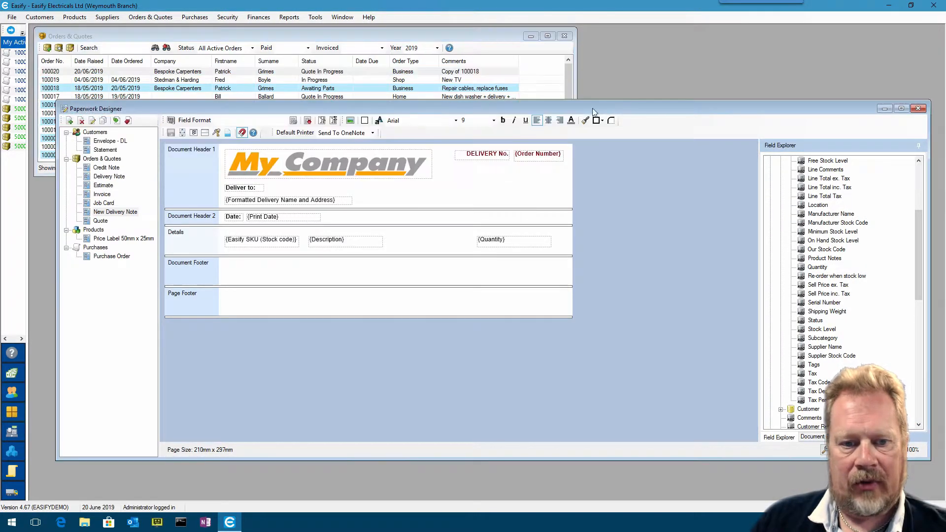
pyautogui.moveTo(284, 240); pyautogui.dragTo(273, 235)
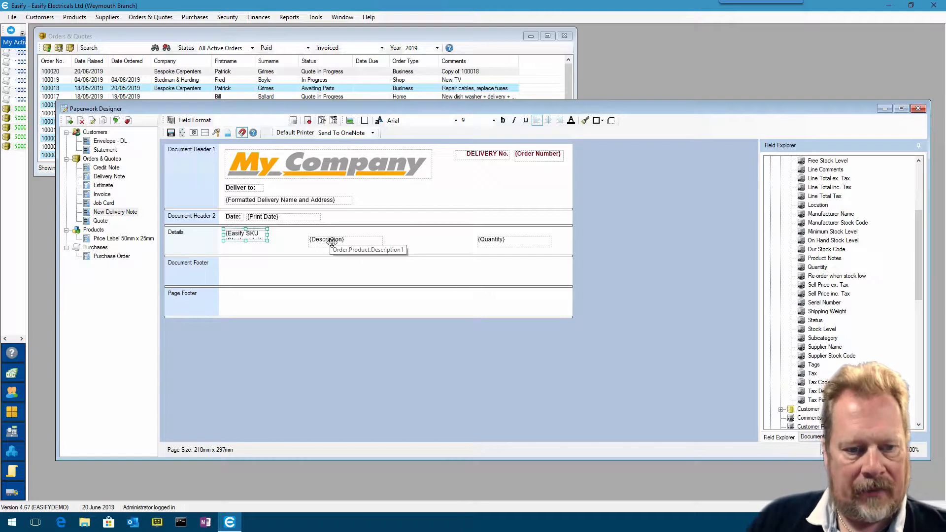
pyautogui.moveTo(334, 245); pyautogui.dragTo(459, 238)
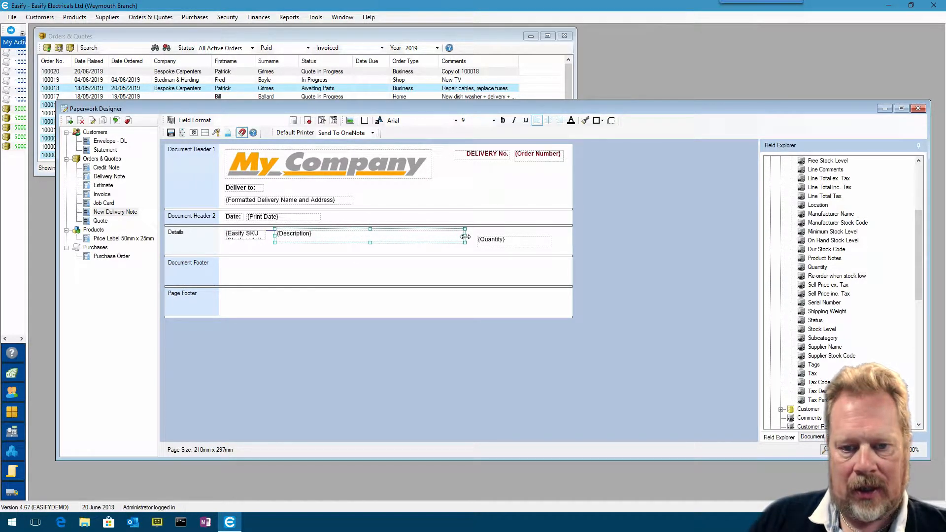
# Centre and narrow the Quantity field, align it under the order number's right edge, and stretch the Description field across to it
pyautogui.click(502, 240)
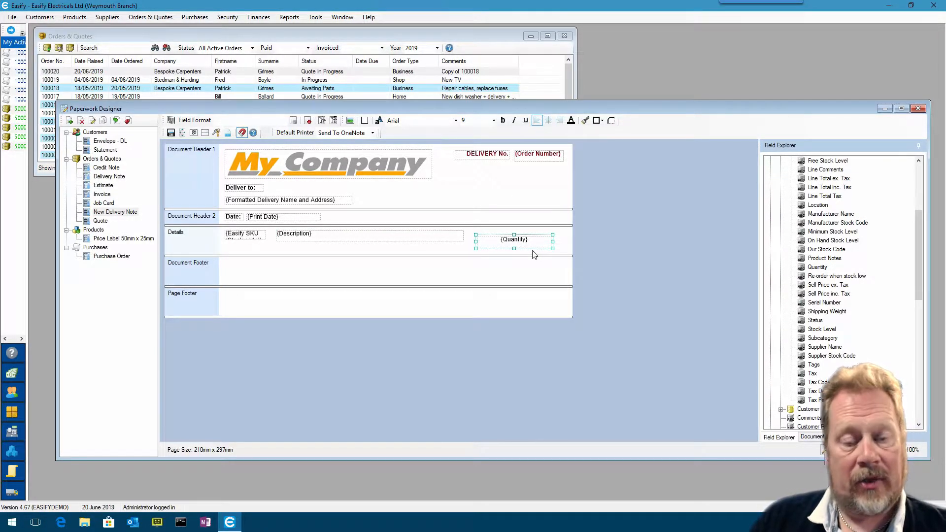
pyautogui.moveTo(478, 240); pyautogui.dragTo(555, 239)
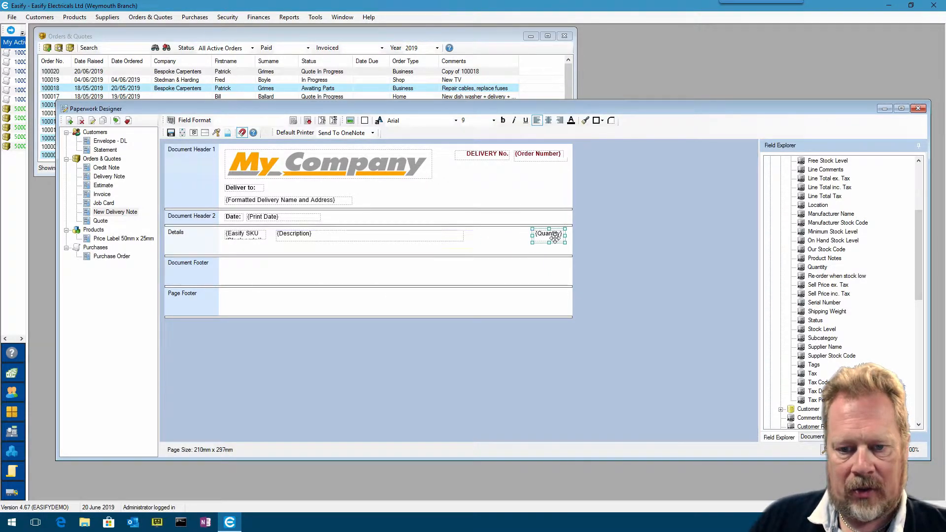
pyautogui.click(446, 234)
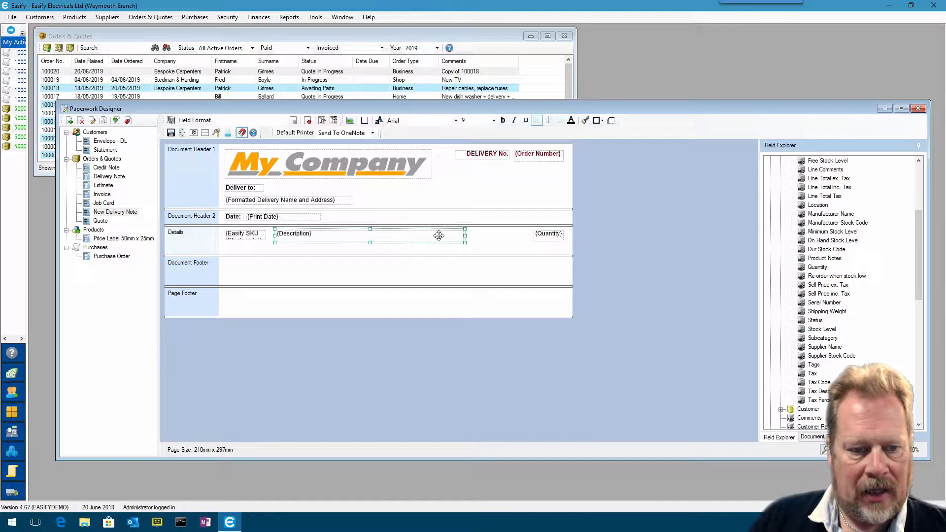
pyautogui.moveTo(437, 236); pyautogui.dragTo(531, 237)
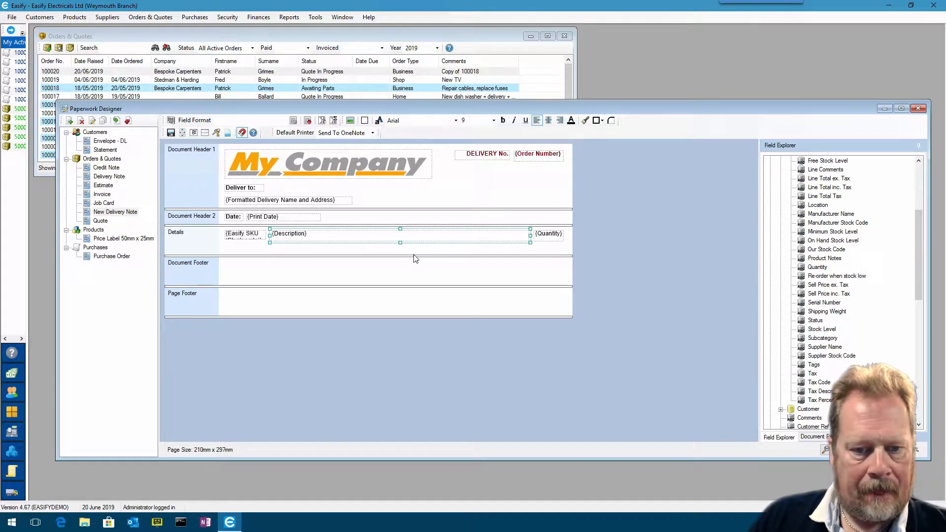
# Reduce the Details section's height to fit closely around its fields and save the document
pyautogui.moveTo(414, 256); pyautogui.dragTo(417, 245)
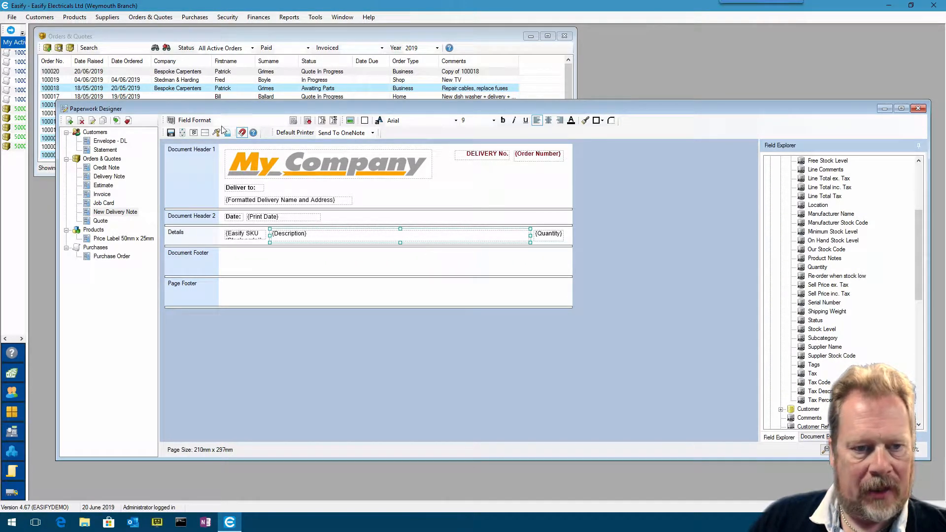
pyautogui.click(171, 134)
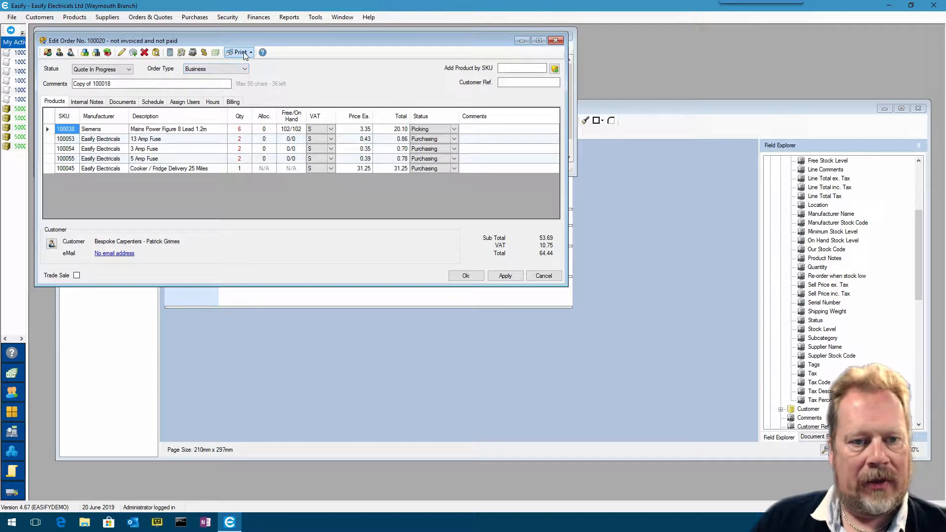
# Preview the New Delivery Note for the newest Bespoke Carpenters order, check the product line layout, and close the preview and order
pyautogui.click(250, 53)
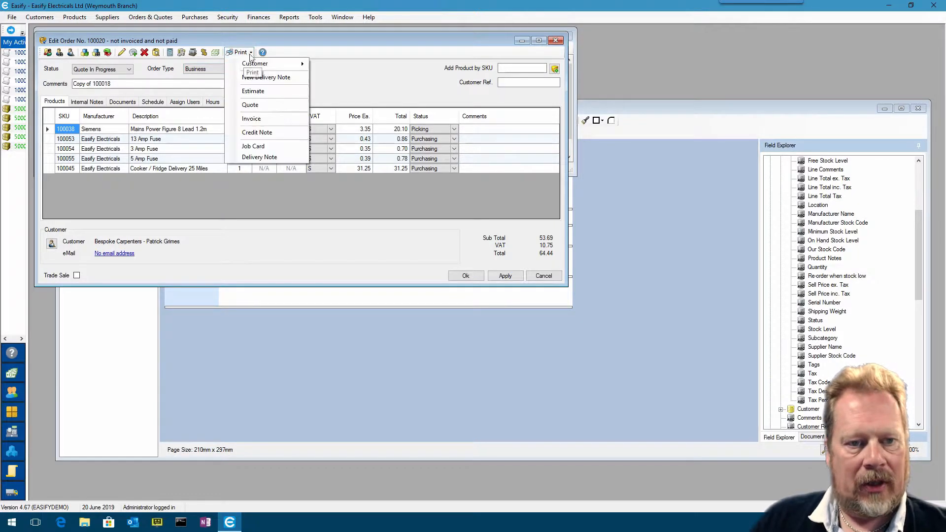
pyautogui.click(268, 77)
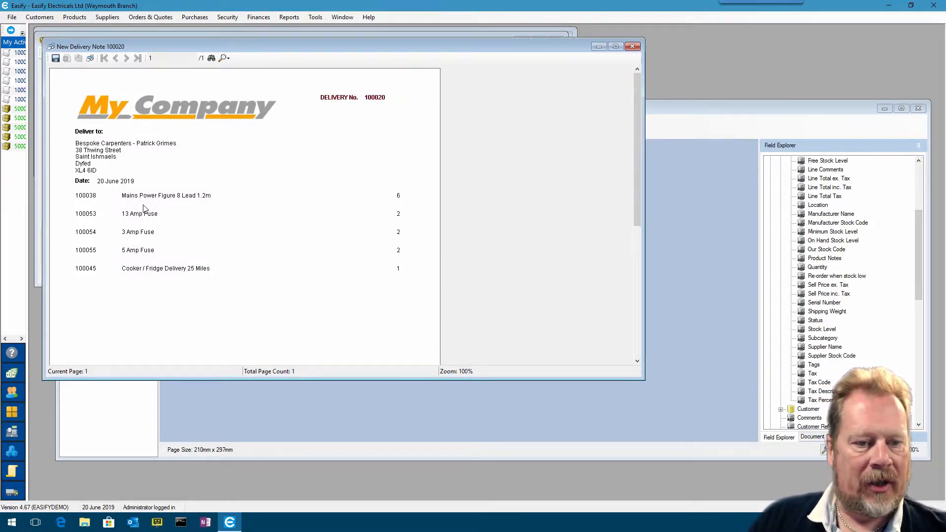
pyautogui.click(632, 45)
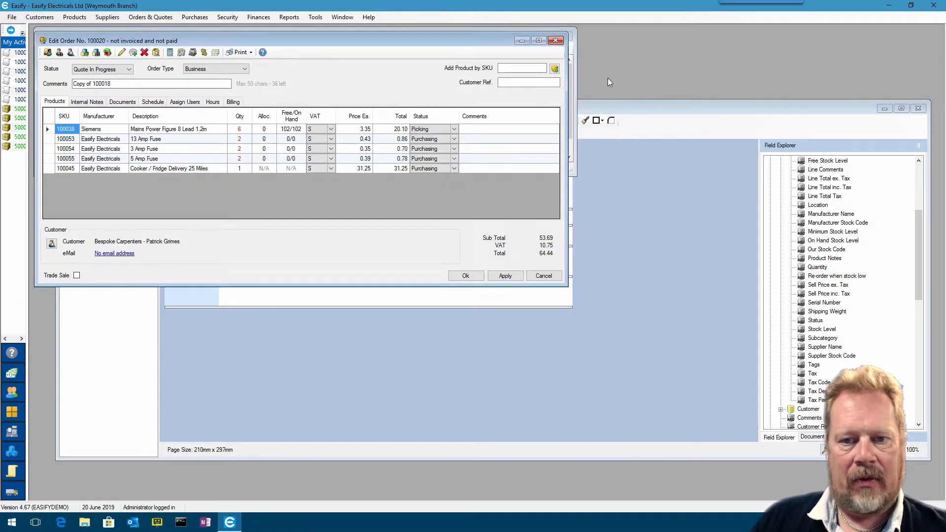
pyautogui.click(555, 40)
# Return to the Paperwork Designer and nudge the stock code field up close to the top edge of the Details section
pyautogui.click(616, 109)
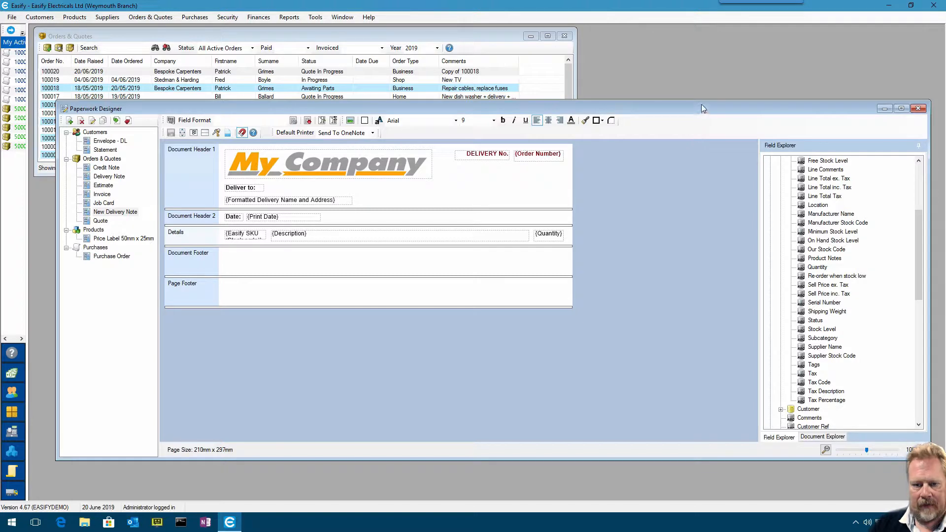
pyautogui.moveTo(702, 109); pyautogui.dragTo(684, 114)
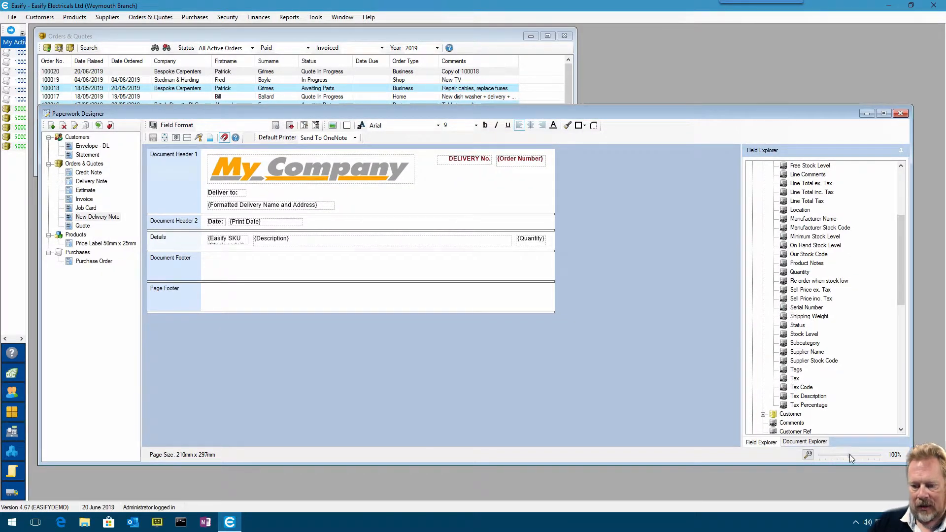
pyautogui.moveTo(850, 455); pyautogui.dragTo(856, 454)
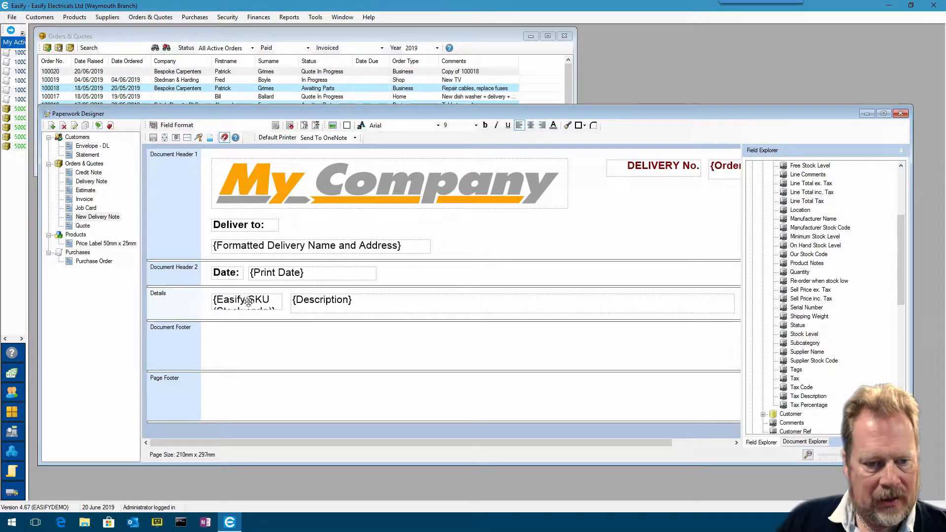
pyautogui.moveTo(249, 302); pyautogui.dragTo(253, 301)
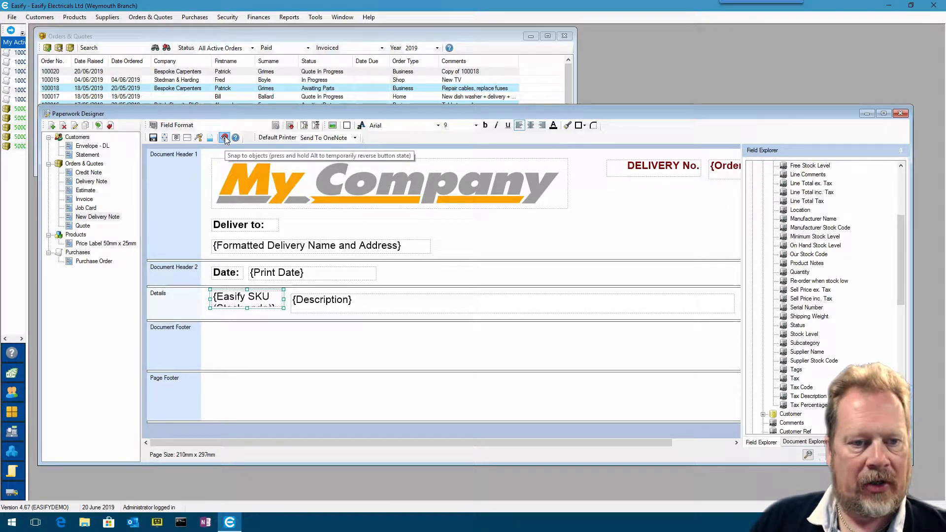
pyautogui.click(224, 138)
pyautogui.moveTo(254, 303); pyautogui.dragTo(253, 305)
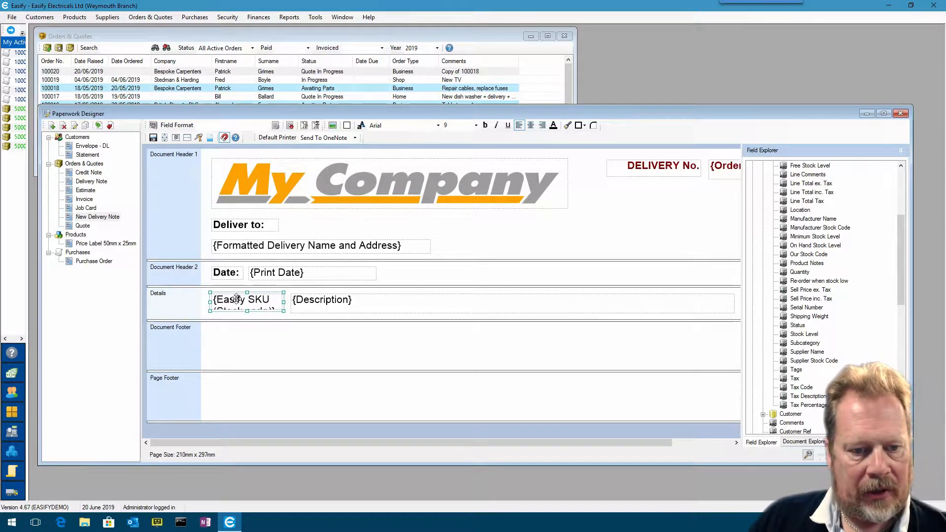
pyautogui.moveTo(237, 299); pyautogui.dragTo(241, 307)
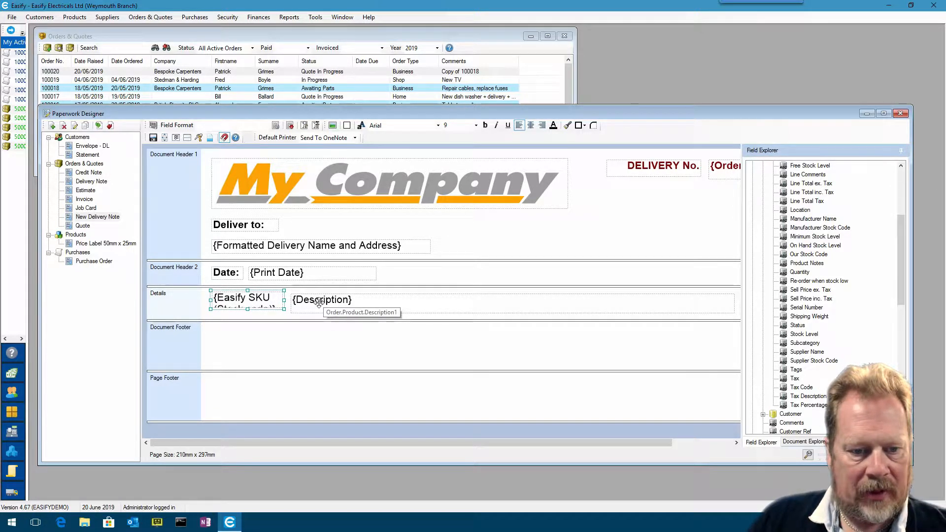
# Move the Description and Quantity fields up so their top edges line up with the stock code field
pyautogui.moveTo(319, 302); pyautogui.dragTo(317, 302)
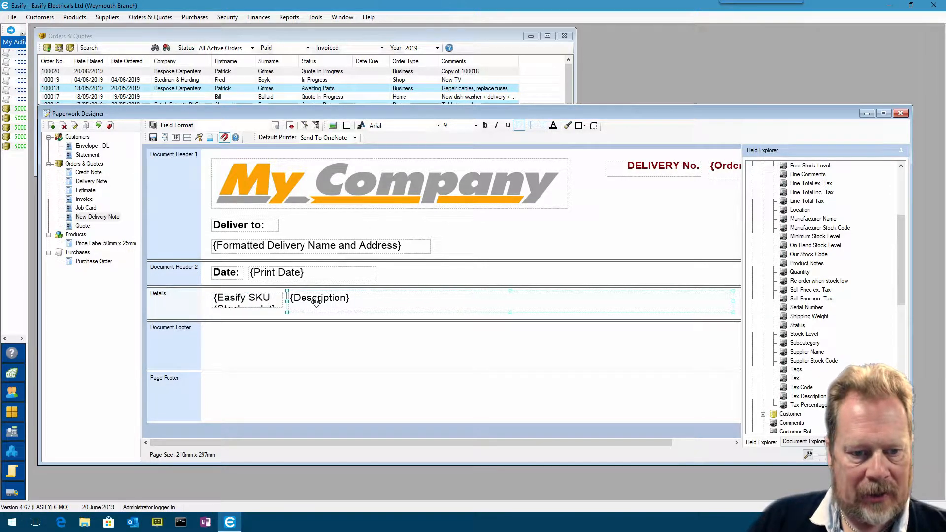
pyautogui.click(228, 300)
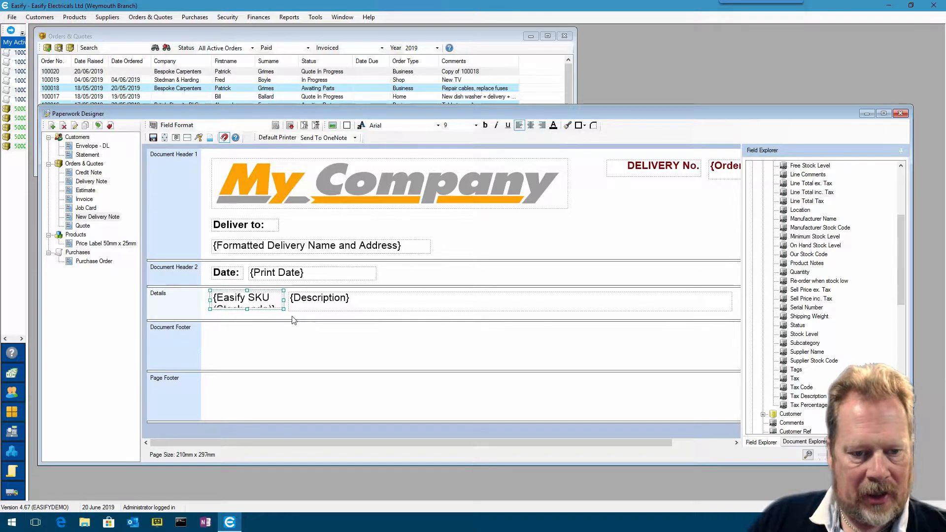
pyautogui.moveTo(442, 442); pyautogui.dragTo(587, 435)
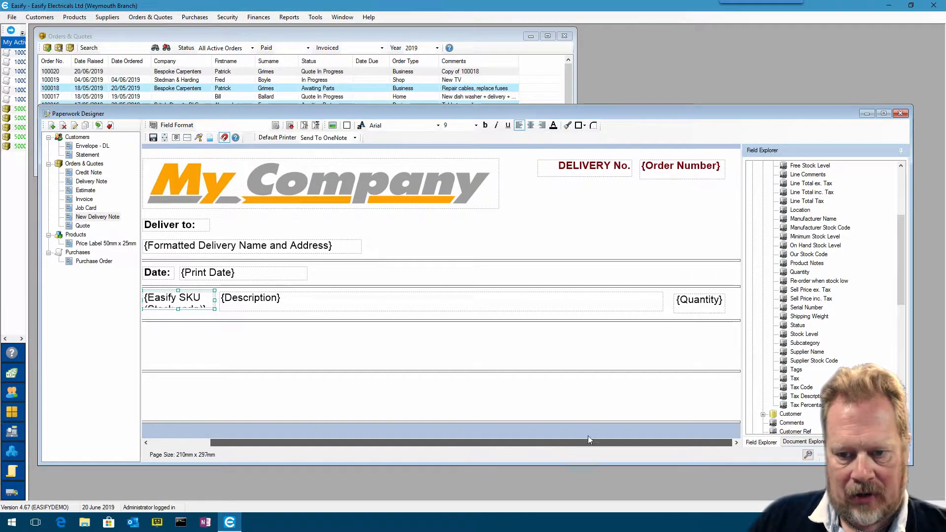
pyautogui.click(700, 303)
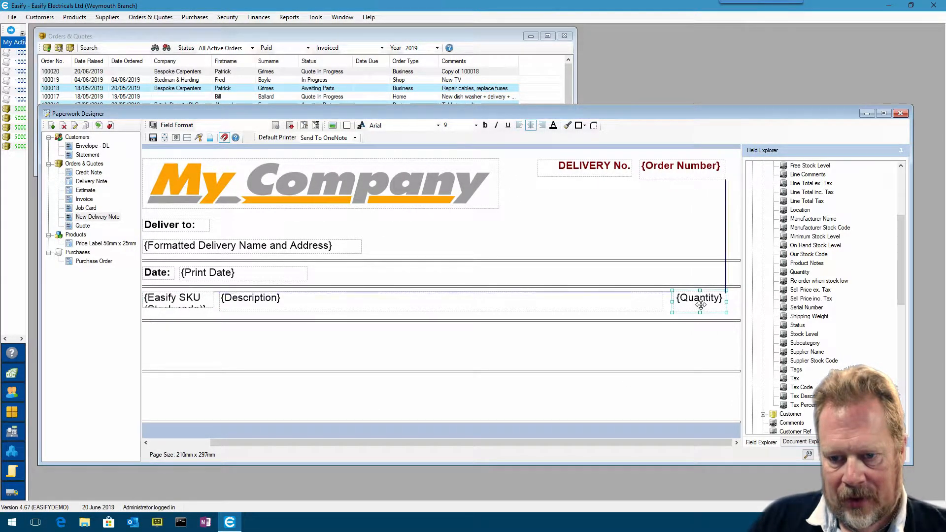
# Reduce the heights of the Quantity and Description fields to about that of the stock code field
pyautogui.moveTo(700, 312); pyautogui.dragTo(701, 309)
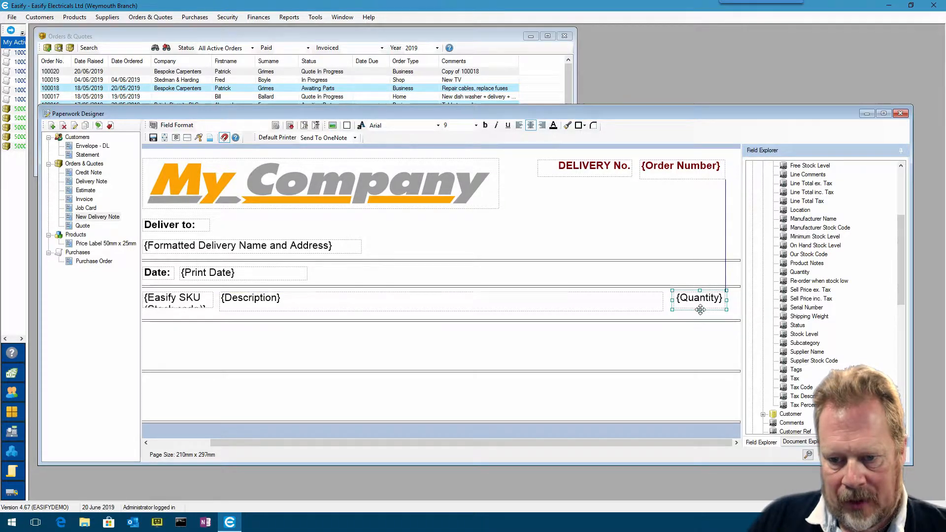
pyautogui.click(442, 309)
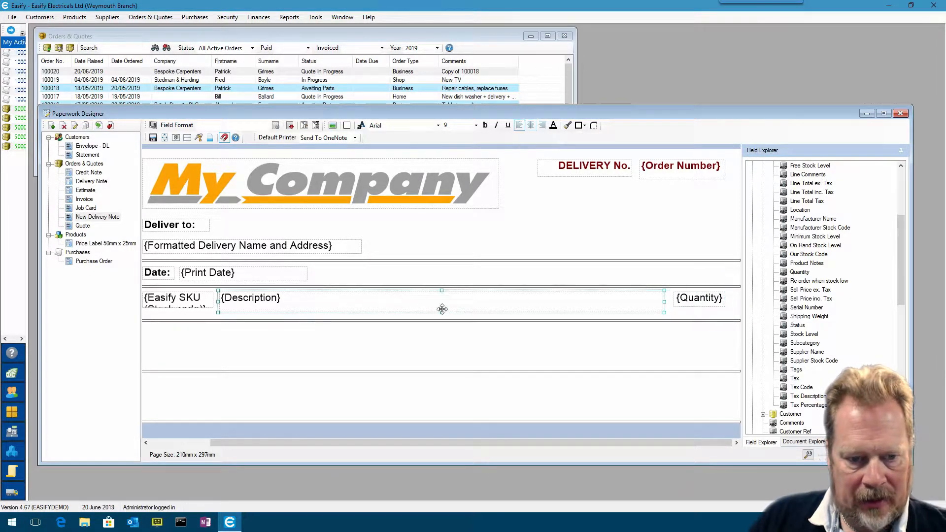
pyautogui.moveTo(442, 312); pyautogui.dragTo(442, 307)
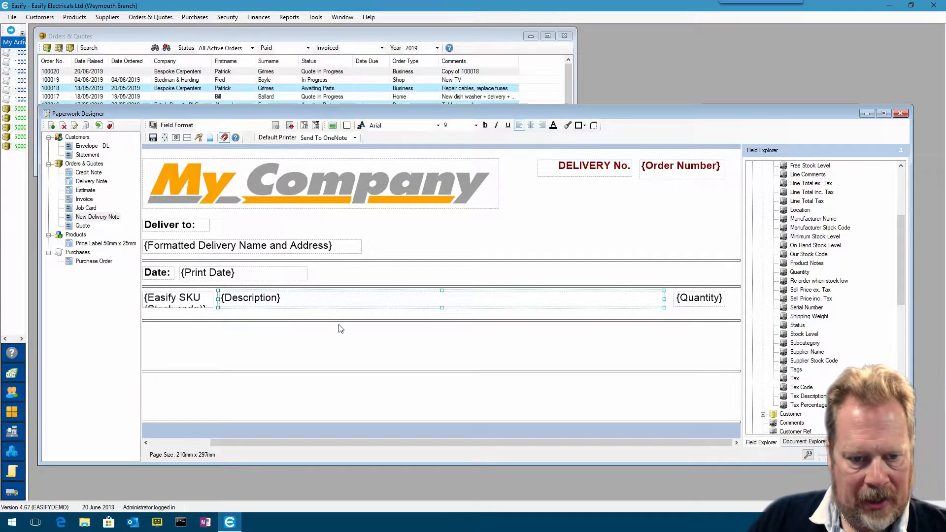
# Shrink the Details section further to just below its shortened fields and save the document
pyautogui.moveTo(339, 322); pyautogui.dragTo(343, 314)
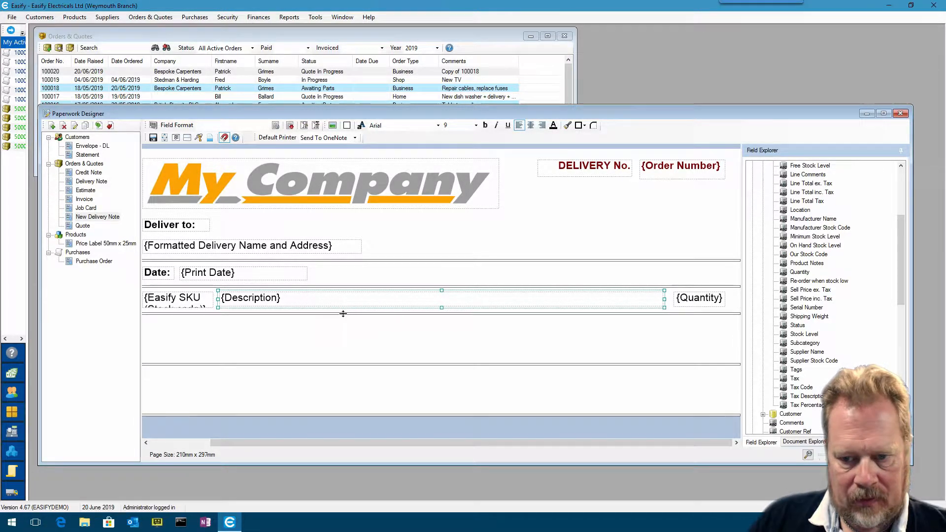
pyautogui.click(153, 138)
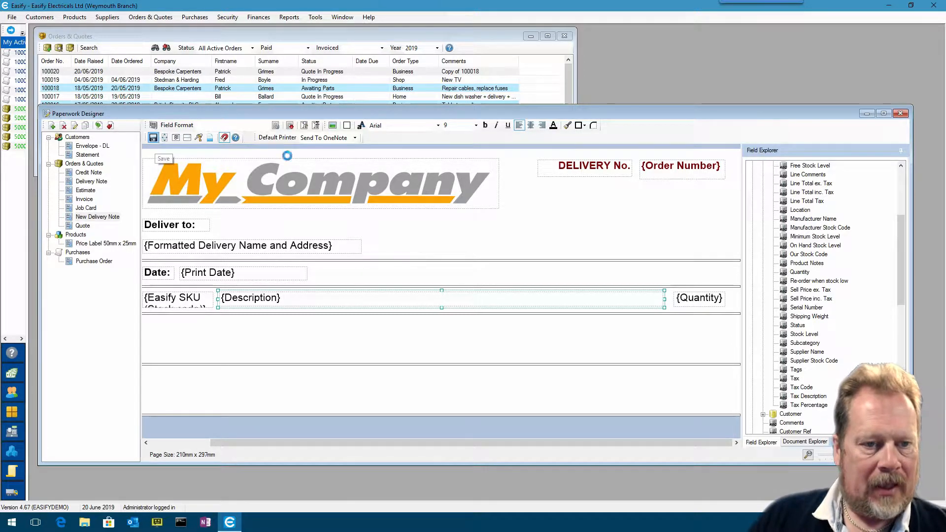
# Preview the saved New Delivery Note for the newest Bespoke Carpenters order at full page width, check its line spacing, and close everything
pyautogui.doubleClick(182, 72)
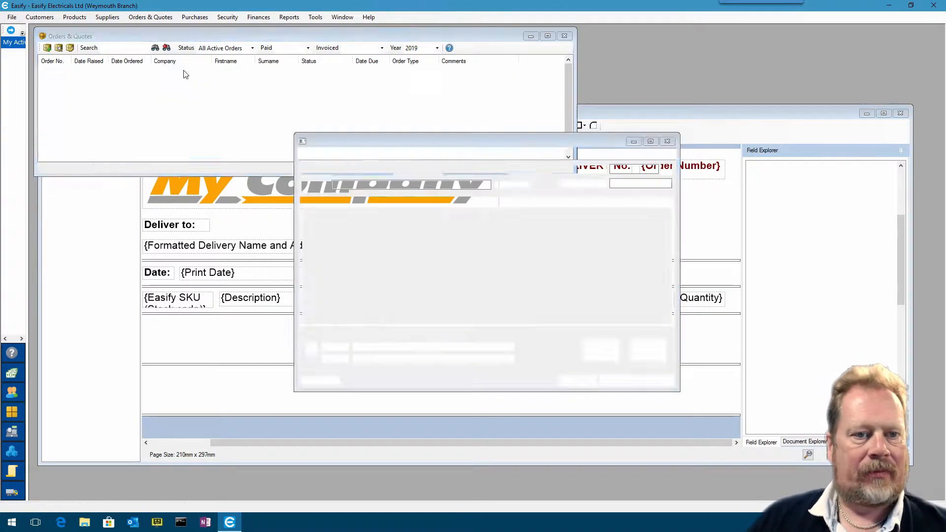
pyautogui.click(242, 52)
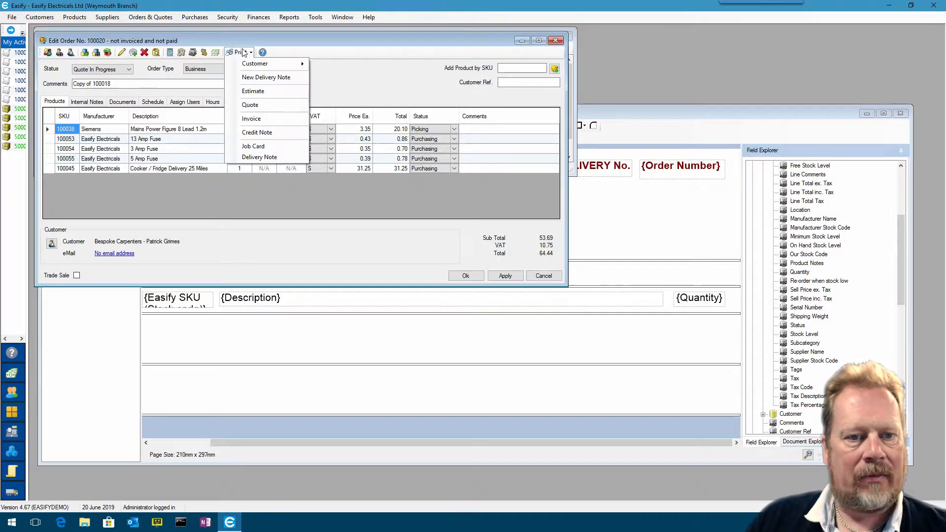
pyautogui.click(274, 80)
pyautogui.moveTo(342, 71); pyautogui.dragTo(424, 56)
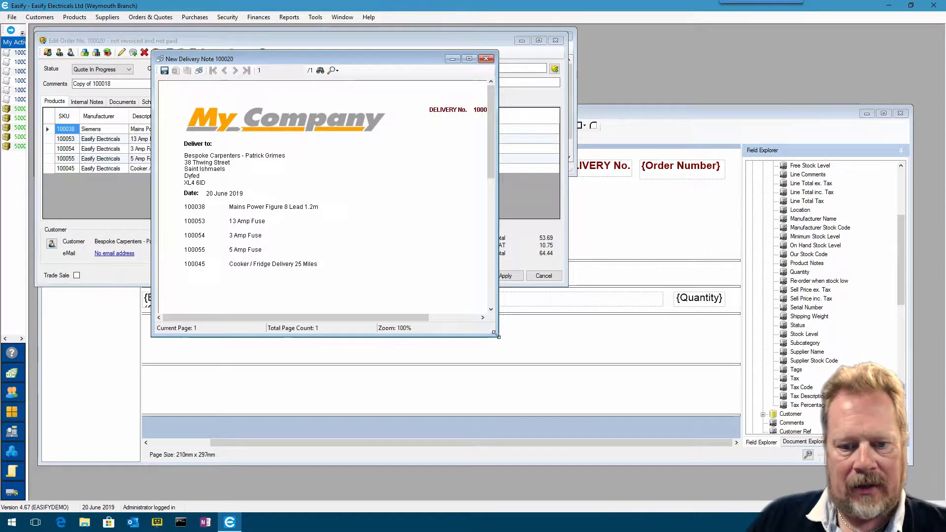
pyautogui.moveTo(497, 336); pyautogui.dragTo(653, 435)
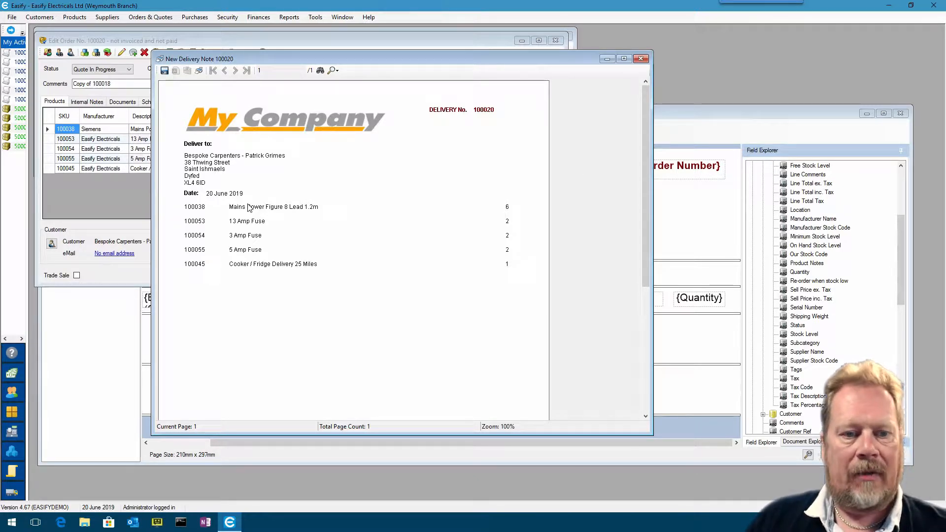
pyautogui.click(642, 58)
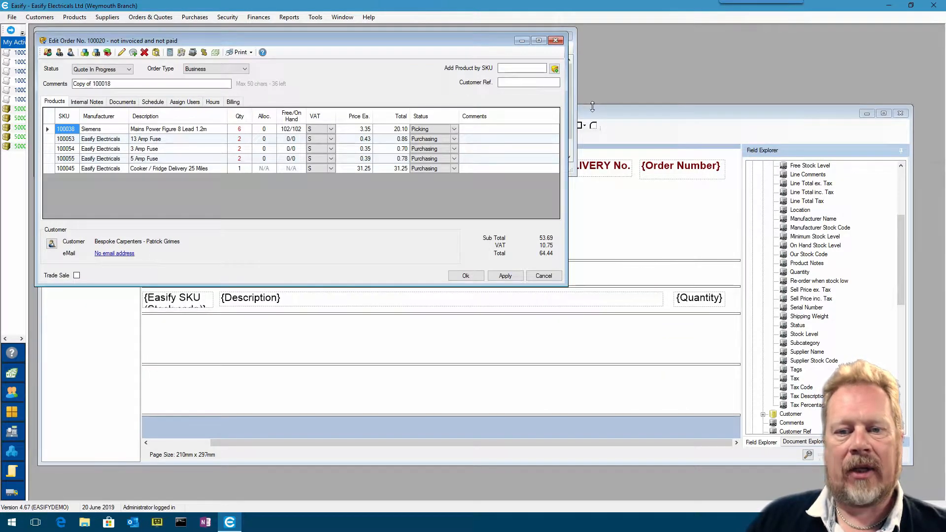
pyautogui.click(555, 40)
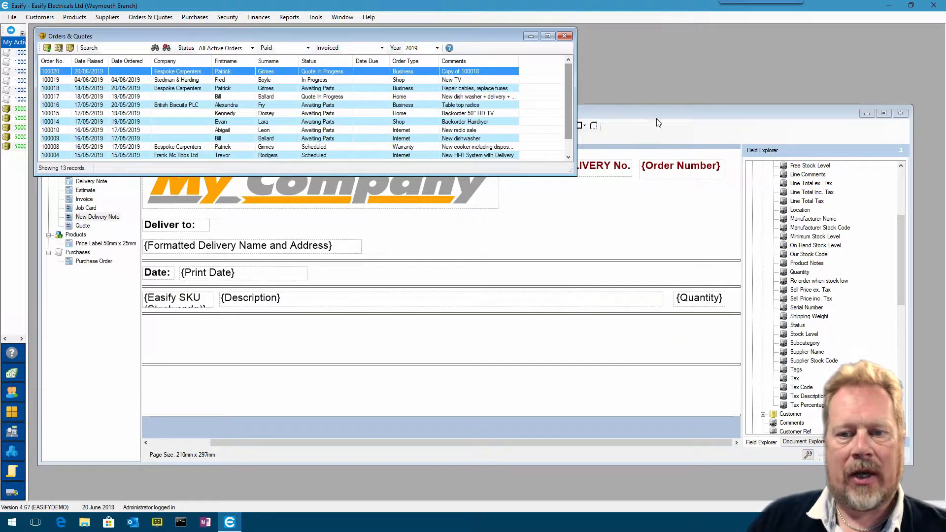
# Bring the Paperwork Designer back to the front and zoom out until the full template width fits
pyautogui.moveTo(658, 113); pyautogui.dragTo(668, 123)
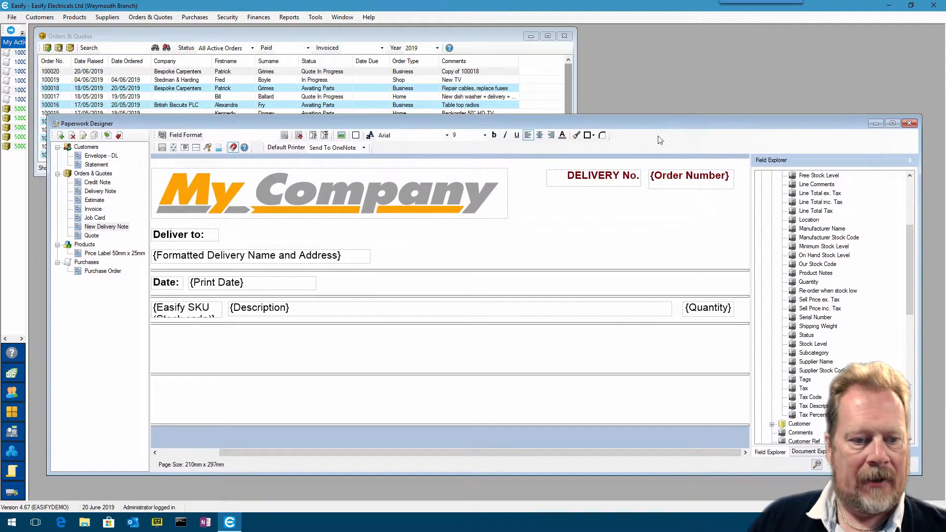
pyautogui.moveTo(588, 453); pyautogui.dragTo(532, 454)
pyautogui.moveTo(857, 465); pyautogui.dragTo(852, 464)
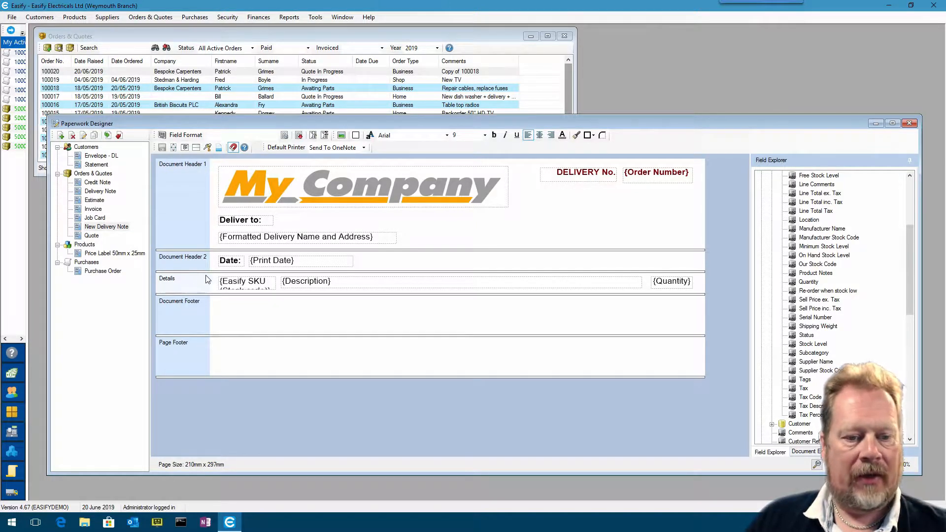
# Make the Page Header section visible in the New Delivery Note template
pyautogui.click(195, 148)
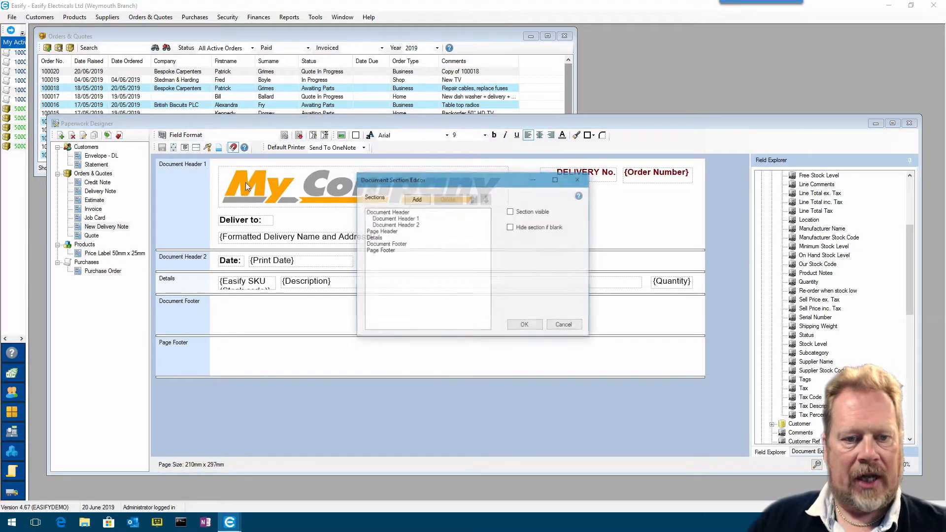
pyautogui.click(388, 231)
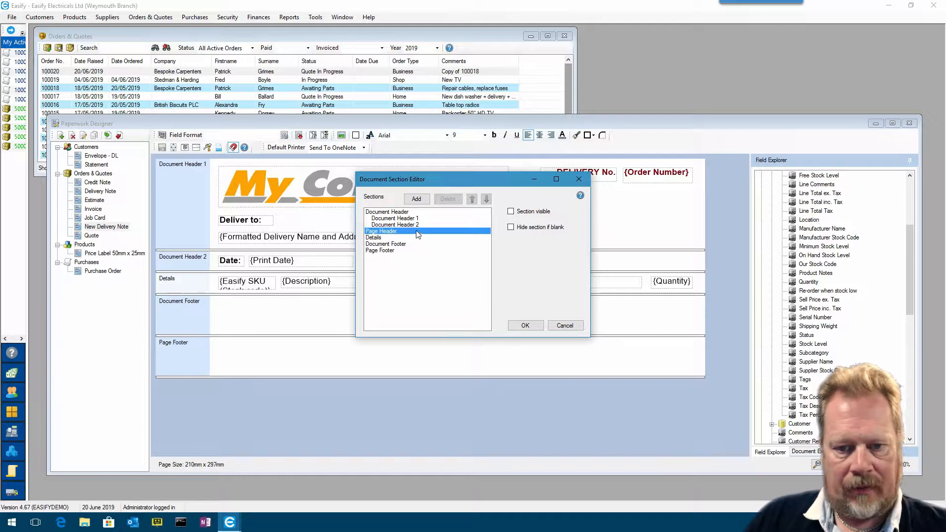
pyautogui.click(511, 211)
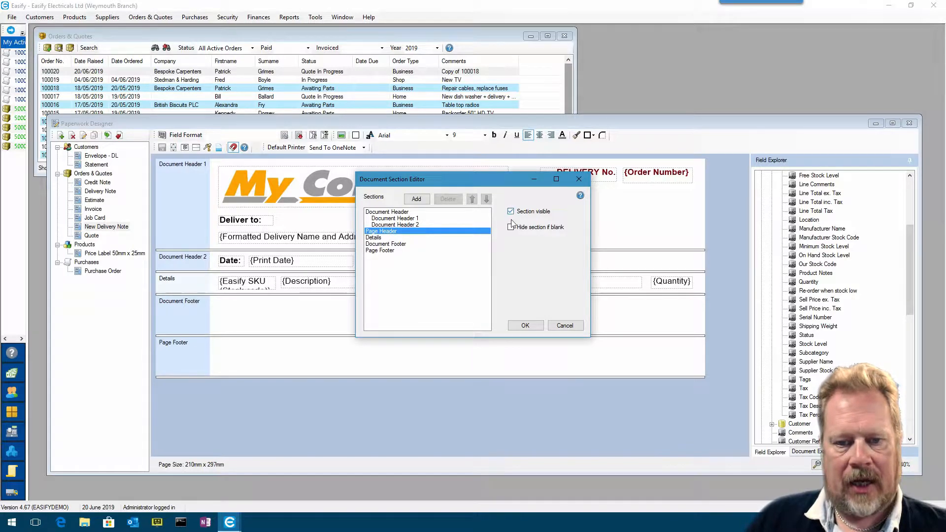
pyautogui.click(526, 326)
# Add a text label reading "SKU" to the Page Header section, near the stock code column
pyautogui.click(237, 283)
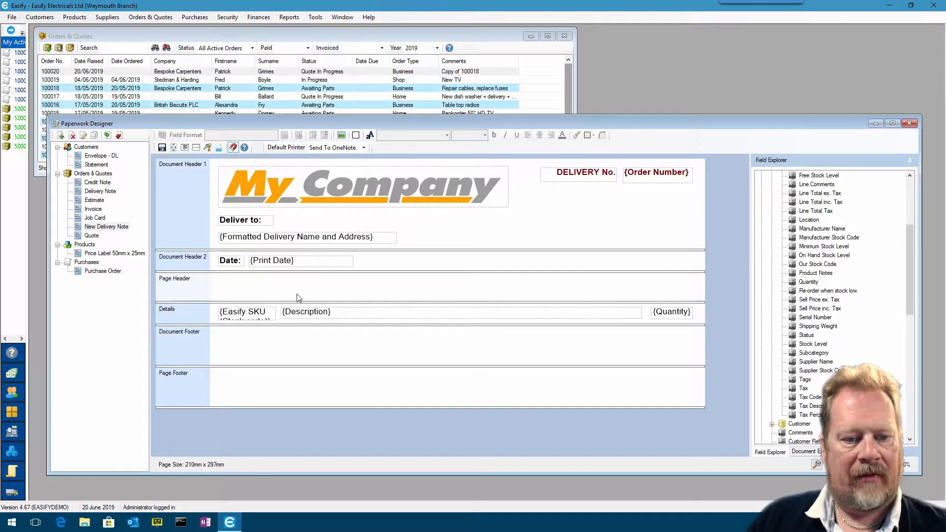
pyautogui.moveTo(395, 122)
pyautogui.mouseDown()
pyautogui.moveTo(394, 99)
pyautogui.moveTo(393, 117)
pyautogui.mouseUp()
pyautogui.click(369, 129)
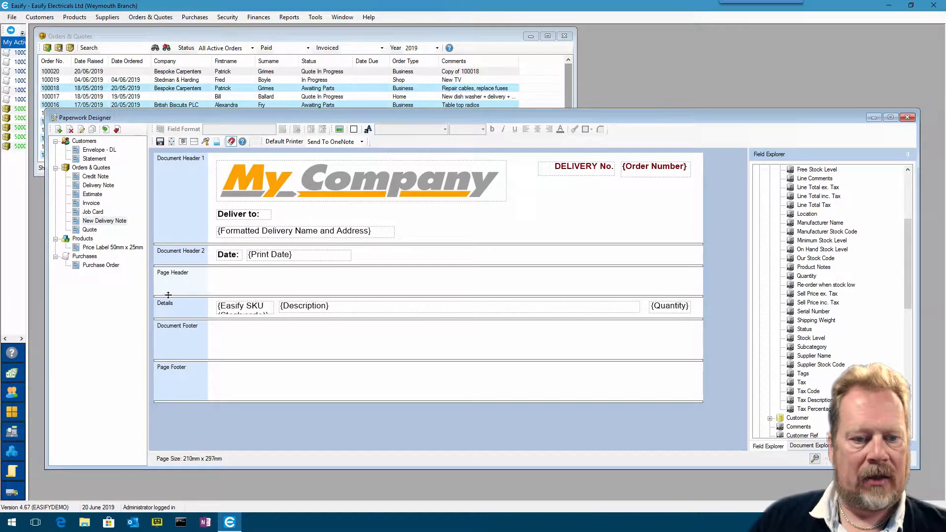
pyautogui.click(369, 129)
pyautogui.click(230, 291)
pyautogui.moveTo(234, 274); pyautogui.dragTo(250, 279)
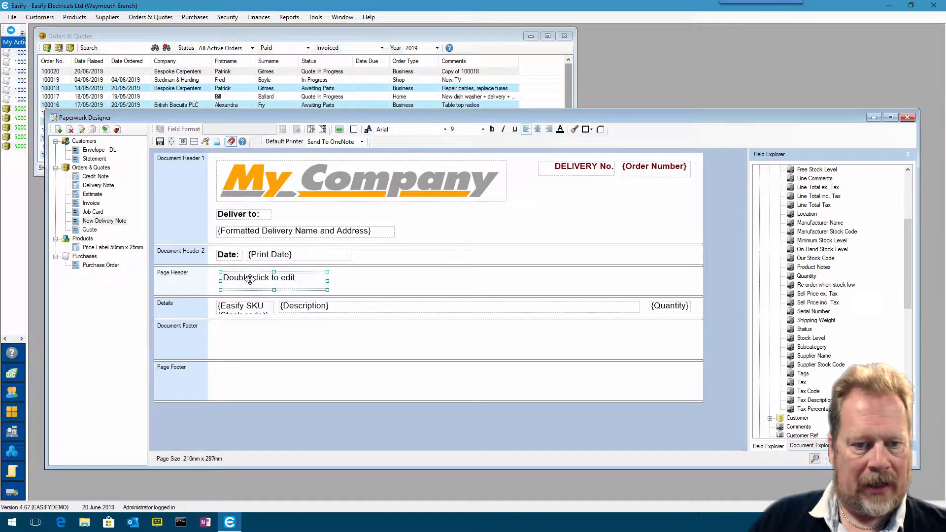
pyautogui.doubleClick(251, 279)
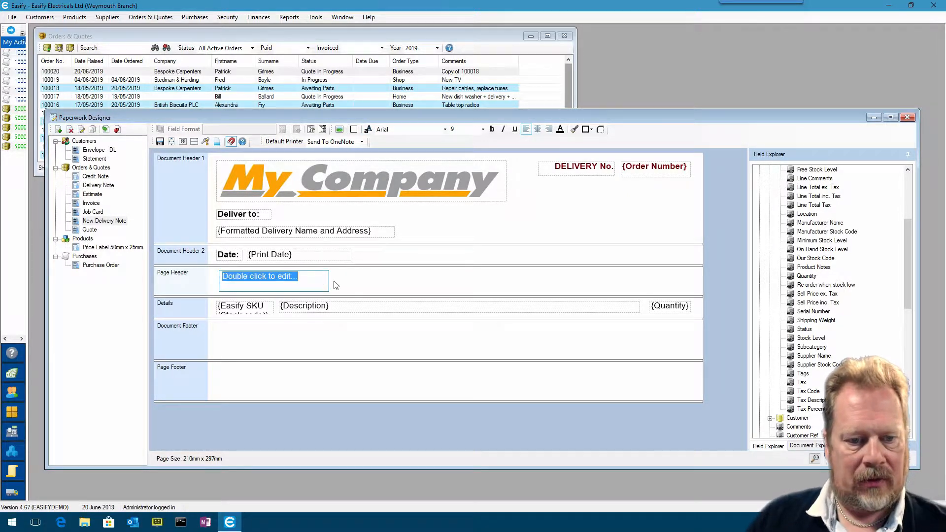
pyautogui.write('SKU')
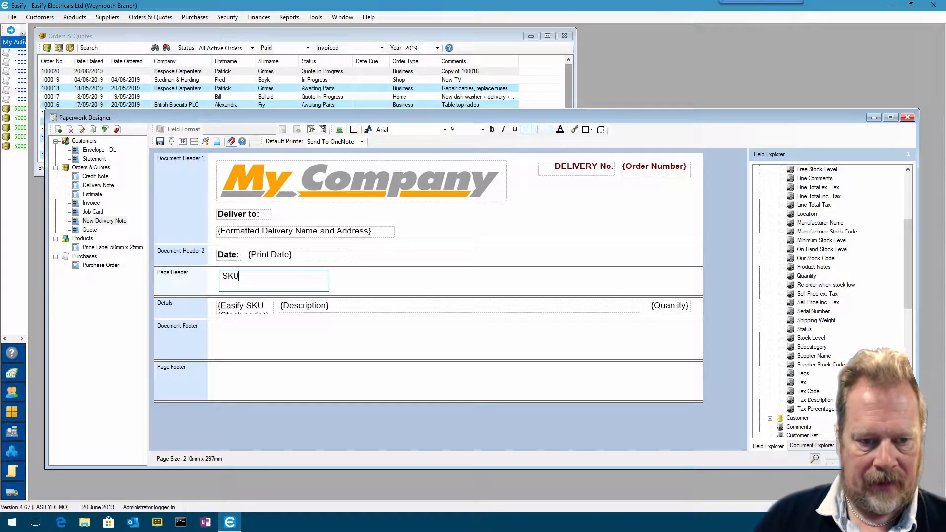
pyautogui.click(388, 285)
# Shrink the SKU label, align it in bold above the stock code field, and shorten the Page Header section to just below it
pyautogui.click(260, 281)
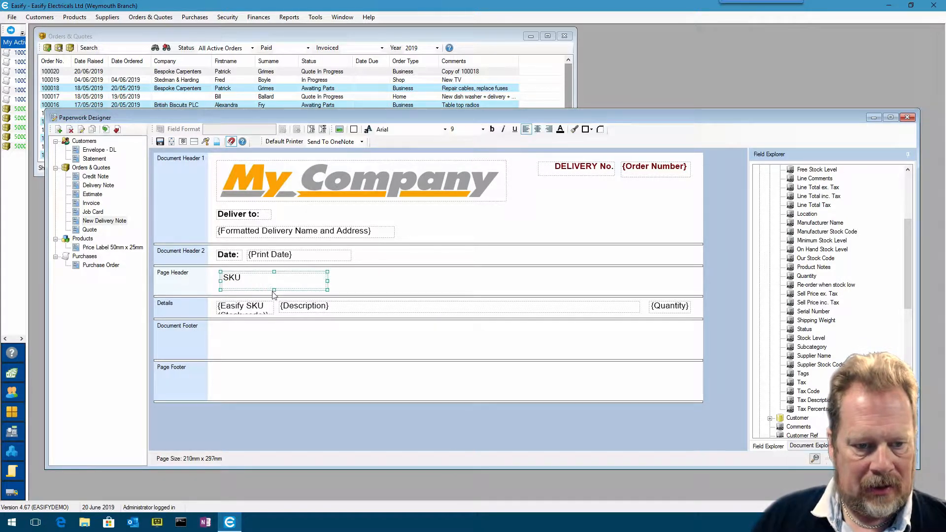
pyautogui.moveTo(275, 294); pyautogui.dragTo(249, 274)
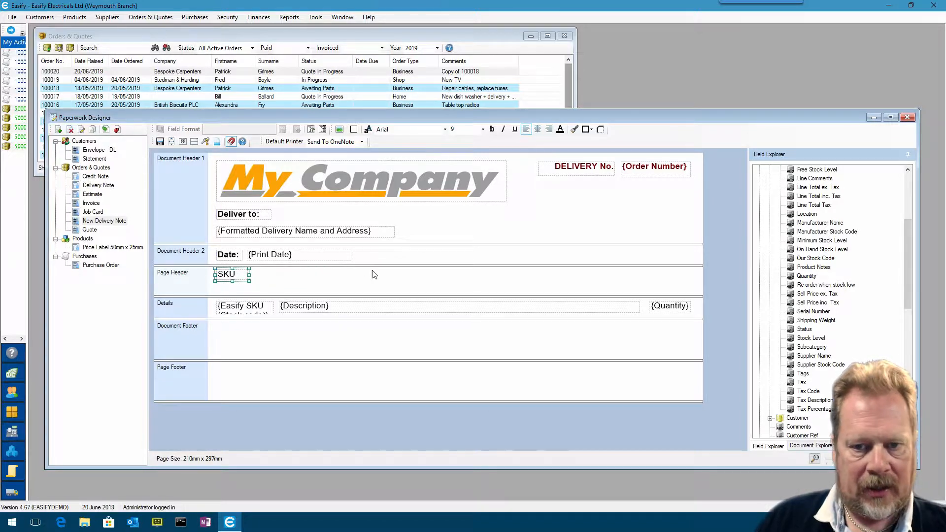
pyautogui.click(493, 131)
pyautogui.moveTo(230, 281); pyautogui.dragTo(241, 292)
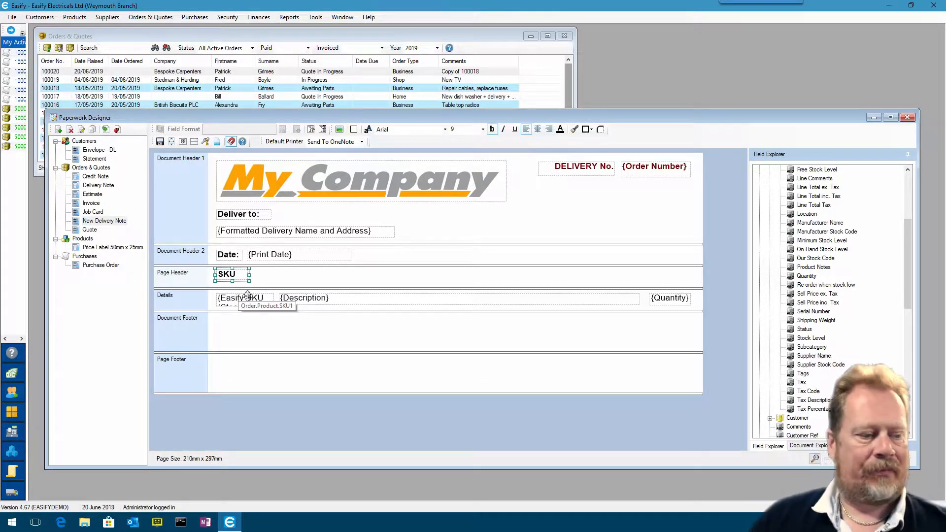
pyautogui.click(312, 278)
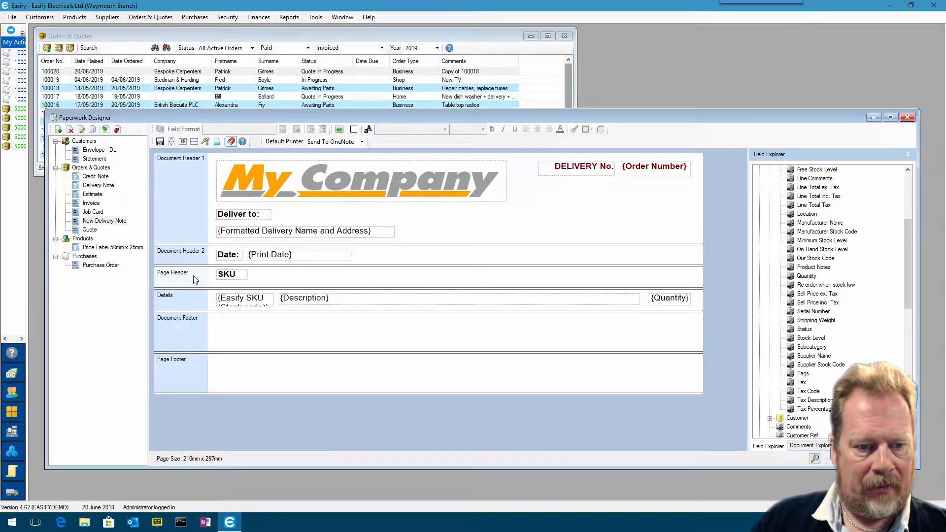
# Add a text label reading "Description" to the Page Header section, beside the SKU label
pyautogui.click(368, 129)
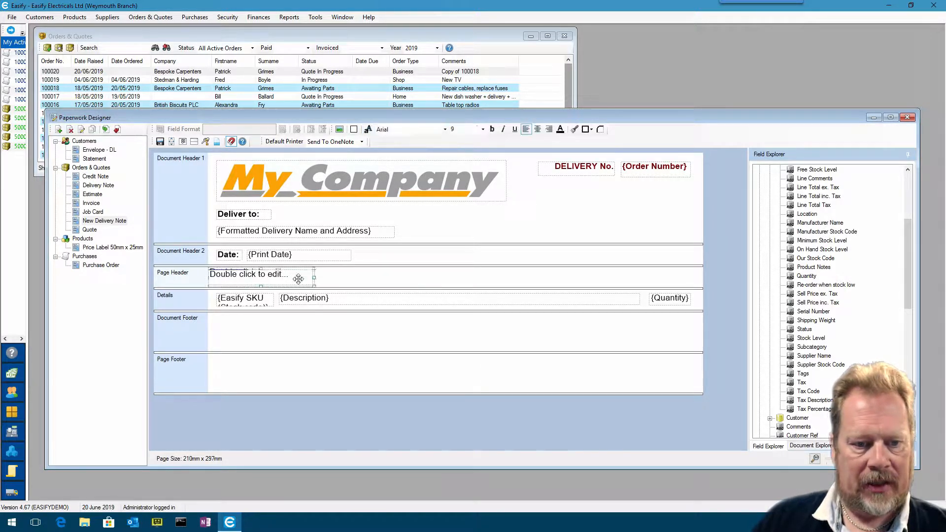
pyautogui.click(292, 272)
pyautogui.doubleClick(350, 276)
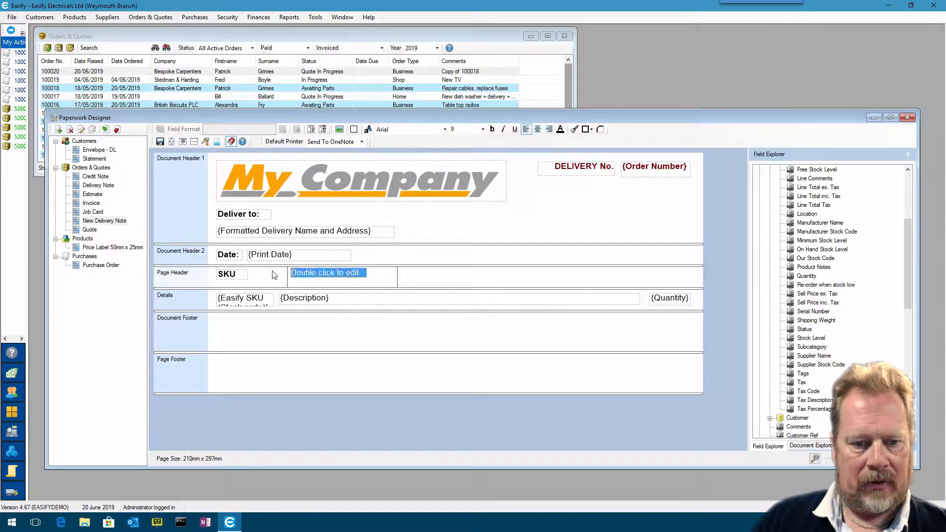
pyautogui.write('Description')
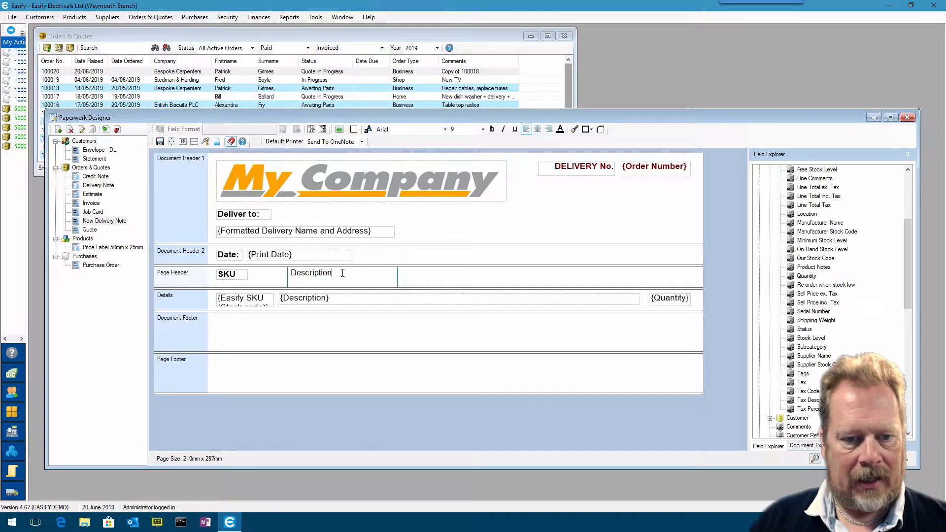
pyautogui.moveTo(343, 273); pyautogui.dragTo(273, 273)
pyautogui.click(423, 276)
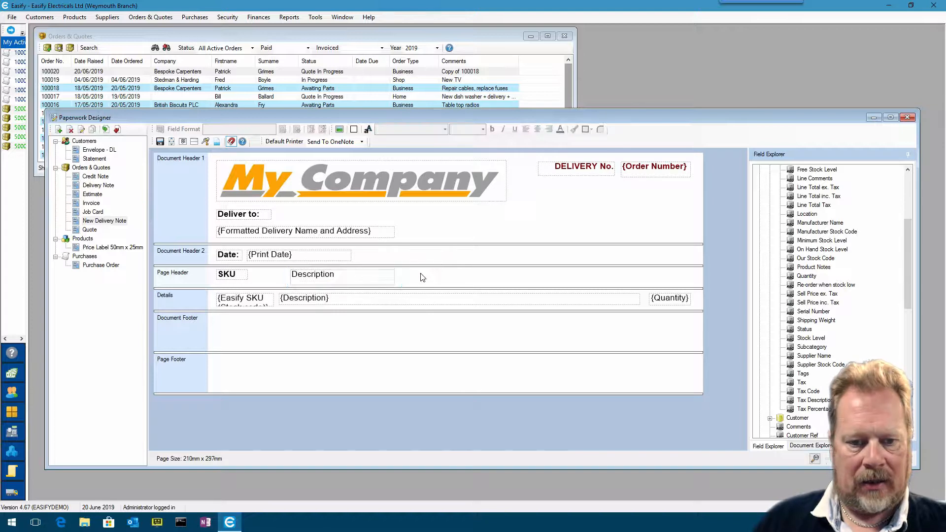
# Reduce the Description label to one line high, make it bold, and align its left edge with the Description field below
pyautogui.click(332, 275)
pyautogui.moveTo(342, 283); pyautogui.dragTo(380, 276)
pyautogui.click(491, 129)
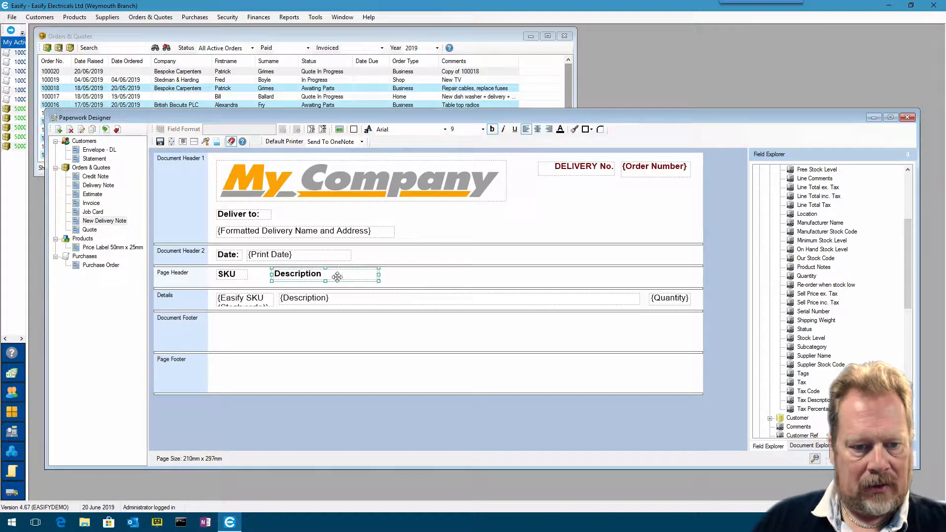
pyautogui.moveTo(298, 277); pyautogui.dragTo(305, 279)
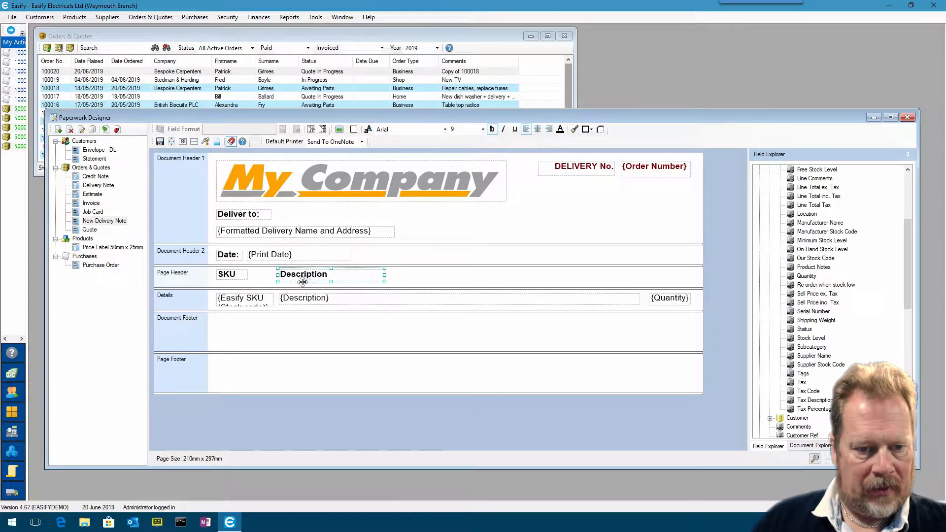
pyautogui.click(449, 277)
# Add a text label reading "Qty" to the Page Header section, to the right of the Description label
pyautogui.click(369, 129)
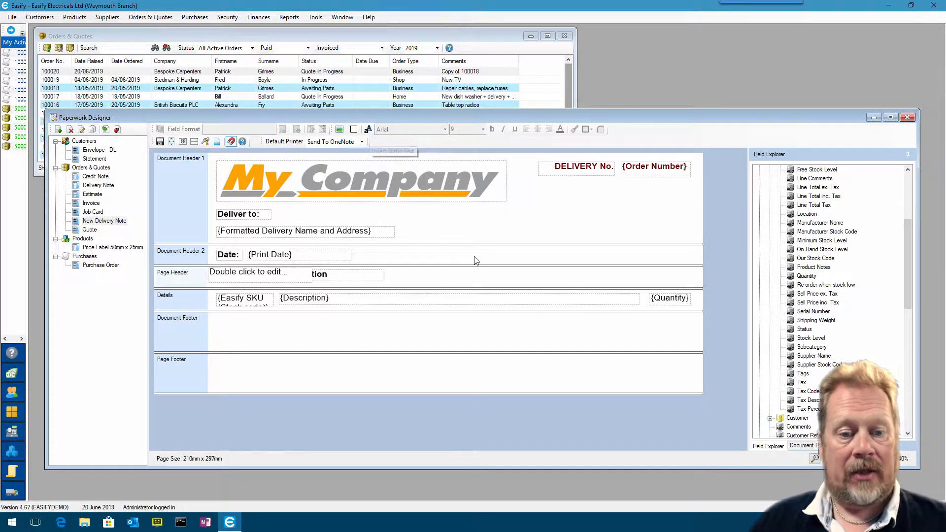
pyautogui.click(271, 277)
pyautogui.moveTo(427, 286); pyautogui.dragTo(464, 277)
pyautogui.doubleClick(536, 277)
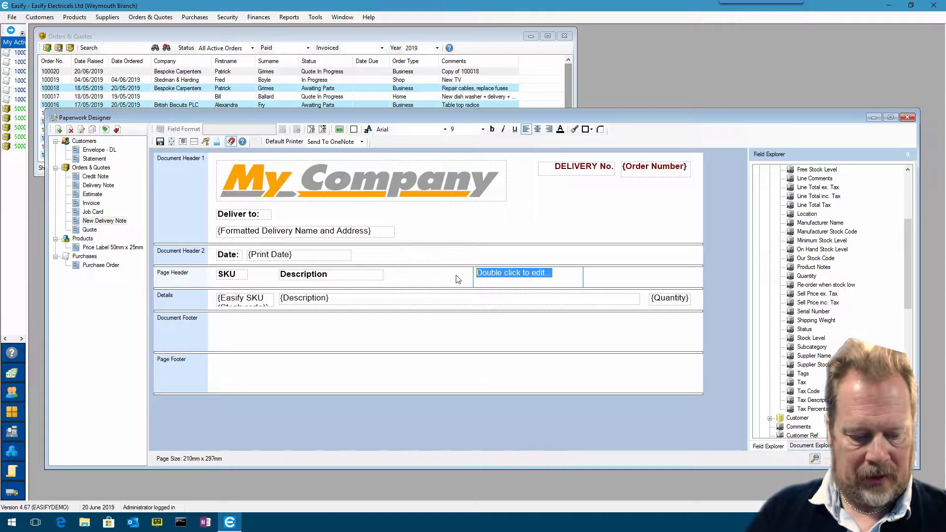
pyautogui.write('Qty')
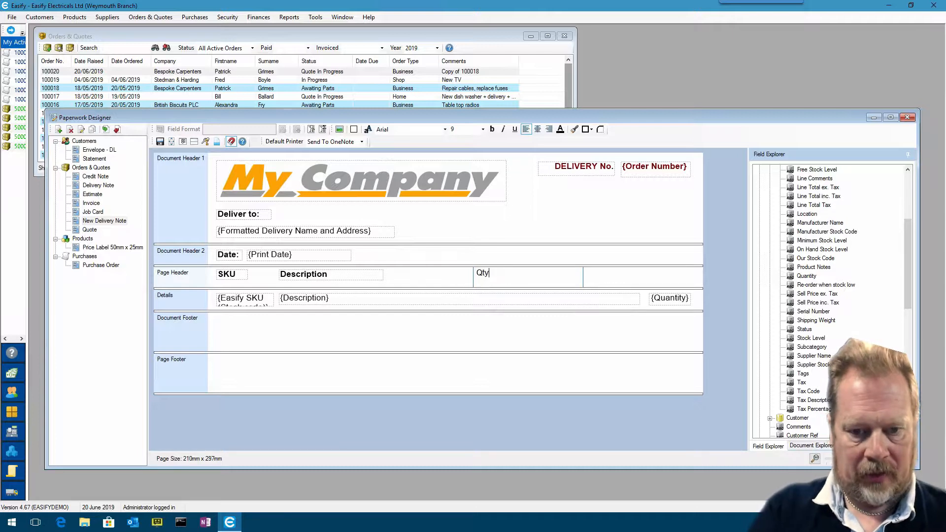
pyautogui.click(611, 277)
# Centre and bold the Qty label, fit it directly above the Quantity field, and trim the Page Header height slightly
pyautogui.click(493, 278)
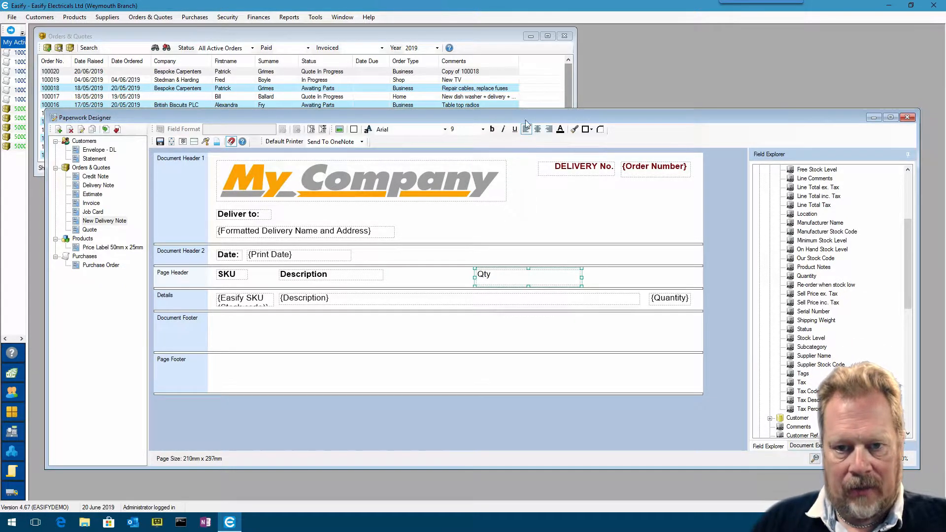
pyautogui.click(537, 129)
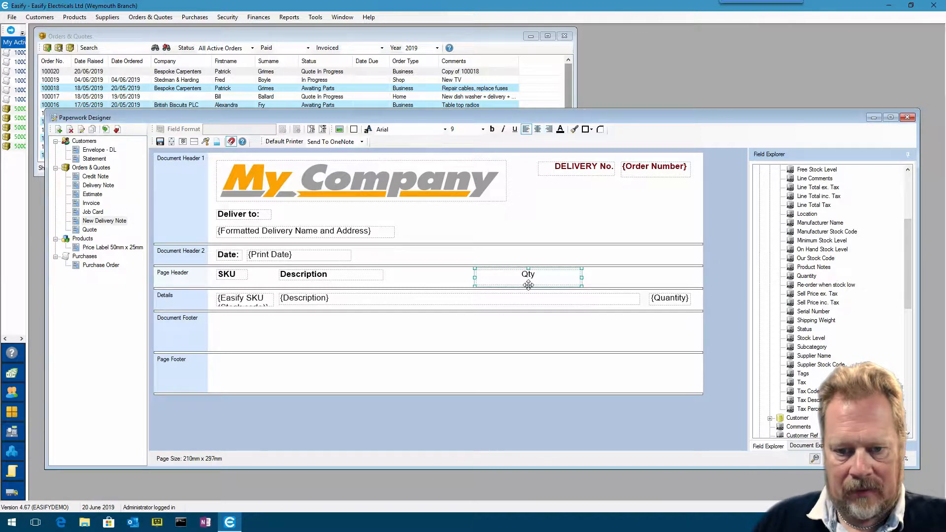
pyautogui.moveTo(528, 285); pyautogui.dragTo(687, 280)
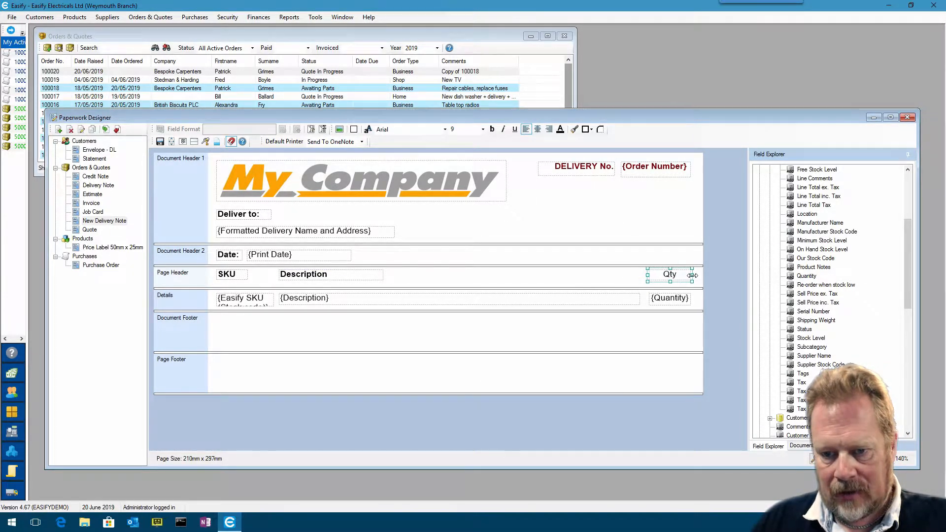
pyautogui.click(426, 276)
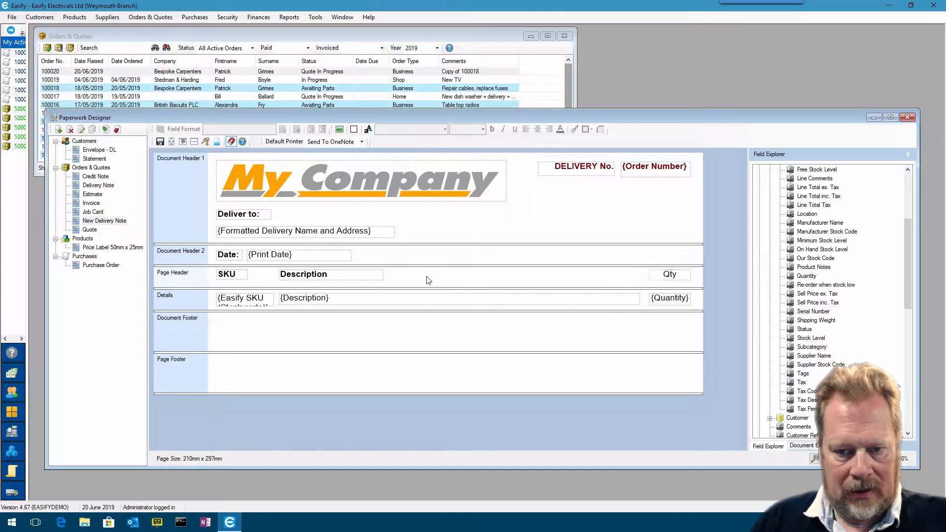
pyautogui.click(671, 274)
pyautogui.click(491, 129)
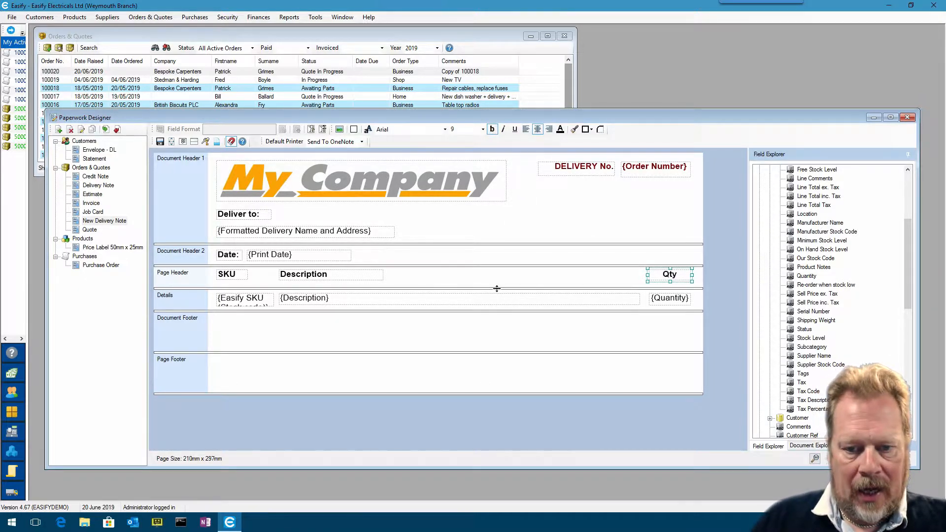
pyautogui.moveTo(497, 289); pyautogui.dragTo(498, 287)
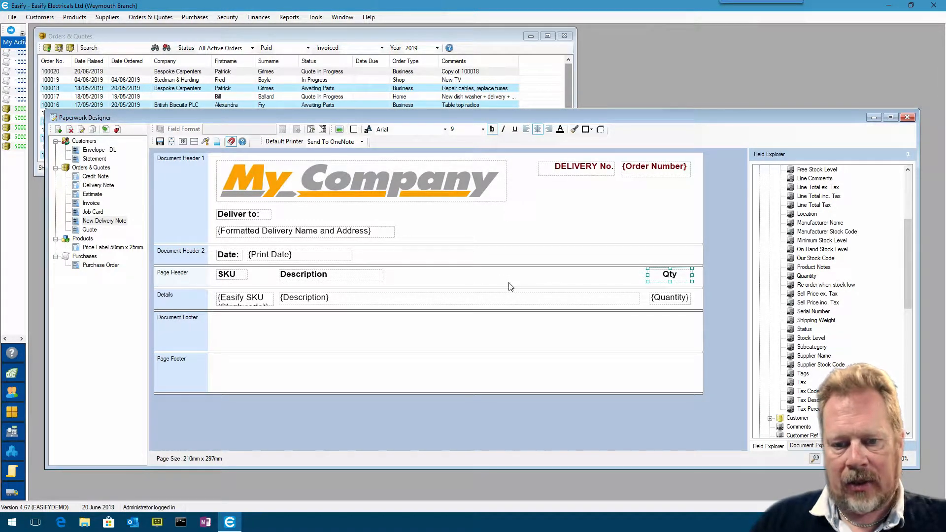
# Insert a box in the Page Header and place it, flattened, between the Description and Qty labels
pyautogui.click(448, 279)
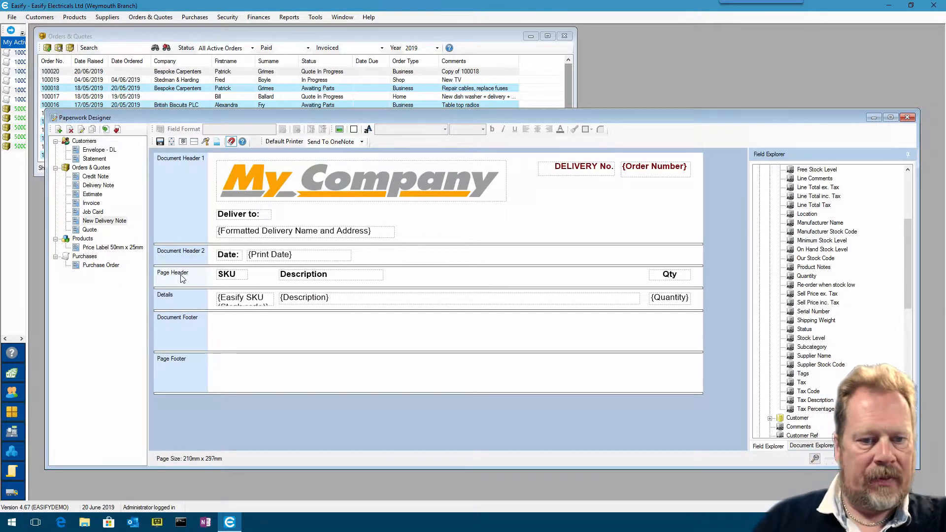
pyautogui.click(354, 129)
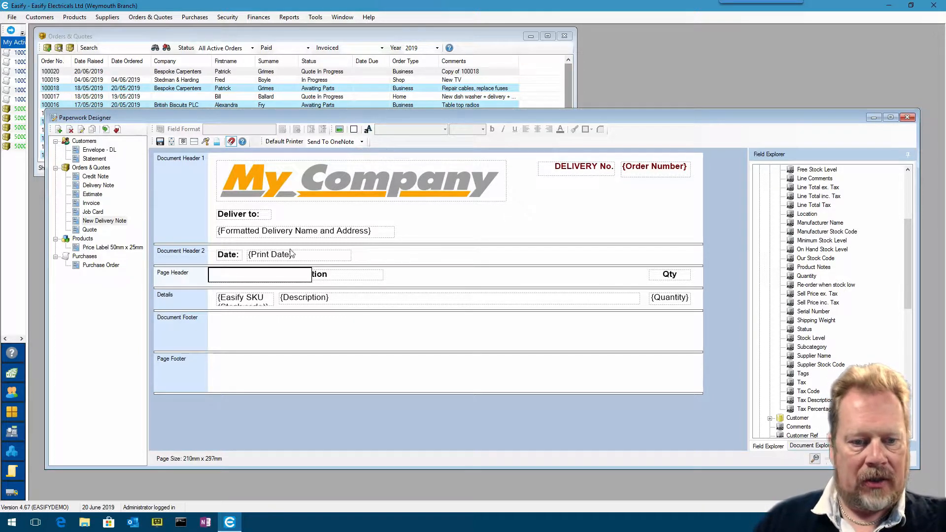
pyautogui.moveTo(272, 279); pyautogui.dragTo(463, 271)
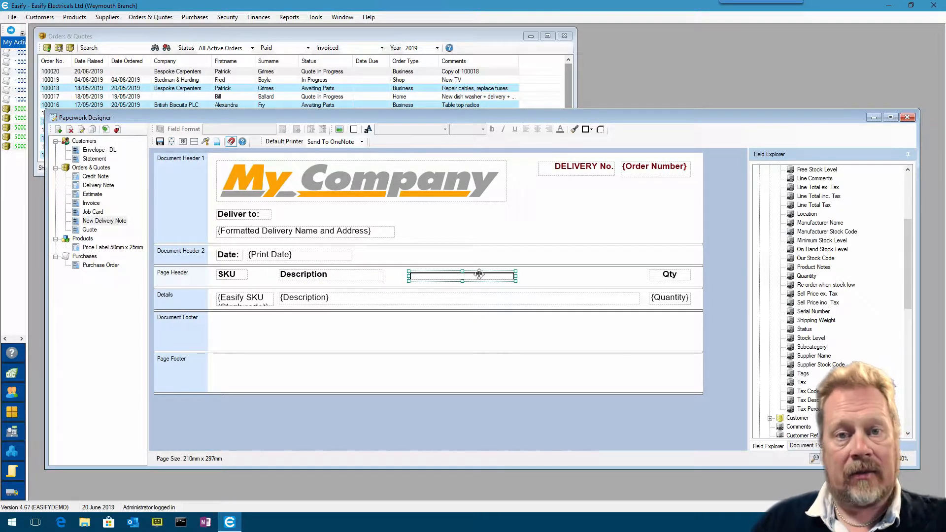
# Set the left, top and right border styles of the Page Header box to None
pyautogui.click(592, 130)
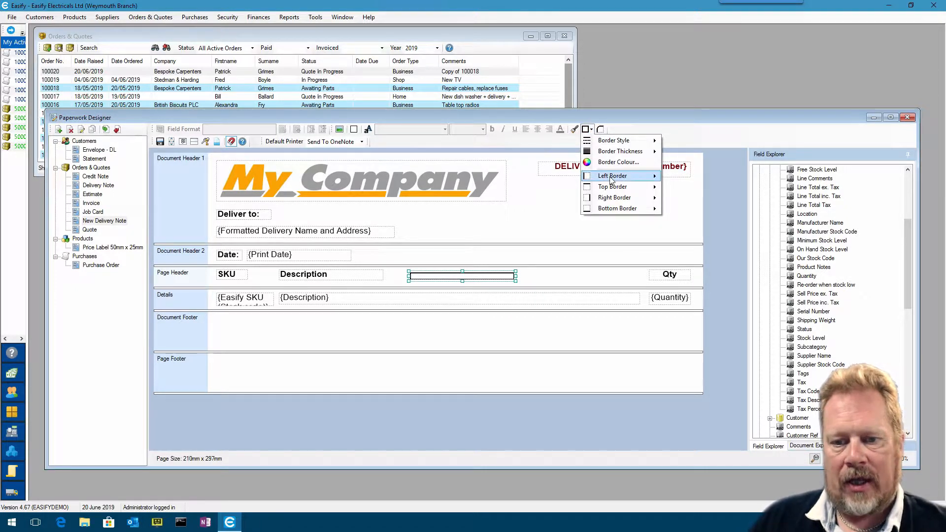
pyautogui.moveTo(614, 177)
pyautogui.moveTo(708, 179)
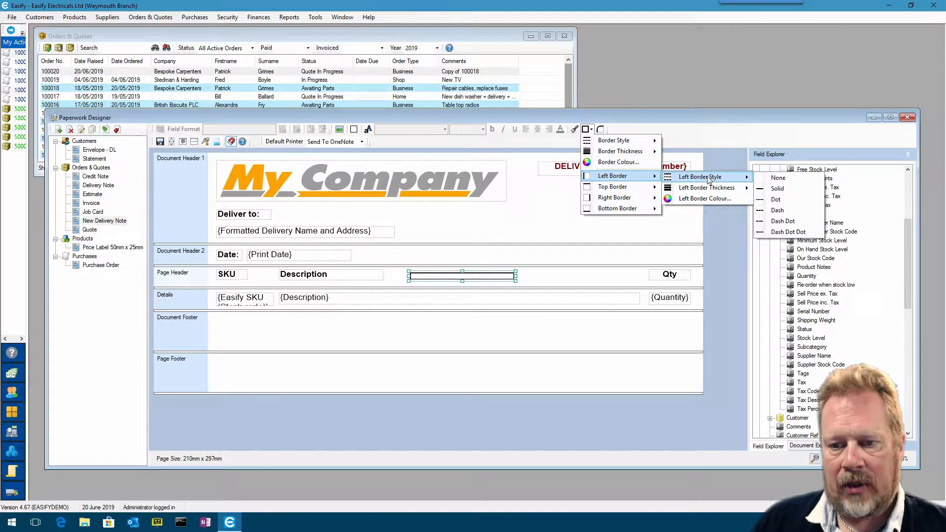
pyautogui.click(779, 179)
pyautogui.click(592, 130)
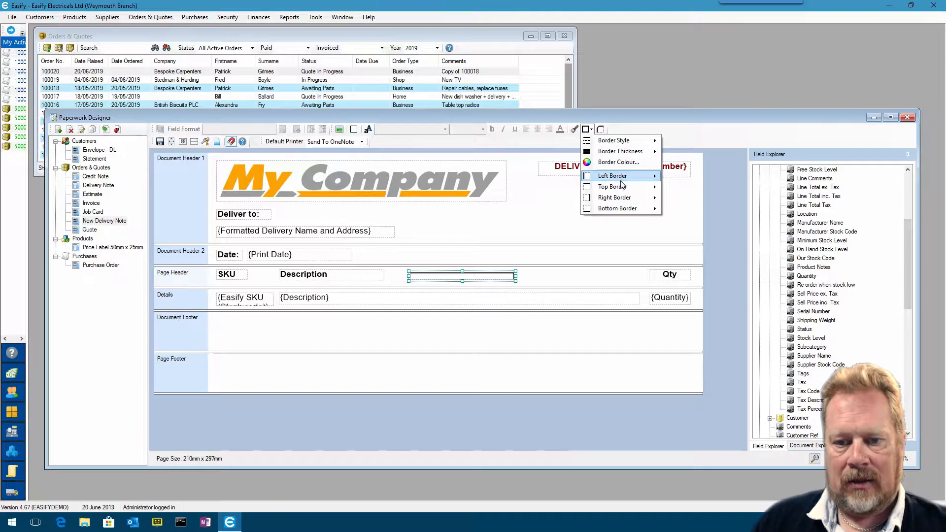
pyautogui.moveTo(622, 188)
pyautogui.moveTo(706, 191)
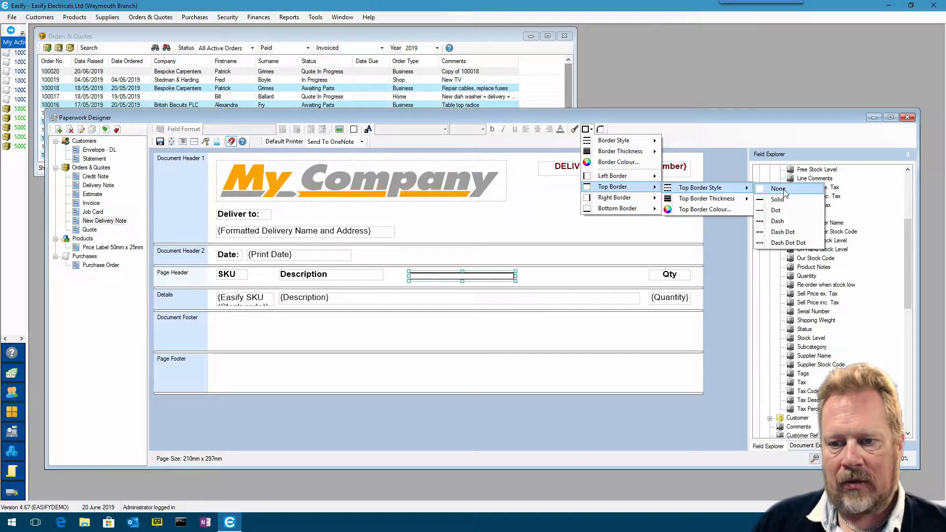
pyautogui.click(784, 193)
pyautogui.click(592, 129)
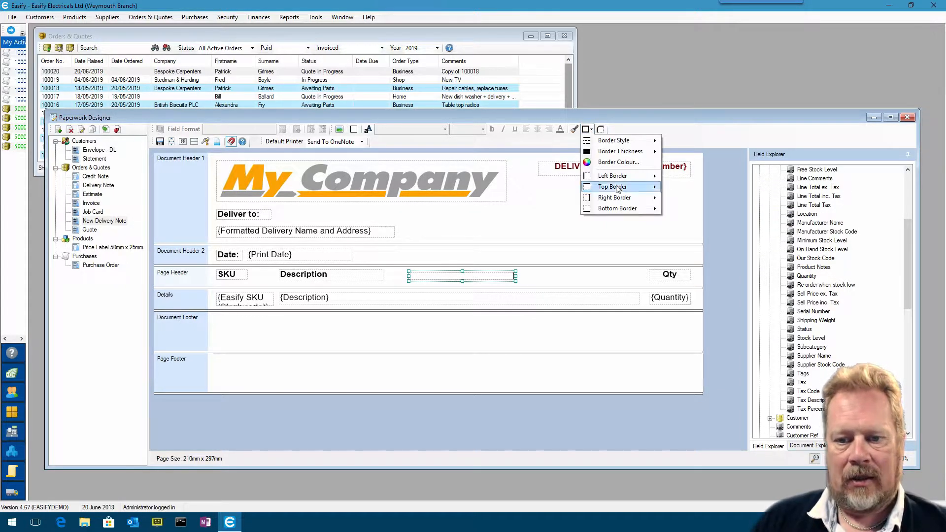
pyautogui.moveTo(616, 198)
pyautogui.moveTo(711, 200)
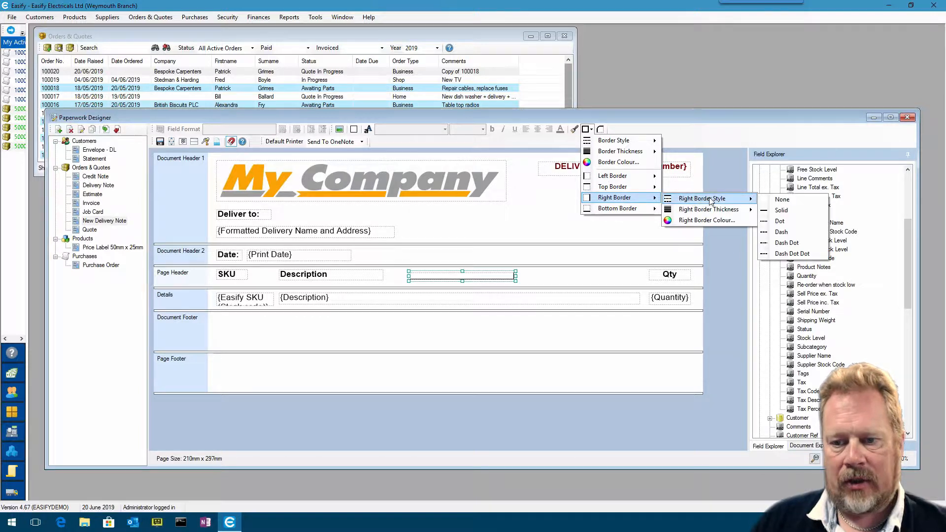
pyautogui.click(784, 199)
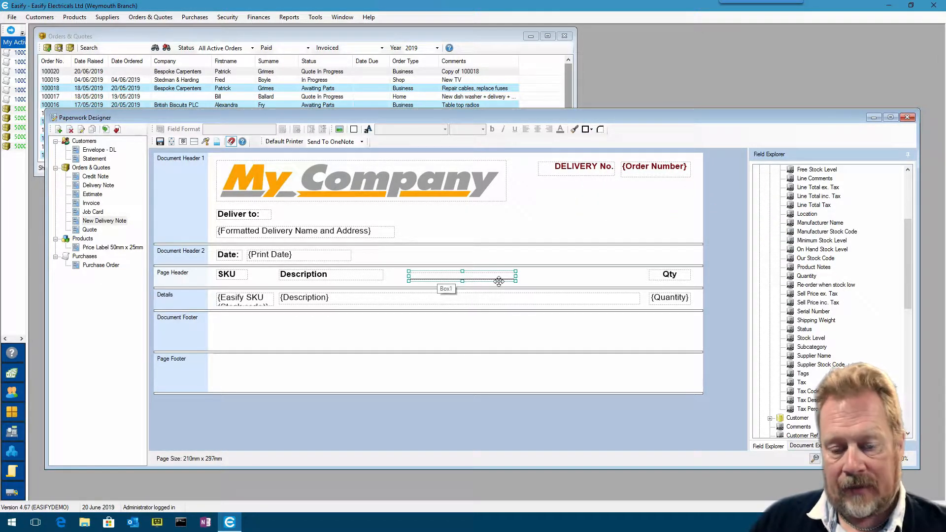
# Extend the Page Header box to the right, almost to the Qty label, and set its overall border thickness to 2.25 pt
pyautogui.moveTo(516, 275); pyautogui.dragTo(604, 276)
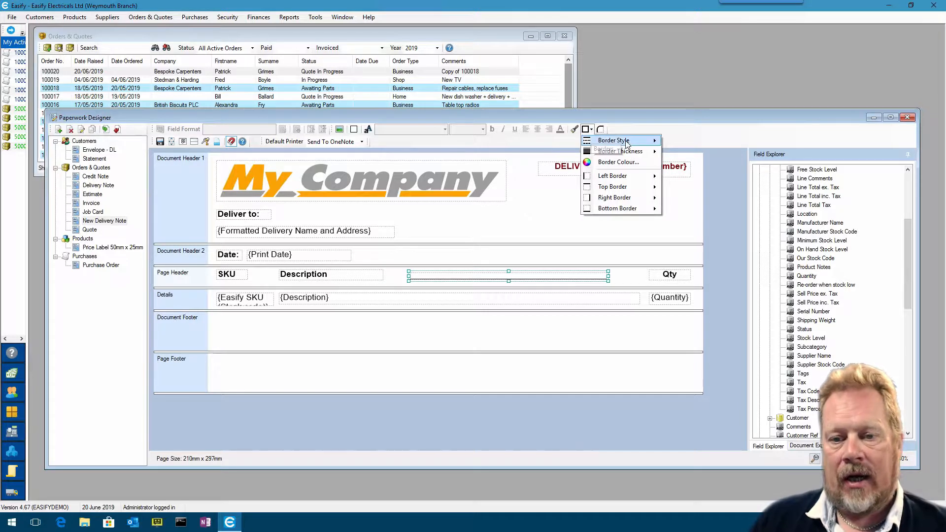
pyautogui.moveTo(627, 143)
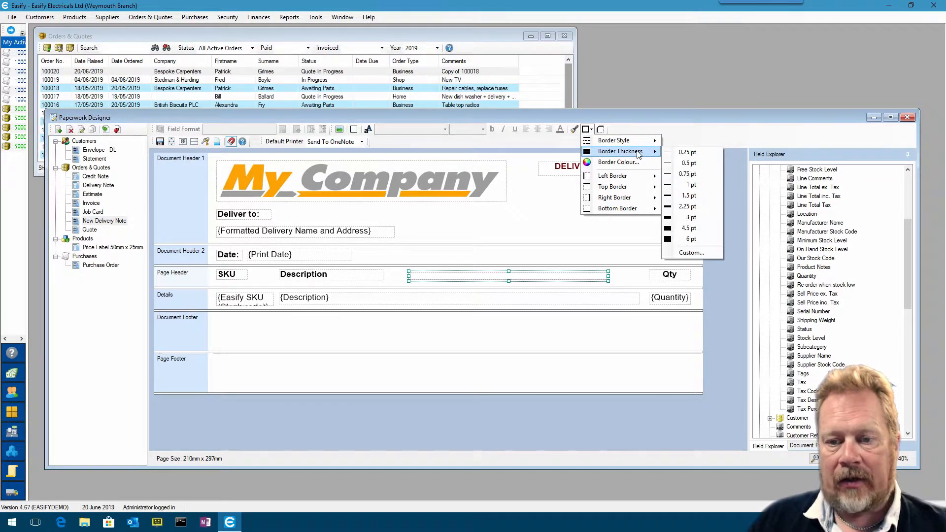
pyautogui.click(644, 116)
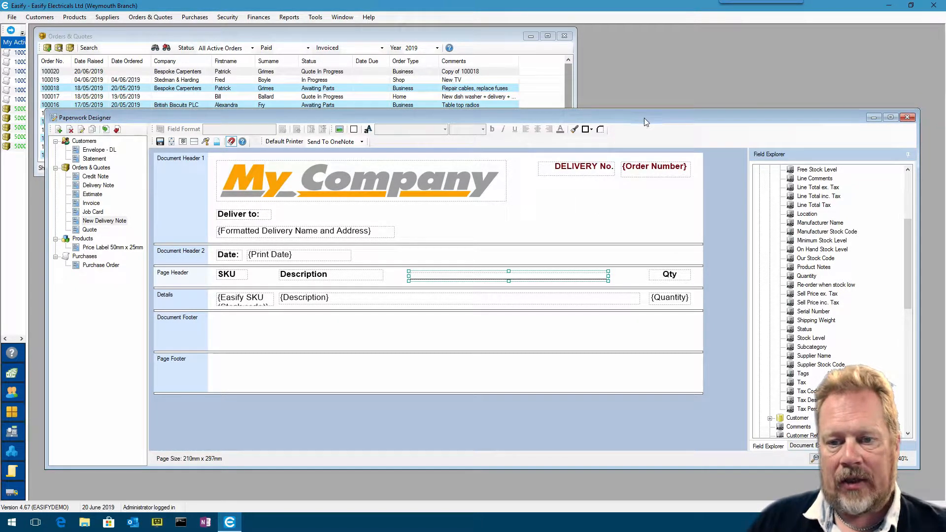
pyautogui.click(591, 130)
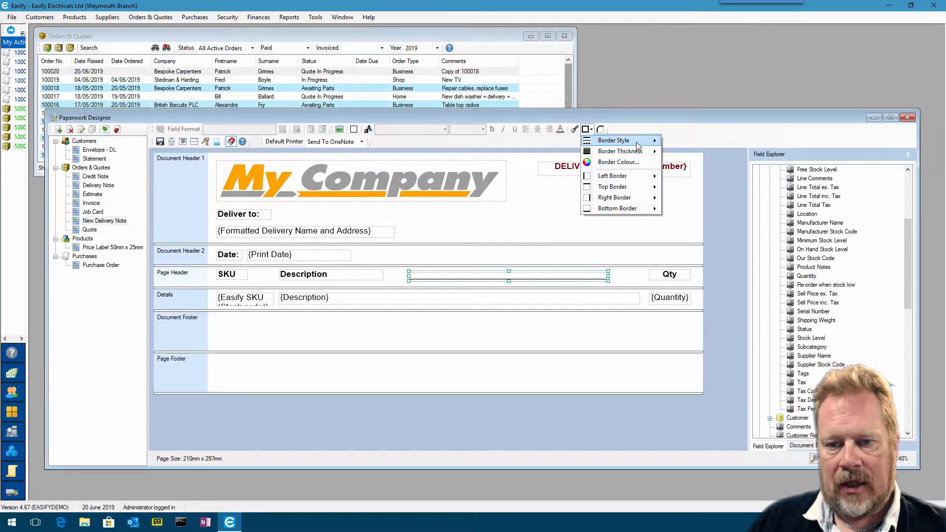
pyautogui.moveTo(639, 144)
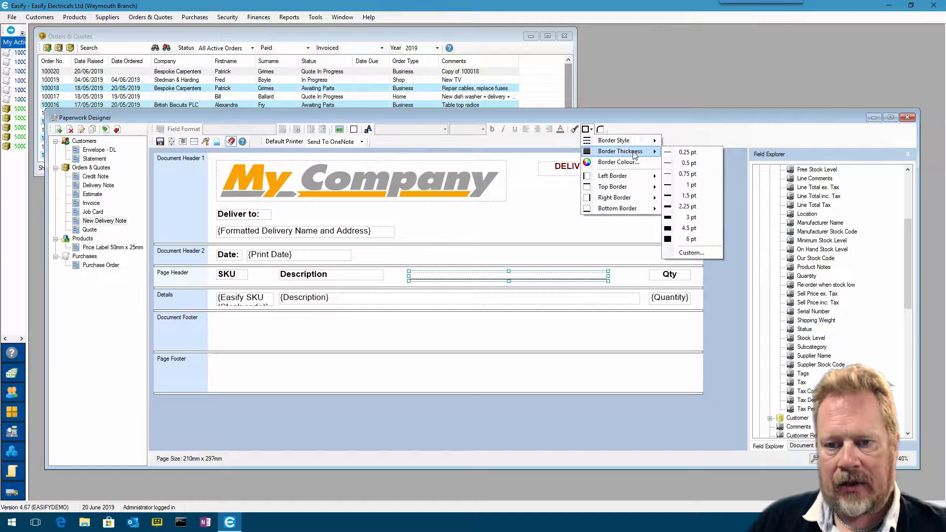
pyautogui.click(690, 207)
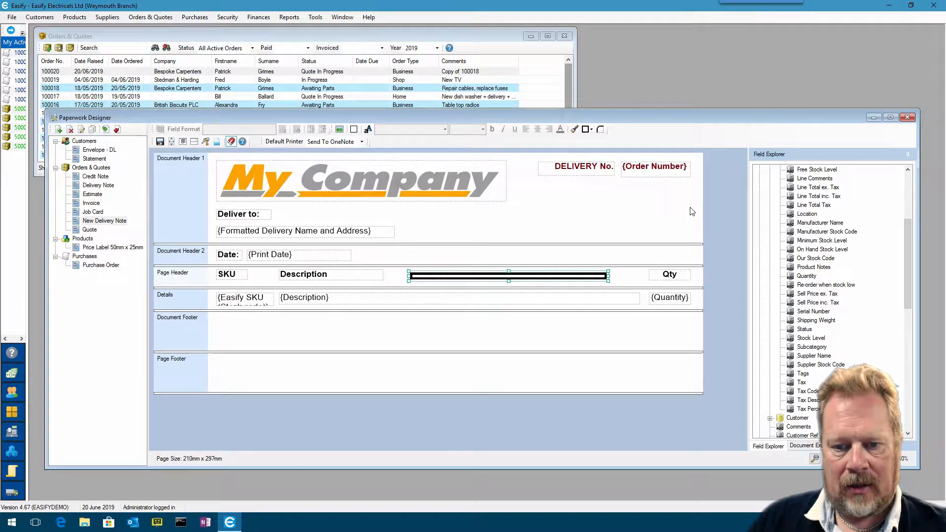
# Remove the left, top and right borders of the widened Page Header box, keeping only its bottom border
pyautogui.click(591, 129)
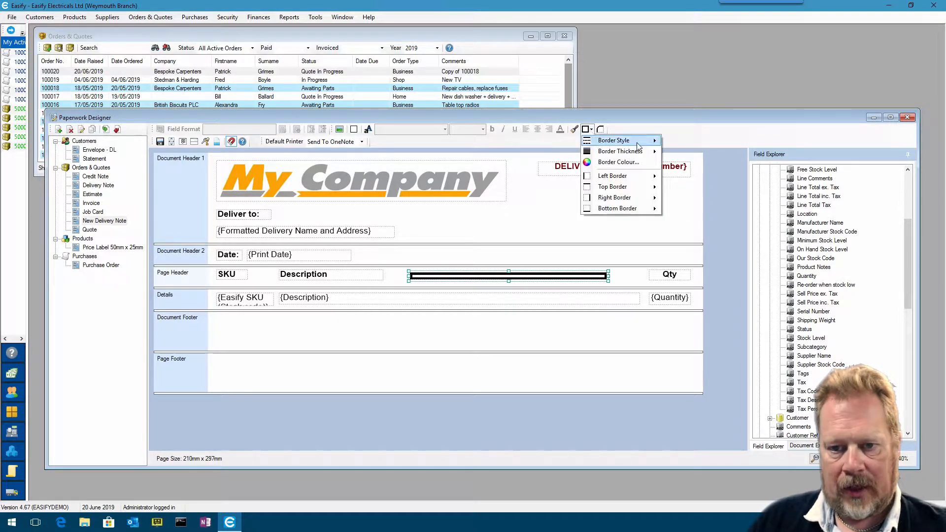
pyautogui.moveTo(639, 143)
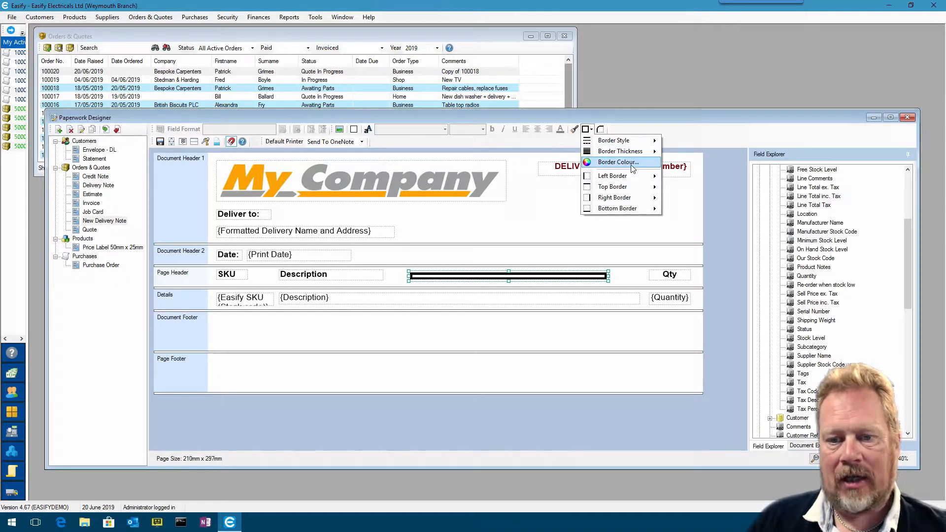
pyautogui.moveTo(622, 180)
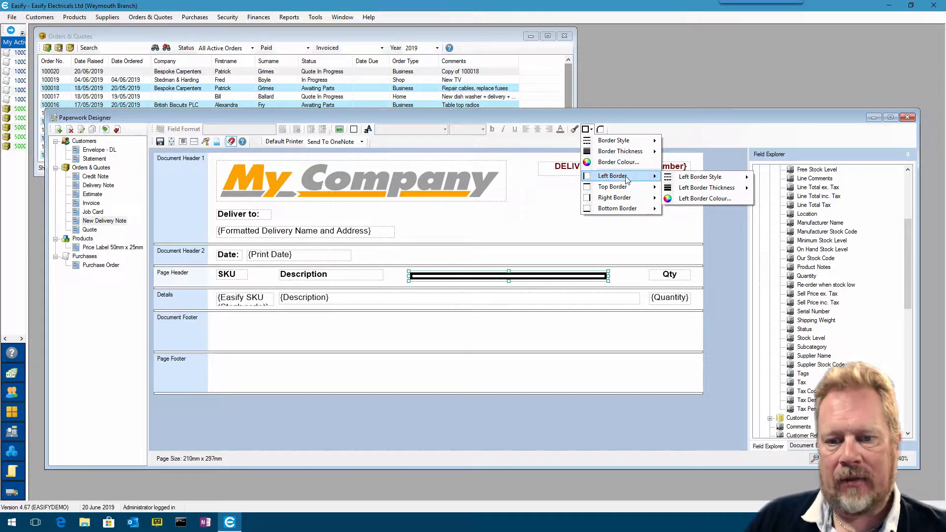
pyautogui.moveTo(709, 178)
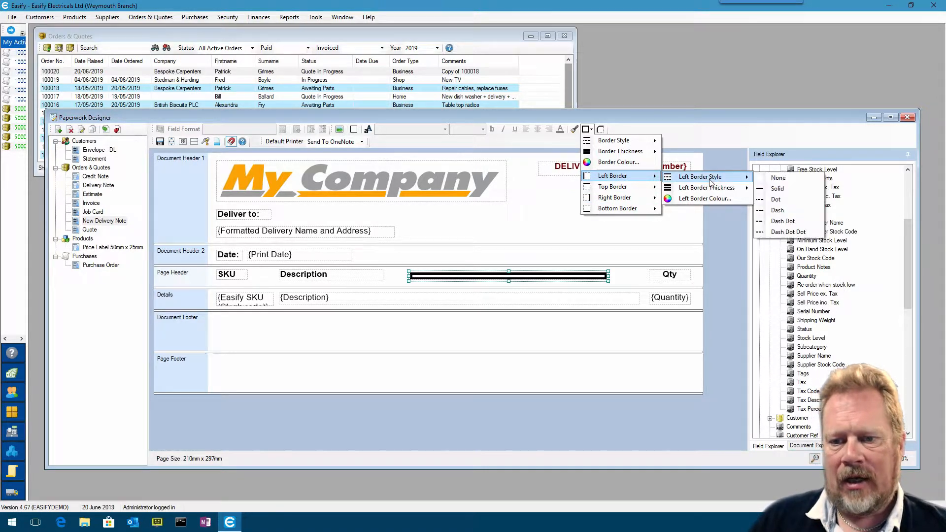
pyautogui.click(779, 178)
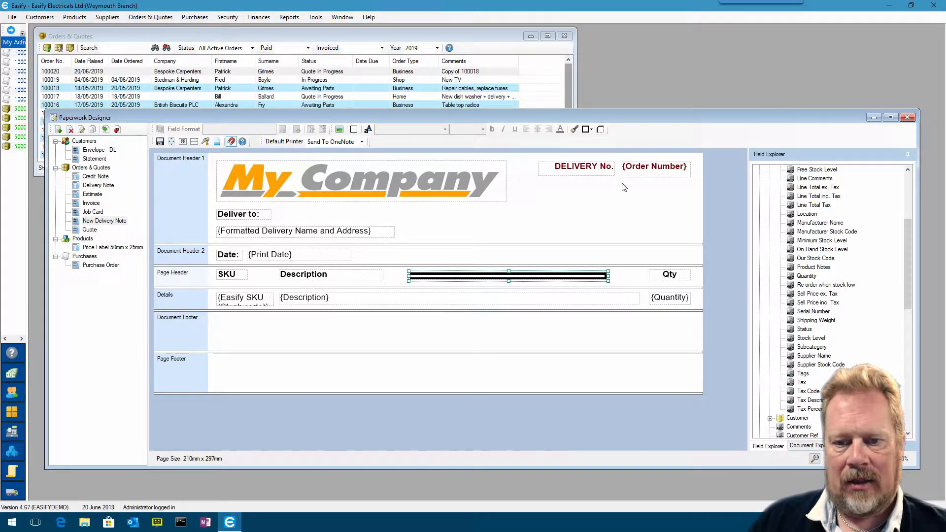
pyautogui.click(591, 129)
pyautogui.moveTo(703, 187)
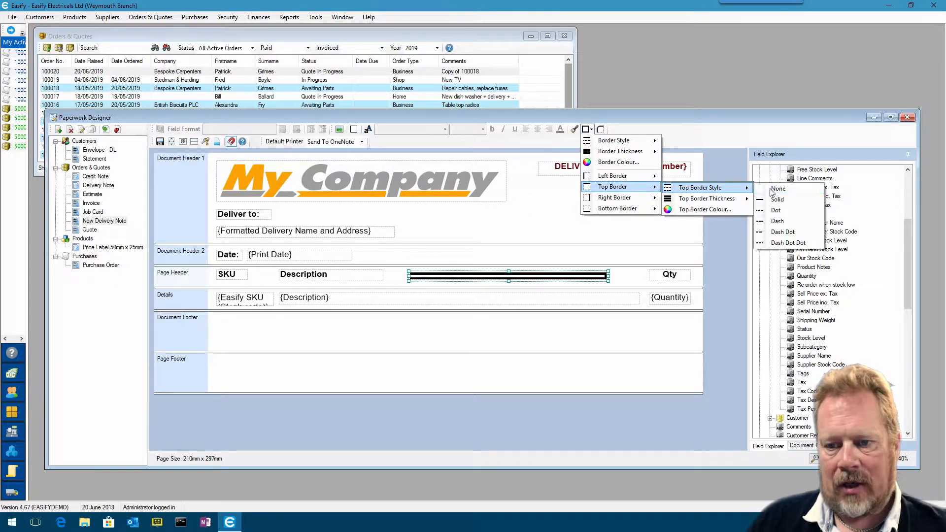
pyautogui.click(777, 191)
pyautogui.click(591, 129)
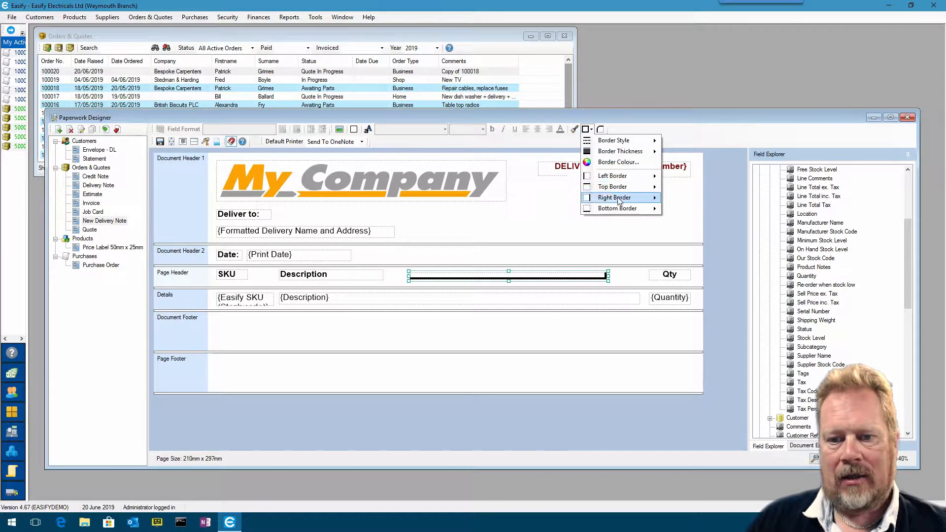
pyautogui.moveTo(616, 198)
pyautogui.moveTo(718, 201)
pyautogui.click(781, 200)
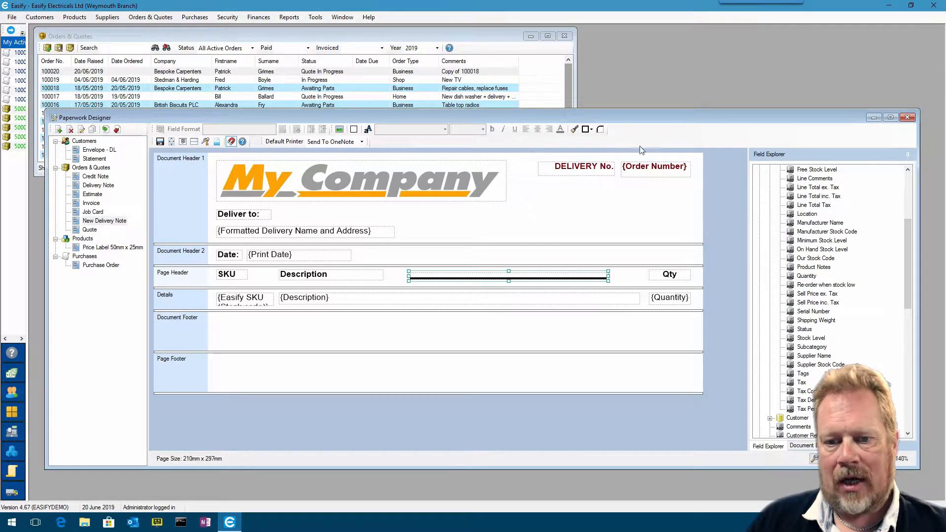
# Set the Page Header box's bottom border to 1.5 pt thick and colour it dark red
pyautogui.click(591, 130)
pyautogui.moveTo(636, 209)
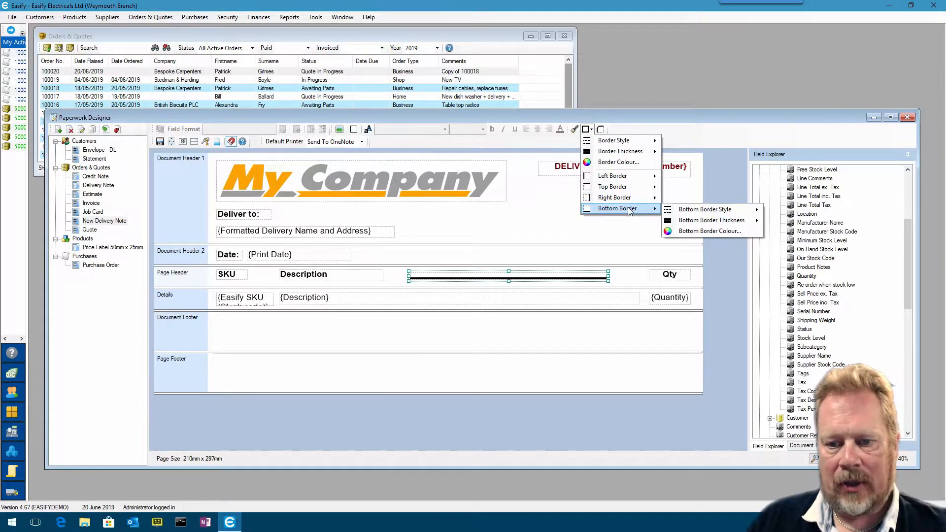
pyautogui.moveTo(722, 221)
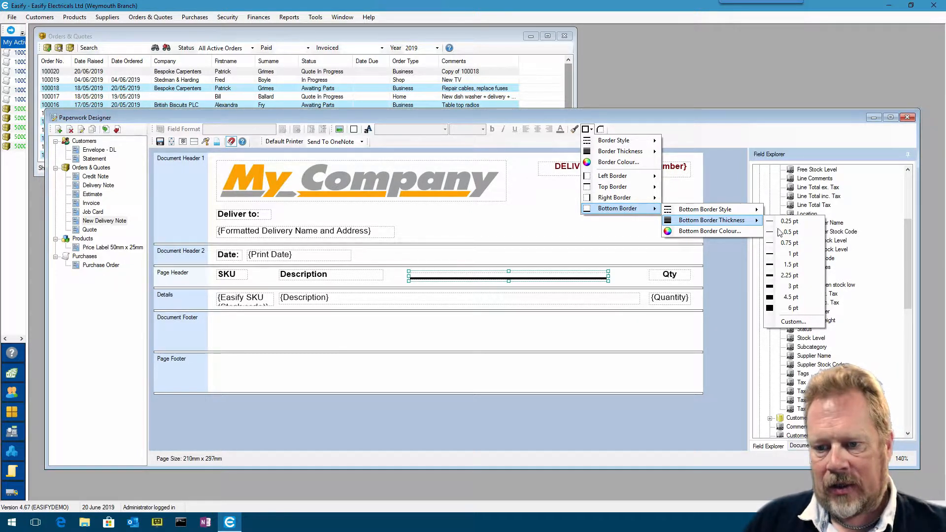
pyautogui.click(792, 266)
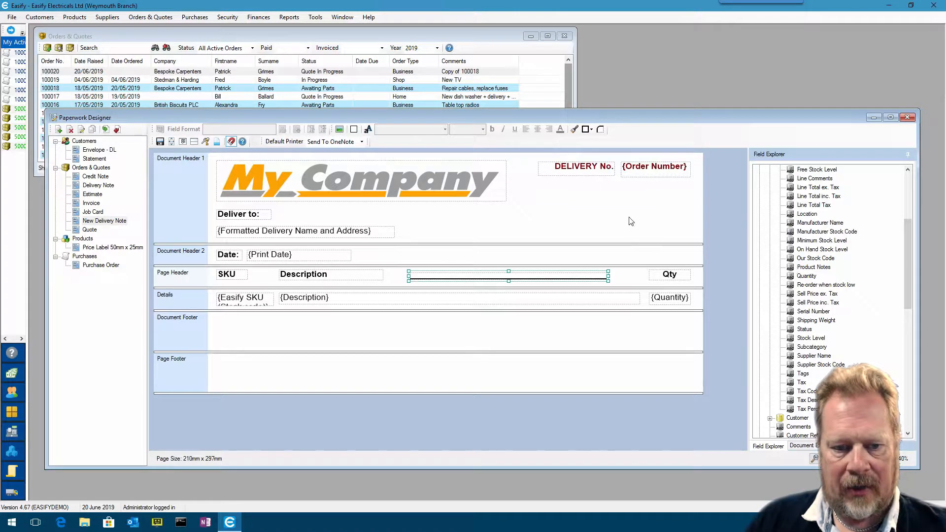
pyautogui.click(590, 130)
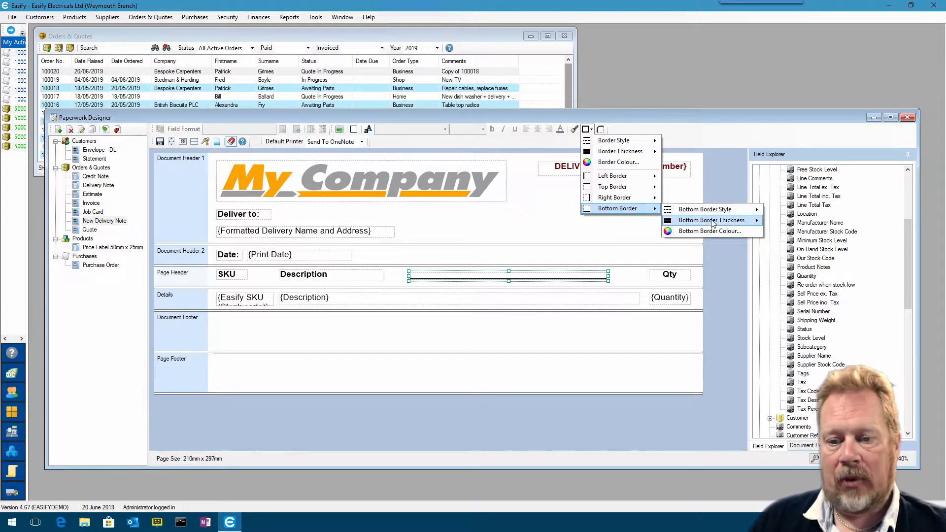
pyautogui.click(715, 235)
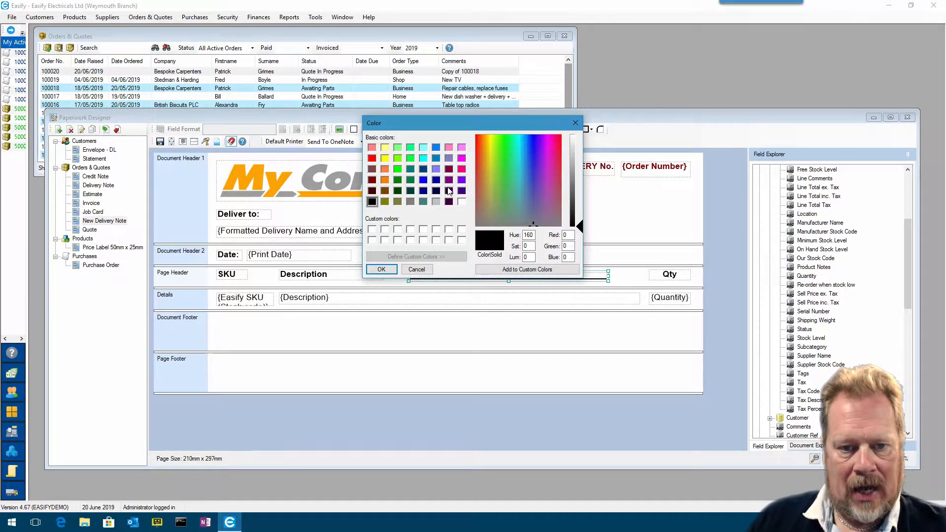
pyautogui.click(373, 180)
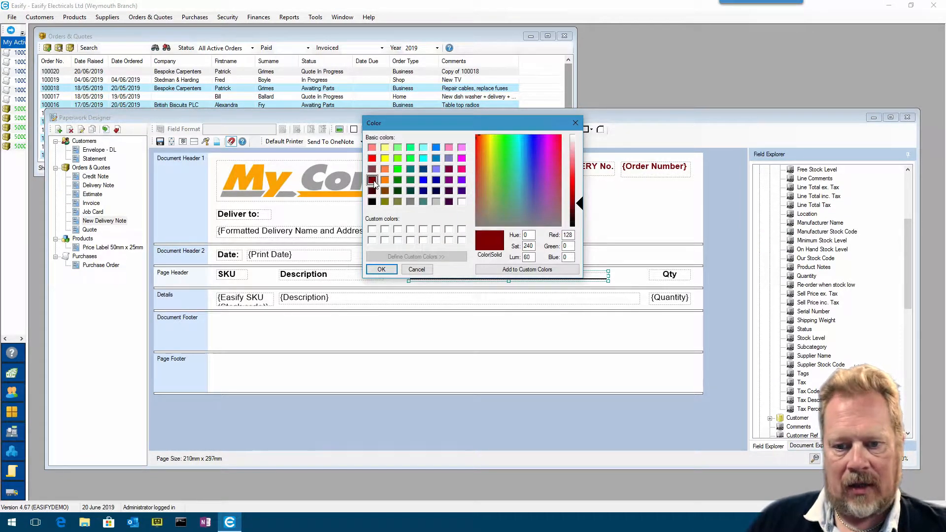
pyautogui.click(382, 270)
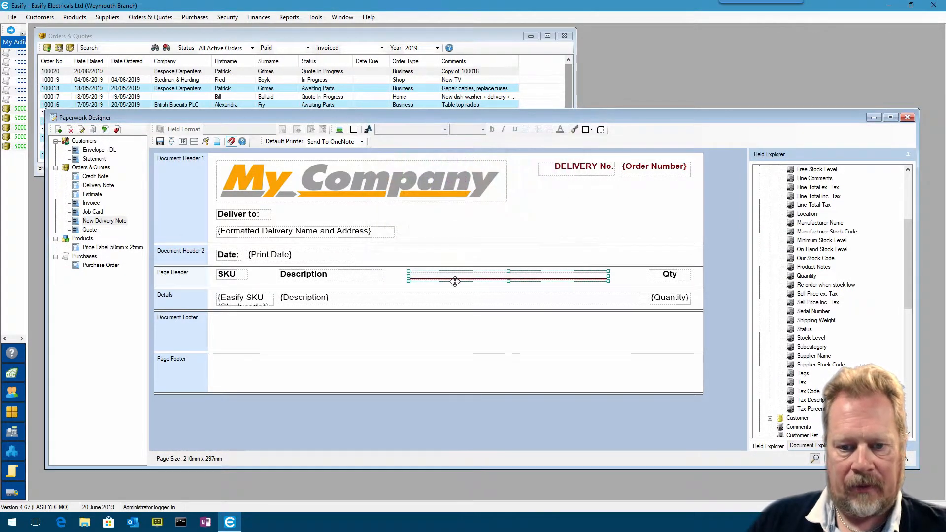
# Move the box to start at the SKU label and stretch it across the Page Header to just past the Qty label
pyautogui.moveTo(478, 276); pyautogui.dragTo(438, 276)
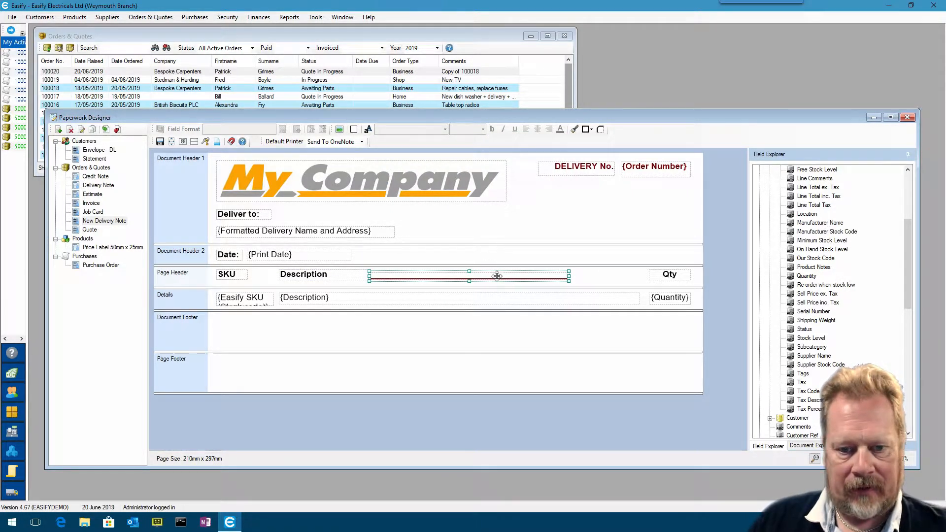
pyautogui.moveTo(493, 278); pyautogui.dragTo(340, 281)
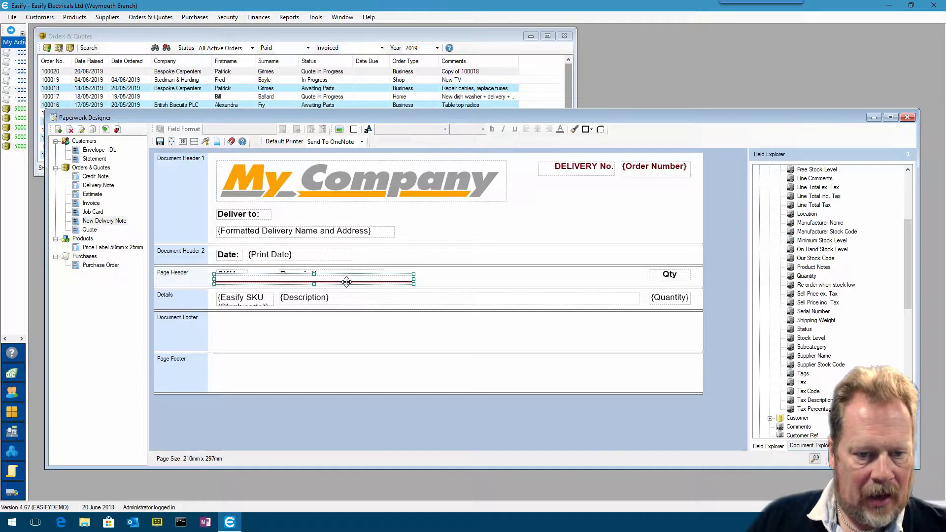
pyautogui.moveTo(408, 280); pyautogui.dragTo(696, 276)
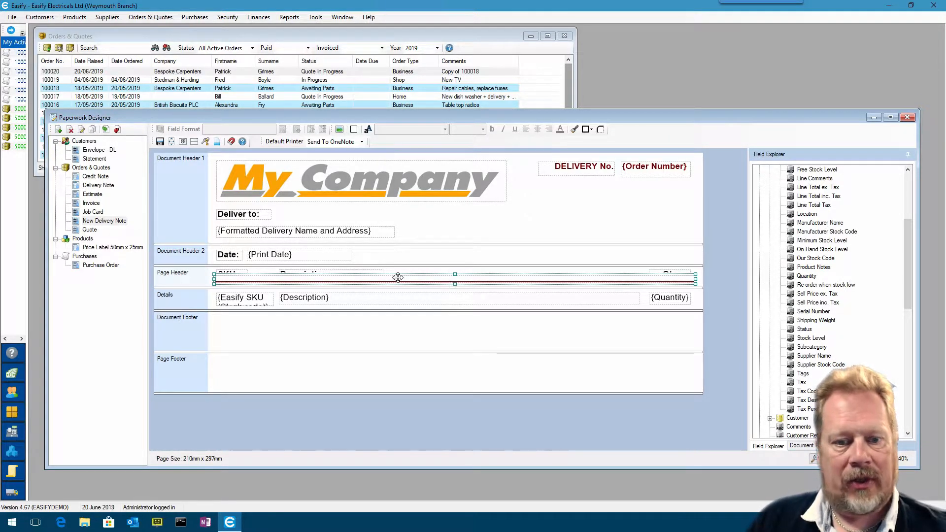
# Send the box behind the heading labels and shift it down so its line runs just beneath them
pyautogui.rightClick(442, 279)
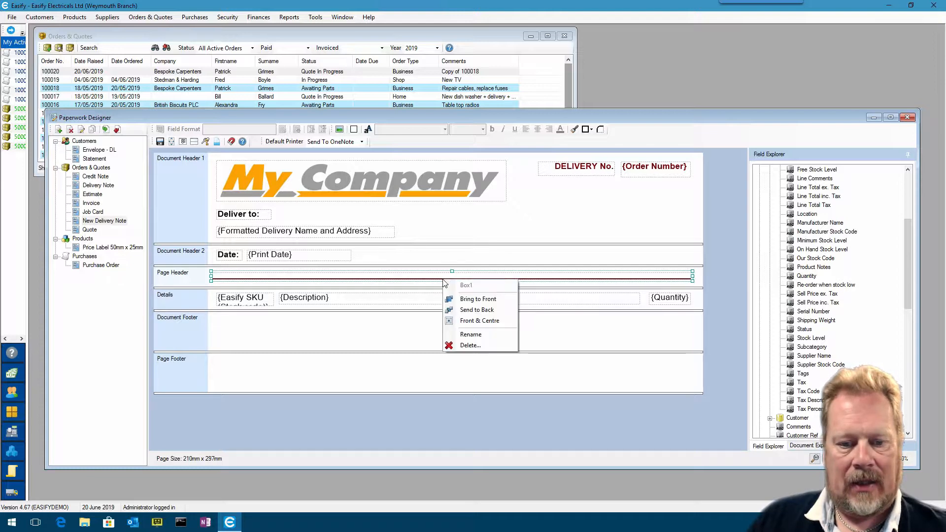
pyautogui.click(487, 310)
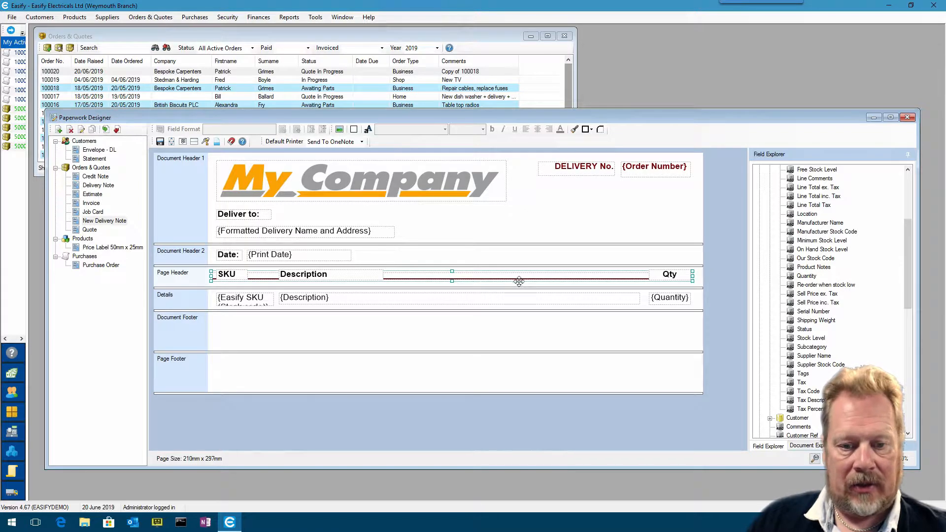
pyautogui.moveTo(521, 276); pyautogui.dragTo(524, 283)
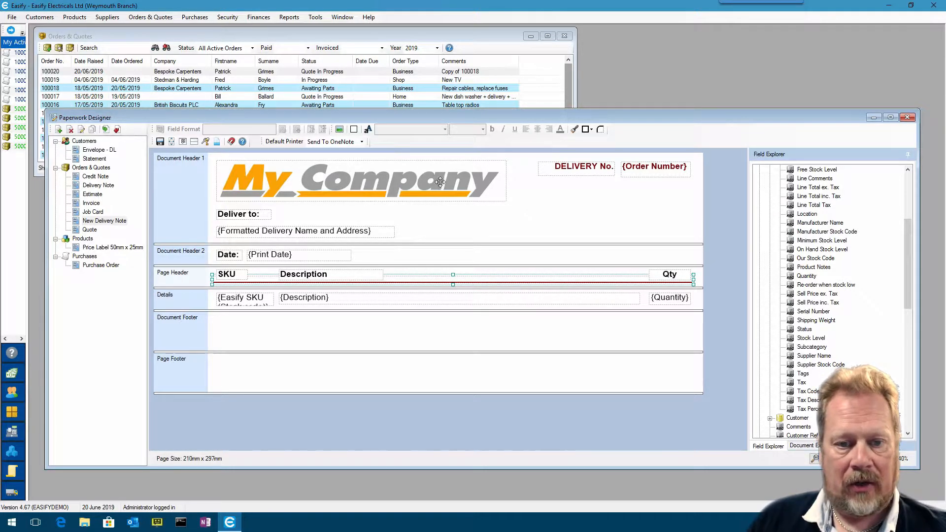
# Show the Document Explorer and find the company logo picture among the Document Header 1 items, checking the actions available for it
pyautogui.rightClick(455, 184)
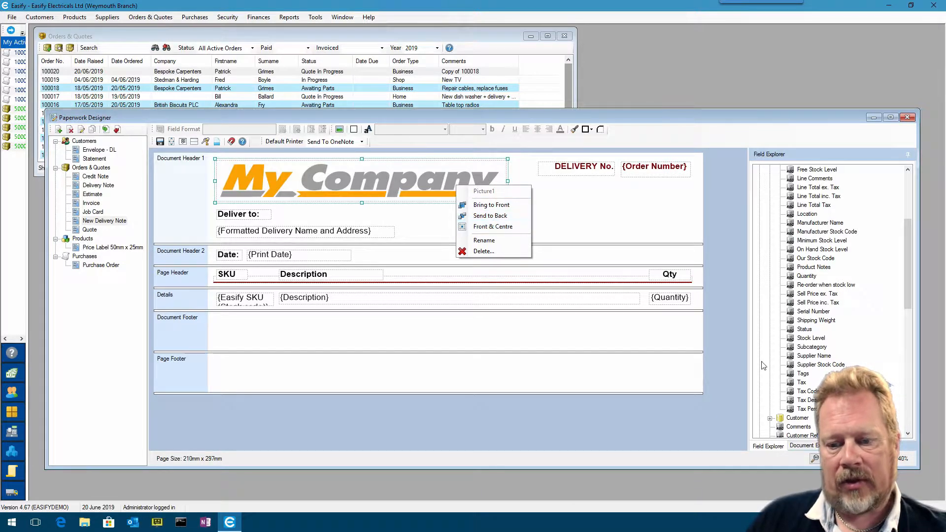
pyautogui.click(801, 445)
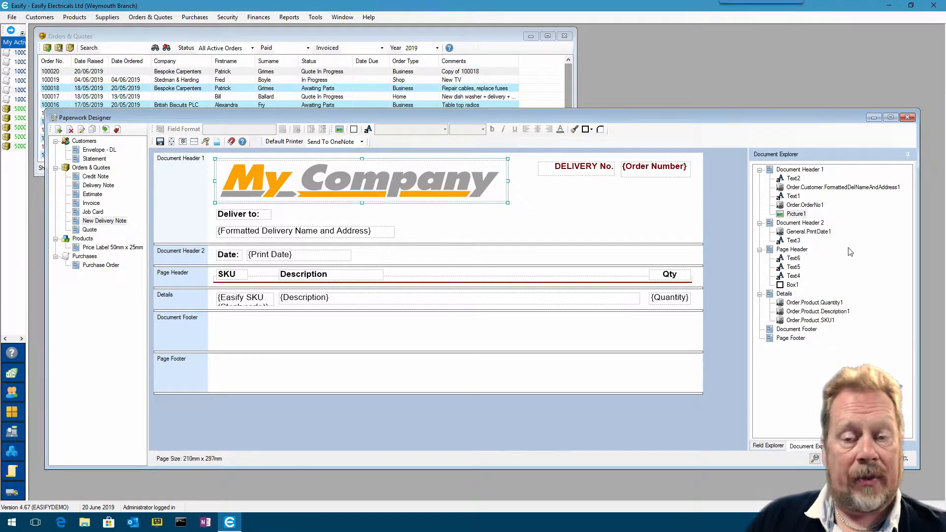
pyautogui.click(796, 214)
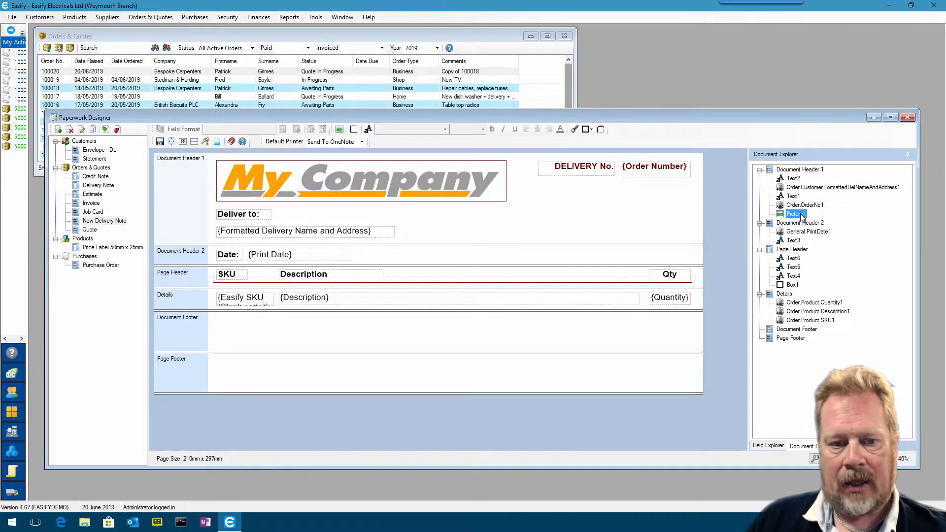
pyautogui.rightClick(798, 215)
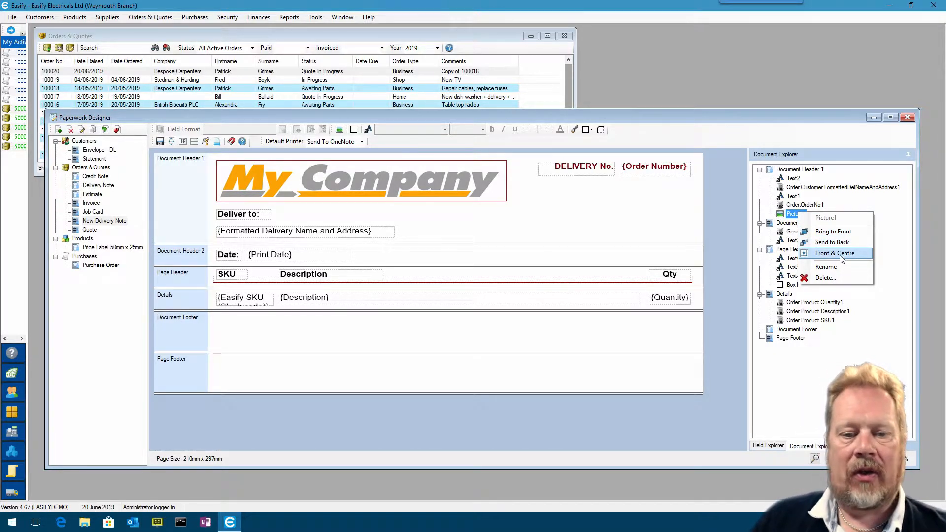
# Extend Document Header 1 downwards and add a text label reading "I'm Lost!" in the free space below the delivery address field
pyautogui.click(606, 244)
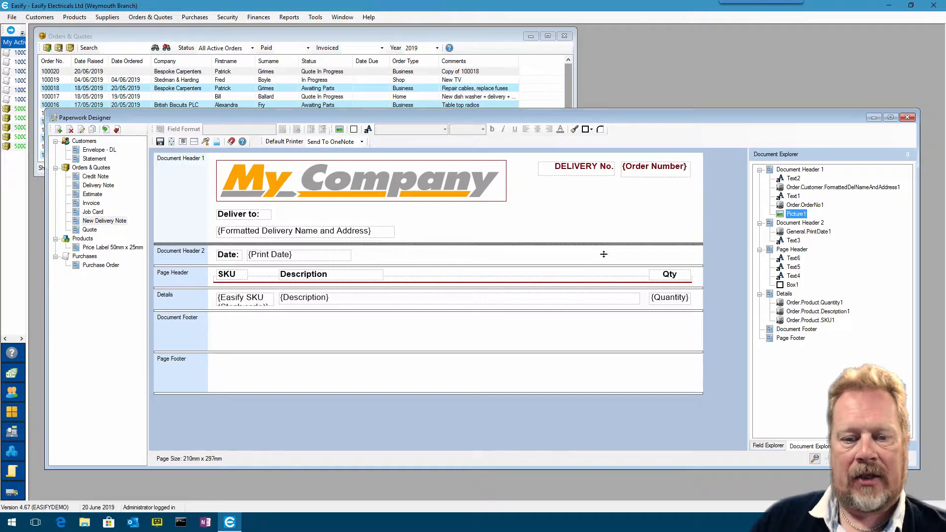
pyautogui.moveTo(599, 287); pyautogui.dragTo(600, 287)
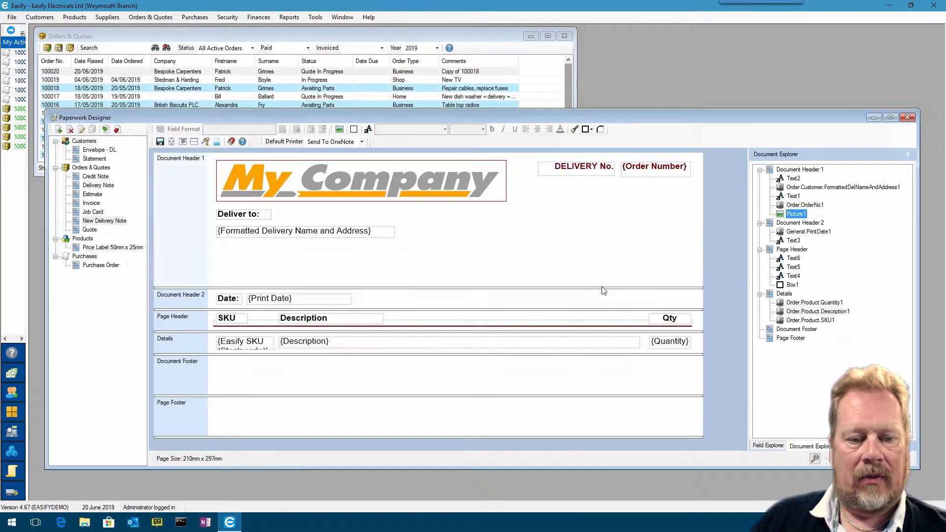
pyautogui.click(369, 130)
pyautogui.moveTo(266, 166); pyautogui.dragTo(434, 268)
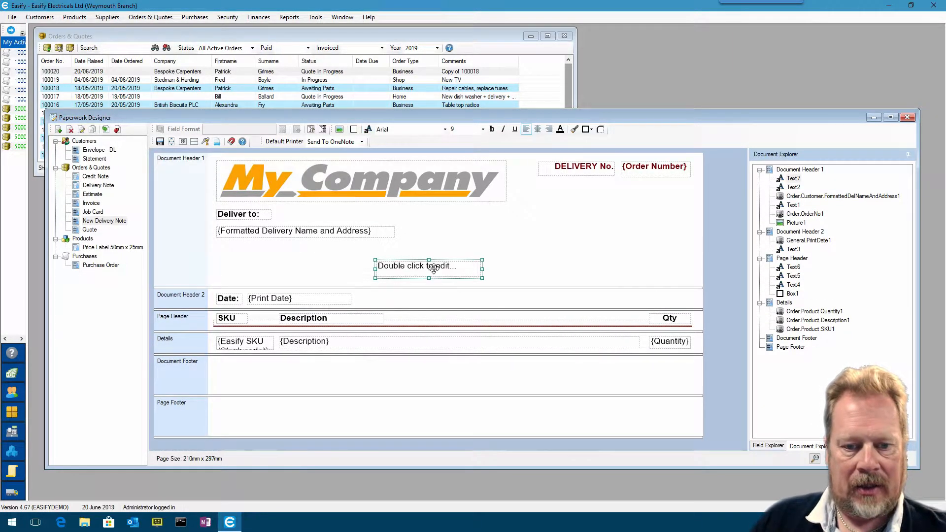
pyautogui.doubleClick(434, 269)
pyautogui.press('BackSpace')
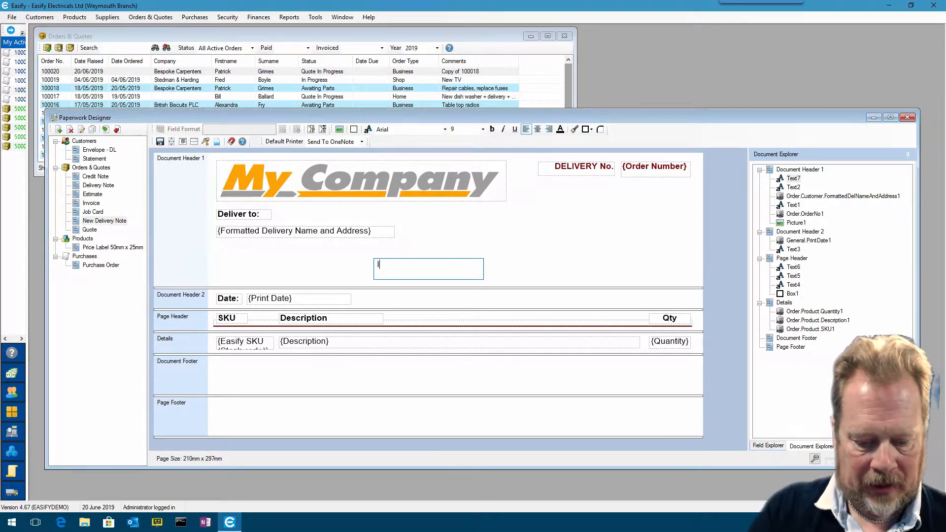
pyautogui.write("I'm Lost")
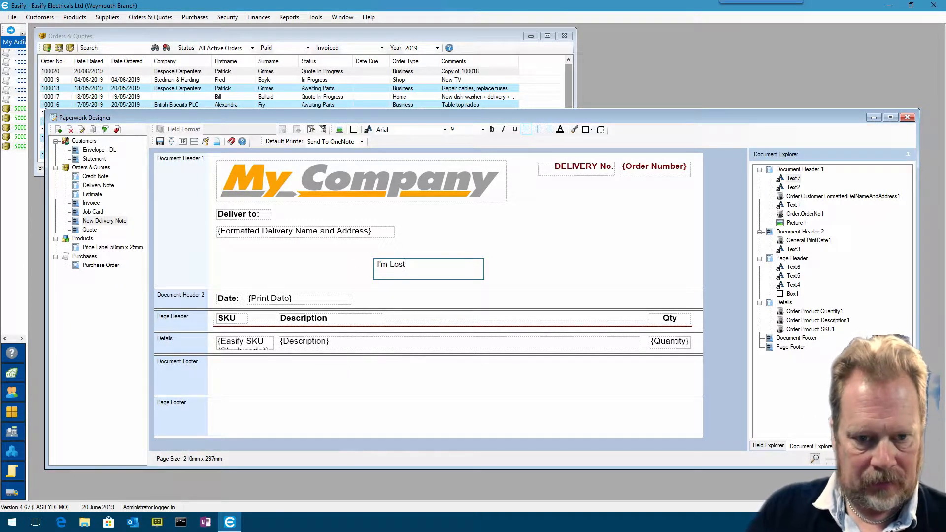
pyautogui.write('!')
pyautogui.click(356, 285)
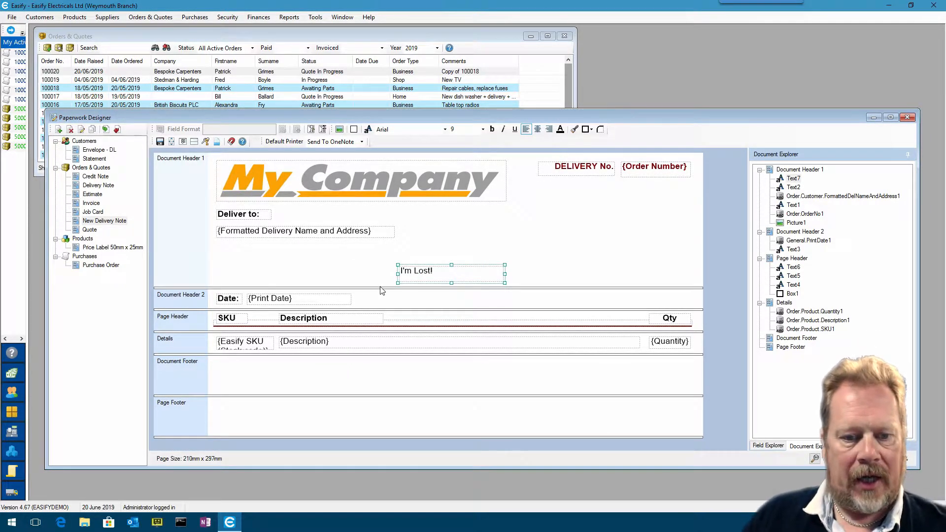
# Shrink Document Header 1 to just below the delivery address field, hiding the new label, and find that label in the Document Explorer
pyautogui.moveTo(381, 289); pyautogui.dragTo(391, 245)
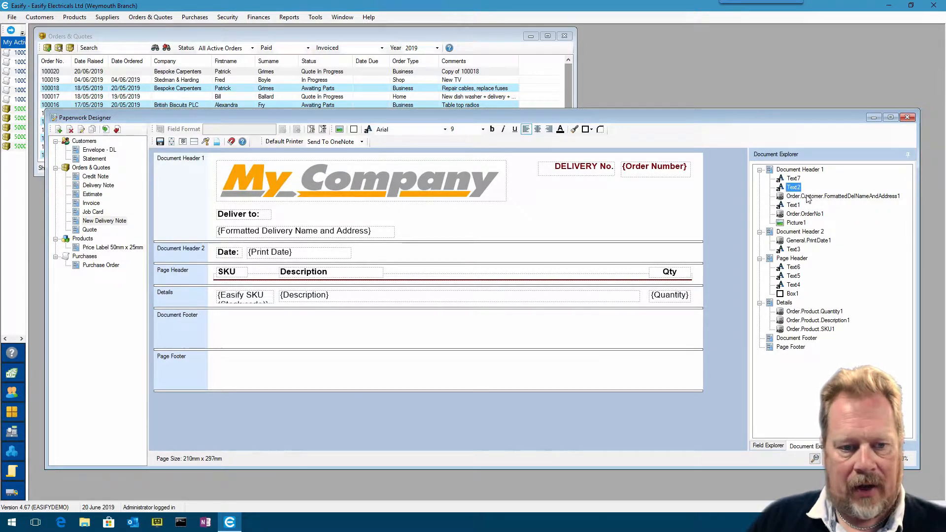
pyautogui.click(807, 195)
pyautogui.click(794, 179)
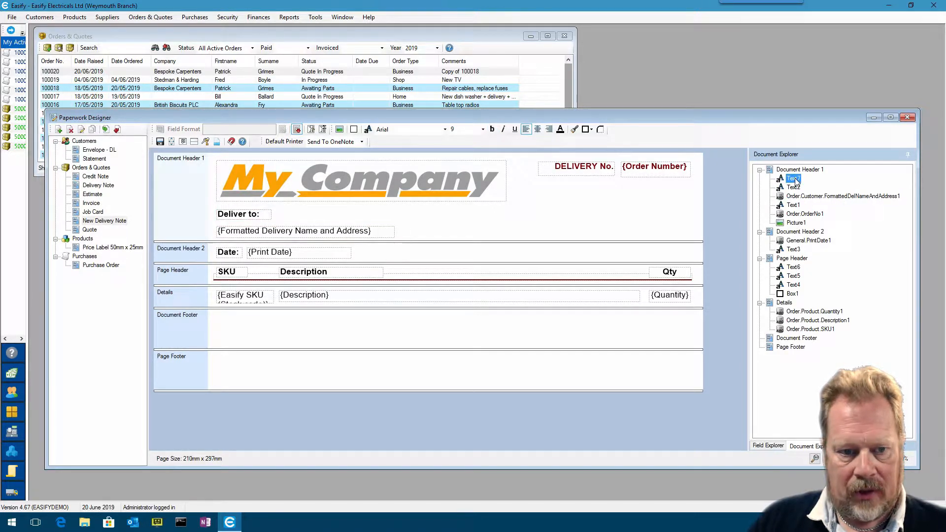
pyautogui.click(794, 206)
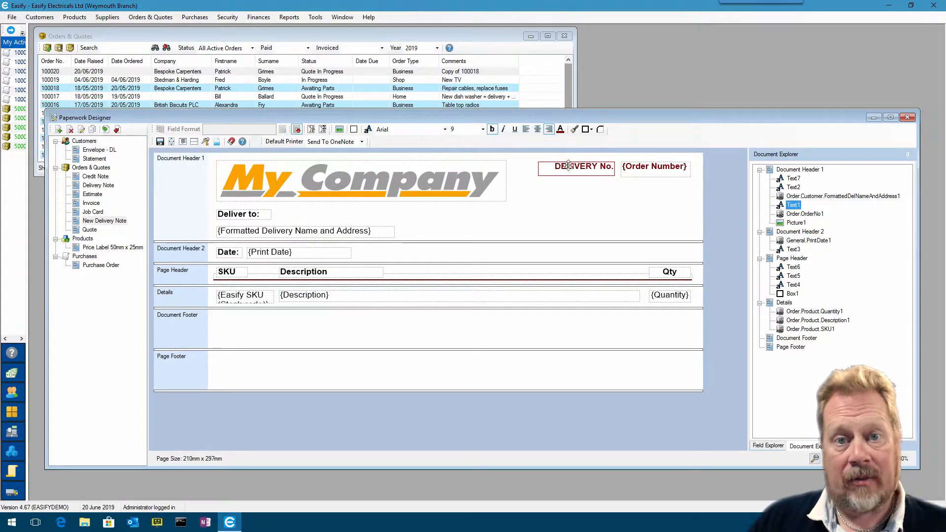
pyautogui.click(794, 188)
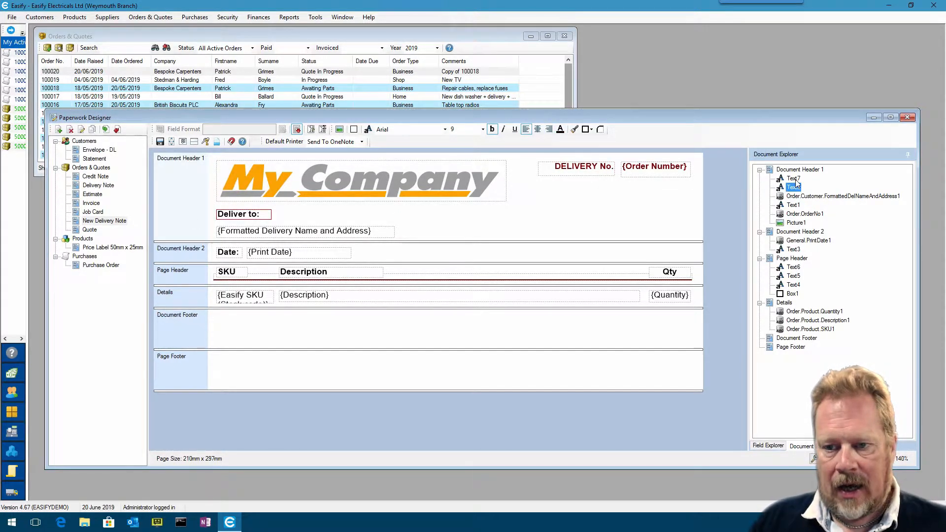
pyautogui.click(795, 179)
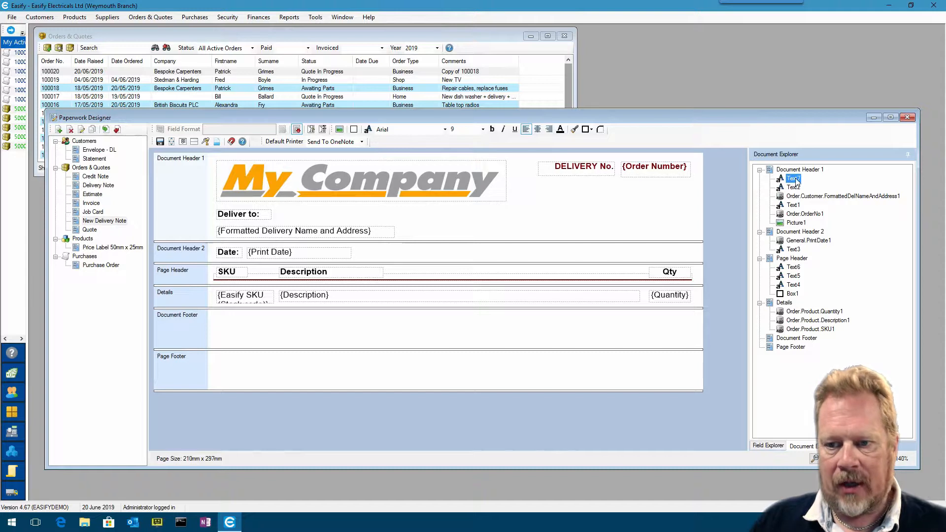
# Recover the hidden "I'm Lost!" label with Front & Centre and delete it from Document Header 1
pyautogui.rightClick(796, 180)
pyautogui.click(833, 220)
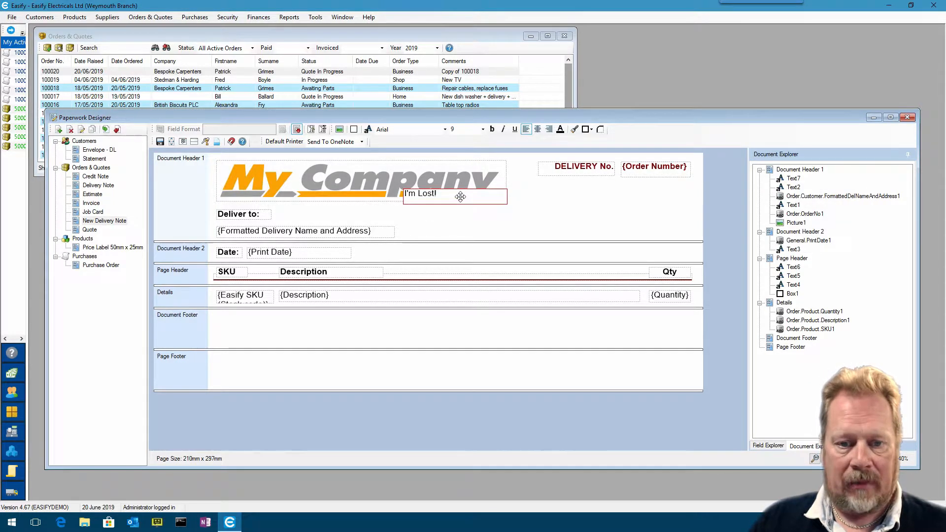
pyautogui.moveTo(461, 197); pyautogui.dragTo(478, 223)
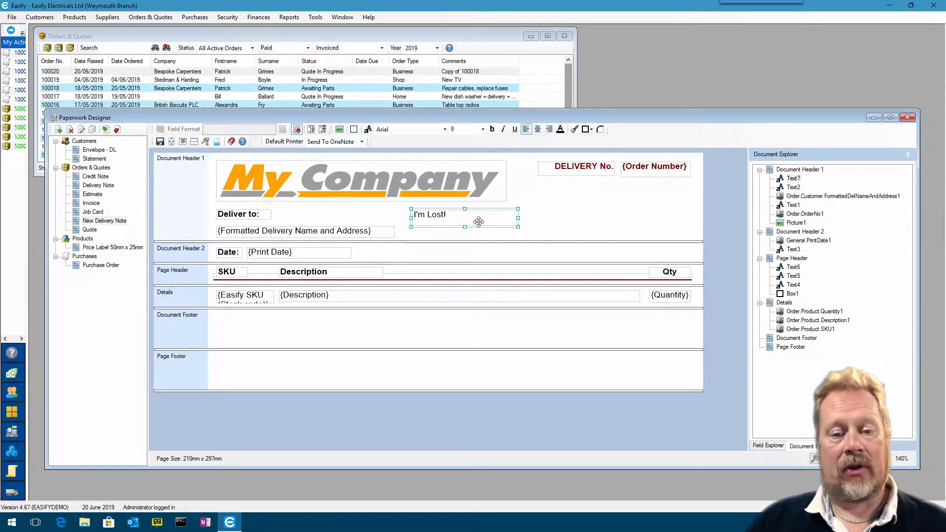
pyautogui.press('Delete')
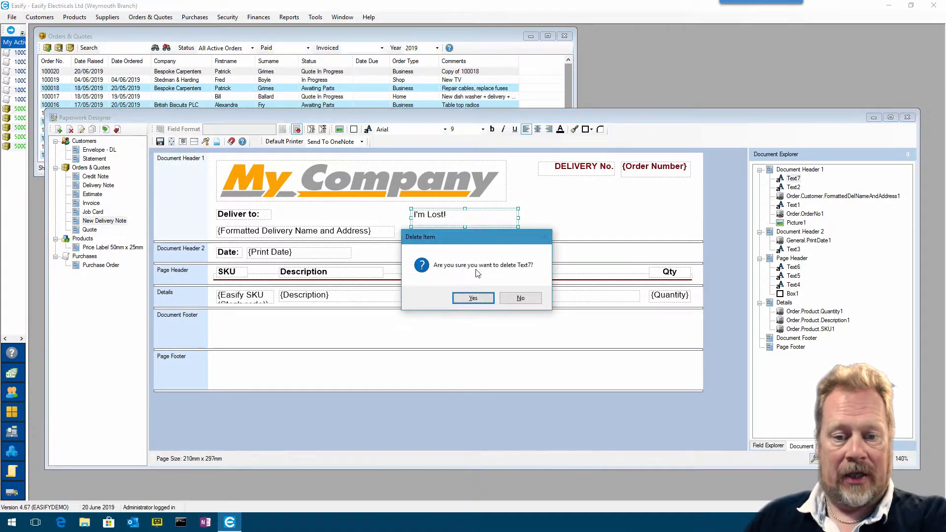
pyautogui.click(474, 299)
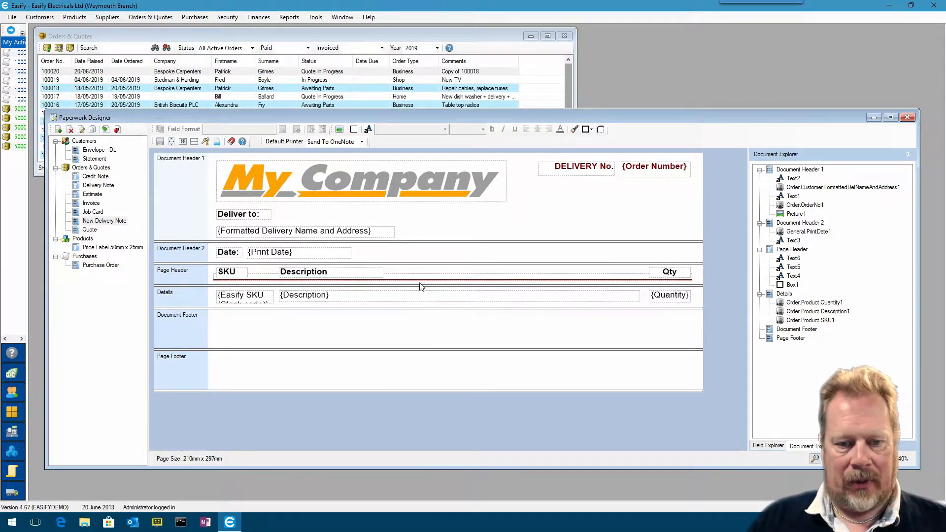
# Preview the New Delivery Note for the topmost Bespoke Carpenters order and check the whole page in an enlarged preview window
pyautogui.doubleClick(247, 71)
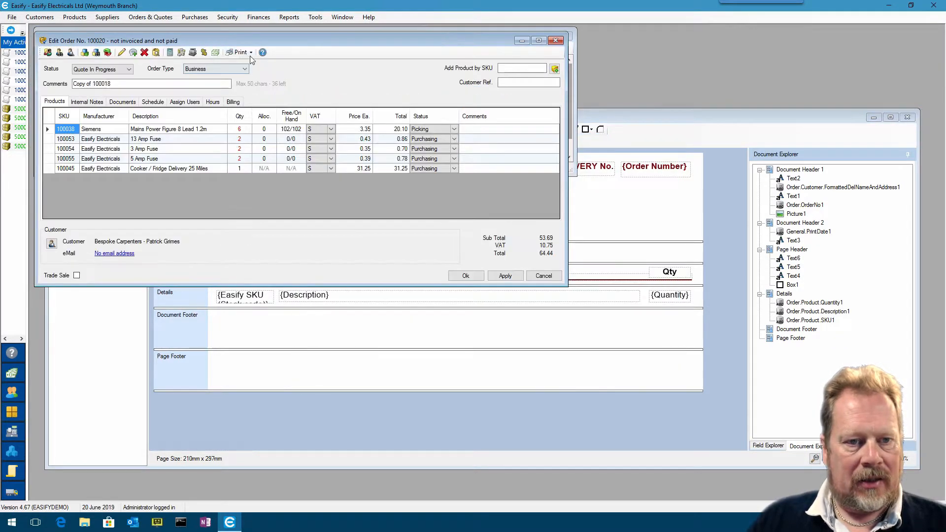
pyautogui.click(251, 53)
pyautogui.click(272, 77)
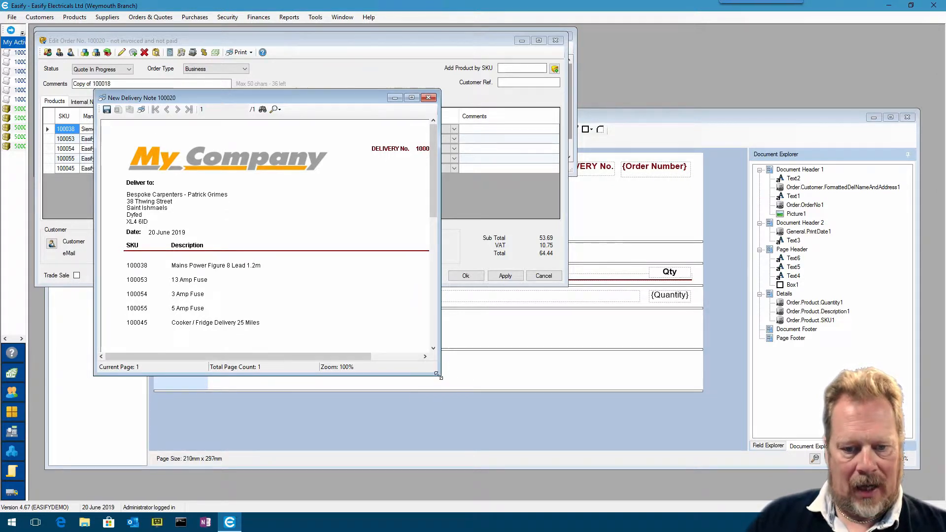
pyautogui.moveTo(438, 374); pyautogui.dragTo(662, 432)
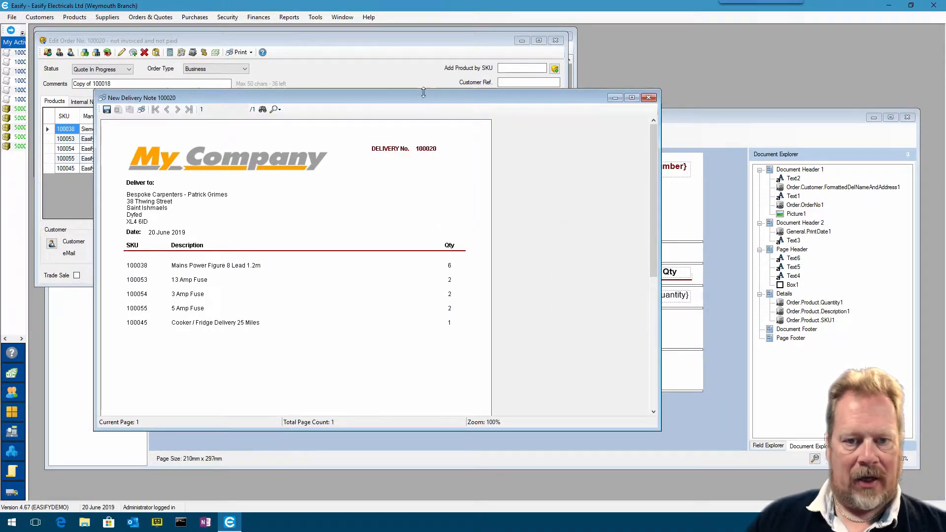
pyautogui.moveTo(442, 97); pyautogui.dragTo(602, 66)
pyautogui.moveTo(809, 147); pyautogui.dragTo(808, 99)
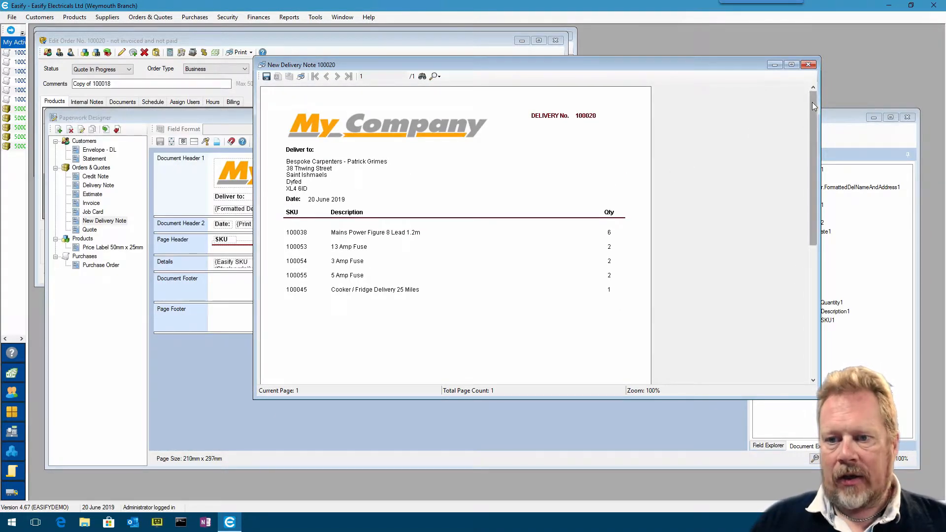
pyautogui.moveTo(812, 102); pyautogui.dragTo(817, 265)
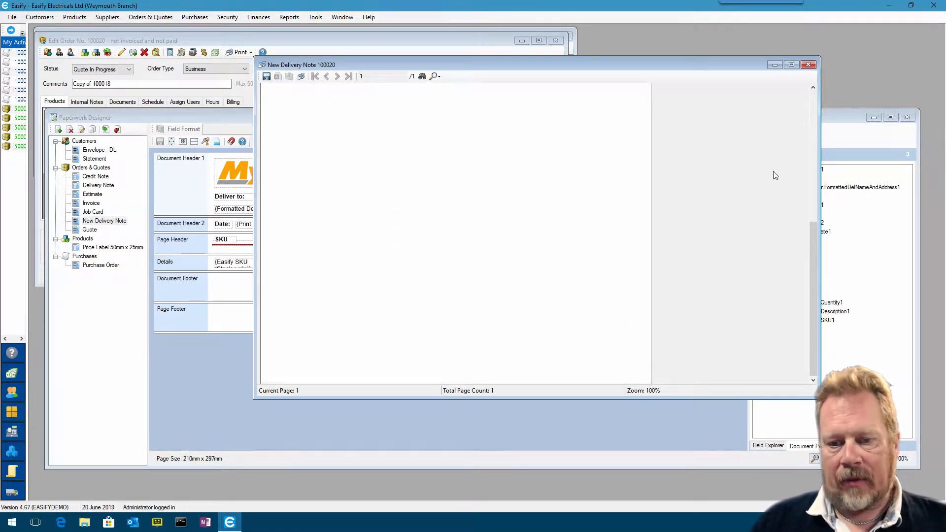
# Close the delivery note preview and the order window to return to the Paperwork Designer
pyautogui.click(810, 66)
pyautogui.click(542, 41)
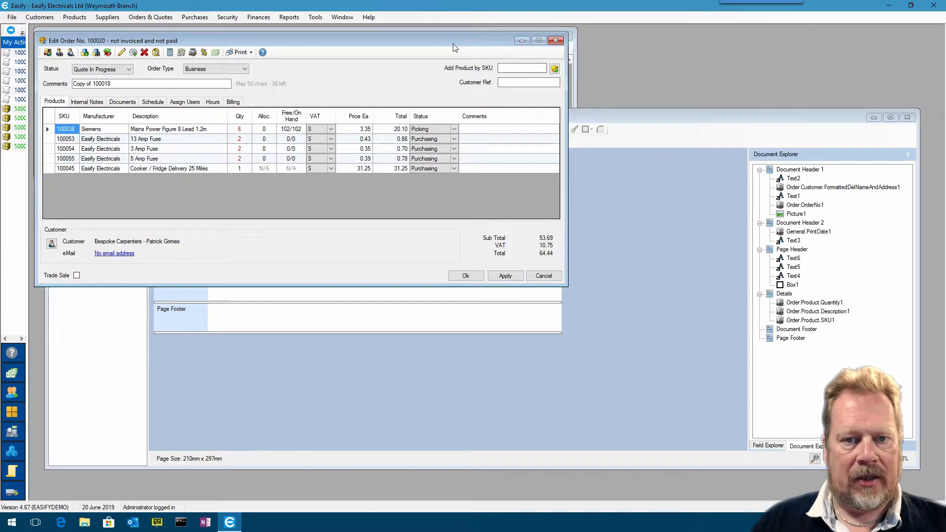
pyautogui.click(556, 41)
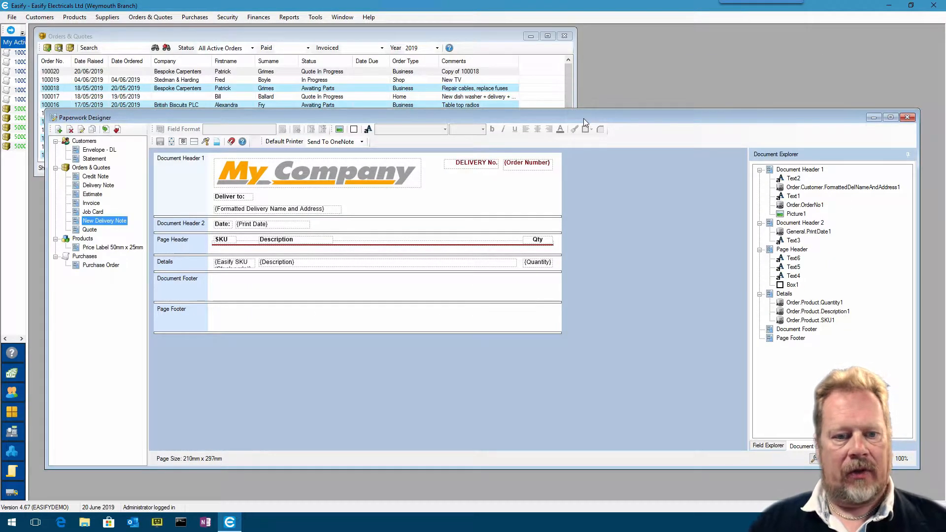
# Add a text label reading "Page" near the middle of the Page Footer and narrow it to fit its text
pyautogui.click(265, 321)
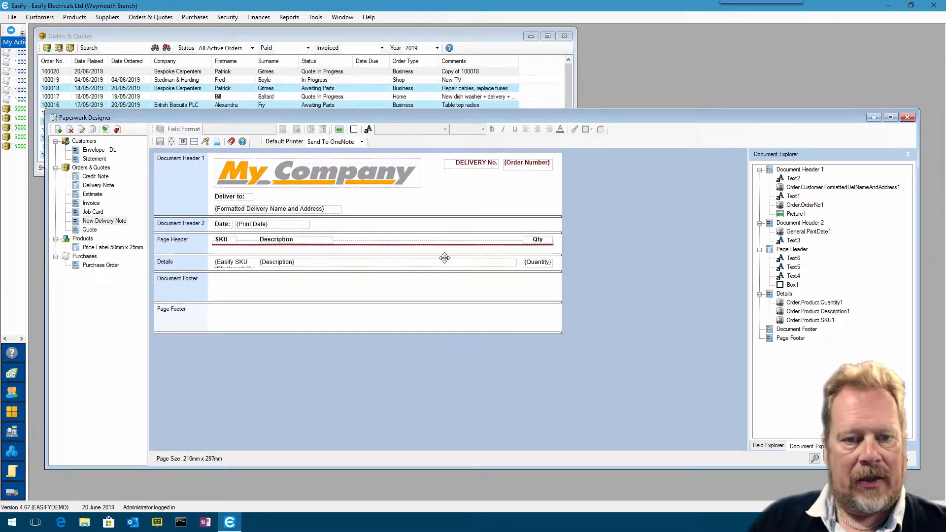
pyautogui.click(368, 129)
pyautogui.moveTo(250, 310); pyautogui.dragTo(396, 319)
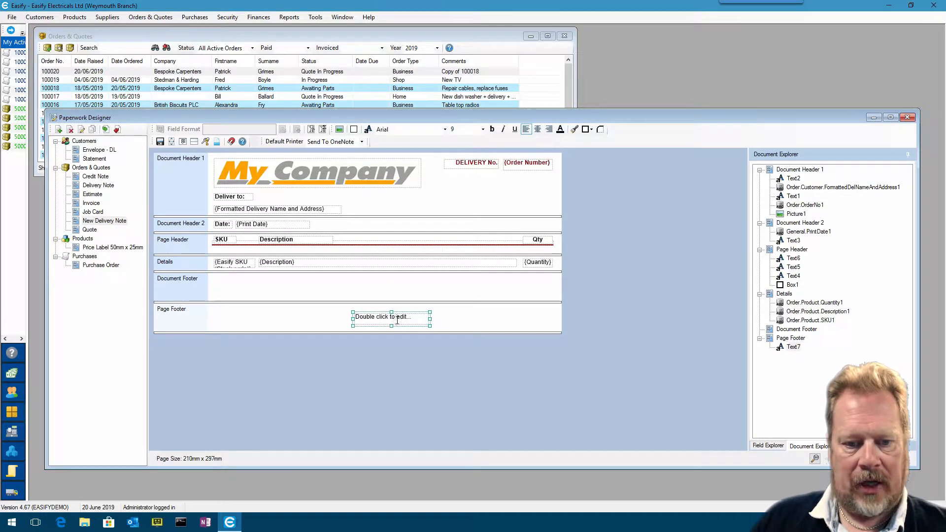
pyautogui.doubleClick(397, 319)
pyautogui.write('Page')
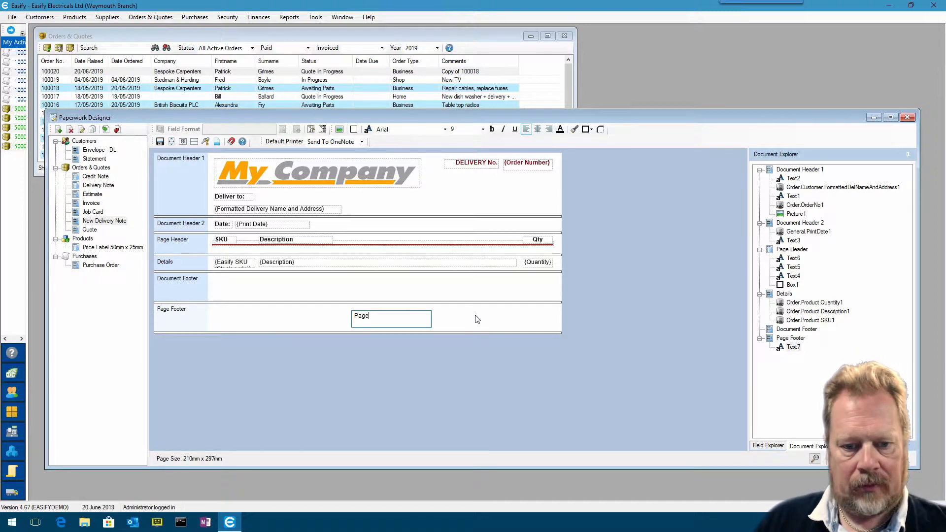
pyautogui.click(475, 320)
pyautogui.click(389, 317)
pyautogui.moveTo(431, 319); pyautogui.dragTo(378, 318)
pyautogui.click(408, 322)
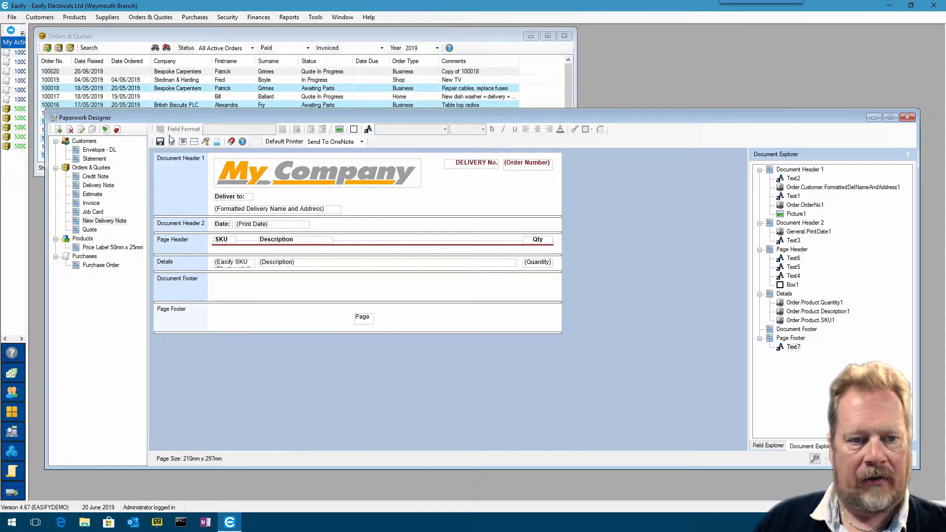
# Add a second Page Footer text label reading "of" to the right of the Page label and narrow it to fit
pyautogui.click(368, 129)
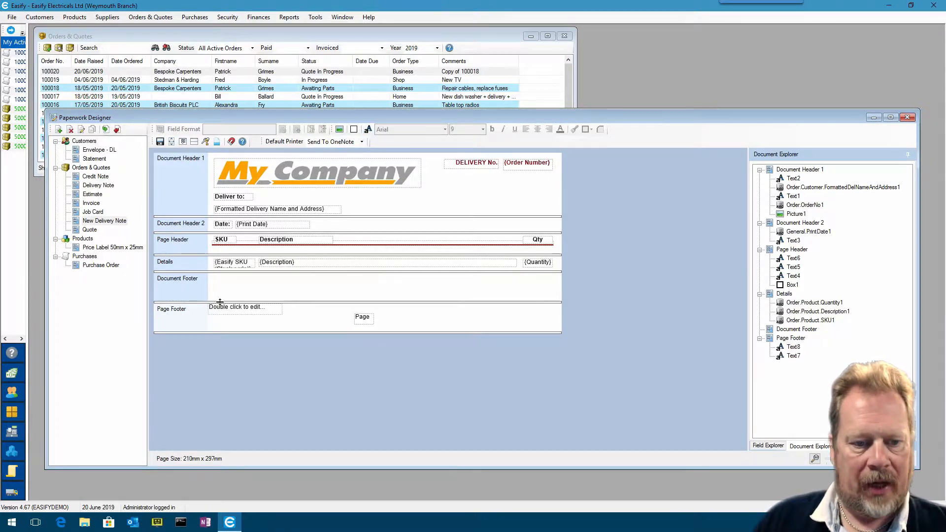
pyautogui.moveTo(235, 308); pyautogui.dragTo(450, 316)
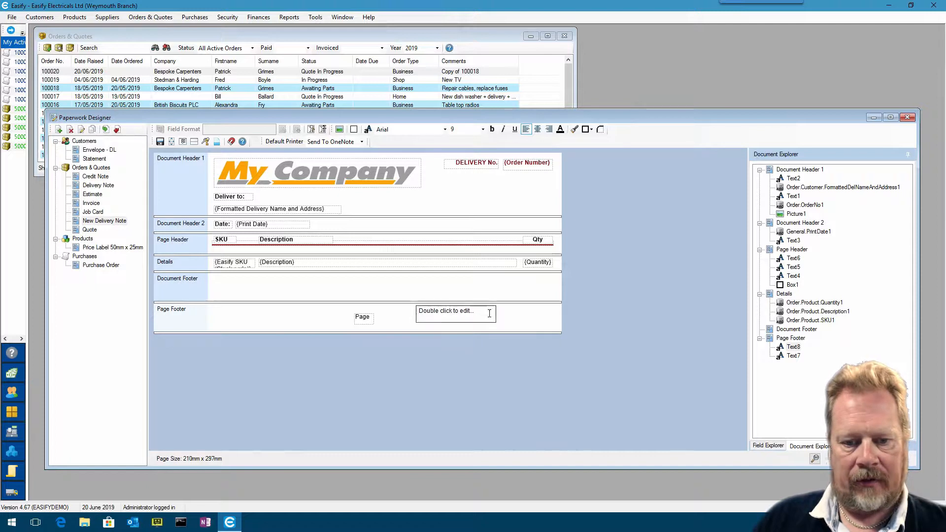
pyautogui.doubleClick(450, 316)
pyautogui.write('0f')
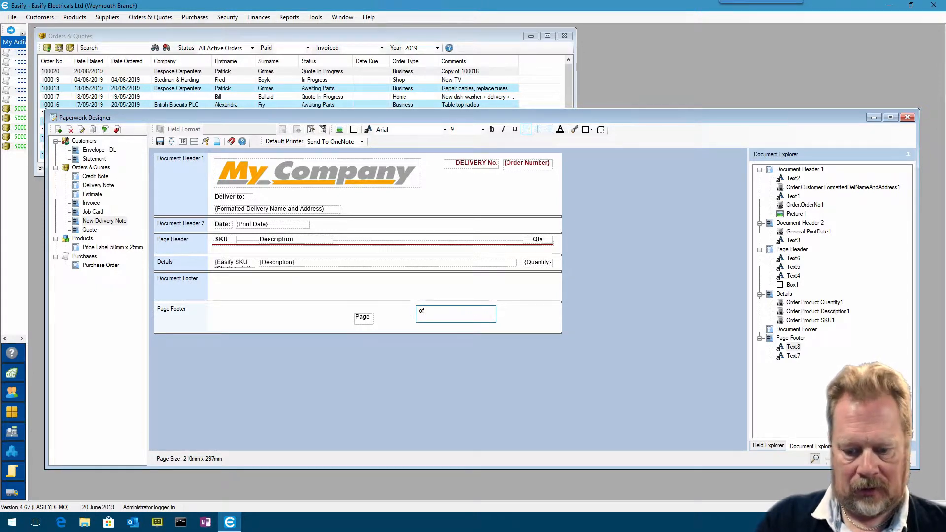
pyautogui.click(503, 315)
pyautogui.click(478, 314)
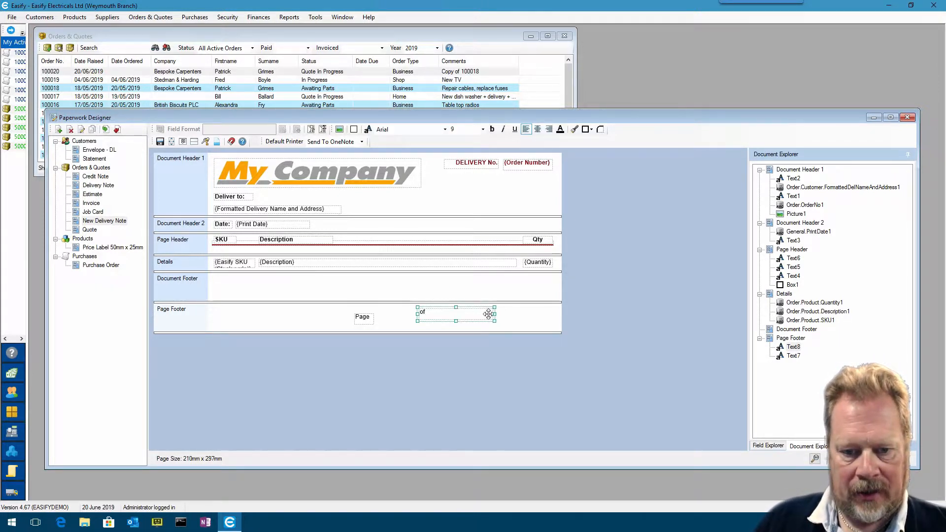
pyautogui.moveTo(493, 314); pyautogui.dragTo(431, 315)
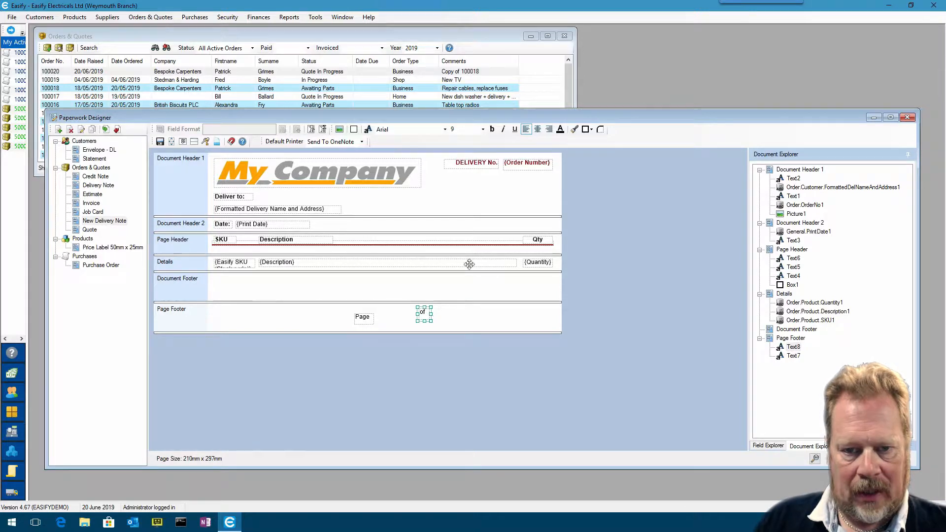
# Centre the text of the "of" label and move the Page and "of" labels towards the right side of the Page Footer
pyautogui.click(538, 130)
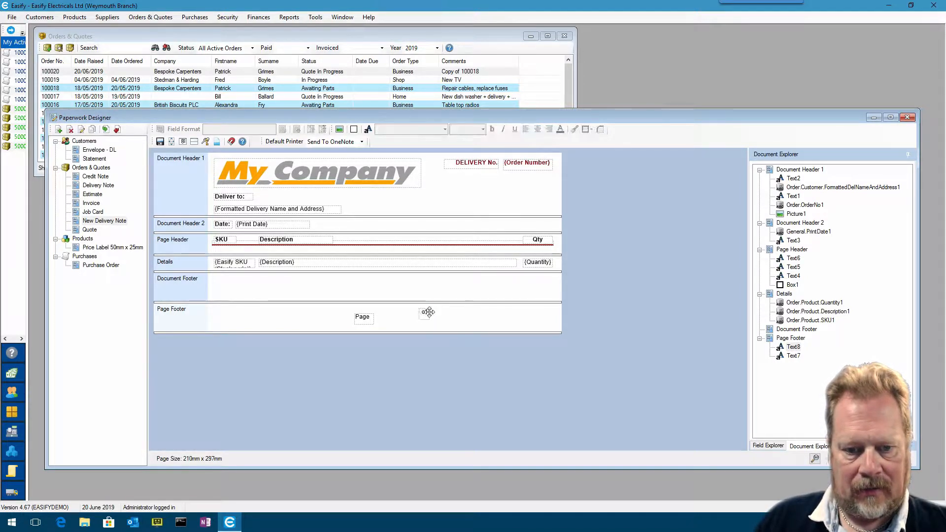
pyautogui.moveTo(428, 314); pyautogui.dragTo(499, 314)
pyautogui.moveTo(374, 319); pyautogui.dragTo(461, 314)
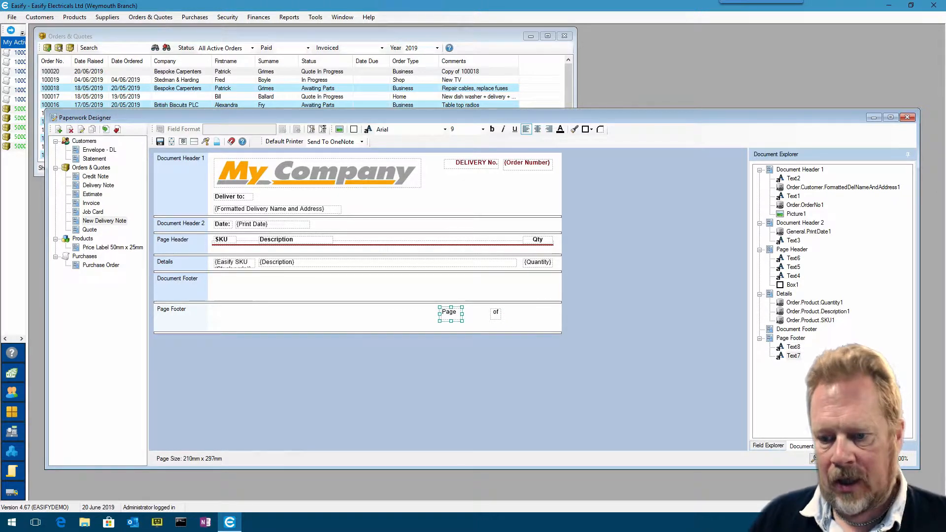
# Insert the general Page Number field between the Page and "of" labels in the Page Footer and narrow it to fit the gap
pyautogui.click(771, 447)
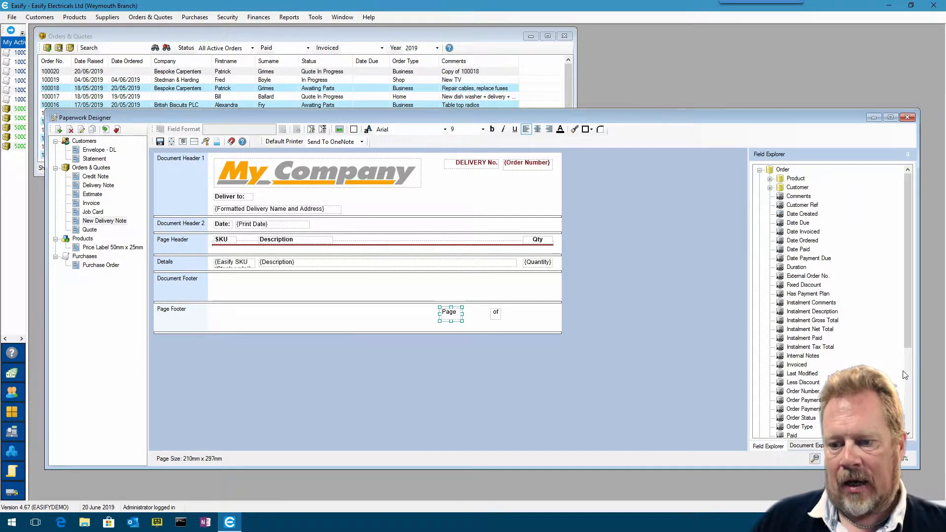
pyautogui.click(907, 372)
pyautogui.click(759, 427)
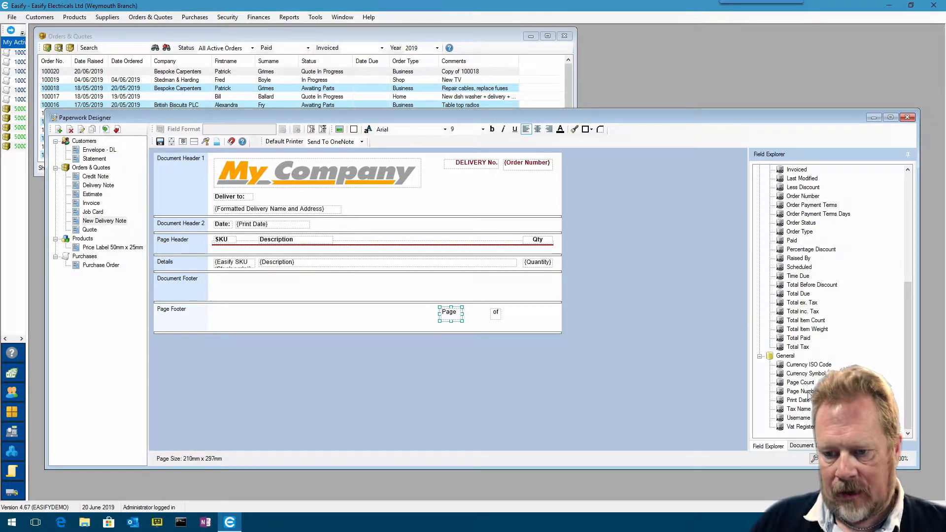
pyautogui.moveTo(807, 386); pyautogui.dragTo(473, 312)
pyautogui.click(531, 317)
pyautogui.moveTo(548, 315); pyautogui.dragTo(487, 312)
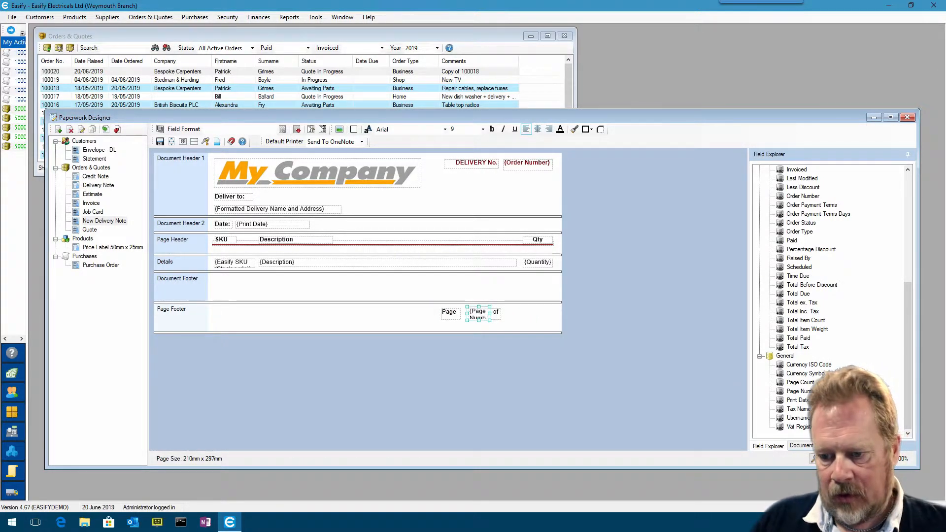
# Even out the spacing between the Page label, Page Number field and "of" label, and turn on snapping to align them
pyautogui.moveTo(857, 459); pyautogui.dragTo(875, 459)
pyautogui.moveTo(613, 446); pyautogui.dragTo(701, 447)
pyautogui.moveTo(742, 339); pyautogui.dragTo(564, 356)
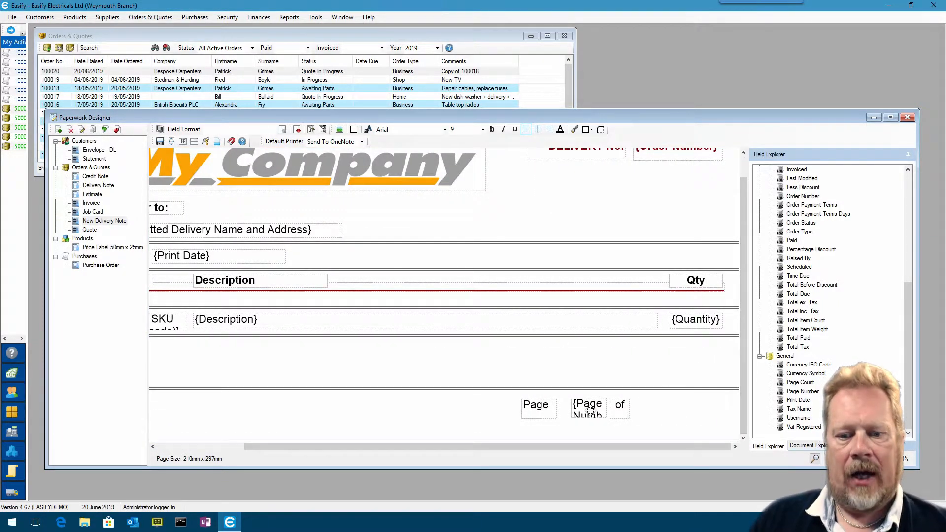
pyautogui.moveTo(590, 413); pyautogui.dragTo(586, 413)
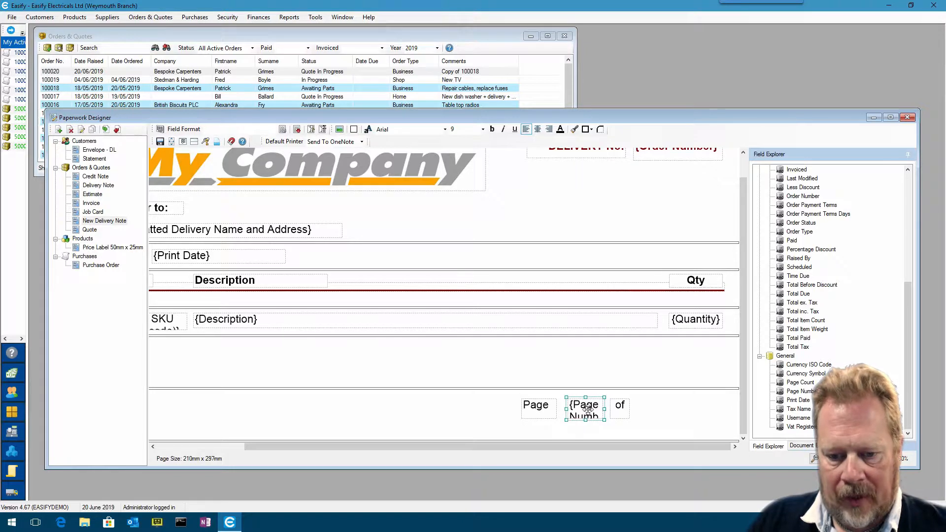
pyautogui.click(551, 406)
pyautogui.moveTo(552, 405); pyautogui.dragTo(555, 405)
pyautogui.click(588, 409)
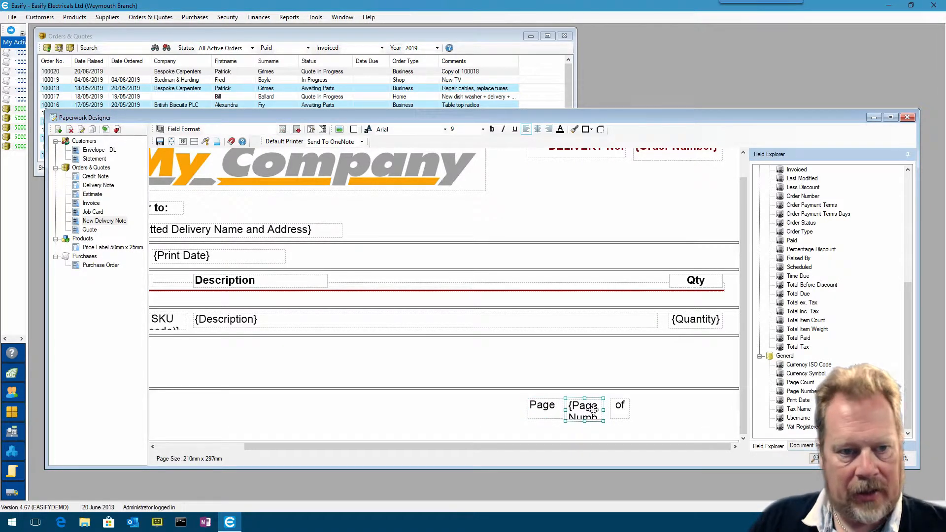
pyautogui.click(234, 140)
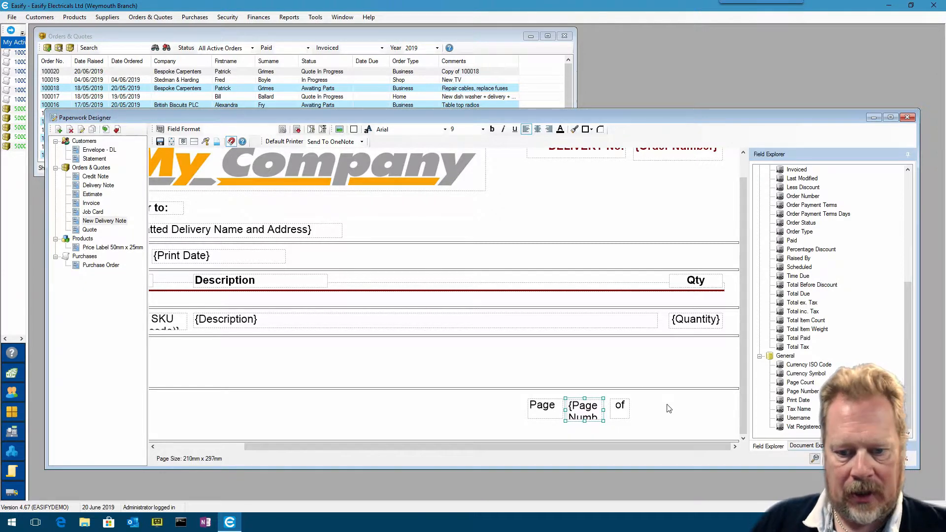
pyautogui.moveTo(582, 412); pyautogui.dragTo(619, 409)
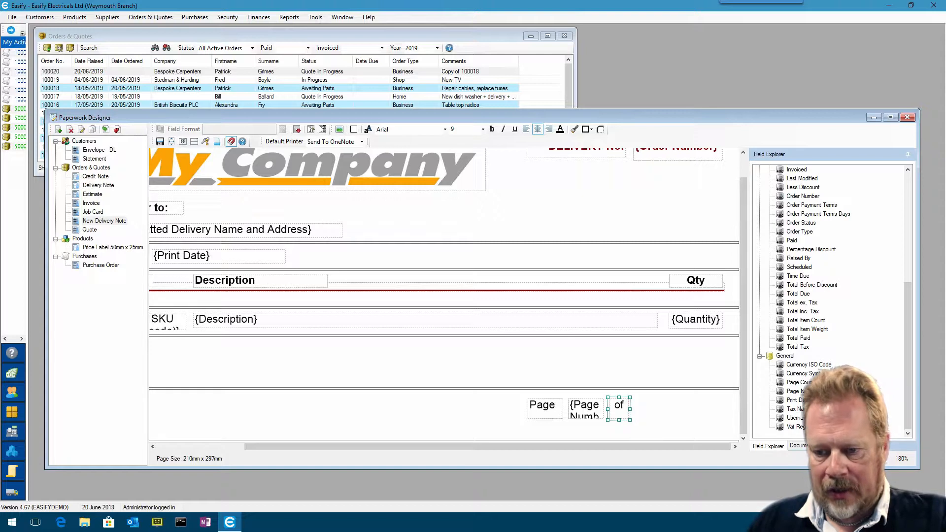
# Add a narrow Page Count field after "of" and shift the whole page numbering line to the right end of the Page Footer
pyautogui.moveTo(795, 384); pyautogui.dragTo(575, 410)
pyautogui.moveTo(662, 409); pyautogui.dragTo(722, 412)
pyautogui.moveTo(625, 415); pyautogui.dragTo(697, 412)
pyautogui.moveTo(604, 414); pyautogui.dragTo(667, 413)
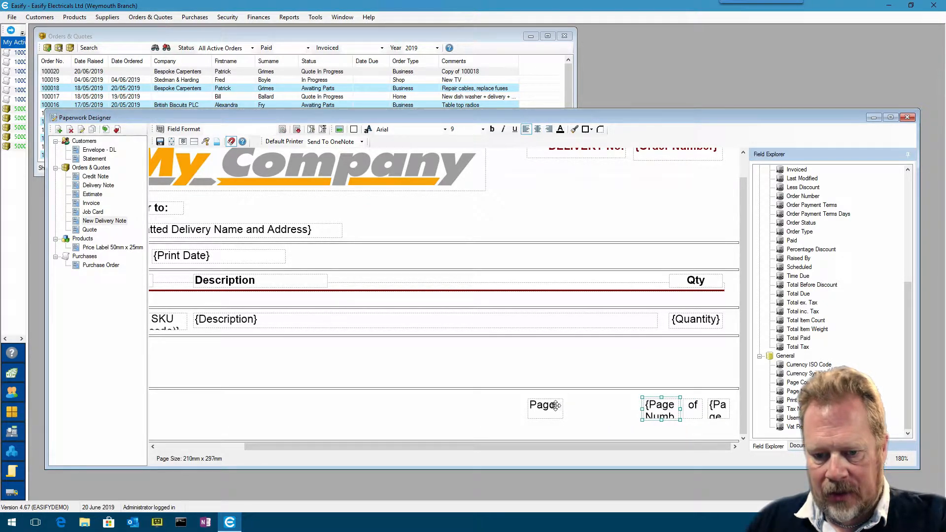
pyautogui.moveTo(556, 405); pyautogui.dragTo(625, 410)
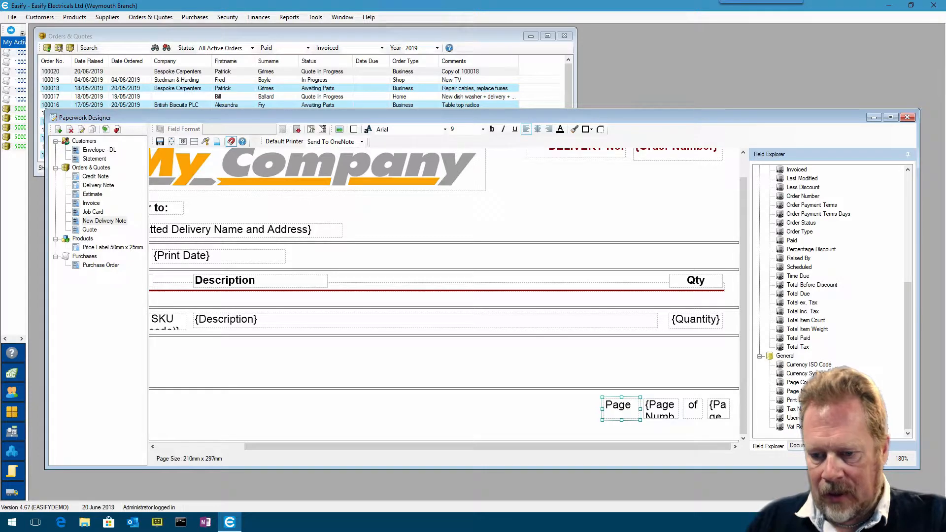
# Add a text label reading "Thank you for your custom..." near the left side of the Page Footer
pyautogui.scroll(-4, 448, 300)
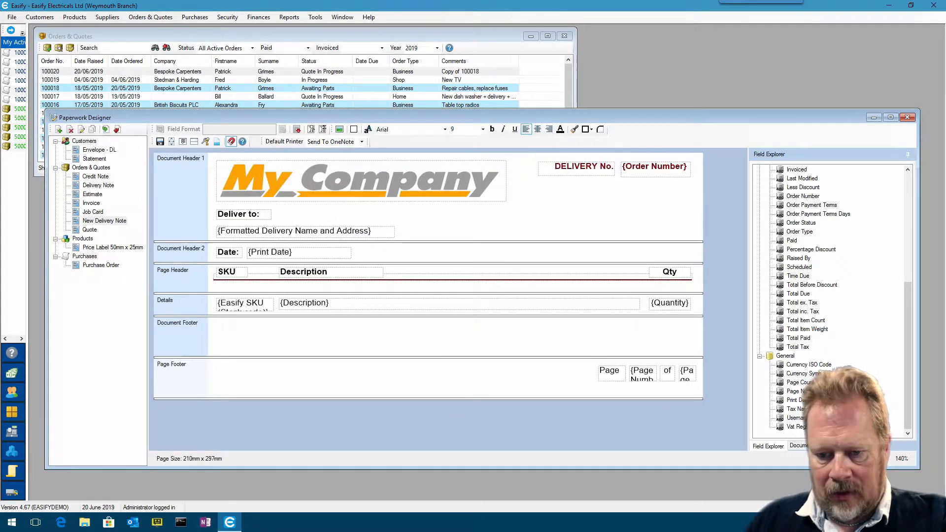
pyautogui.click(409, 378)
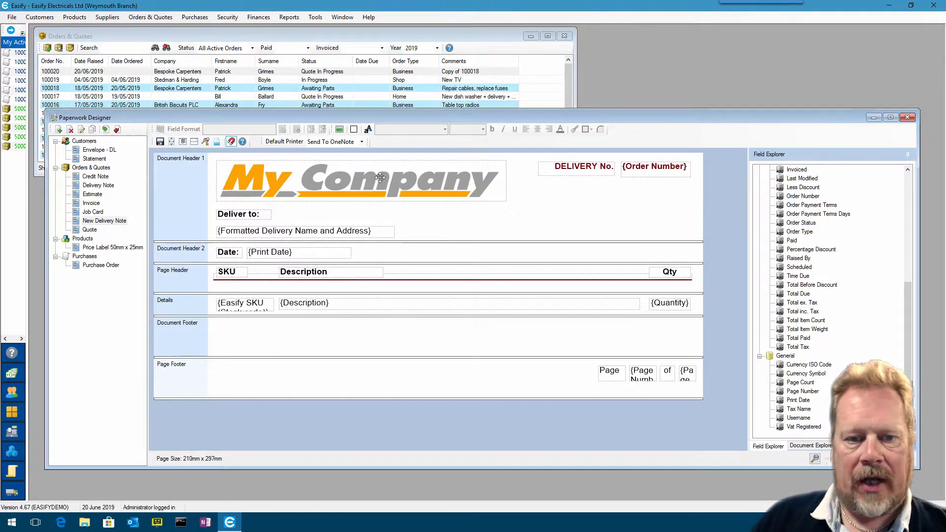
pyautogui.click(367, 129)
pyautogui.moveTo(258, 364); pyautogui.dragTo(279, 375)
pyautogui.doubleClick(279, 376)
pyautogui.hotkey('ctrl', 'shift', 'Right')
pyautogui.hotkey('shift', 'End')
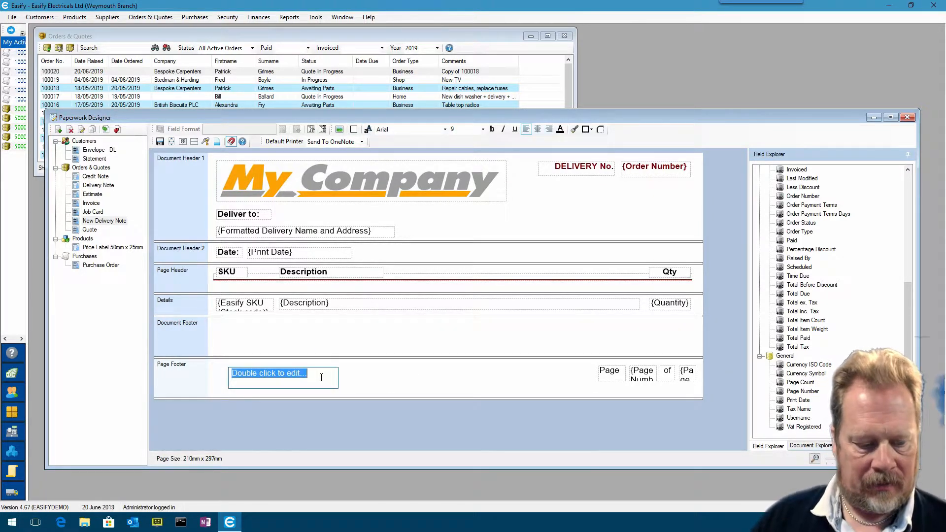
pyautogui.write('Thank you for your custom')
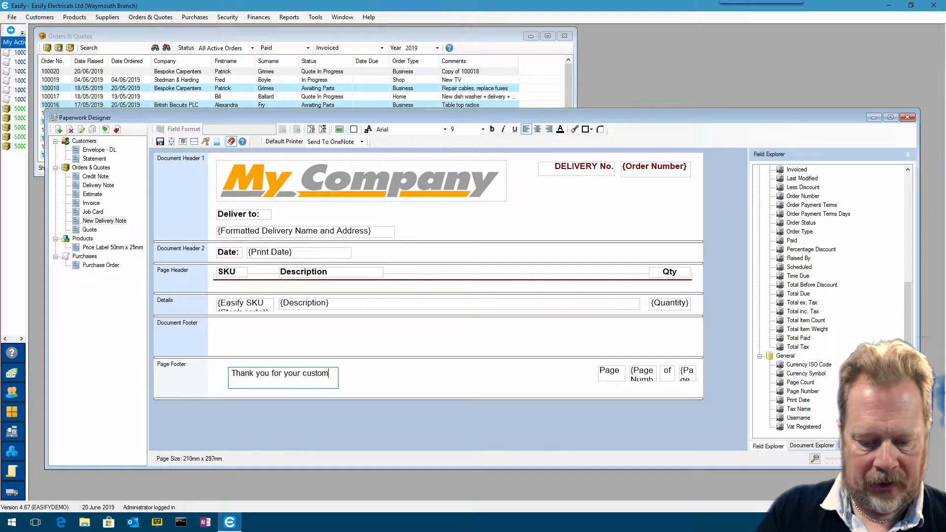
pyautogui.write('...')
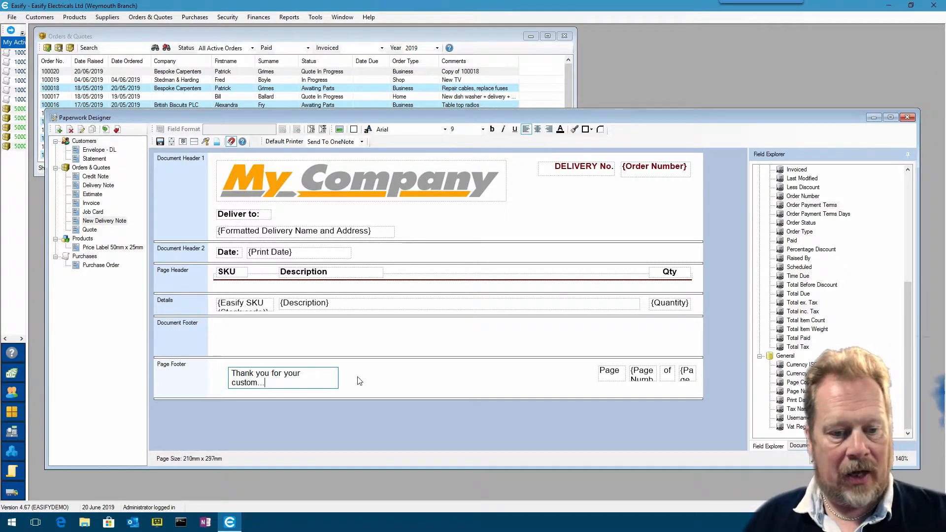
# Widen the thank-you label so its text fits on one line and align it with the SKU column's left edge
pyautogui.click(345, 384)
pyautogui.moveTo(337, 379); pyautogui.dragTo(413, 378)
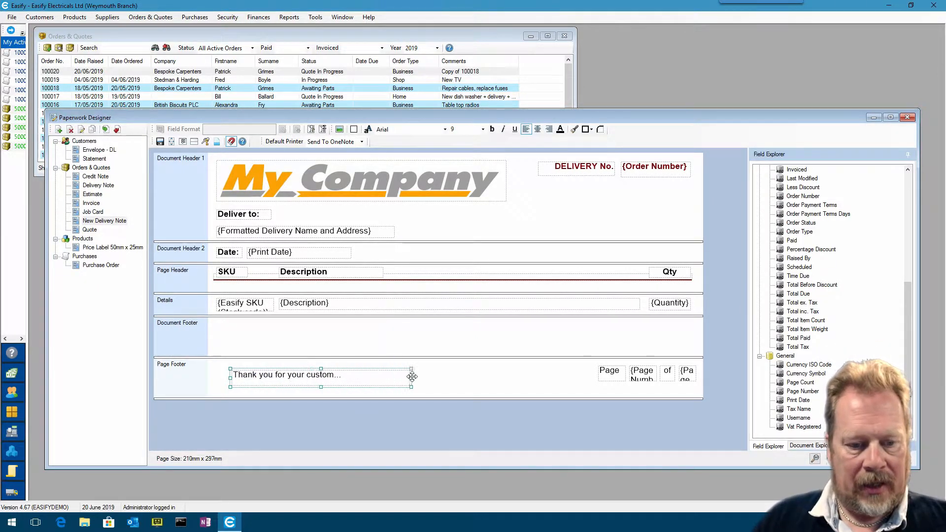
pyautogui.moveTo(355, 378); pyautogui.dragTo(343, 377)
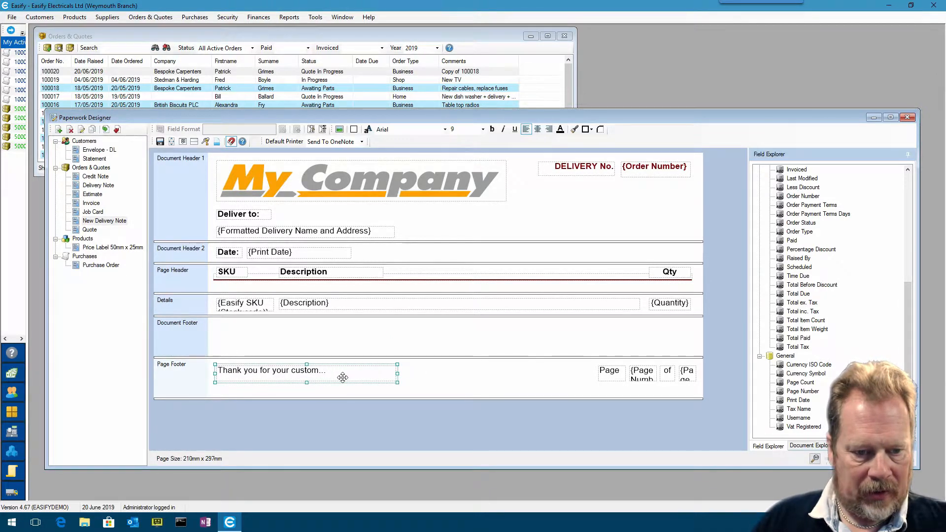
pyautogui.click(453, 385)
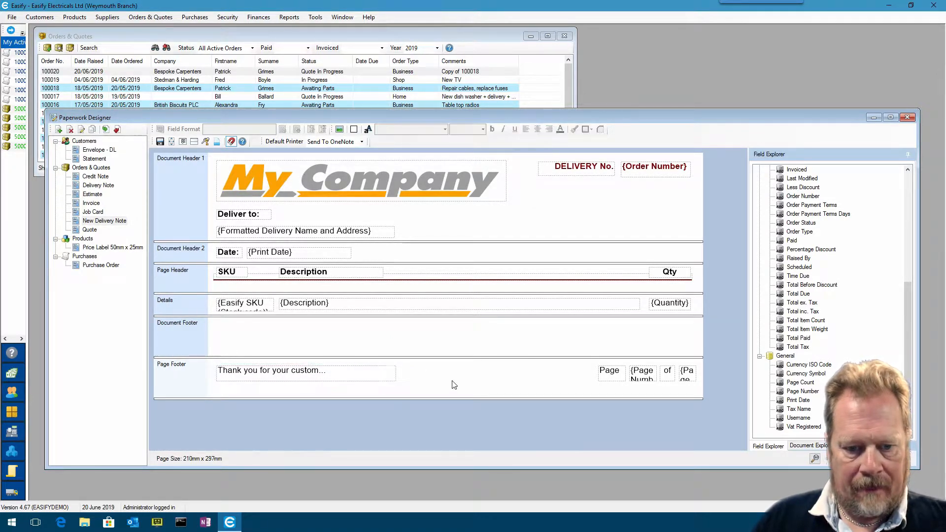
# Save the template, preview the New Delivery Note for the topmost Bespoke Carpenters order, and check its footer in an enlarged window
pyautogui.click(161, 141)
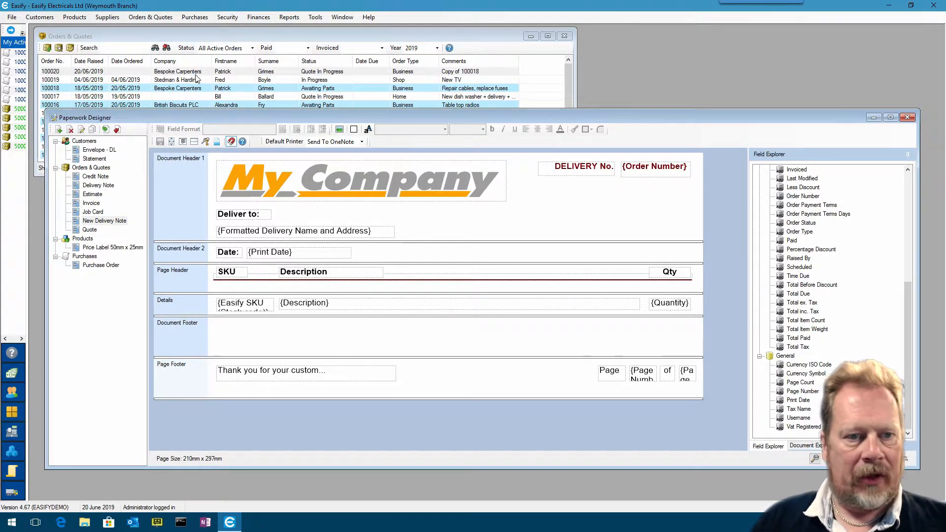
pyautogui.doubleClick(198, 72)
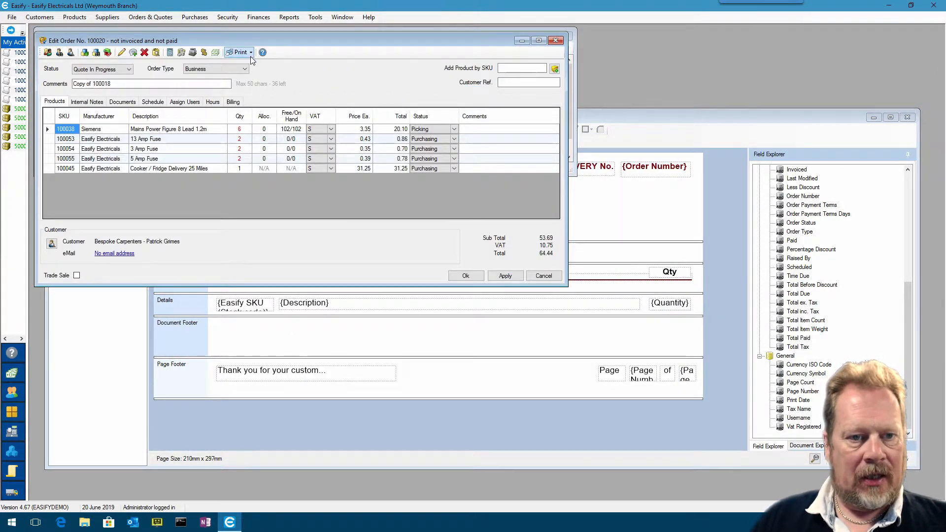
pyautogui.click(250, 52)
pyautogui.click(269, 77)
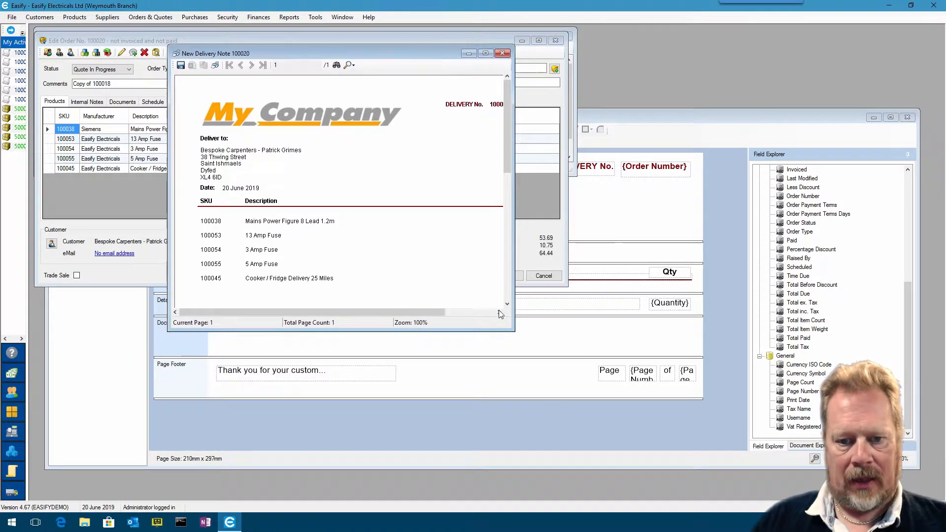
pyautogui.moveTo(513, 329); pyautogui.dragTo(609, 475)
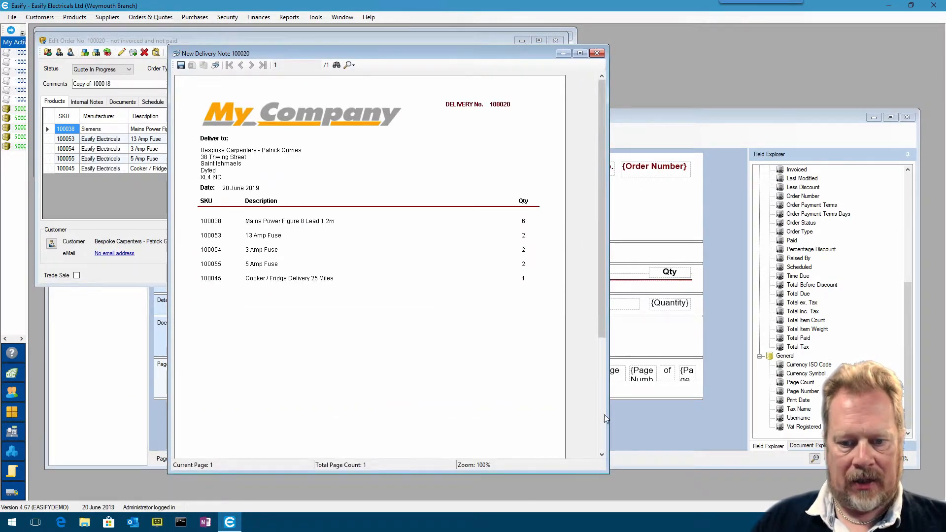
pyautogui.scroll(-3, 607, 414)
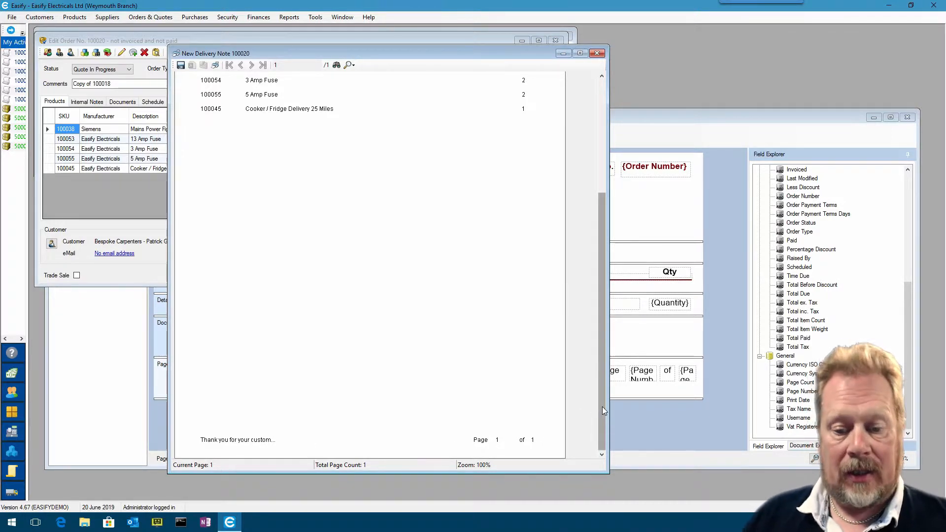
pyautogui.moveTo(602, 407); pyautogui.dragTo(567, 310)
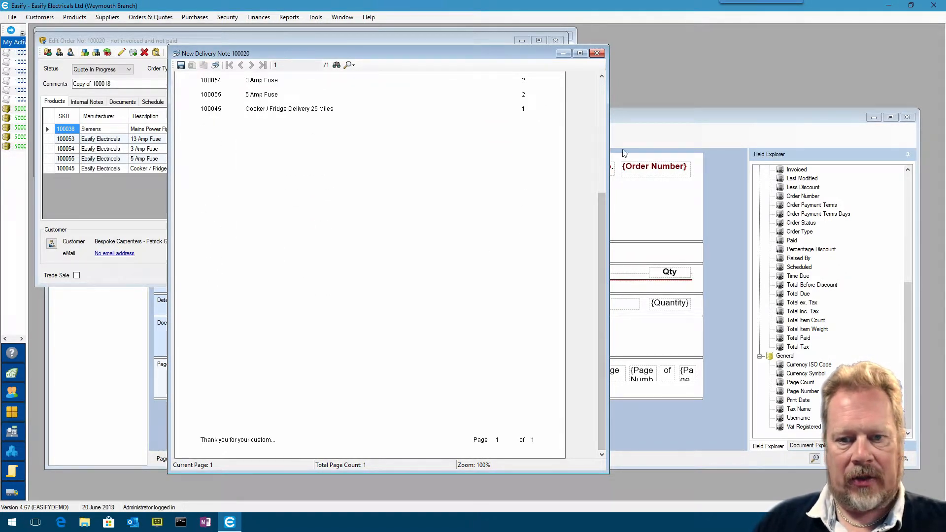
# Close the delivery note preview and the order window, and move the Paperwork Designer window higher on the screen
pyautogui.click(597, 54)
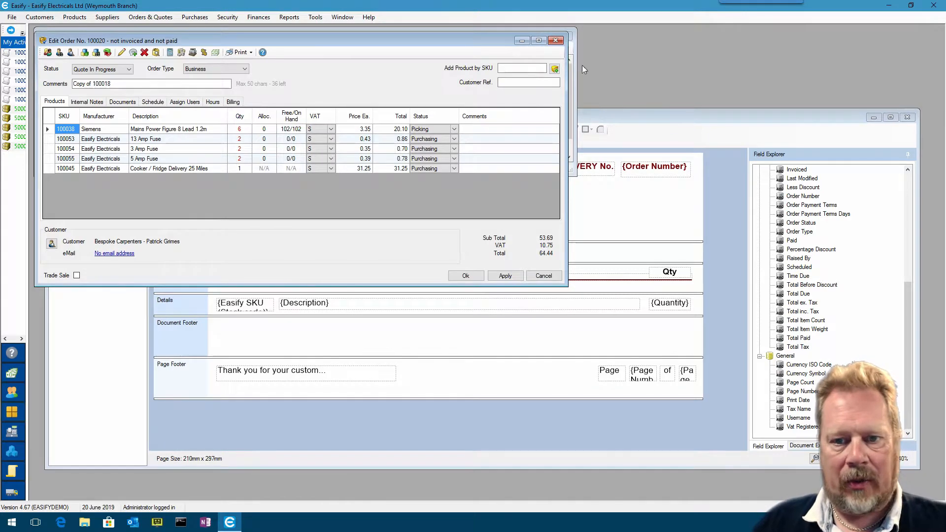
pyautogui.click(558, 41)
pyautogui.moveTo(646, 117); pyautogui.dragTo(642, 59)
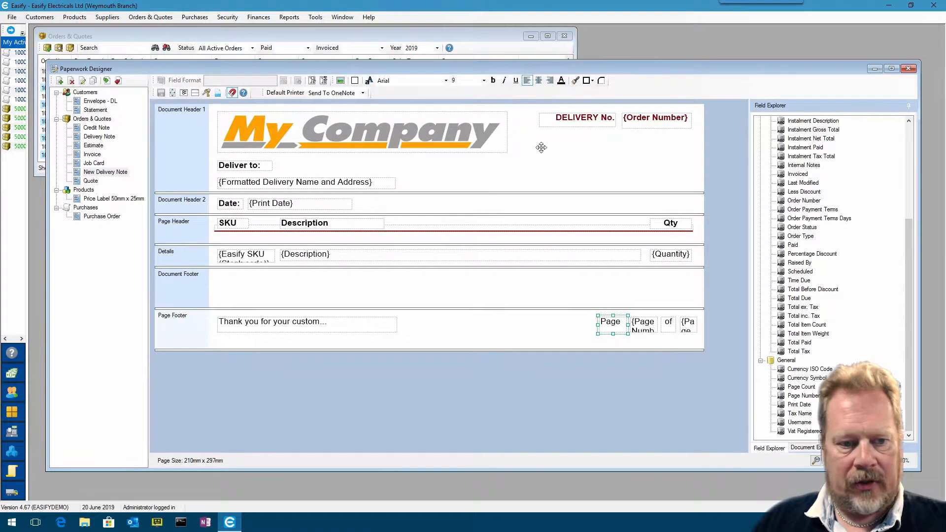
# Add a text label reading "Signed by" right of centre in the Document Footer
pyautogui.click(197, 282)
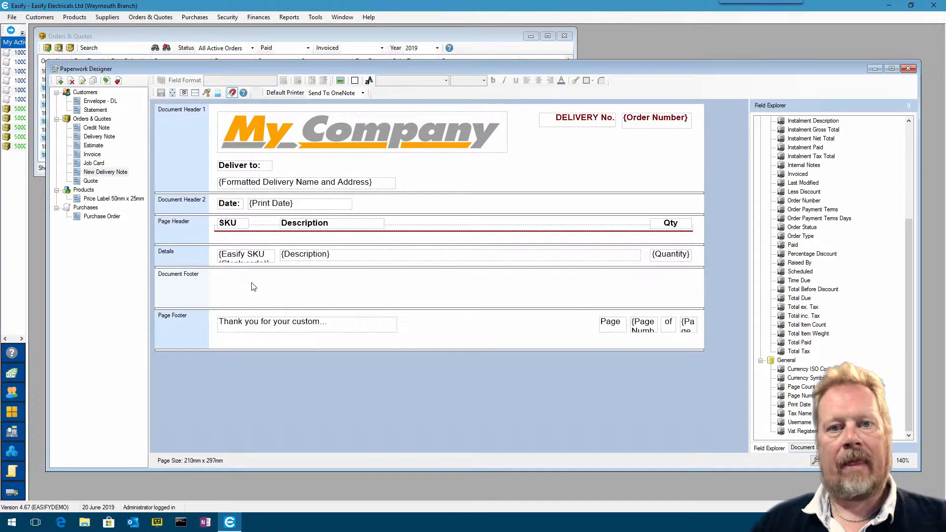
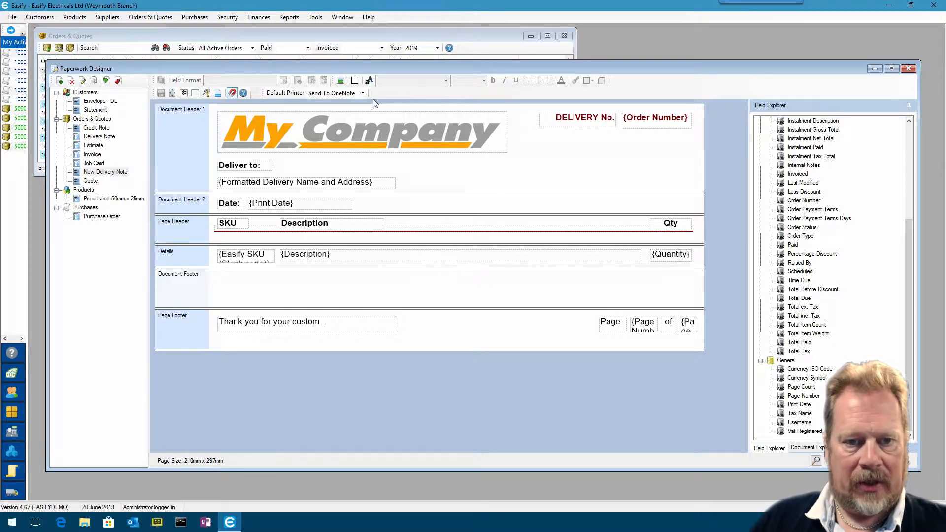
pyautogui.click(442, 282)
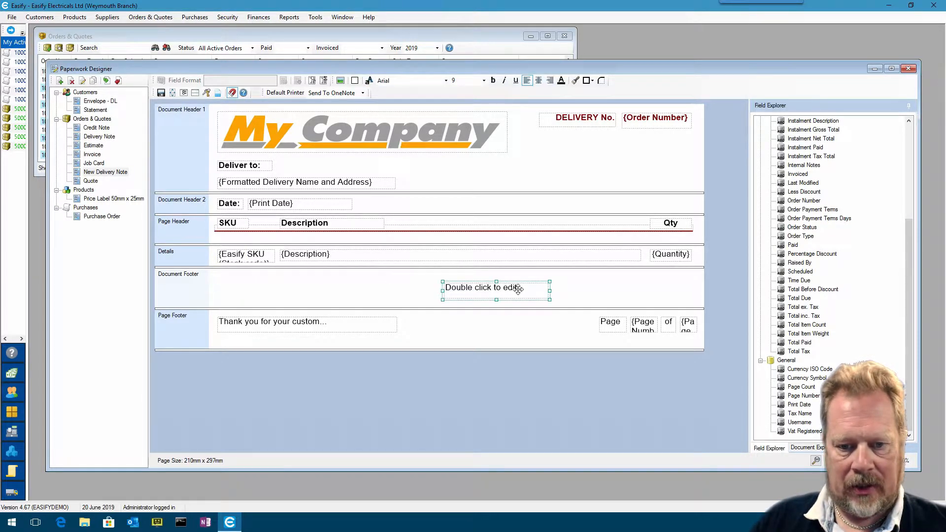
pyautogui.write('Signed by')
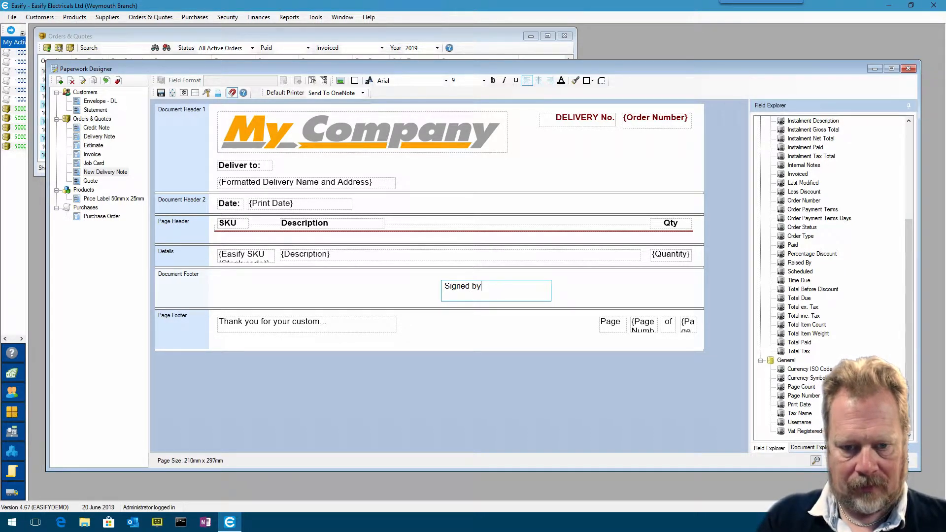
pyautogui.click(603, 293)
# Make the Document Footer taller, move the "Signed by" label slightly down and left, and narrow it to fit its text
pyautogui.click(473, 291)
pyautogui.moveTo(495, 290)
pyautogui.mouseDown()
pyautogui.moveTo(480, 291)
pyautogui.moveTo(525, 298)
pyautogui.moveTo(526, 326)
pyautogui.moveTo(501, 296)
pyautogui.moveTo(508, 304)
pyautogui.moveTo(483, 306)
pyautogui.moveTo(482, 298)
pyautogui.mouseUp()
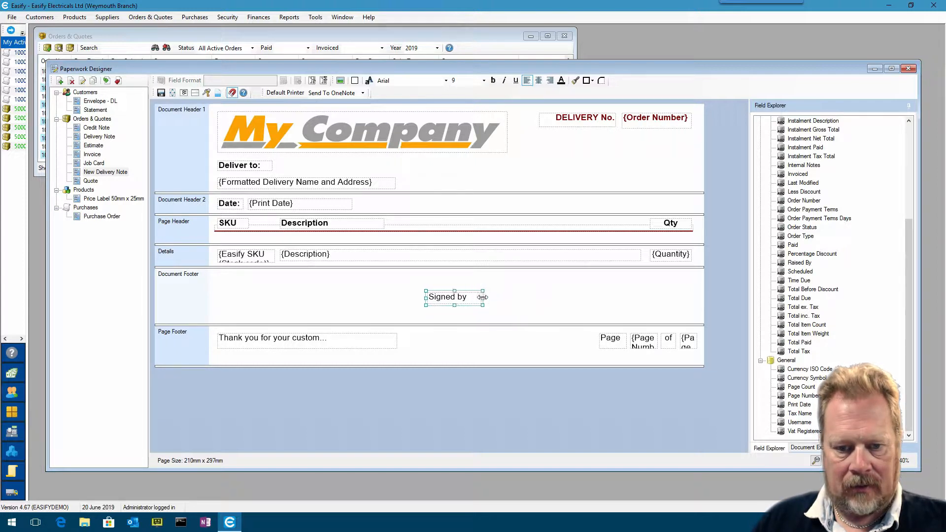
pyautogui.click(532, 302)
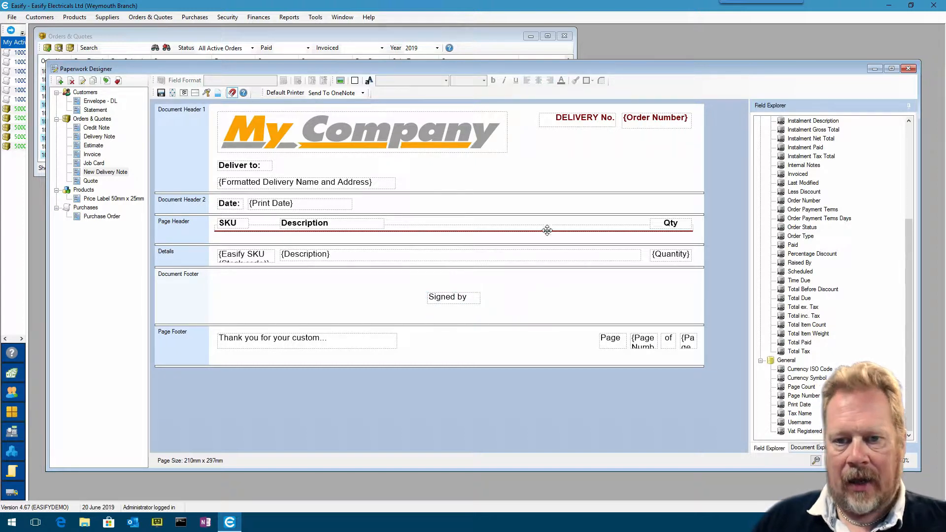
# Add a box beside the "Signed by" label in the Document Footer and set its overall border style to None
pyautogui.click(355, 80)
pyautogui.moveTo(272, 281); pyautogui.dragTo(575, 295)
pyautogui.click(592, 80)
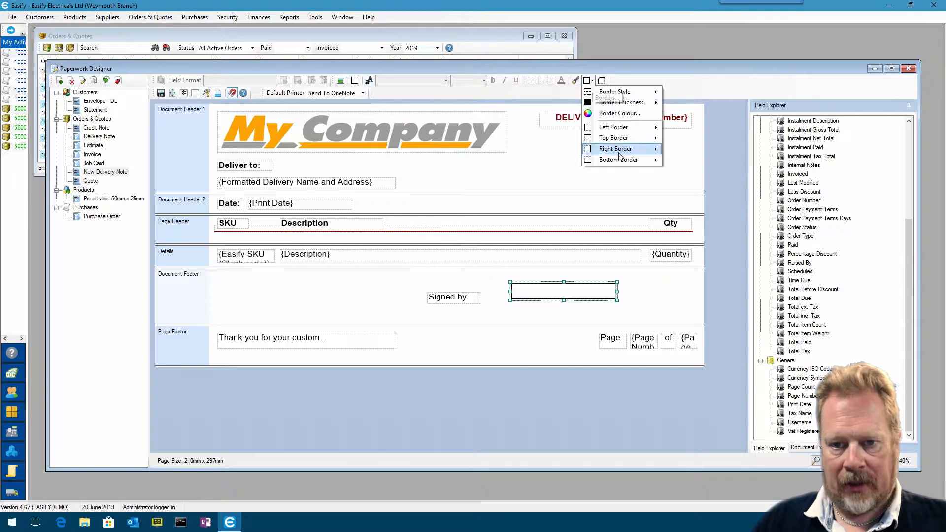
pyautogui.moveTo(627, 91)
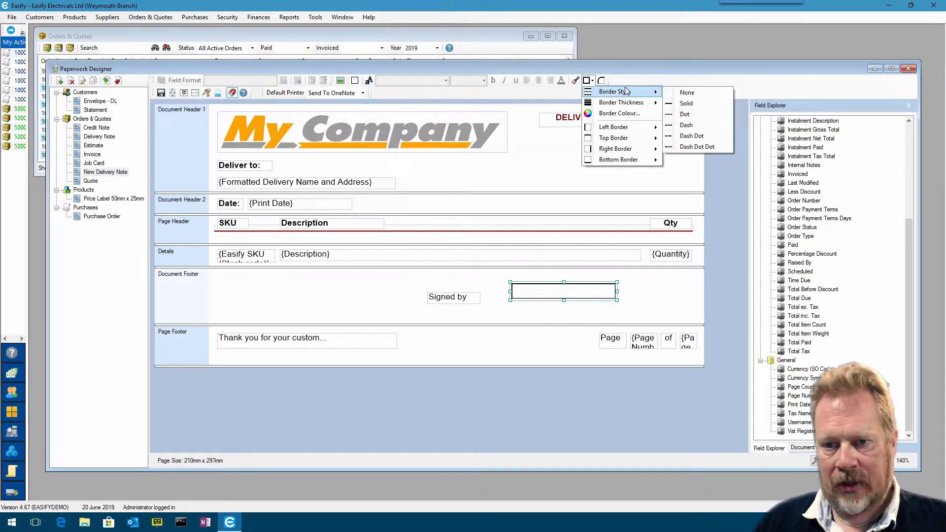
pyautogui.click(689, 94)
# Give the box beside "Signed by" a solid bottom border with a thickness of 1.5 pt
pyautogui.click(592, 80)
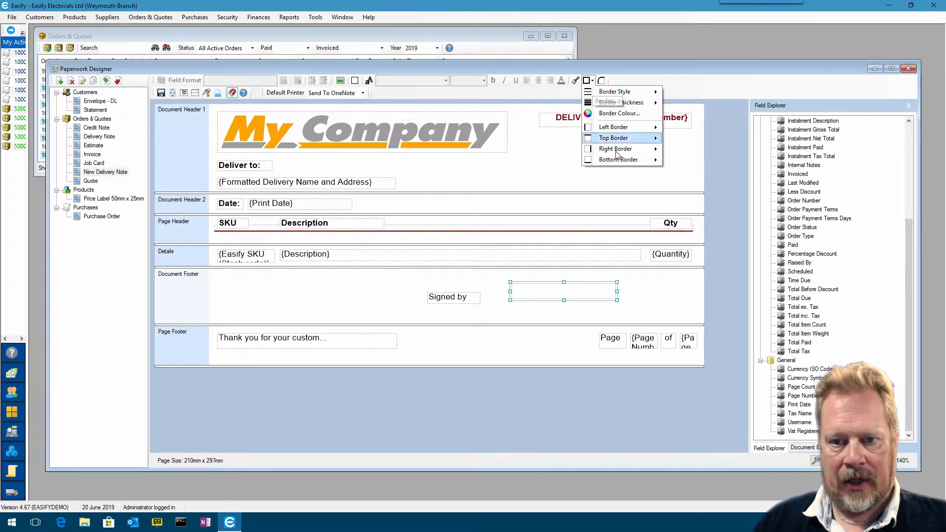
pyautogui.moveTo(622, 159)
pyautogui.moveTo(706, 161)
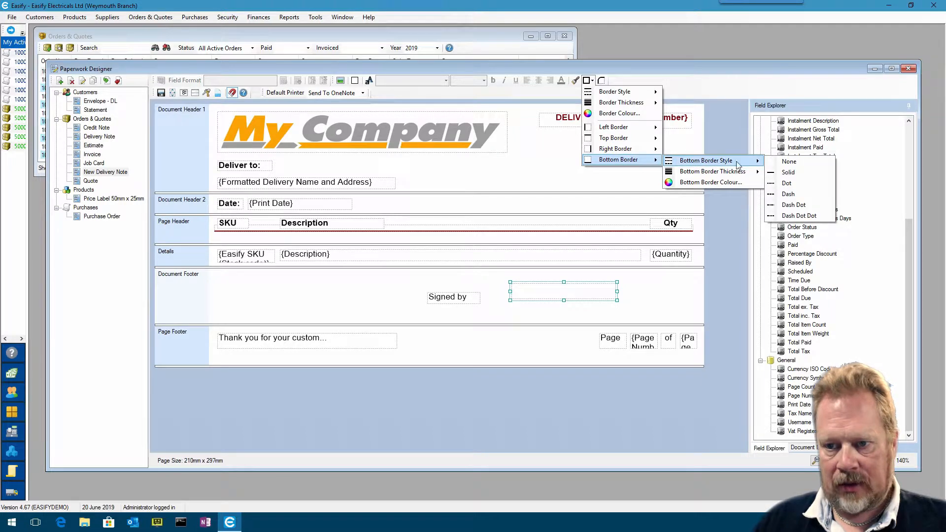
pyautogui.click(792, 173)
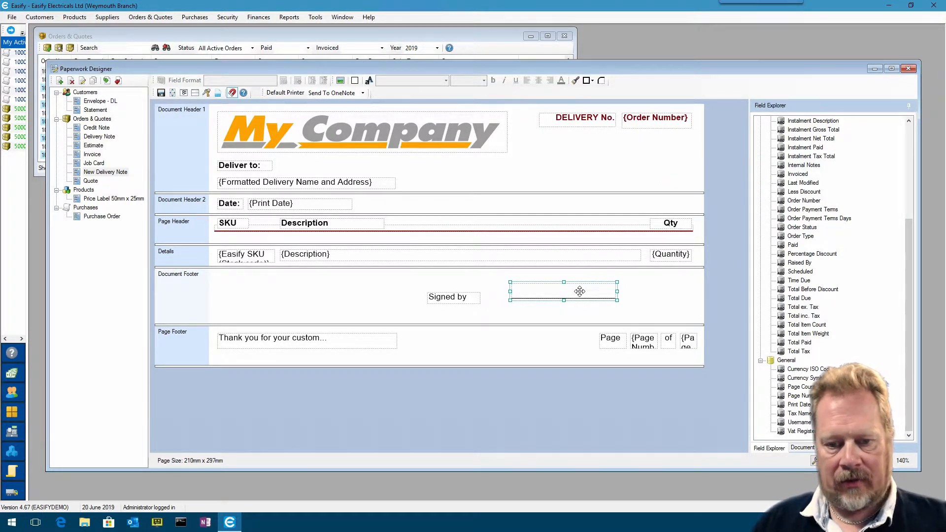
pyautogui.click(592, 81)
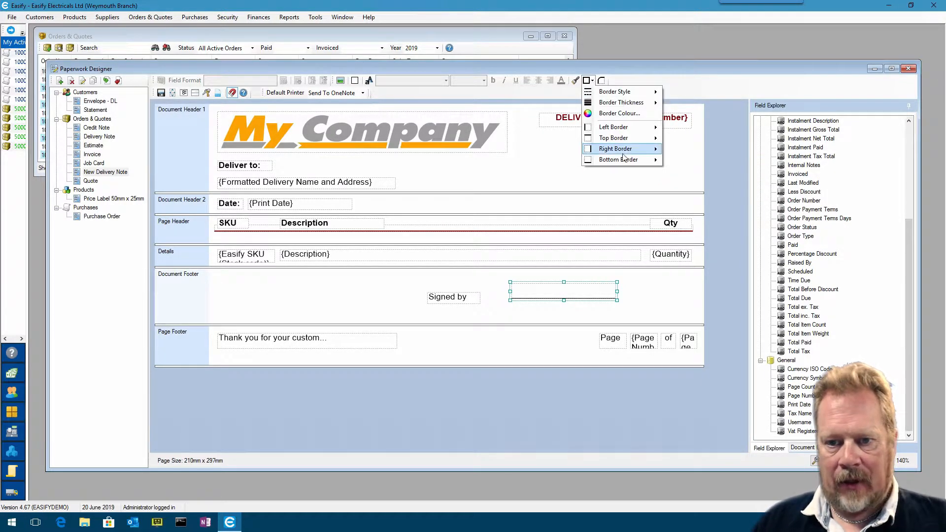
pyautogui.moveTo(622, 159)
pyautogui.moveTo(731, 172)
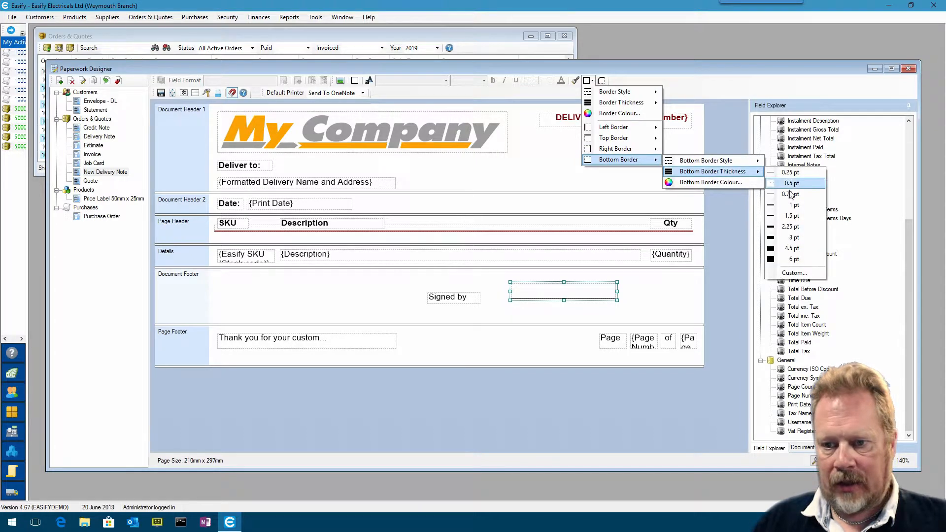
pyautogui.click(797, 217)
# Colour the signature box's bottom border dark red and stretch the box from the "Signed by" label to the right edge of the Qty column
pyautogui.click(588, 84)
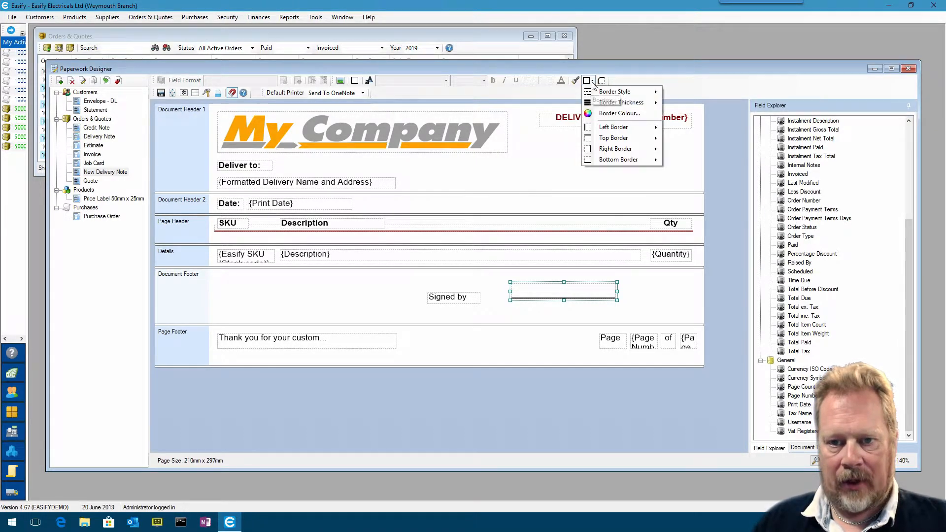
pyautogui.moveTo(631, 160)
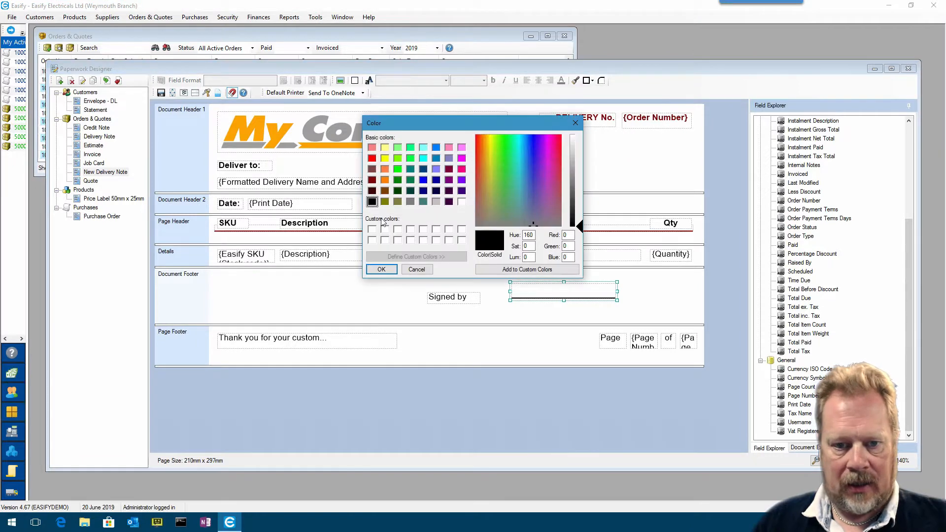
pyautogui.click(372, 180)
pyautogui.click(382, 269)
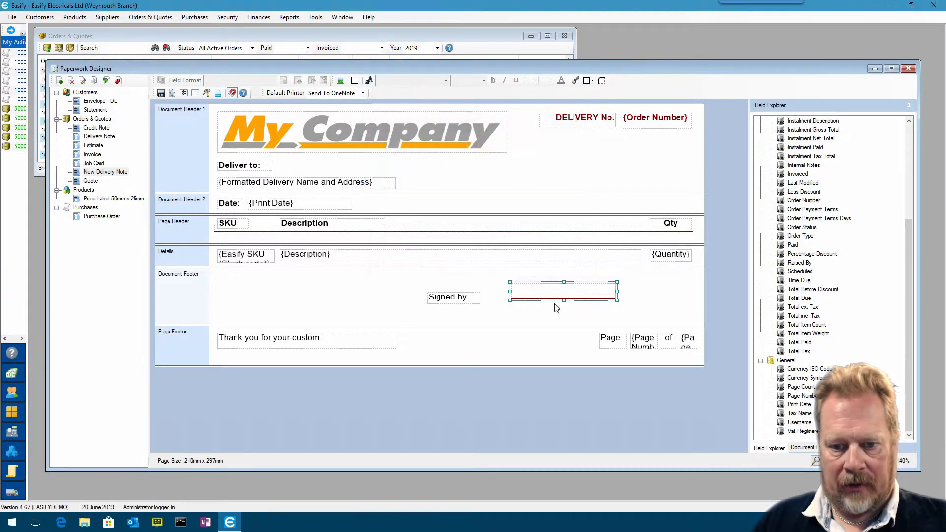
pyautogui.moveTo(565, 290)
pyautogui.mouseDown()
pyautogui.moveTo(536, 299)
pyautogui.moveTo(692, 300)
pyautogui.mouseUp()
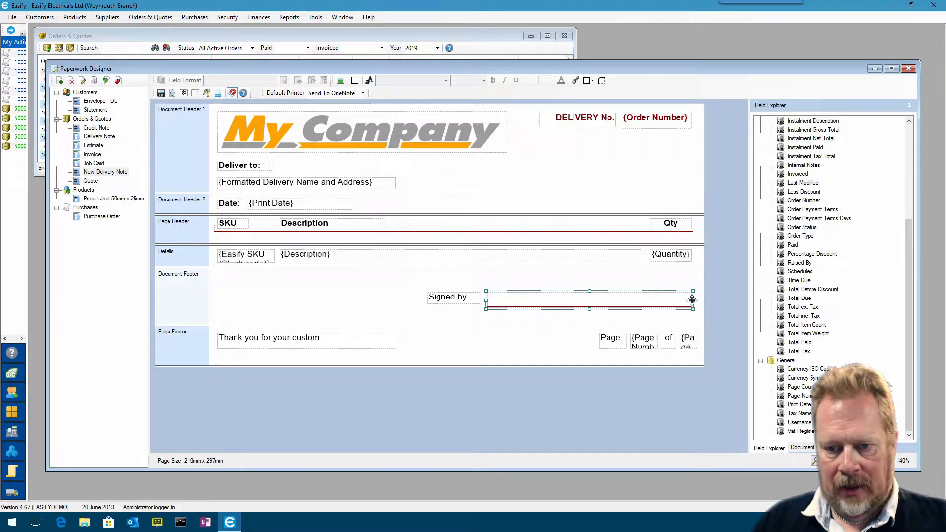
pyautogui.click(576, 284)
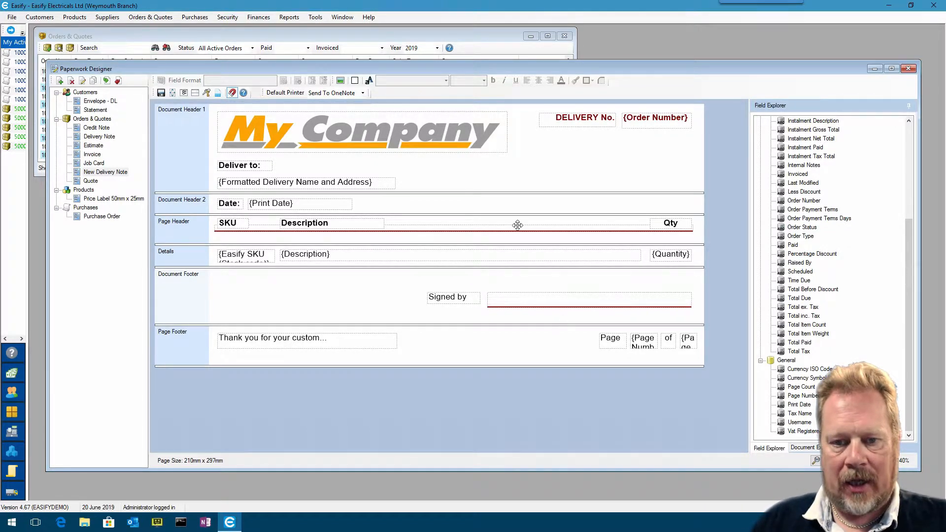
# Add a second box in the upper left of the Document Footer and set its overall border style to None
pyautogui.click(369, 80)
pyautogui.click(261, 276)
pyautogui.moveTo(270, 280); pyautogui.dragTo(315, 285)
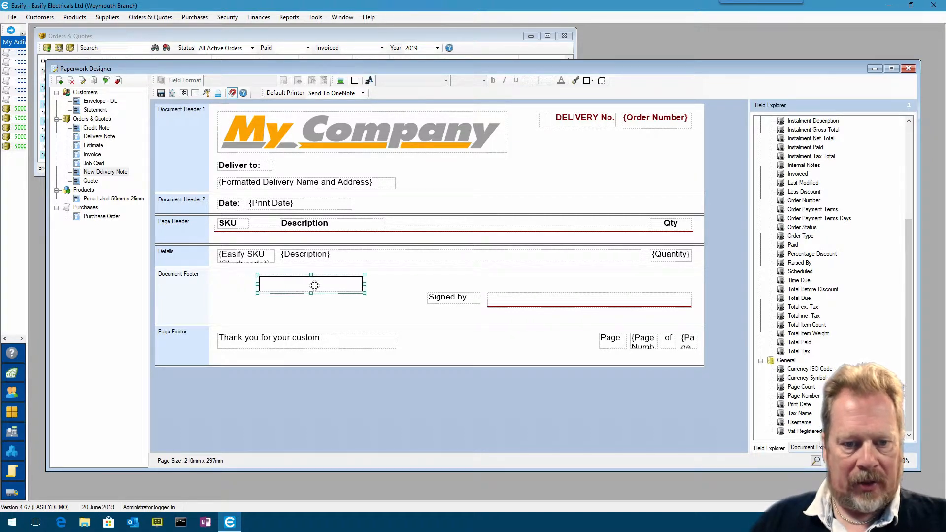
pyautogui.click(592, 81)
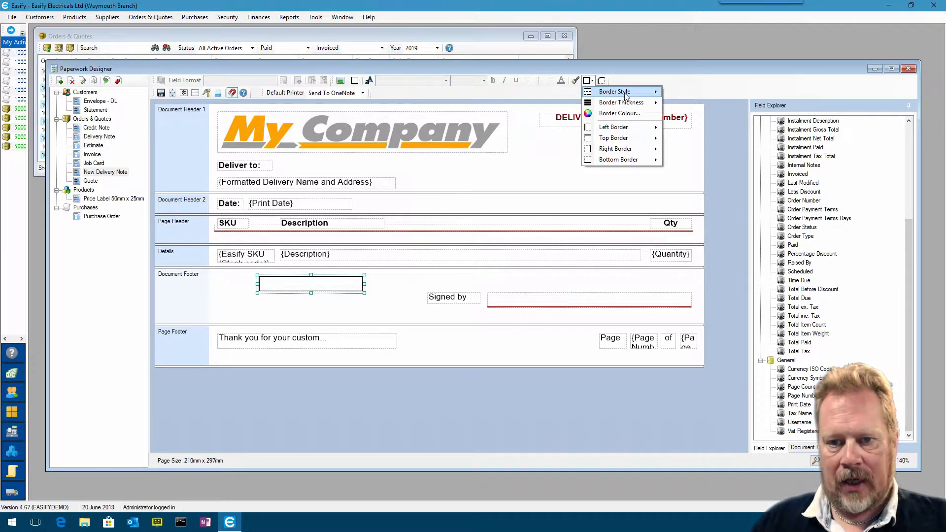
pyautogui.moveTo(627, 94)
pyautogui.click(685, 93)
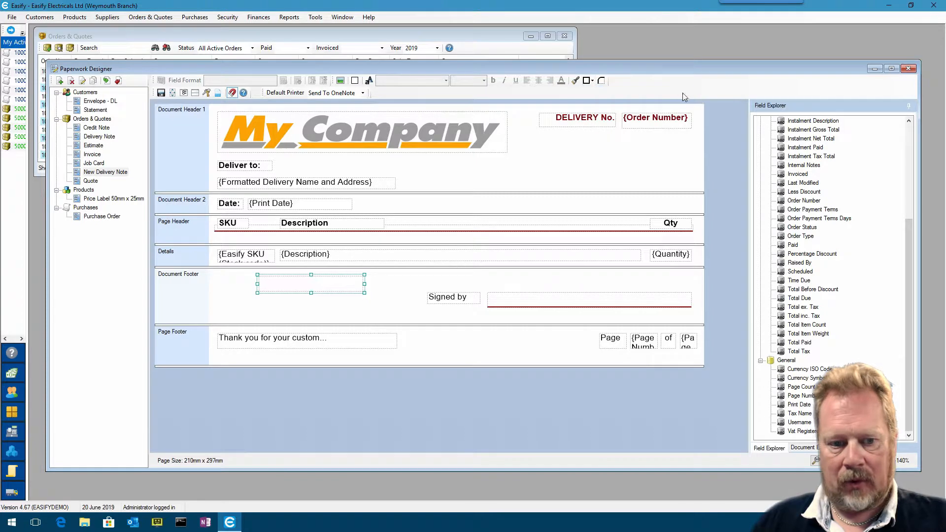
# Give the second Document Footer box a solid top border with a thickness of 1.5 pt
pyautogui.click(593, 80)
pyautogui.moveTo(622, 140)
pyautogui.moveTo(703, 140)
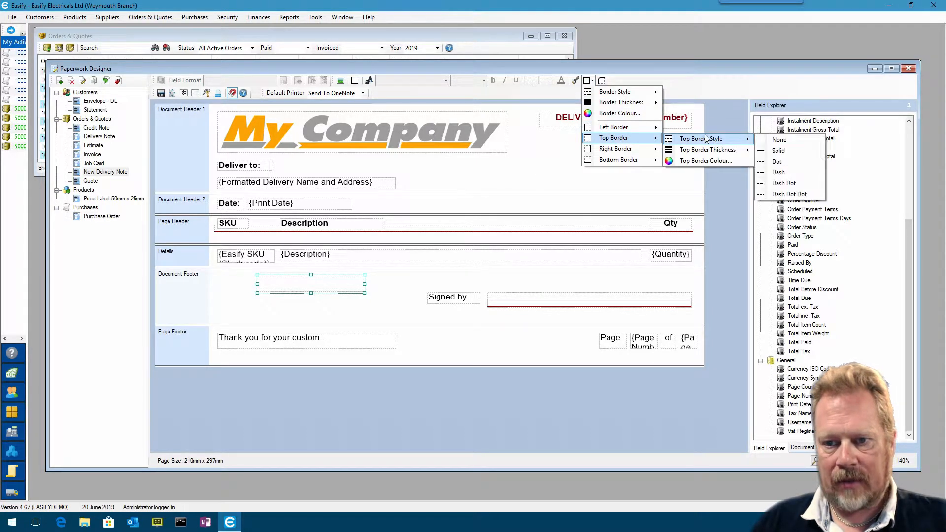
pyautogui.click(784, 150)
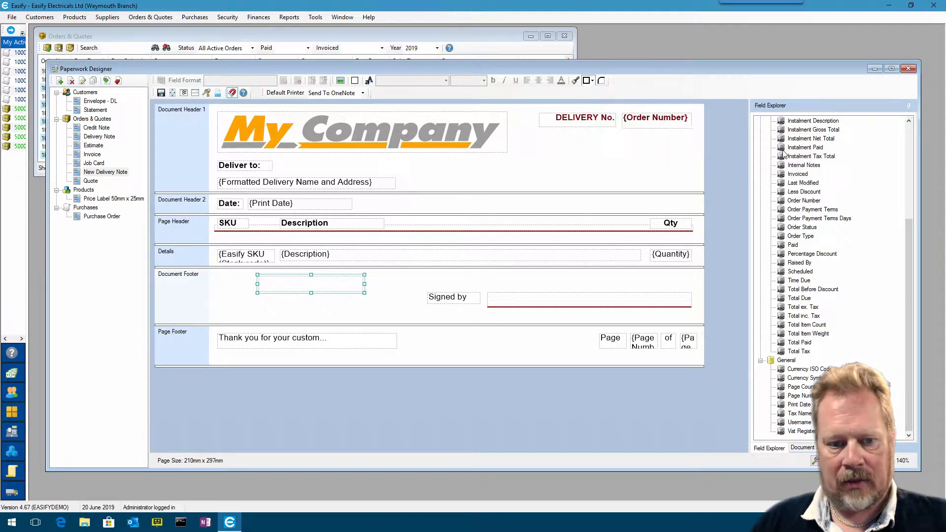
pyautogui.click(587, 81)
pyautogui.moveTo(622, 138)
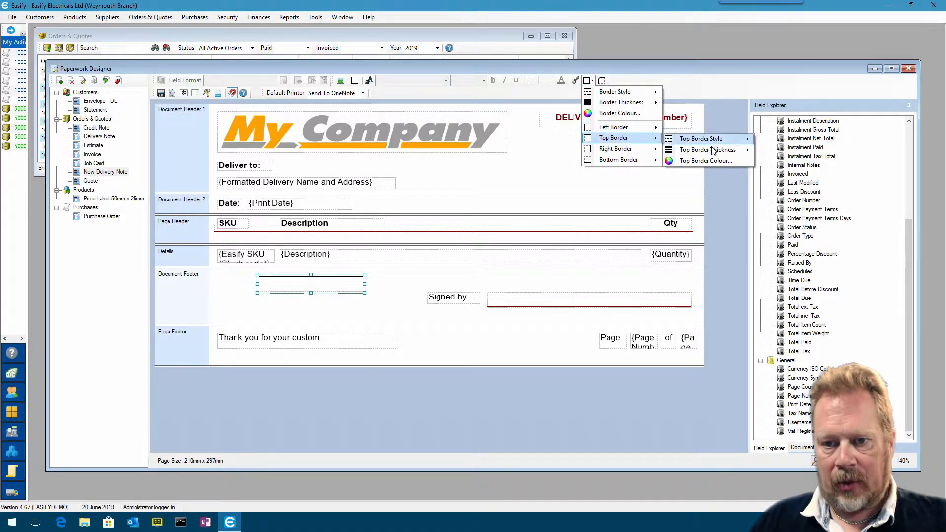
pyautogui.moveTo(714, 151)
pyautogui.click(787, 196)
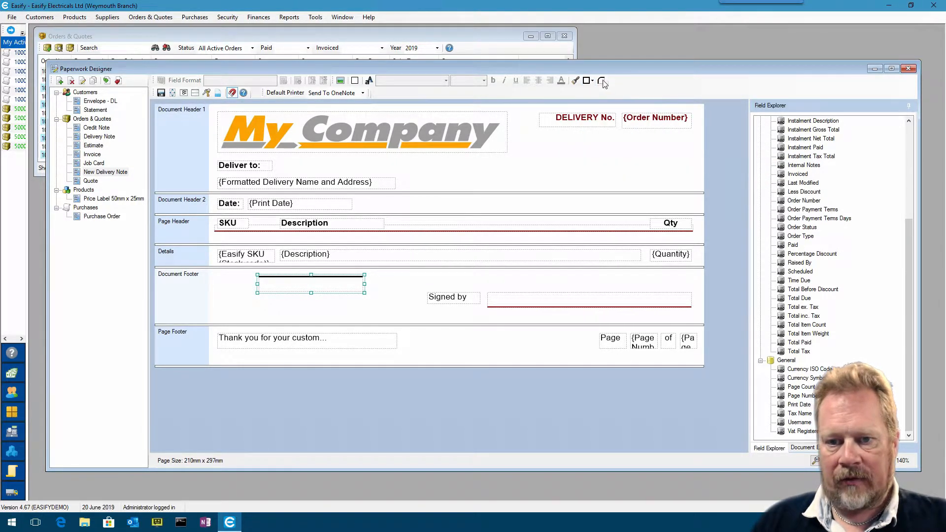
# Colour the second box's top border dark red and make the box a thin strip across the full width at the Document Footer's top
pyautogui.click(588, 80)
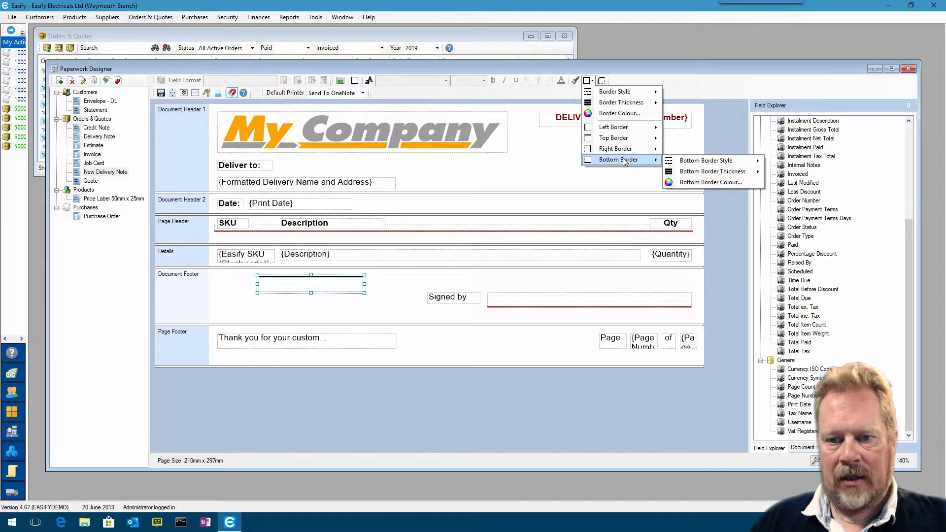
pyautogui.moveTo(623, 139)
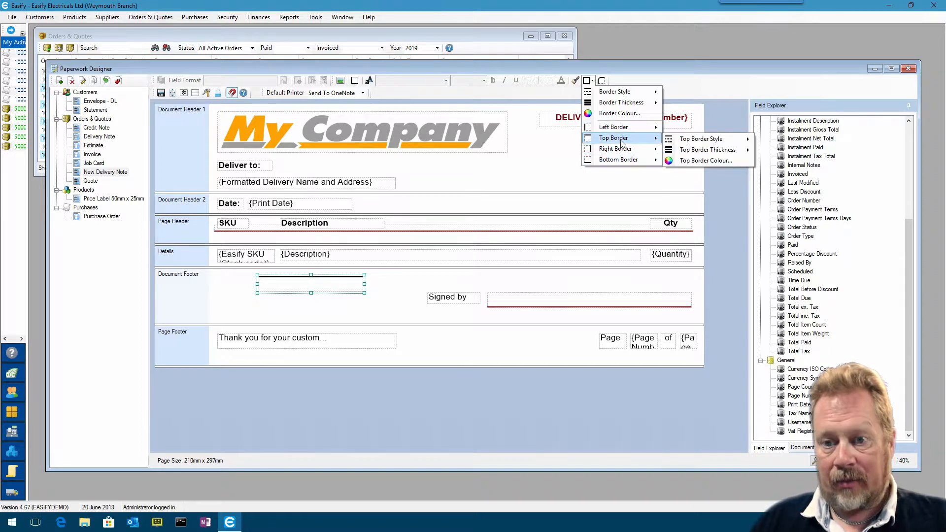
pyautogui.click(705, 161)
pyautogui.click(372, 180)
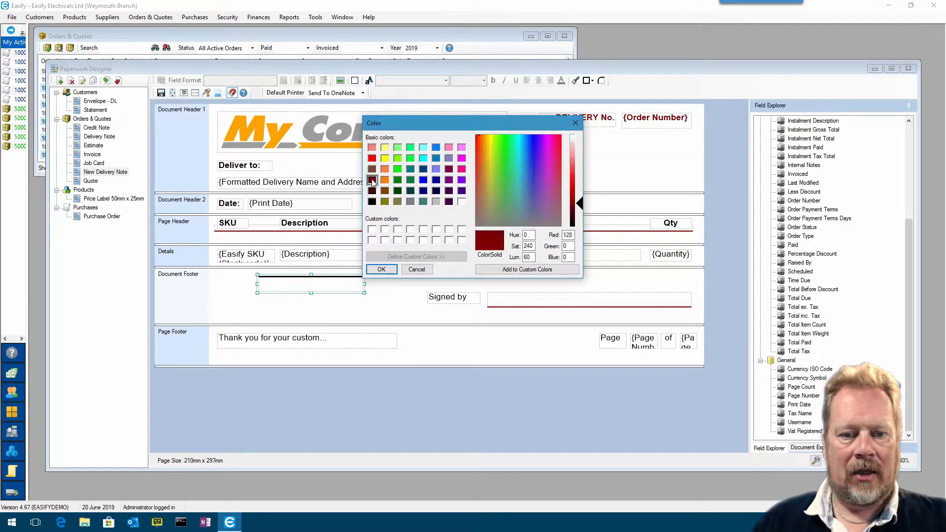
pyautogui.click(382, 269)
pyautogui.moveTo(324, 289); pyautogui.dragTo(283, 290)
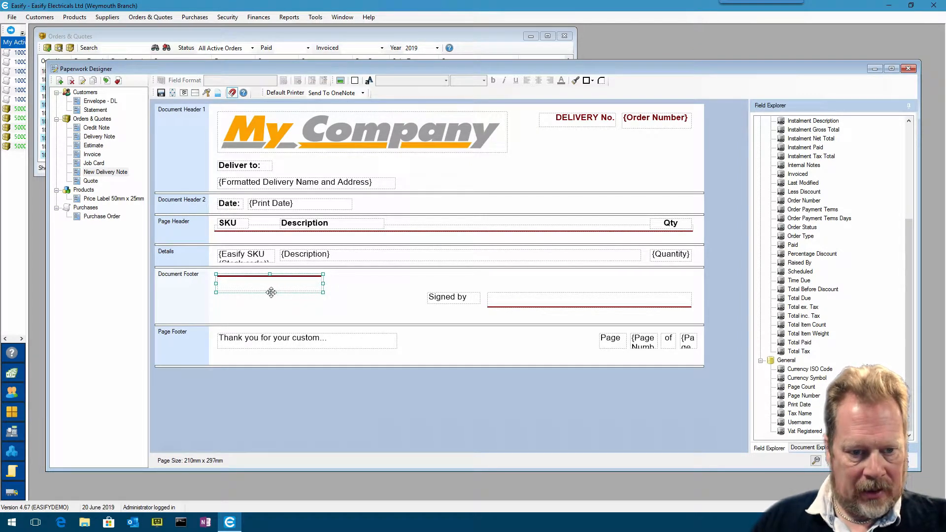
pyautogui.moveTo(271, 292); pyautogui.dragTo(692, 285)
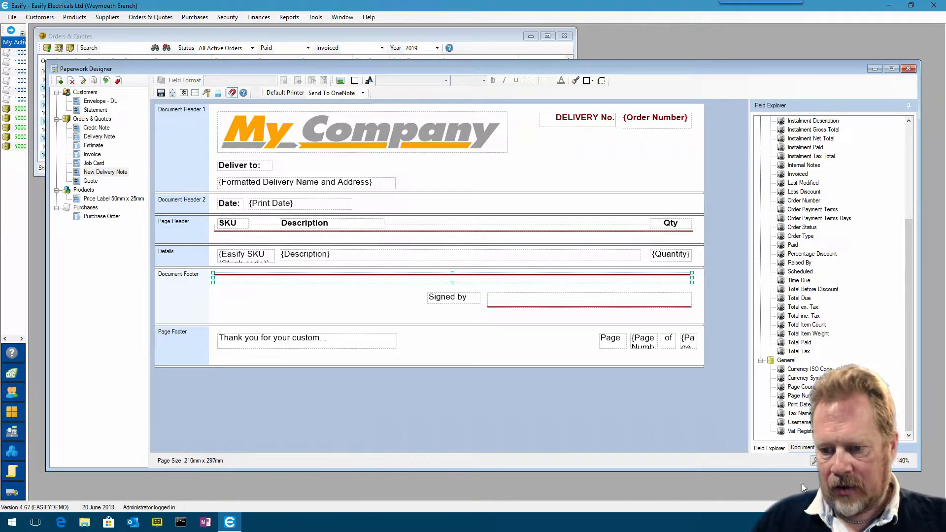
# Enlarge the design view and set the top border thickness of the Document Footer's full-width box to 1.5 pt
pyautogui.moveTo(848, 461); pyautogui.dragTo(868, 460)
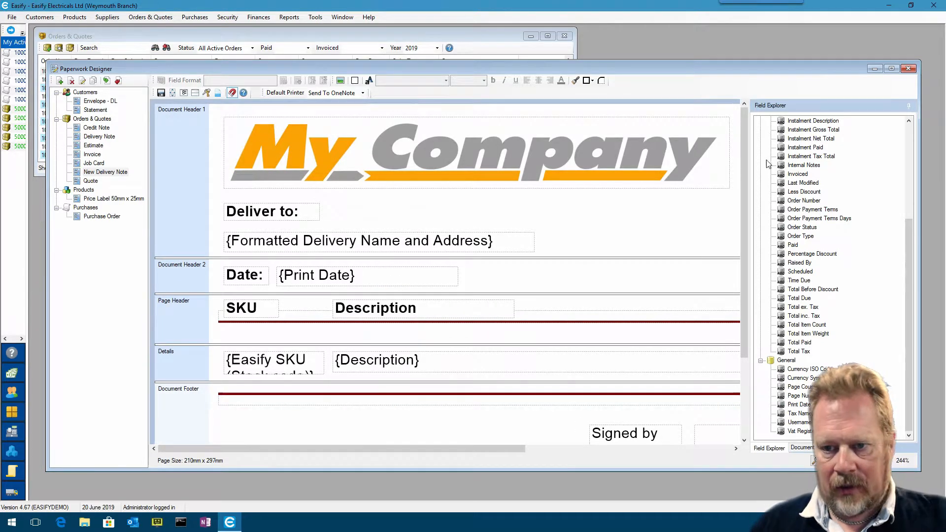
pyautogui.moveTo(744, 155); pyautogui.dragTo(744, 250)
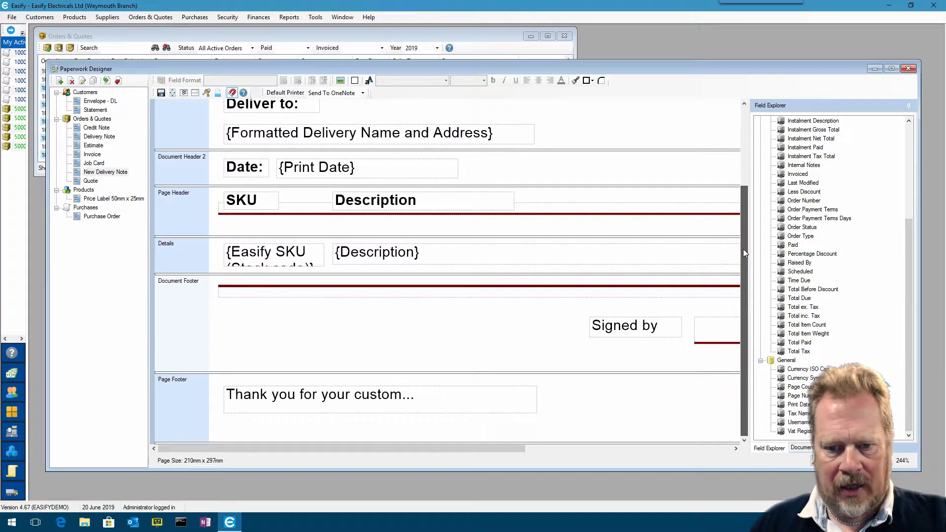
pyautogui.click(403, 291)
pyautogui.click(592, 81)
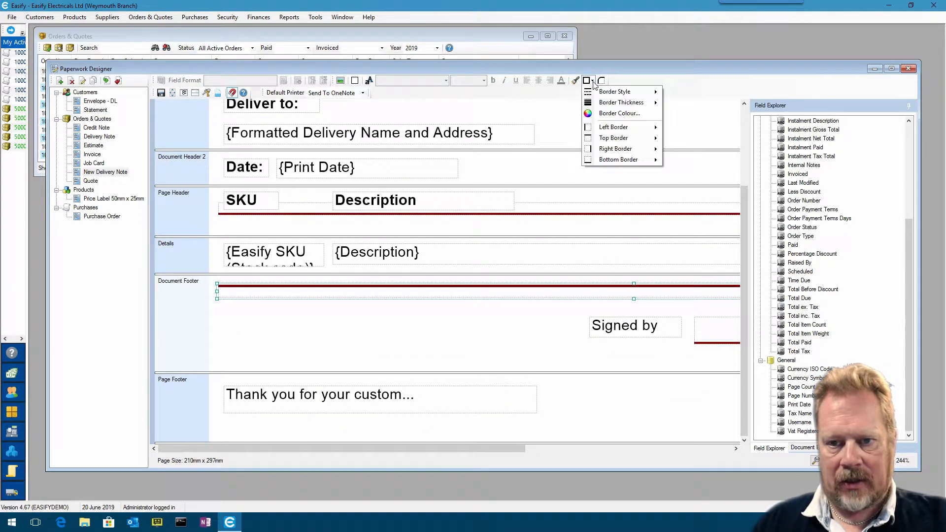
pyautogui.moveTo(632, 142)
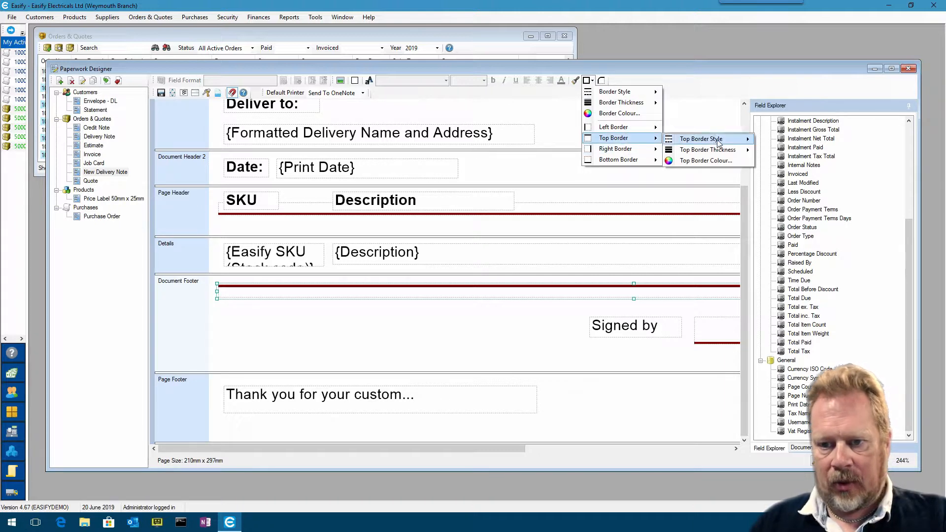
pyautogui.moveTo(730, 155)
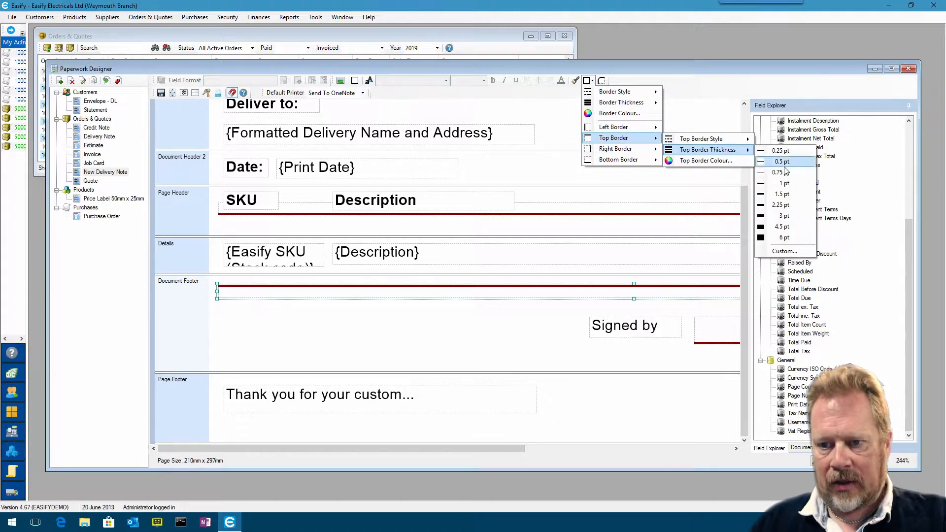
pyautogui.click(784, 195)
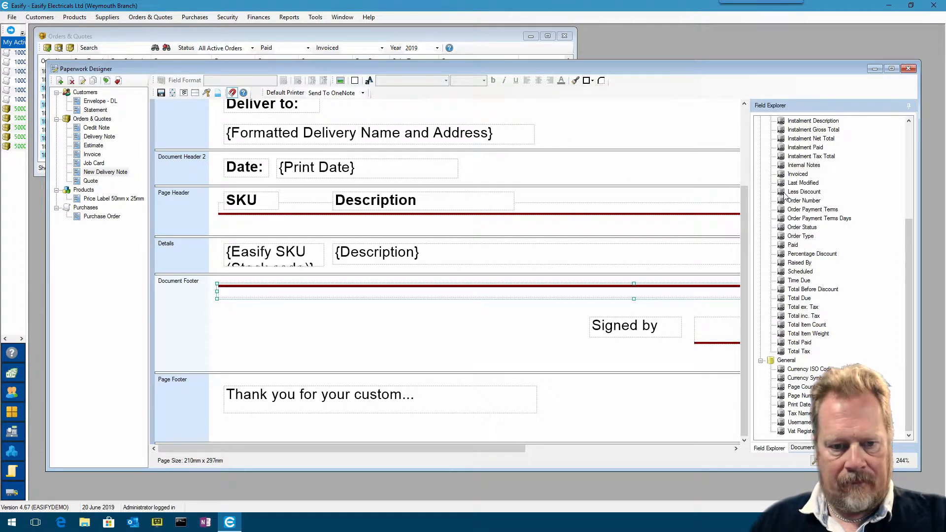
# Set the bottom border thickness of the Page Header's underline box to 1.5 pt and return to a view of the whole template
pyautogui.click(555, 213)
pyautogui.click(588, 84)
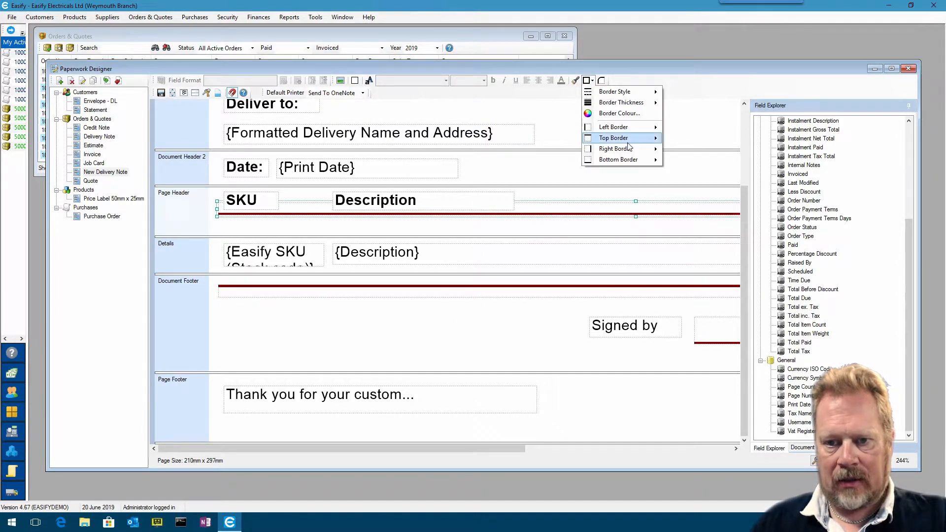
pyautogui.moveTo(629, 139)
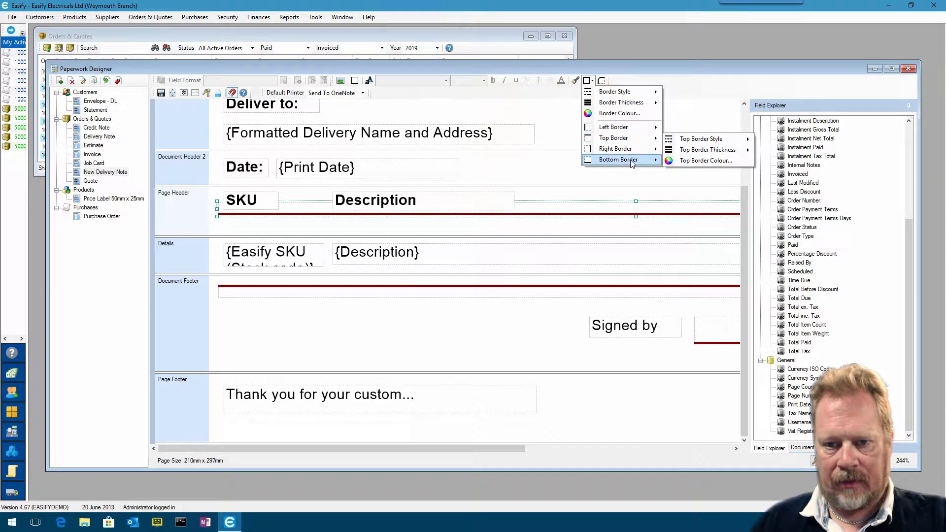
pyautogui.moveTo(636, 163)
pyautogui.moveTo(739, 171)
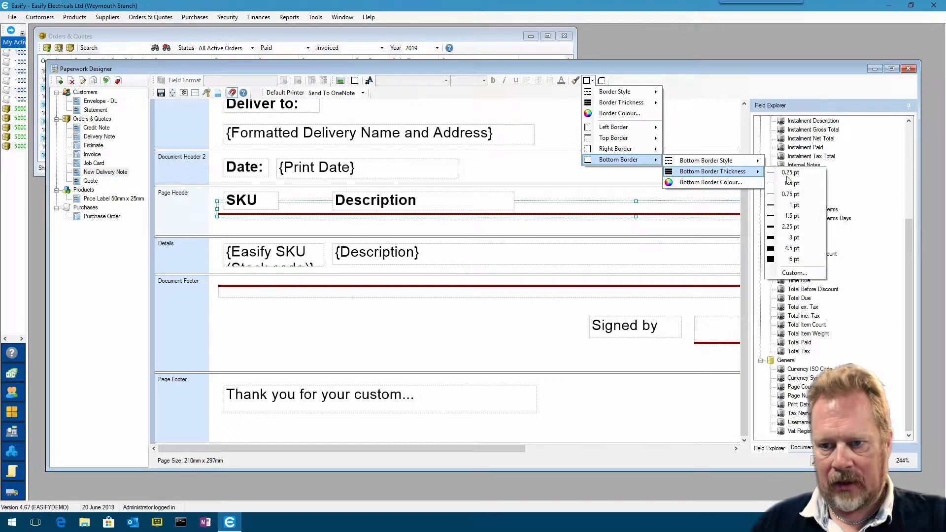
pyautogui.click(792, 219)
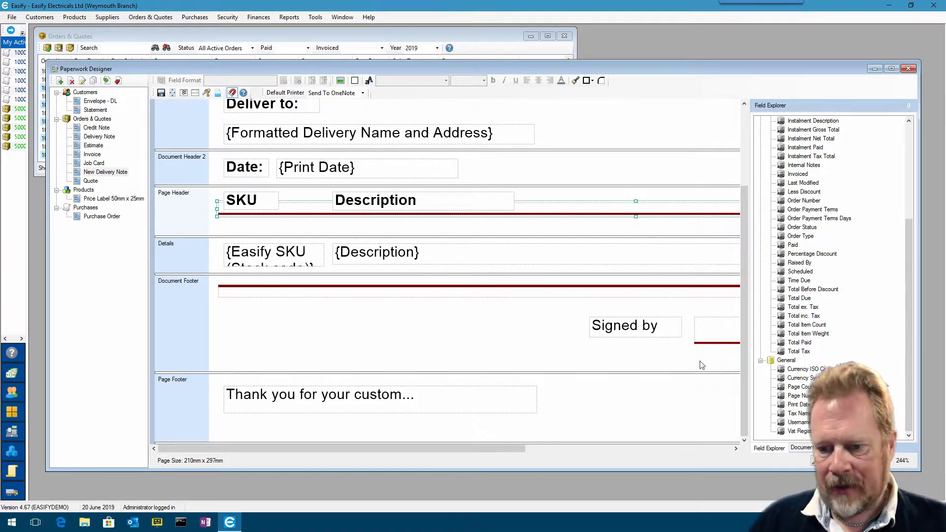
pyautogui.click(815, 461)
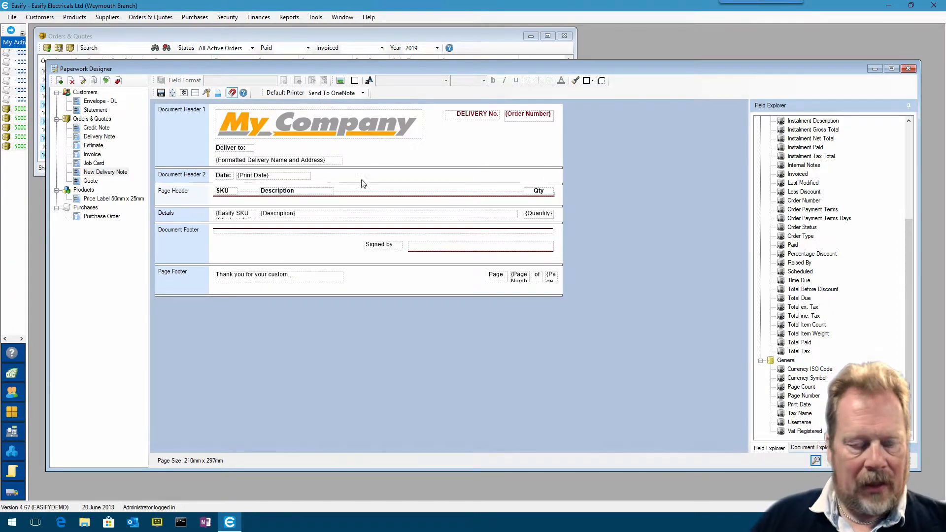
# Save the template and preview the New Delivery Note for the Bespoke Carpenters order at the top of the orders list
pyautogui.moveTo(181, 69); pyautogui.dragTo(188, 69)
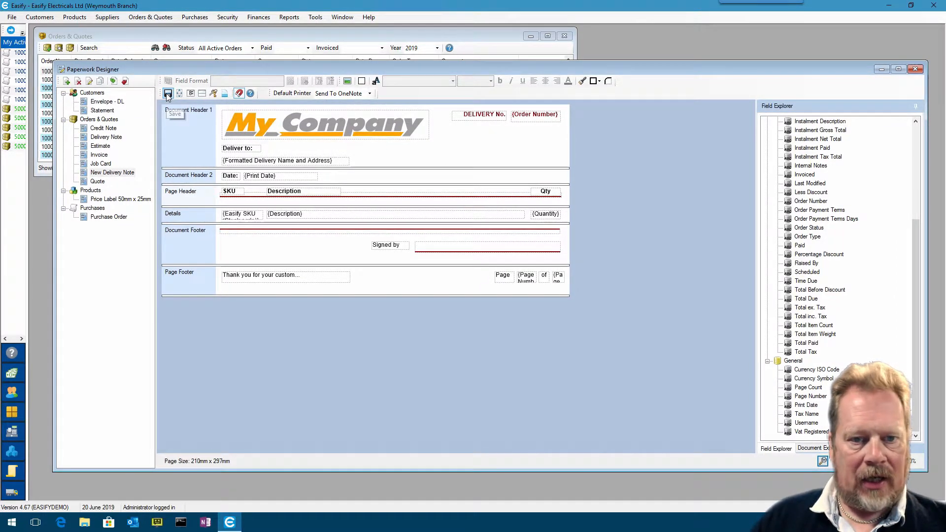
pyautogui.click(167, 93)
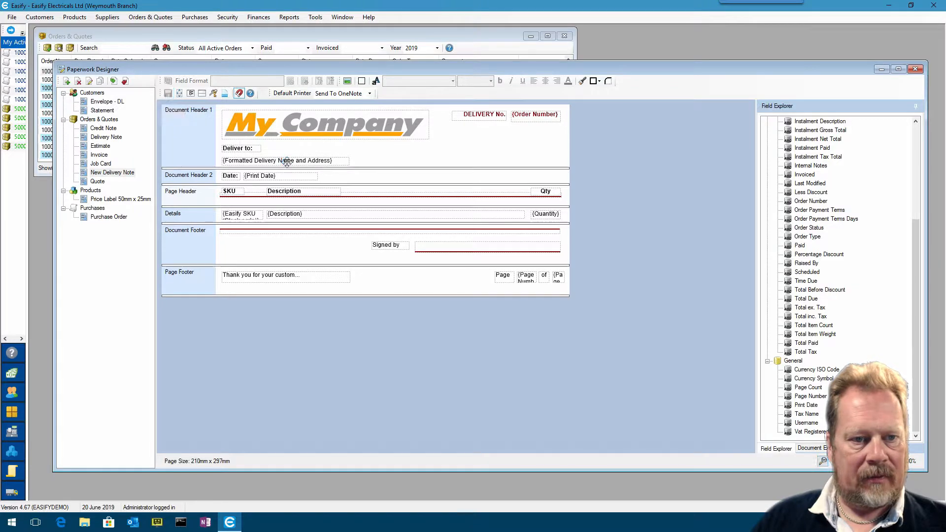
pyautogui.click(215, 37)
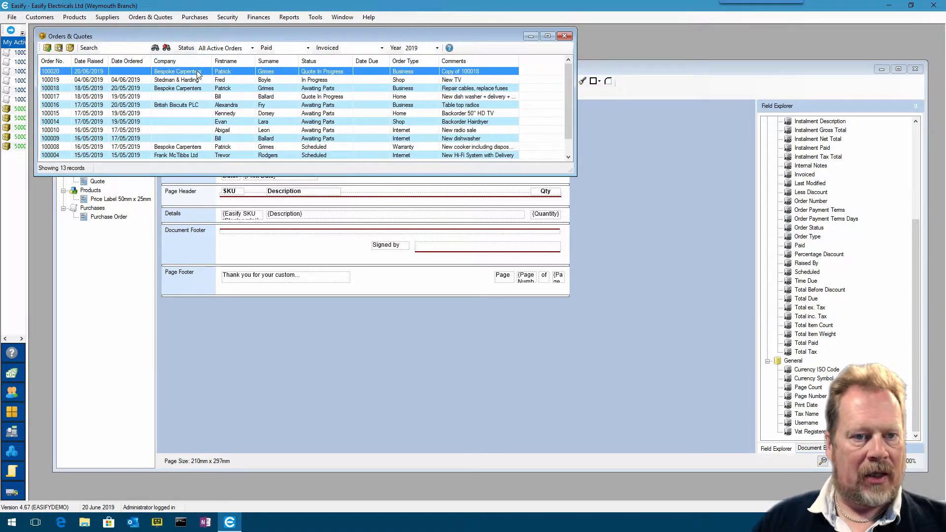
pyautogui.doubleClick(223, 71)
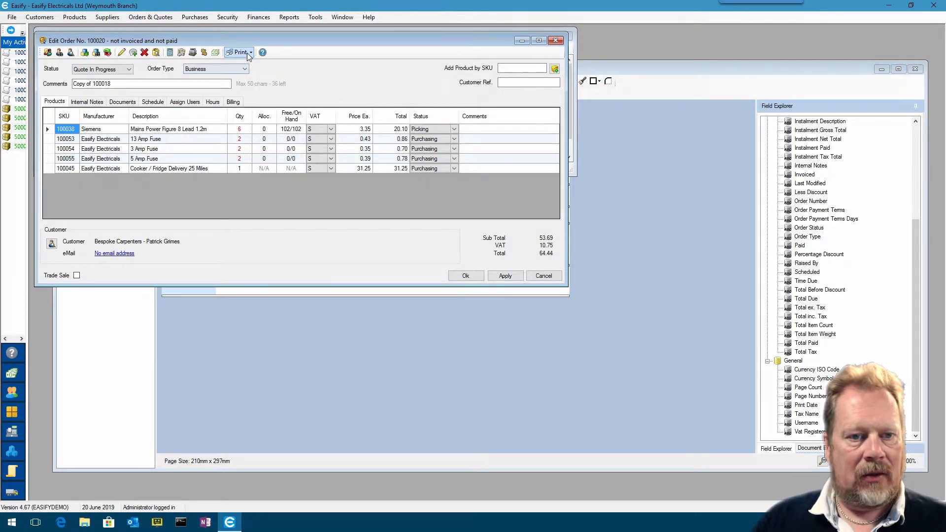
pyautogui.click(249, 53)
pyautogui.click(266, 80)
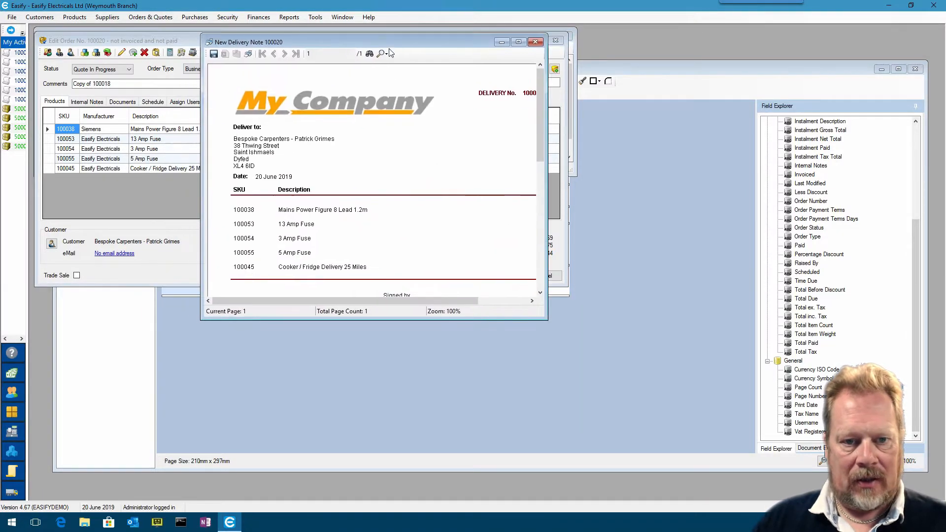
# Enlarge the delivery note preview, check the layout down the page, and close both the preview and the order
pyautogui.moveTo(546, 320); pyautogui.dragTo(685, 444)
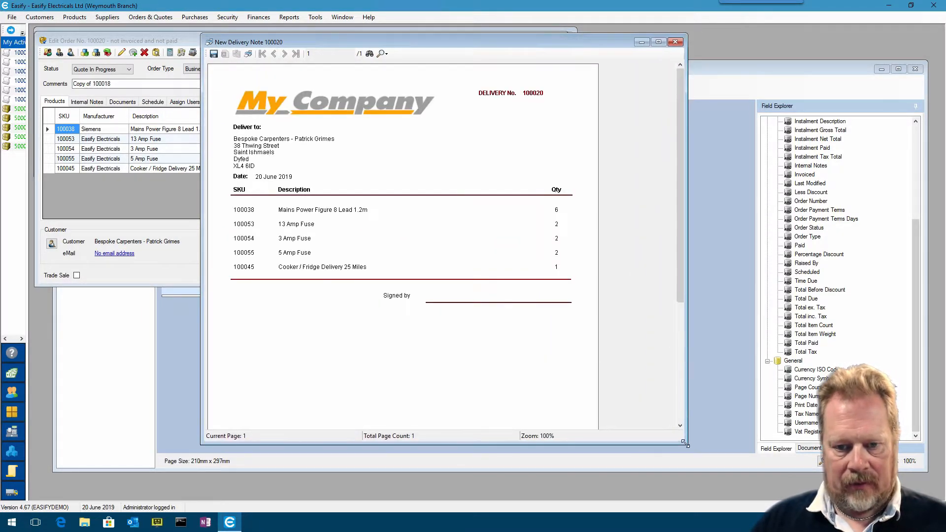
pyautogui.click(678, 351)
pyautogui.moveTo(679, 356); pyautogui.dragTo(510, 252)
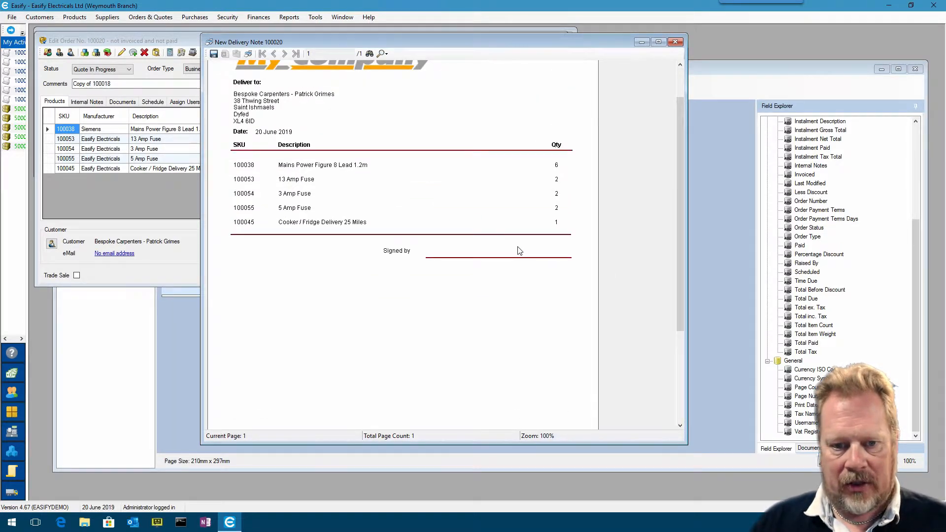
pyautogui.click(676, 41)
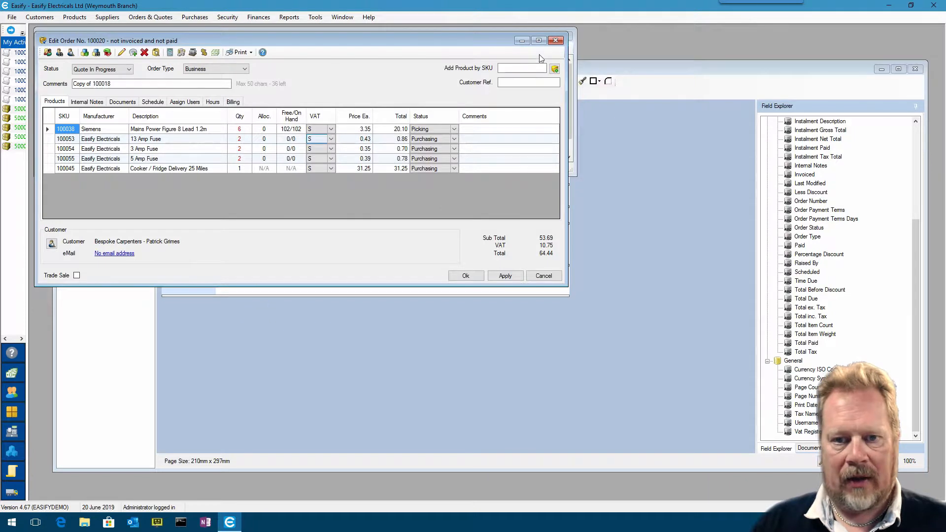
pyautogui.click(556, 41)
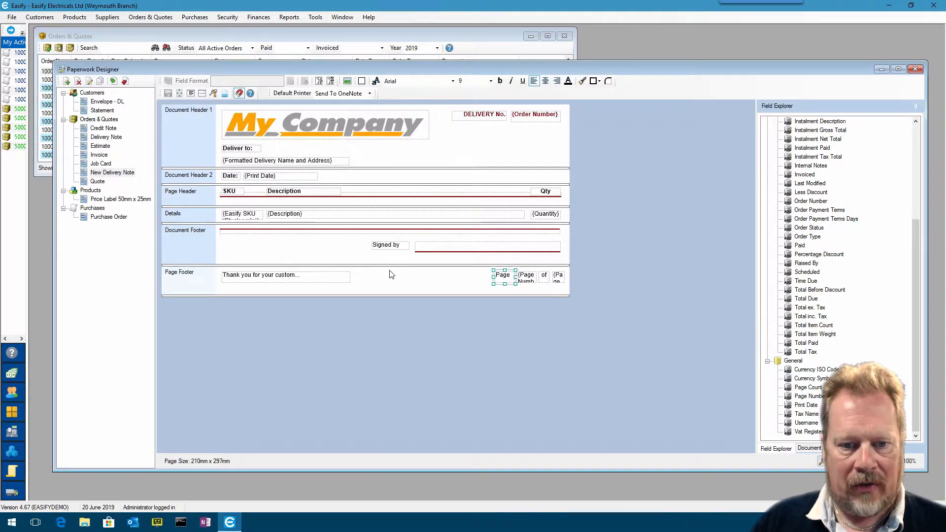
# Make the Document Footer taller and move the signature line box and the "Signed by" label down towards its lower edge
pyautogui.moveTo(389, 266); pyautogui.dragTo(390, 301)
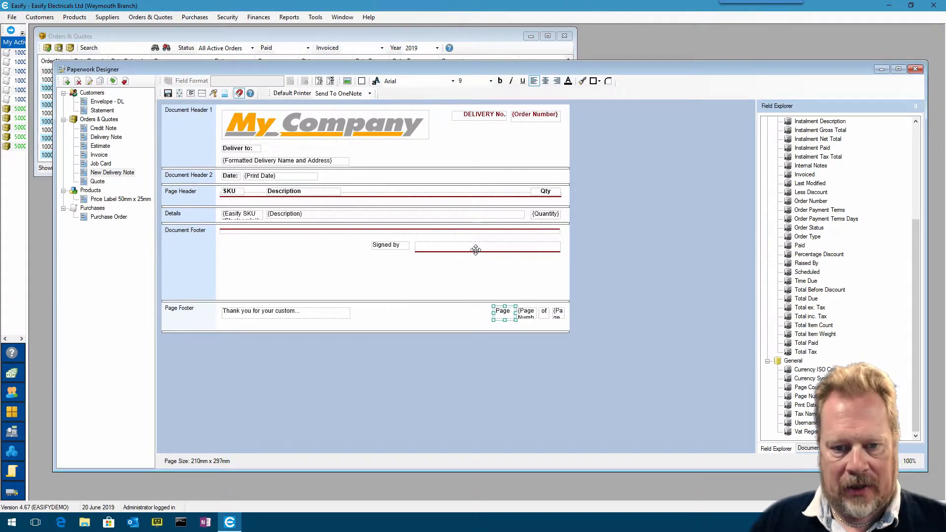
pyautogui.moveTo(475, 249); pyautogui.dragTo(474, 285)
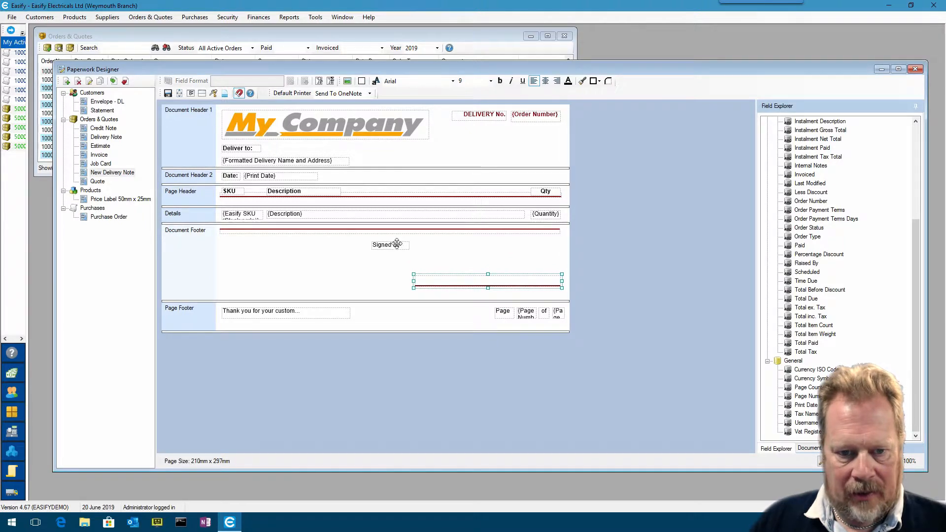
pyautogui.moveTo(397, 244)
pyautogui.mouseDown()
pyautogui.moveTo(390, 277)
pyautogui.moveTo(397, 285)
pyautogui.mouseUp()
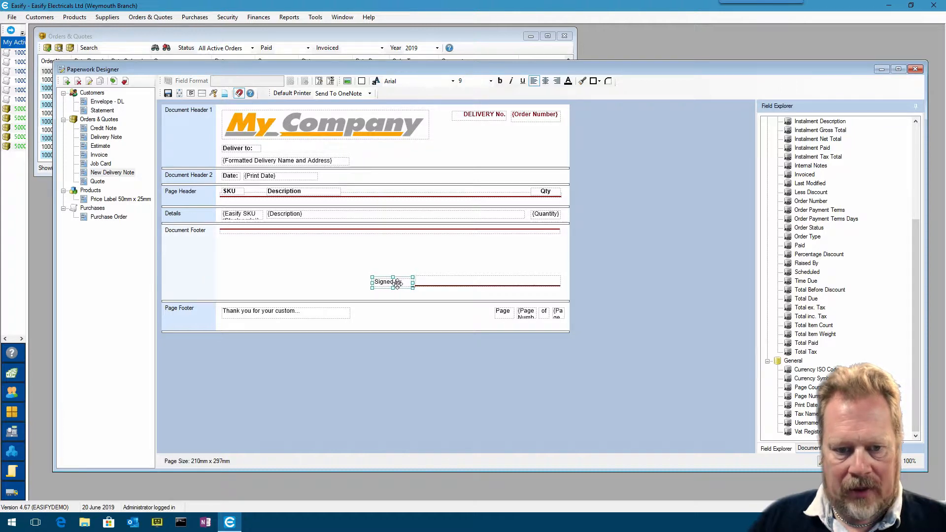
pyautogui.click(398, 258)
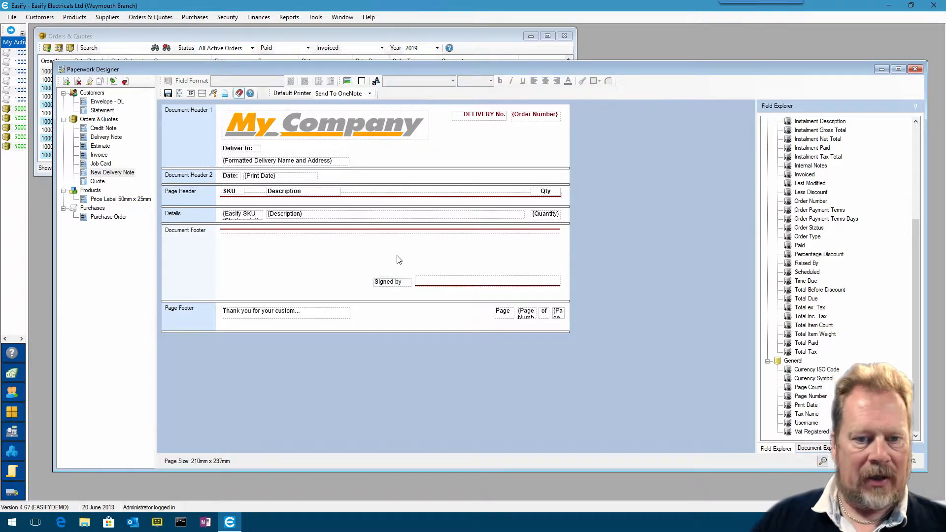
# Reopen the Bespoke Carpenters order, preview its New Delivery Note in an enlarged window and examine the spacing around the signature line
pyautogui.click(194, 50)
pyautogui.doubleClick(186, 73)
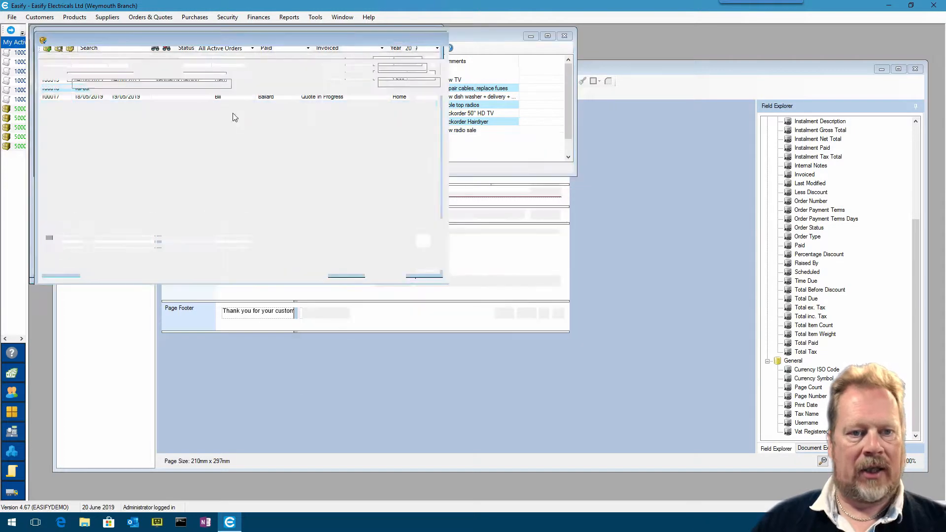
pyautogui.click(241, 52)
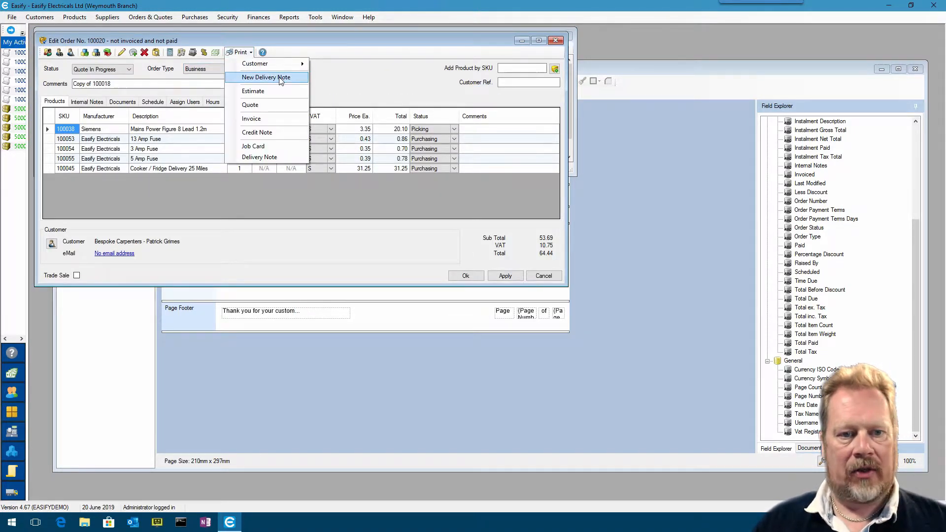
pyautogui.click(282, 77)
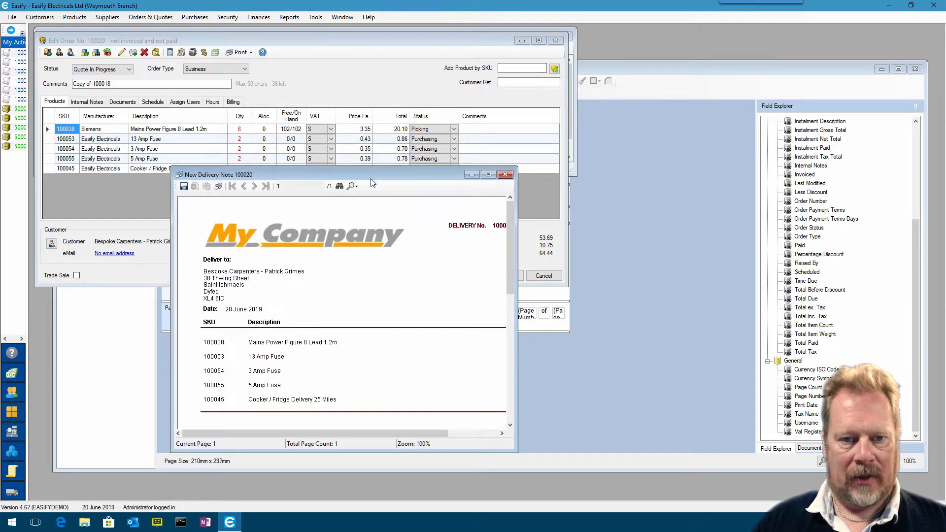
pyautogui.moveTo(371, 180); pyautogui.dragTo(395, 52)
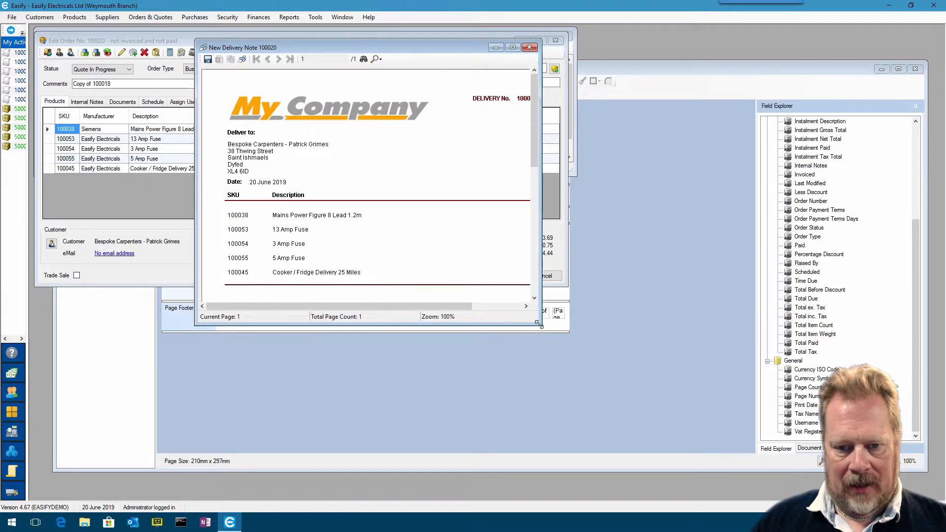
pyautogui.moveTo(538, 325); pyautogui.dragTo(625, 448)
pyautogui.click(621, 354)
pyautogui.moveTo(619, 353); pyautogui.dragTo(614, 202)
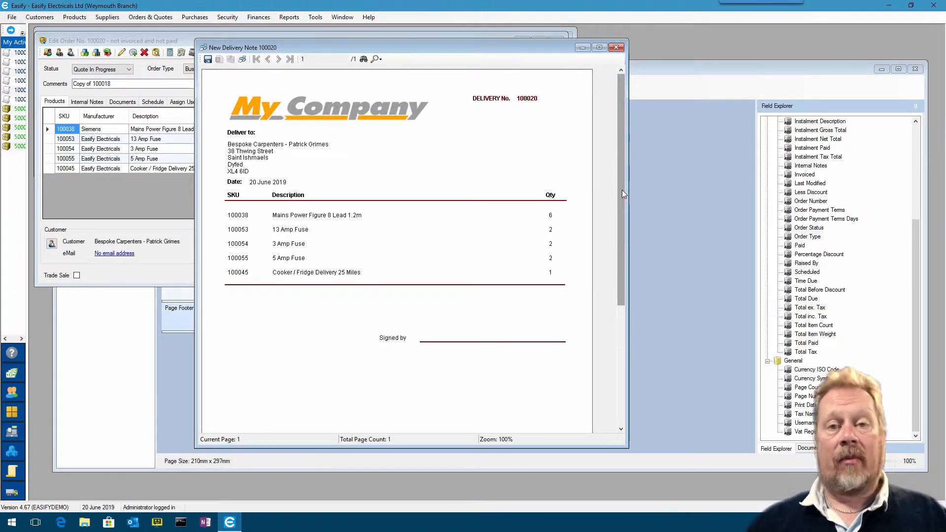
pyautogui.moveTo(513, 44); pyautogui.dragTo(554, 40)
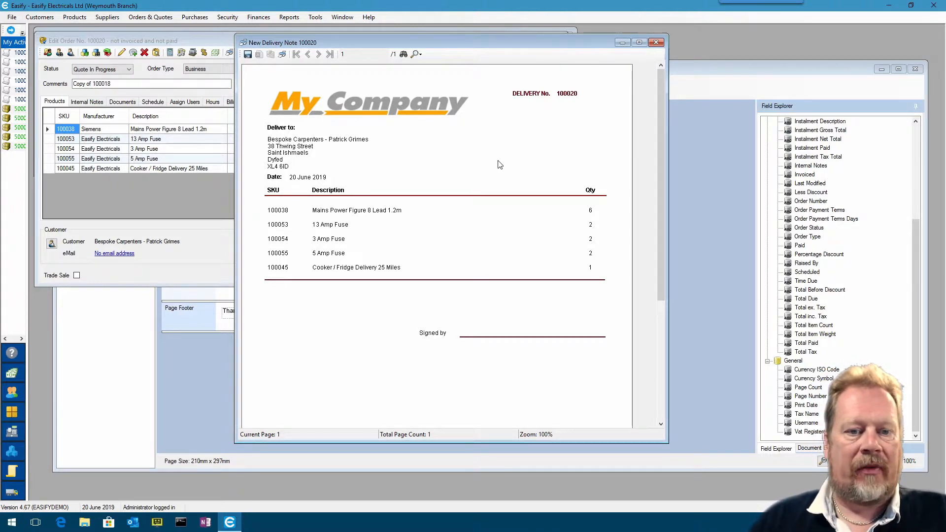
# Print the delivery note to the Send To OneNote 2016 printer, review the printout in OneNote and close OneNote
pyautogui.click(283, 54)
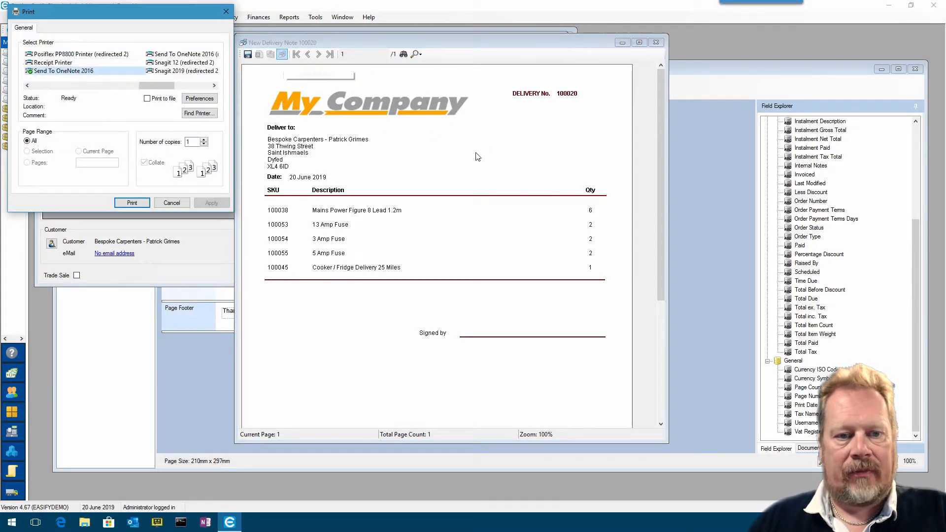
pyautogui.click(132, 203)
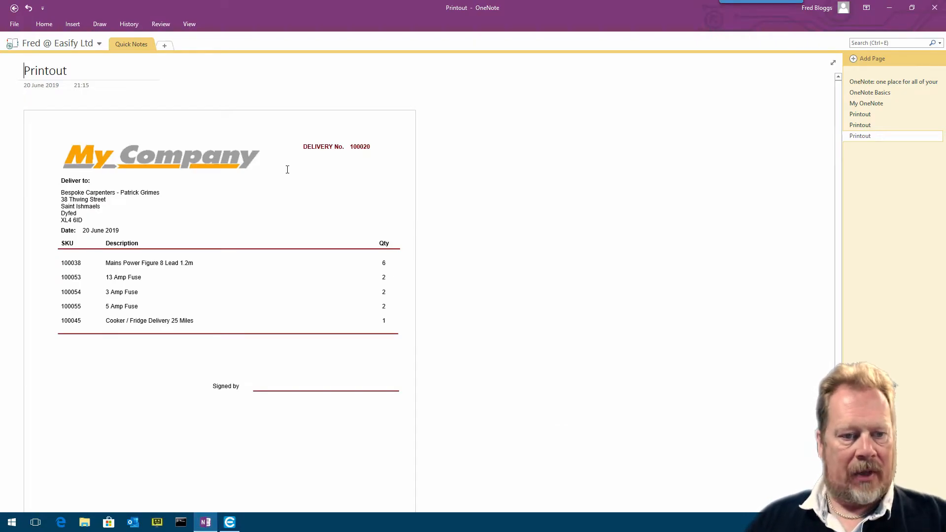
pyautogui.scroll(-4, 287, 169)
pyautogui.scroll(4, 290, 163)
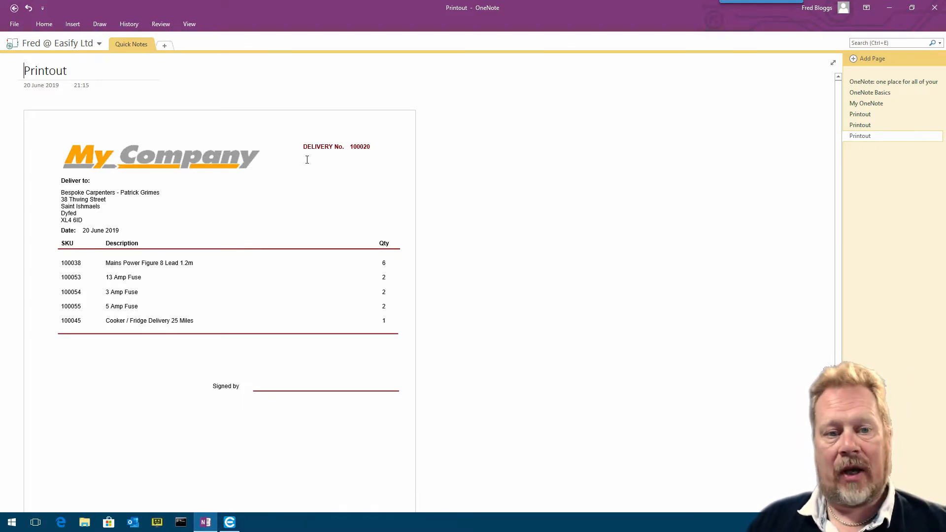
pyautogui.click(266, 134)
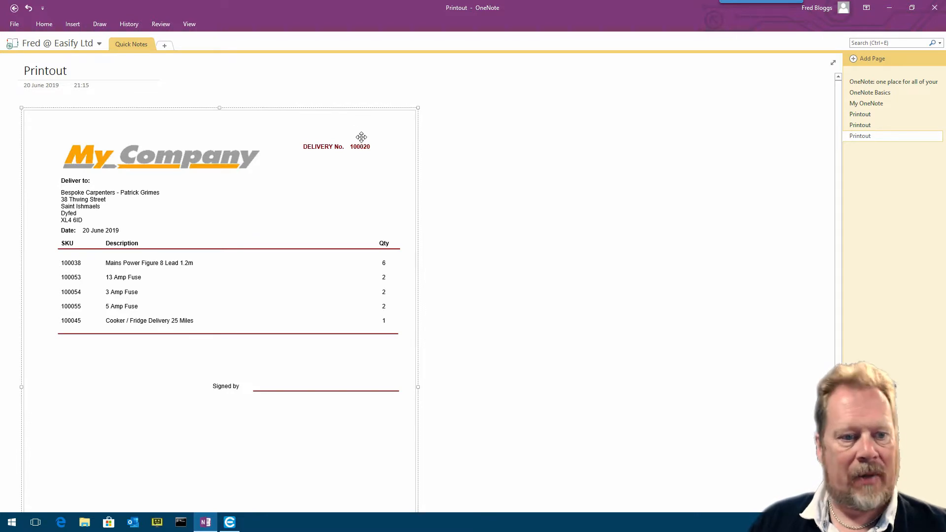
pyautogui.scroll(-3, 370, 134)
pyautogui.scroll(3, 371, 131)
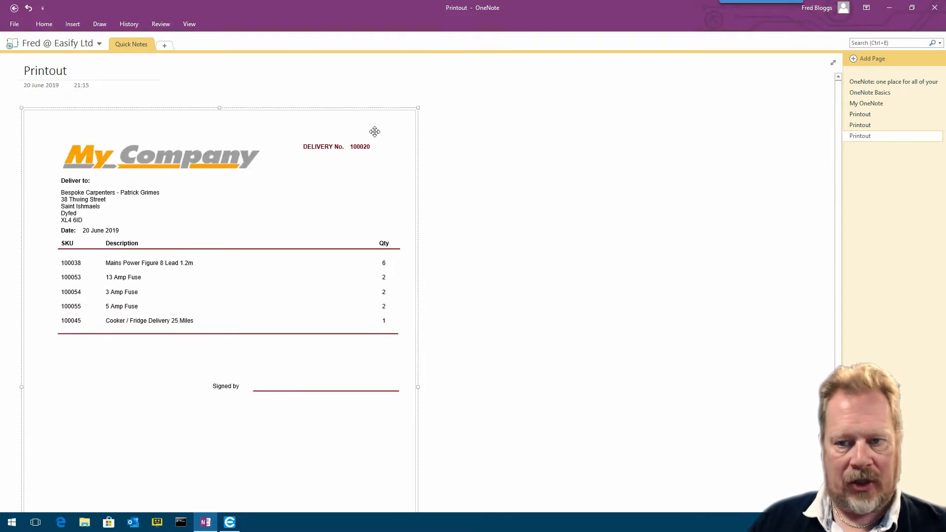
pyautogui.click(935, 8)
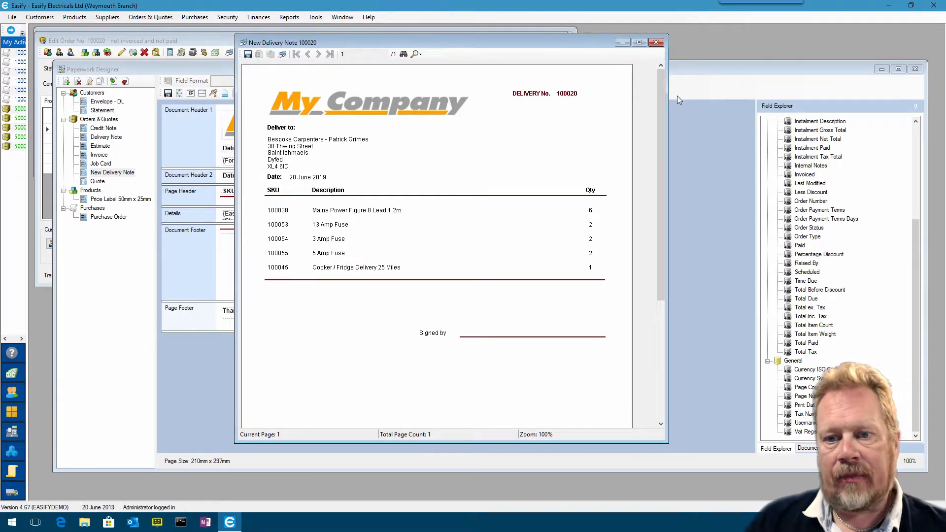
# Close the delivery note preview, then narrow and reposition the Paperwork Designer window
pyautogui.moveTo(661, 89); pyautogui.dragTo(647, 70)
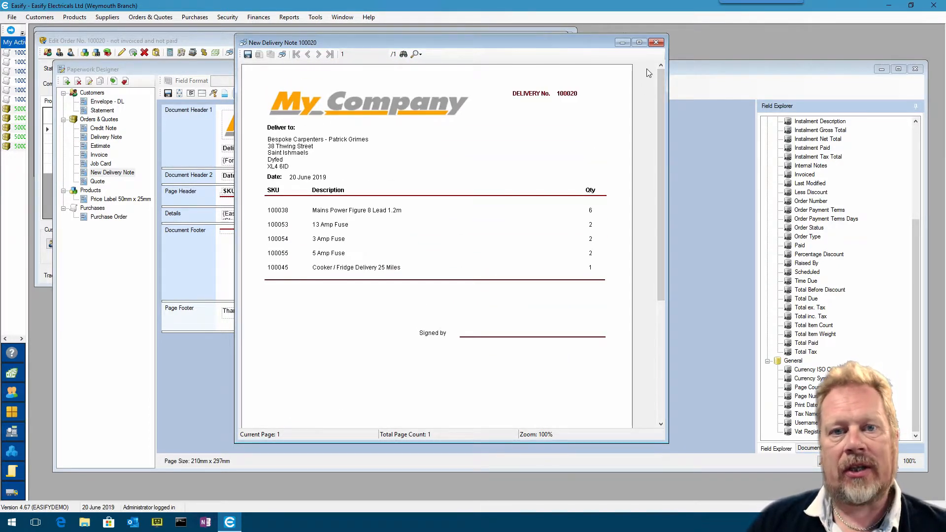
pyautogui.click(656, 43)
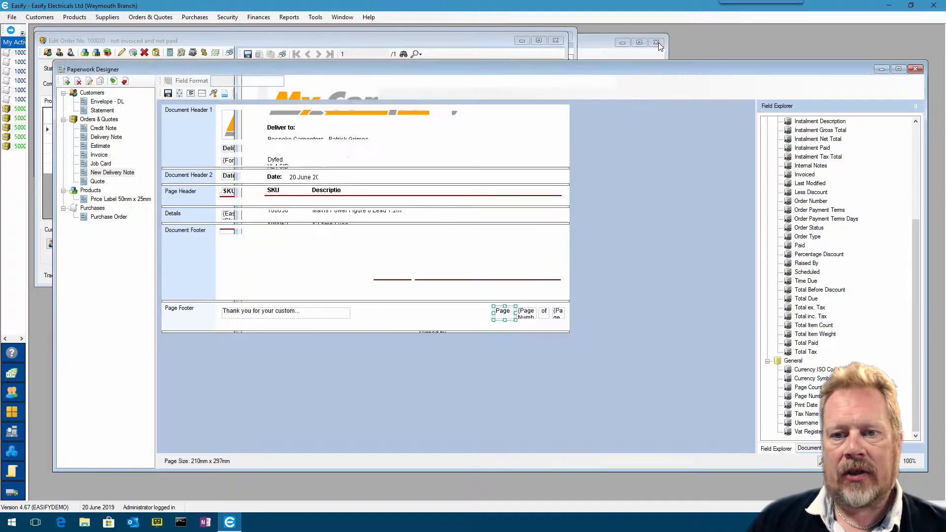
pyautogui.moveTo(649, 69); pyautogui.dragTo(647, 63)
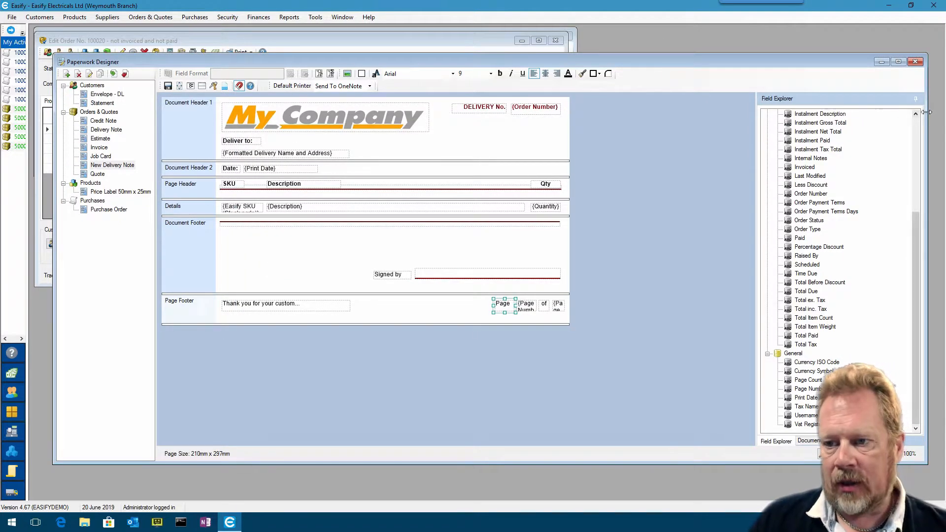
pyautogui.moveTo(926, 112); pyautogui.dragTo(794, 109)
pyautogui.moveTo(544, 61); pyautogui.dragTo(611, 64)
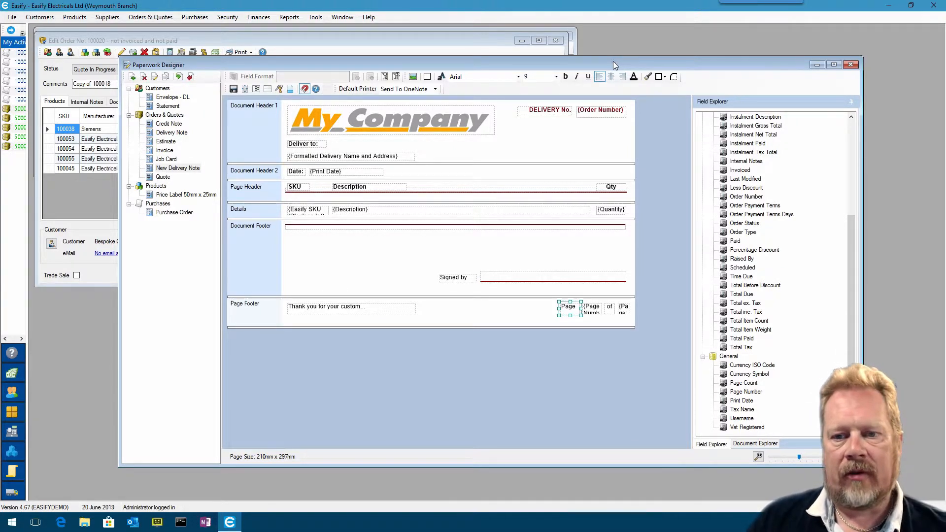
pyautogui.moveTo(614, 61); pyautogui.dragTo(611, 61)
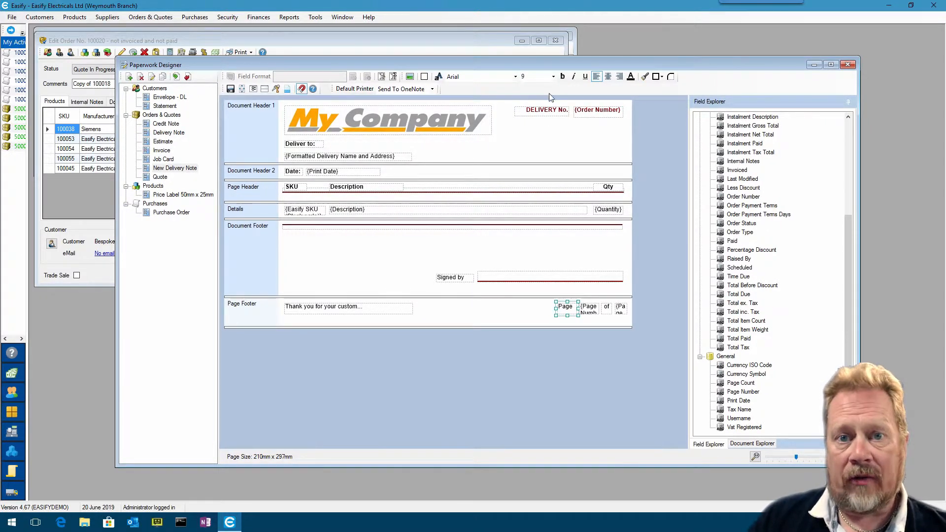
# Draw a box in the empty area of the Document Footer and fill it with bright green
pyautogui.click(378, 250)
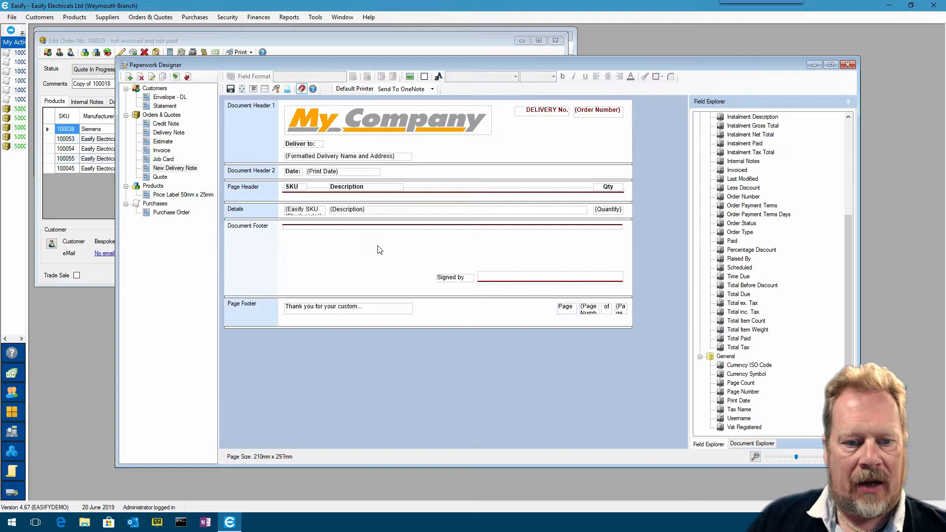
pyautogui.click(424, 77)
pyautogui.moveTo(316, 230)
pyautogui.mouseDown()
pyautogui.moveTo(337, 266)
pyautogui.moveTo(392, 284)
pyautogui.moveTo(369, 257)
pyautogui.mouseUp()
pyautogui.click(645, 77)
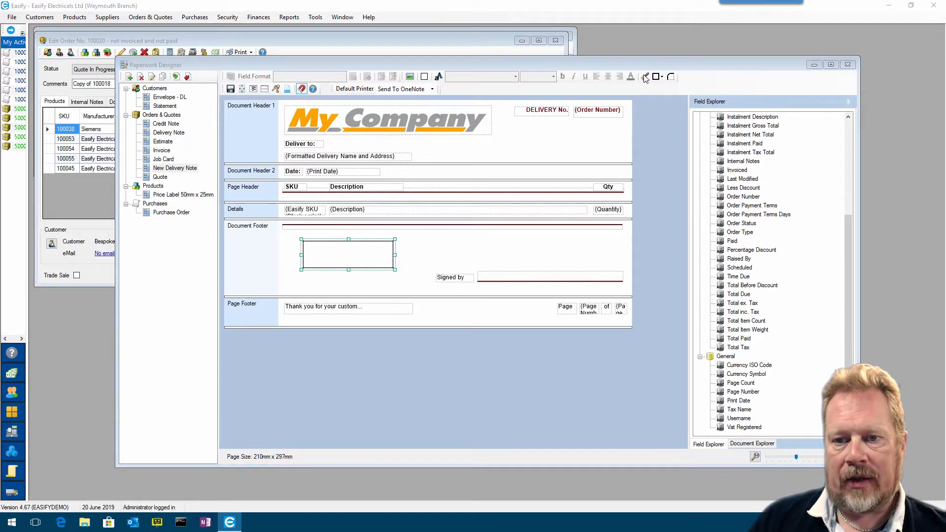
pyautogui.click(412, 158)
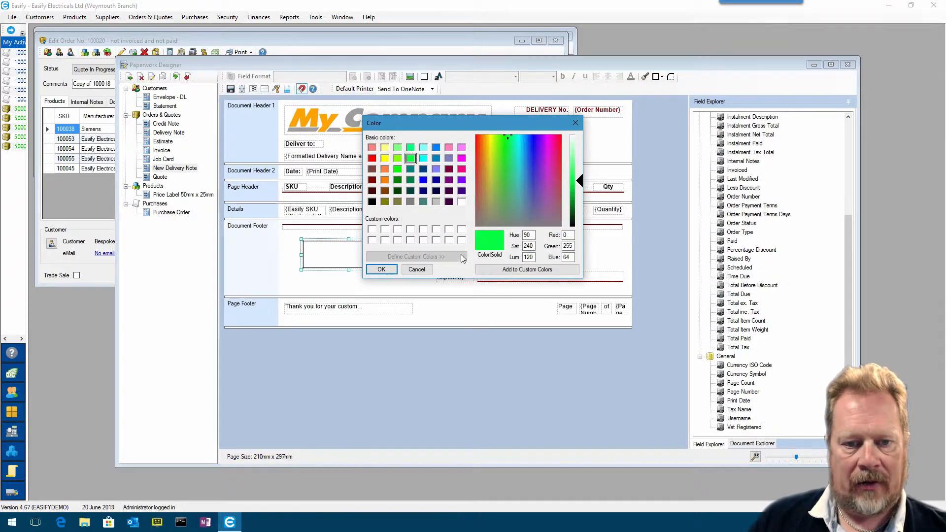
pyautogui.click(382, 269)
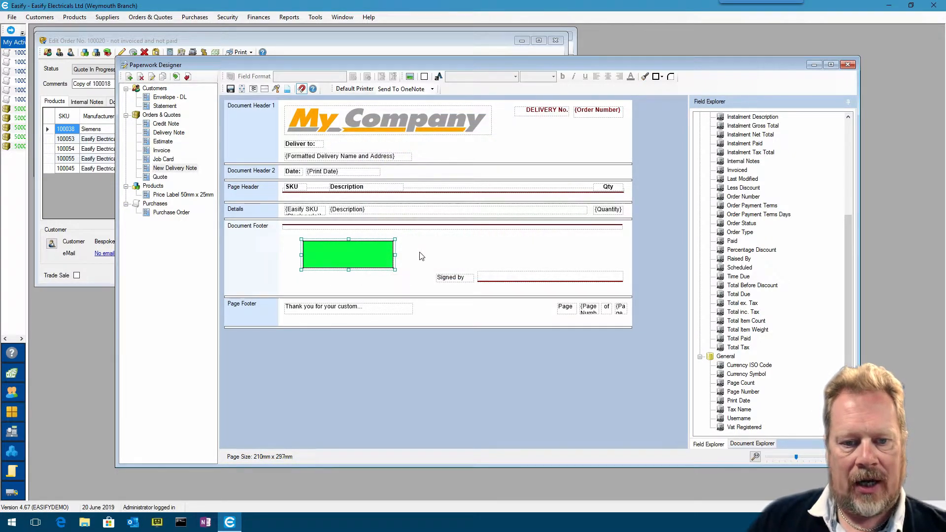
# Give the green box in the Document Footer a 5 mm corner radius and extend its width towards the Signed by label
pyautogui.click(671, 76)
pyautogui.doubleClick(484, 255)
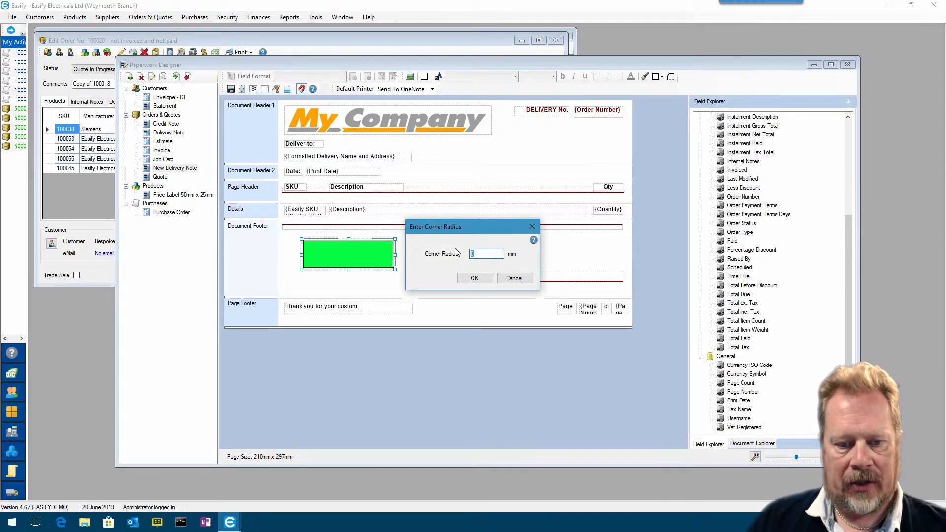
pyautogui.write('5')
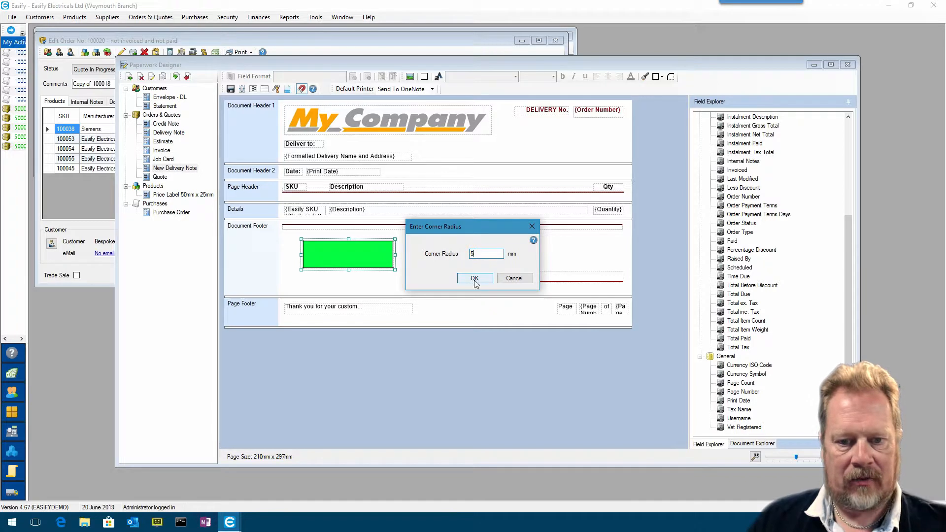
pyautogui.click(477, 281)
pyautogui.click(440, 258)
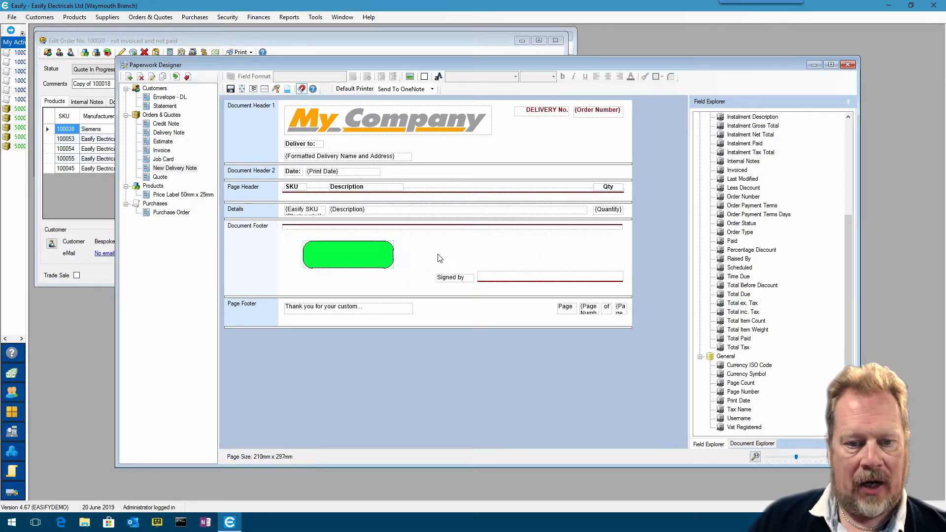
pyautogui.click(378, 253)
pyautogui.moveTo(396, 254); pyautogui.dragTo(425, 255)
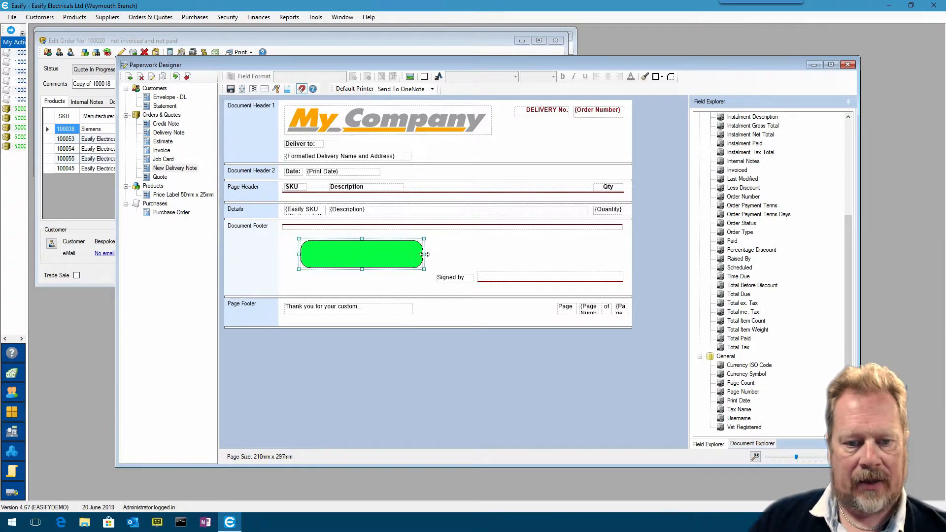
pyautogui.click(471, 254)
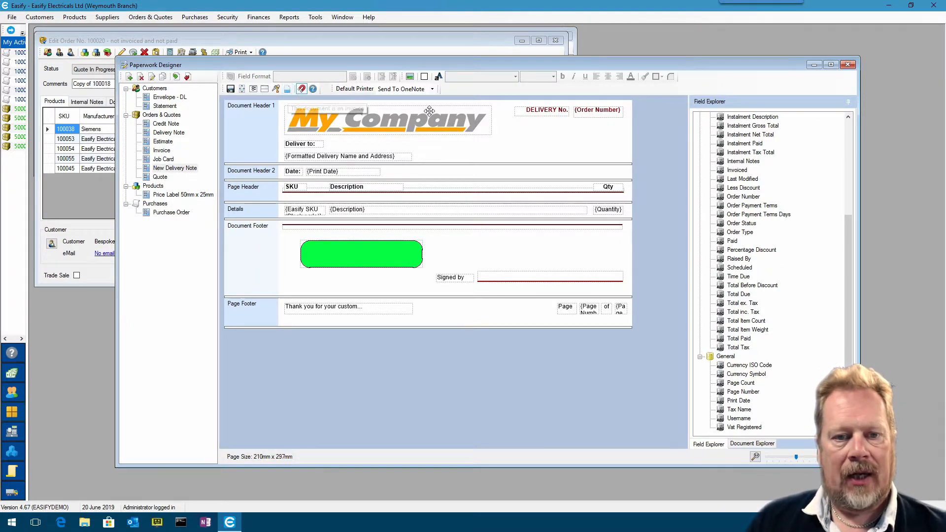
# Review the example format strings available for the Quantity field in the Details section, without applying one
pyautogui.click(610, 210)
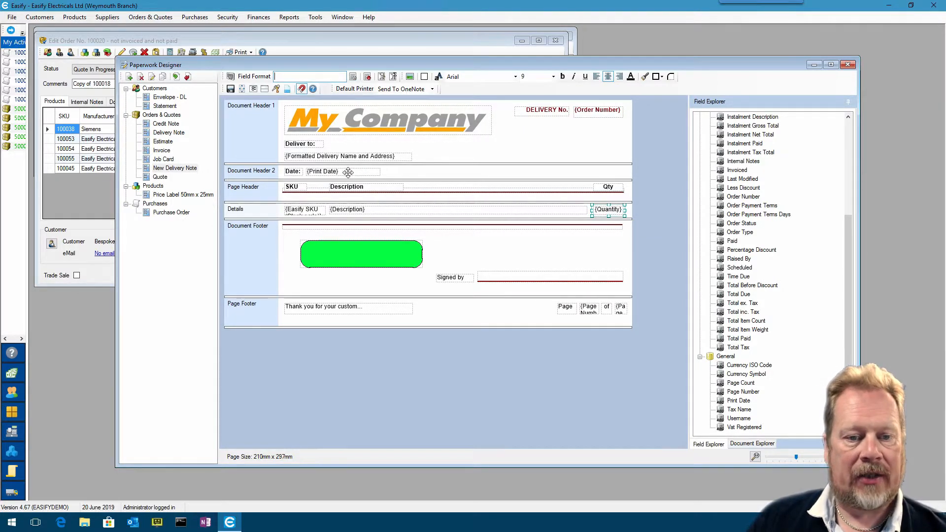
pyautogui.click(353, 76)
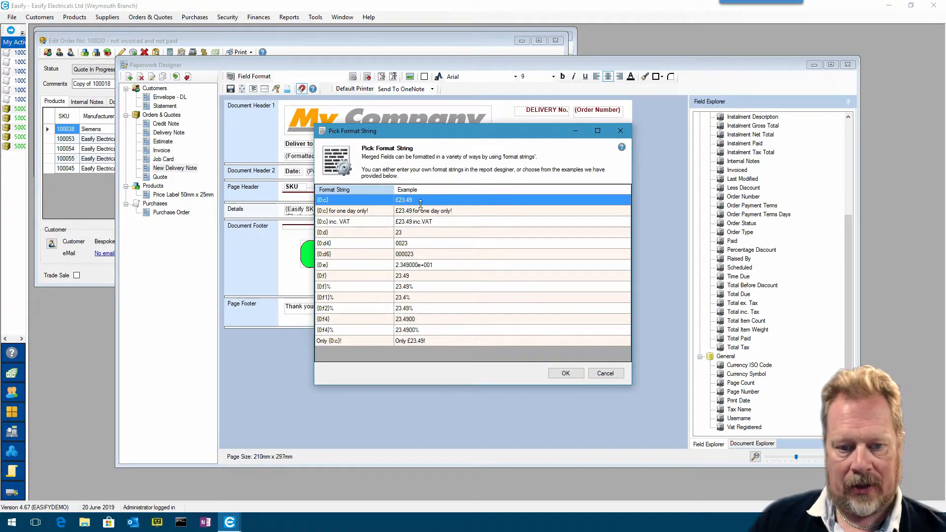
pyautogui.click(606, 374)
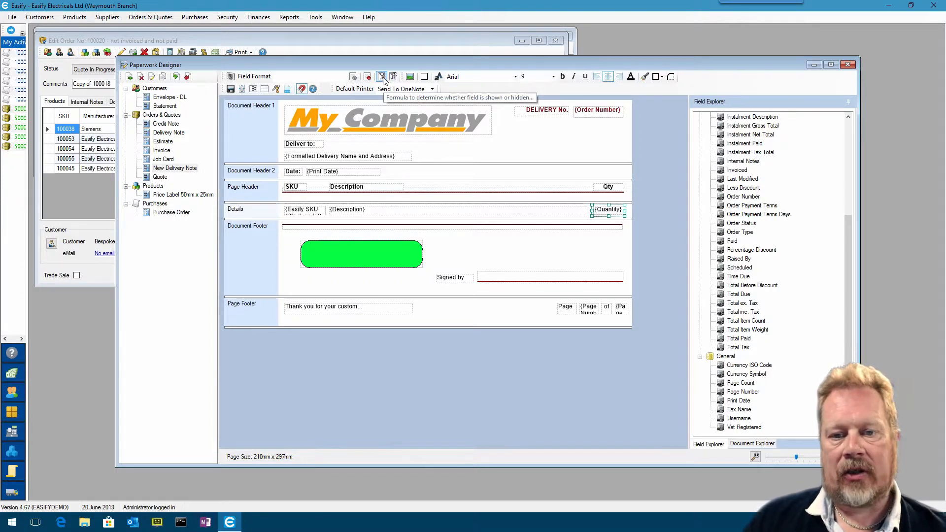
# Open the Quantity field's show-or-hide formula, then enlarge and reposition the Formula Editor and widen its field list
pyautogui.click(382, 77)
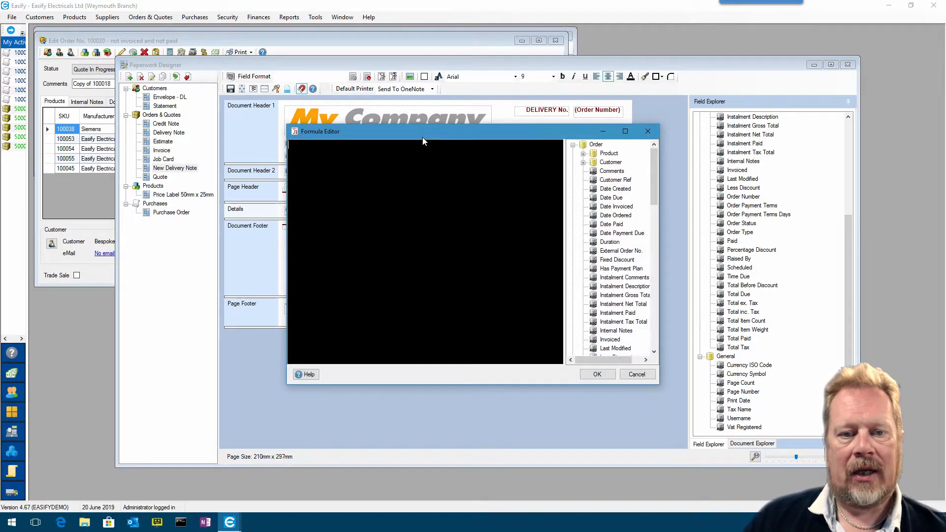
pyautogui.moveTo(422, 137); pyautogui.dragTo(324, 76)
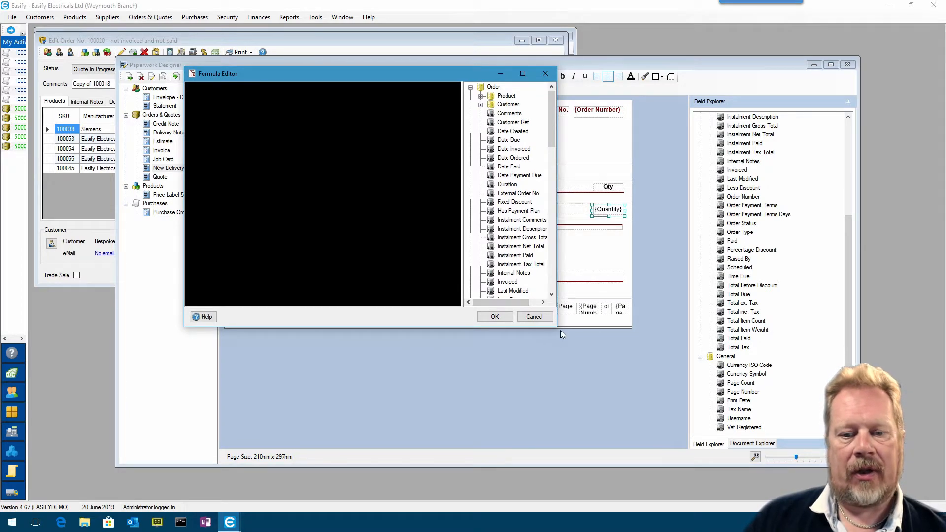
pyautogui.moveTo(556, 327); pyautogui.dragTo(662, 417)
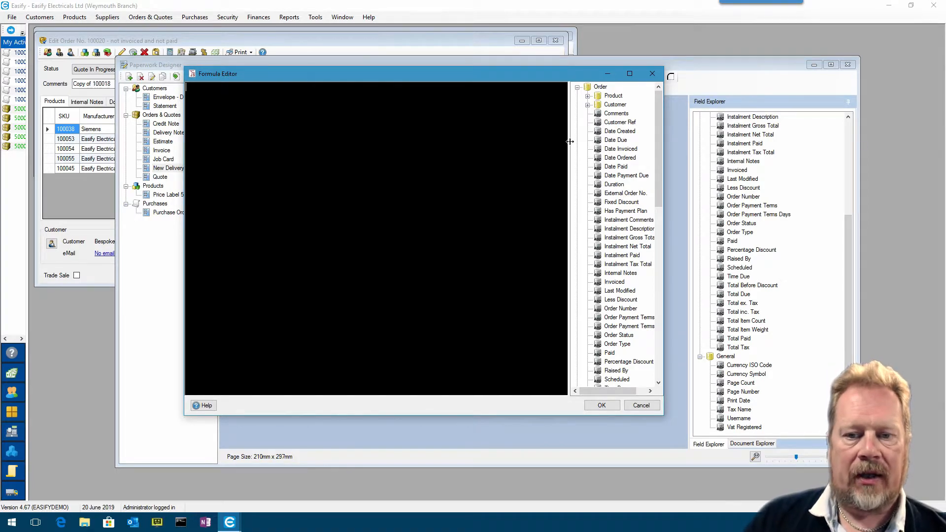
pyautogui.moveTo(569, 142); pyautogui.dragTo(523, 142)
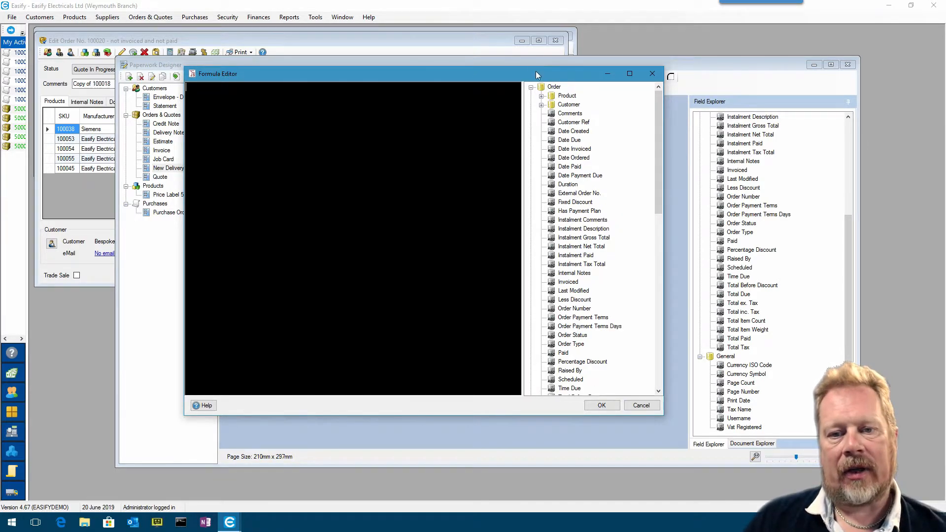
pyautogui.moveTo(536, 71); pyautogui.dragTo(472, 105)
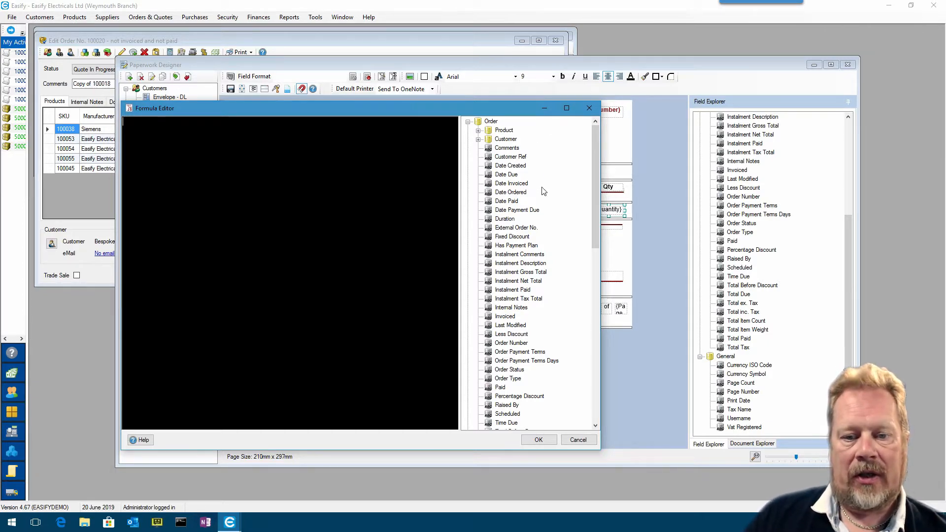
# Write the Quantity field's visibility formula as if ({Order.DatePaid} < {Order.DateOrdered}) return true;
pyautogui.moveTo(491, 122); pyautogui.dragTo(243, 144)
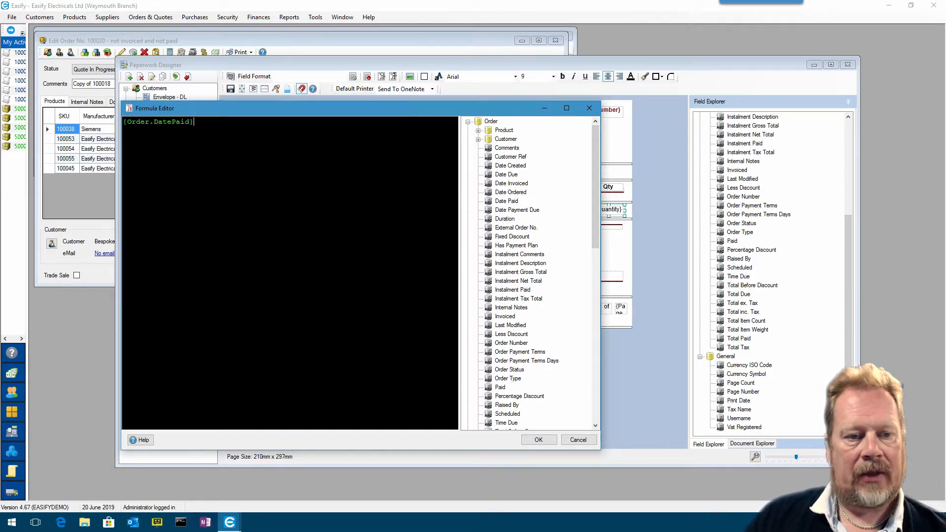
pyautogui.moveTo(123, 122); pyautogui.dragTo(198, 122)
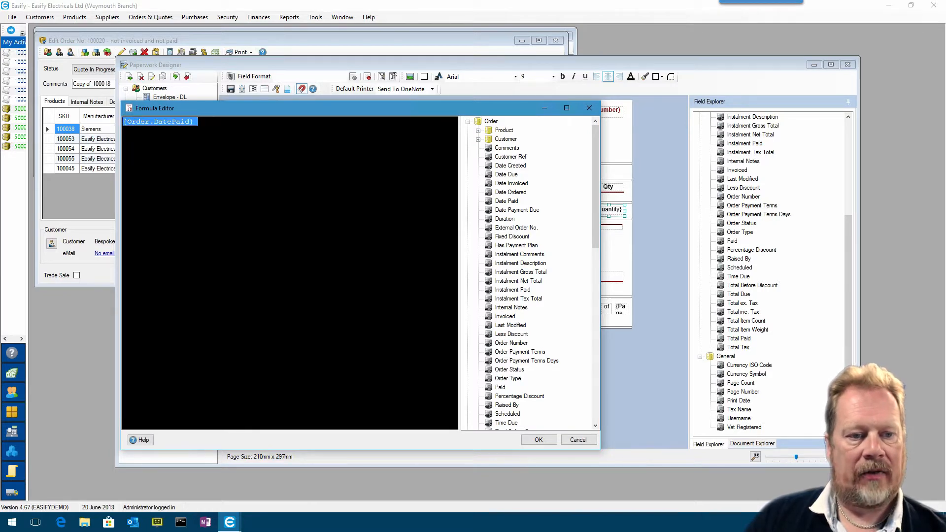
pyautogui.click(123, 122)
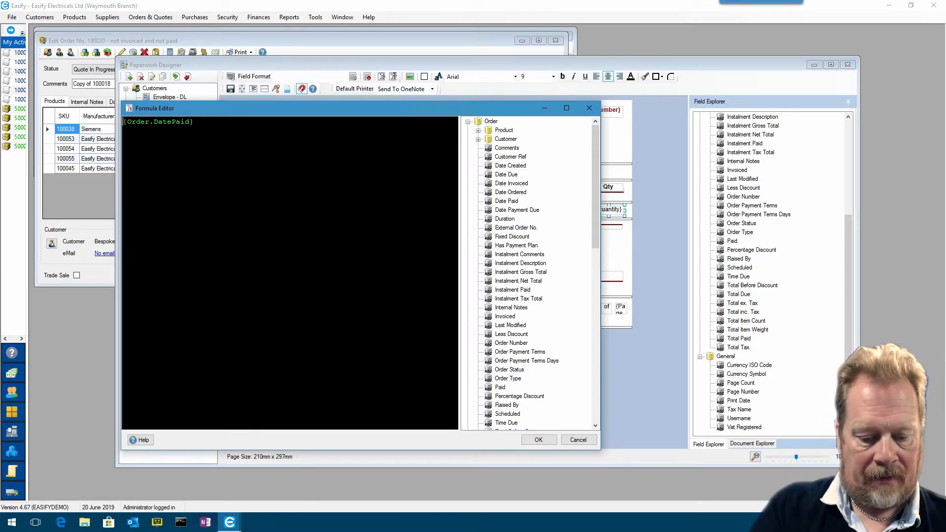
pyautogui.write('if (')
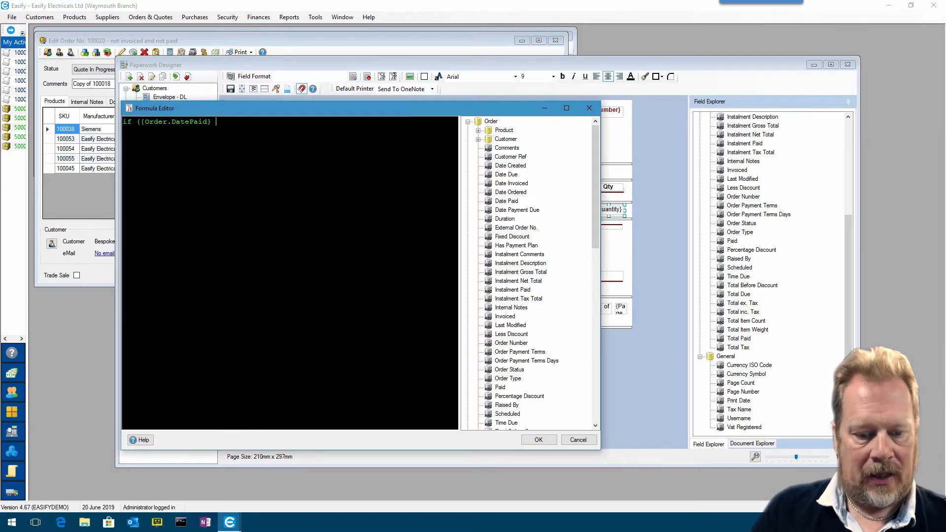
pyautogui.write(' <')
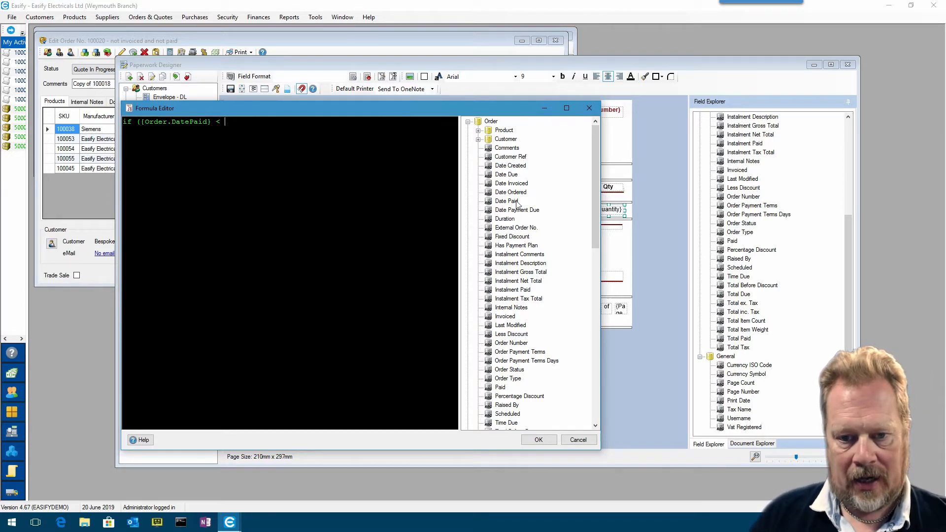
pyautogui.moveTo(513, 192); pyautogui.dragTo(276, 122)
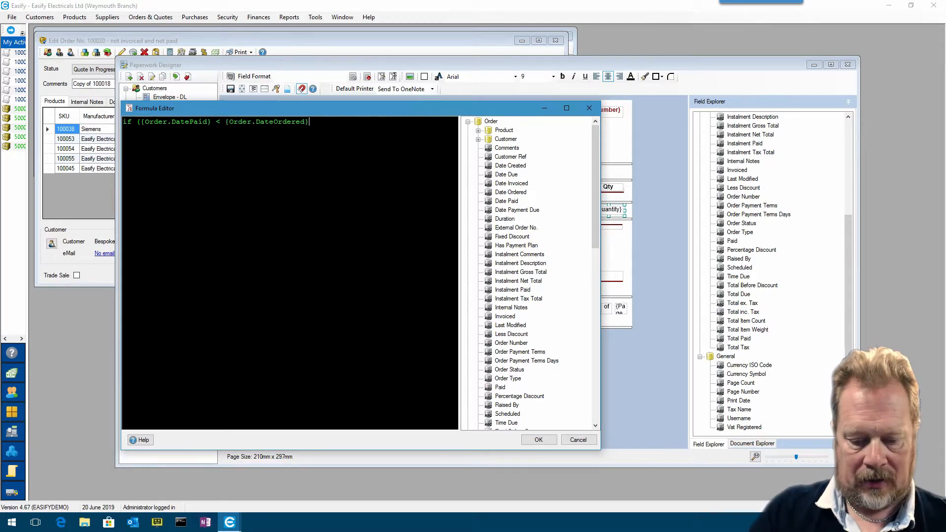
pyautogui.write(') return true;')
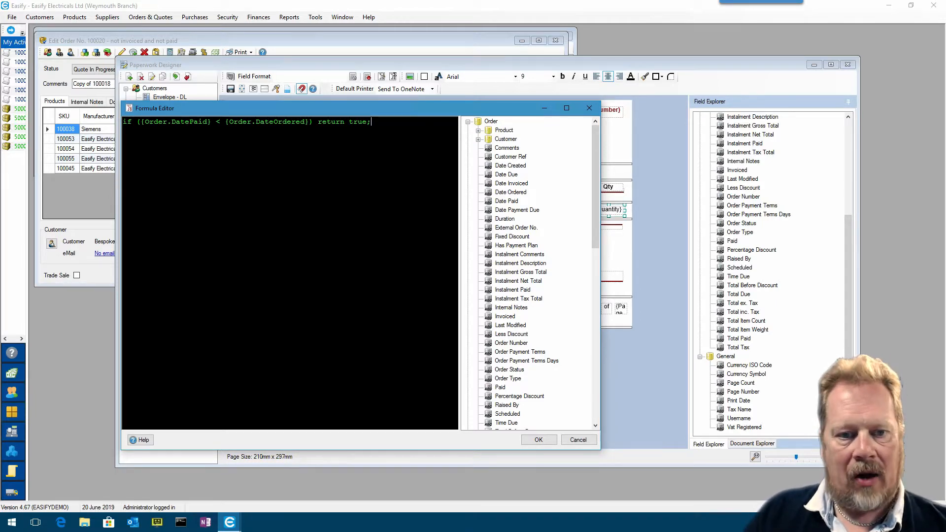
# Clear the Quantity field's visibility formula and cancel the Formula Editor
pyautogui.hotkey('ctrl', 'a')
pyautogui.press('Delete')
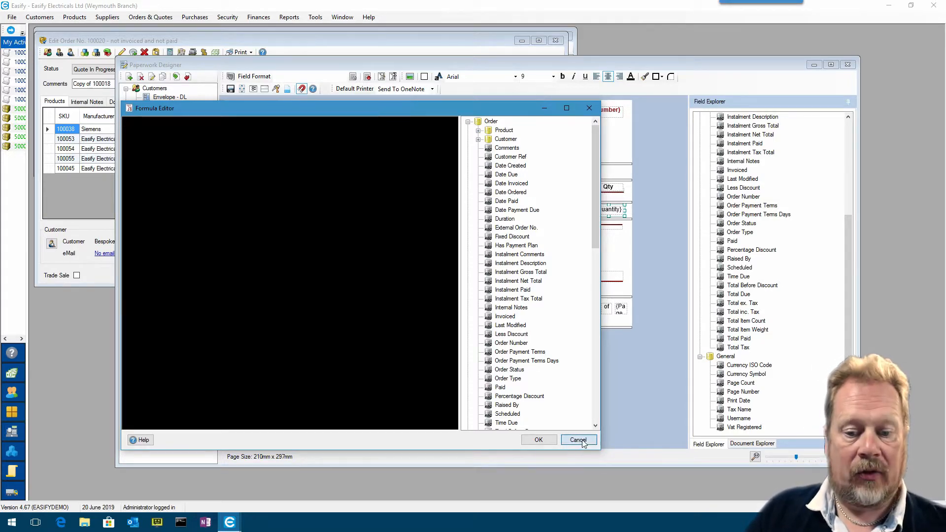
pyautogui.click(581, 441)
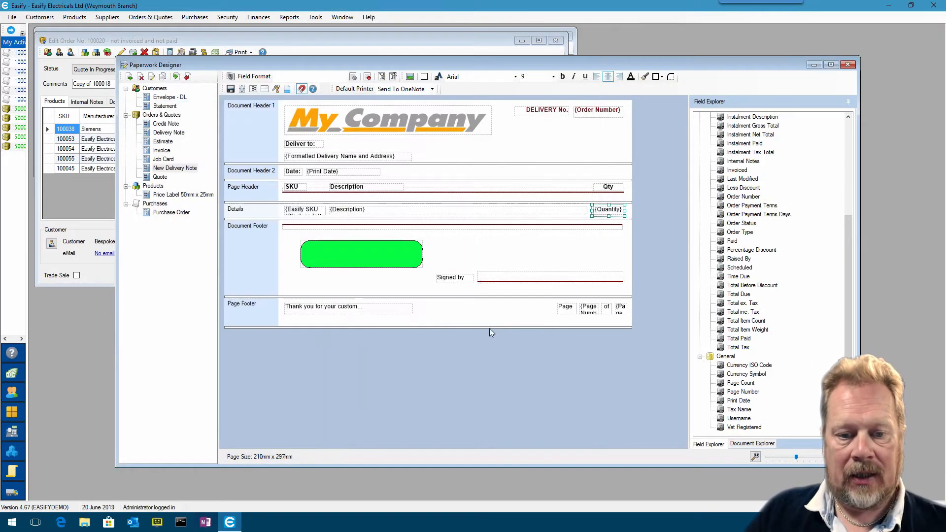
# Open the Quantity field's other formula in an enlarged Formula Editor and write return {Order.TotalPaid} * 12;
pyautogui.click(394, 80)
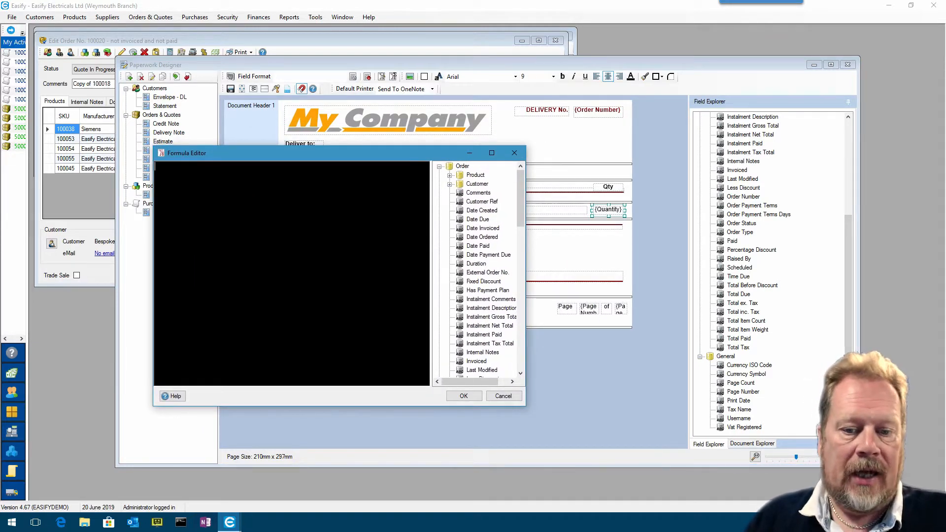
pyautogui.moveTo(526, 409); pyautogui.dragTo(613, 453)
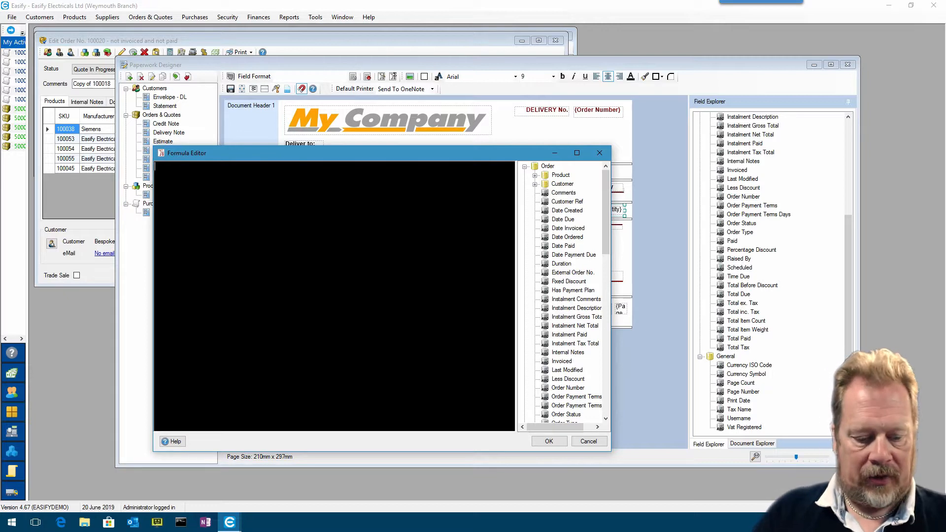
pyautogui.write('return')
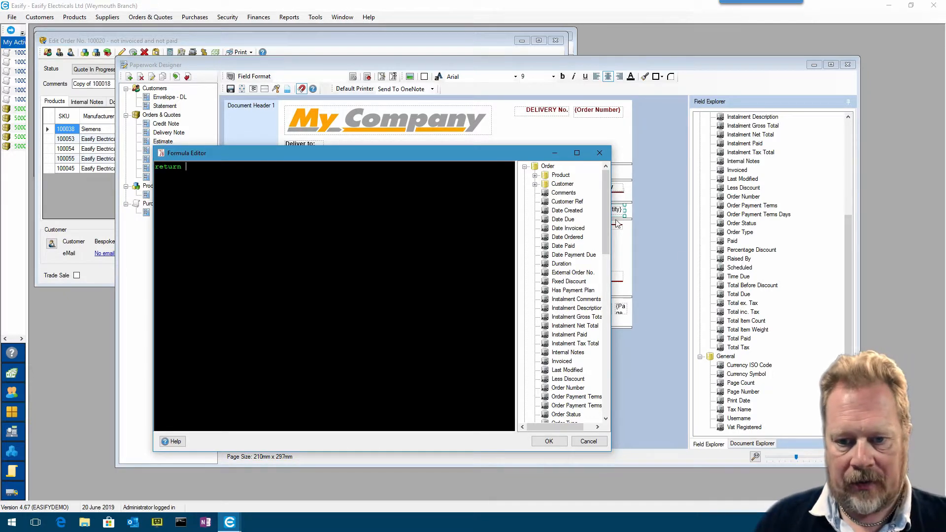
pyautogui.moveTo(607, 223); pyautogui.dragTo(613, 285)
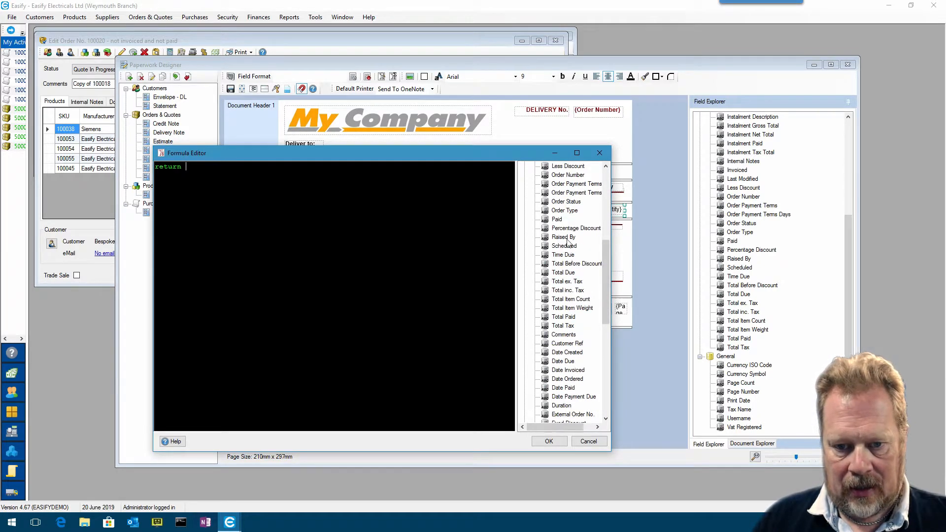
pyautogui.moveTo(564, 316); pyautogui.dragTo(230, 171)
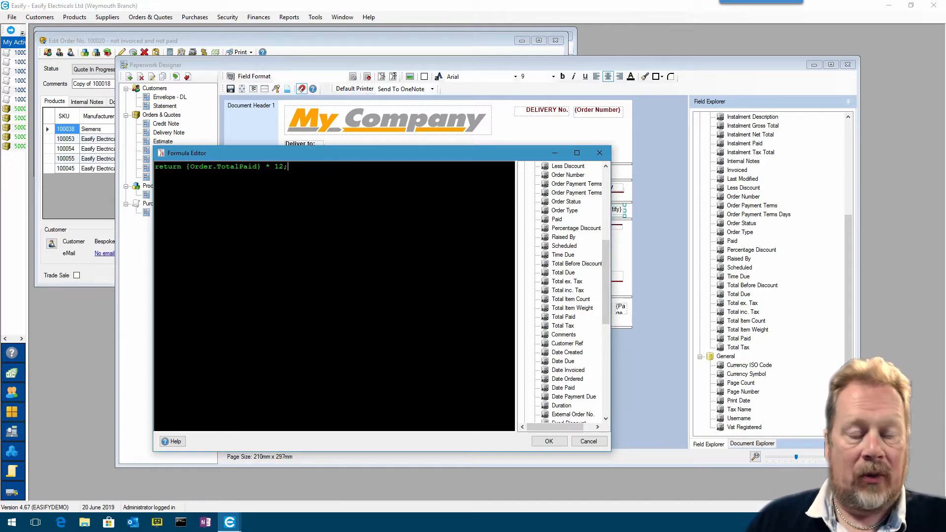
# Delete the Total Paid formula text and leave the Formula Editor without applying anything
pyautogui.hotkey('ctrl', 'a')
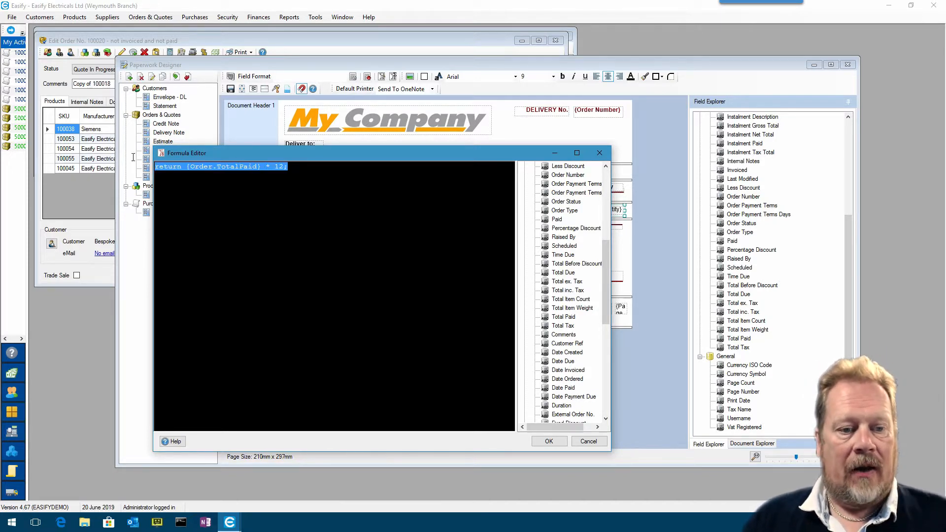
pyautogui.press('Delete')
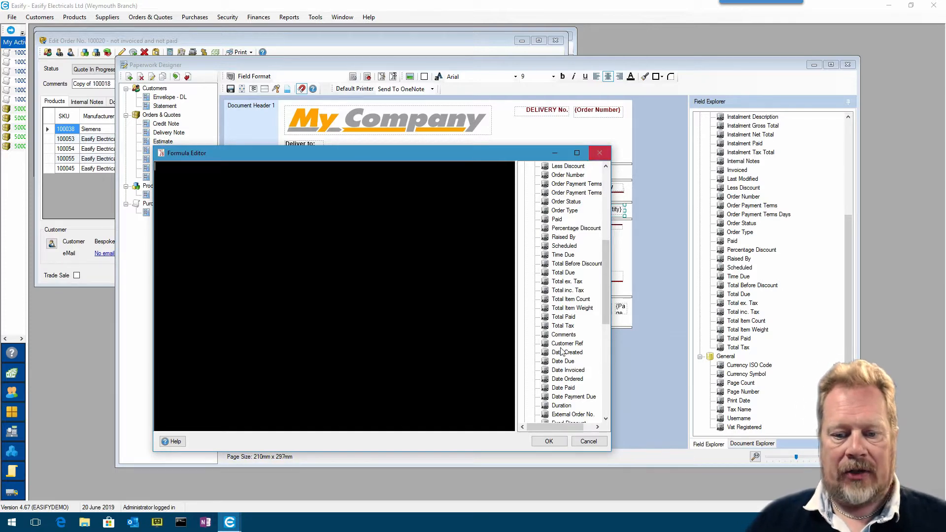
pyautogui.click(589, 442)
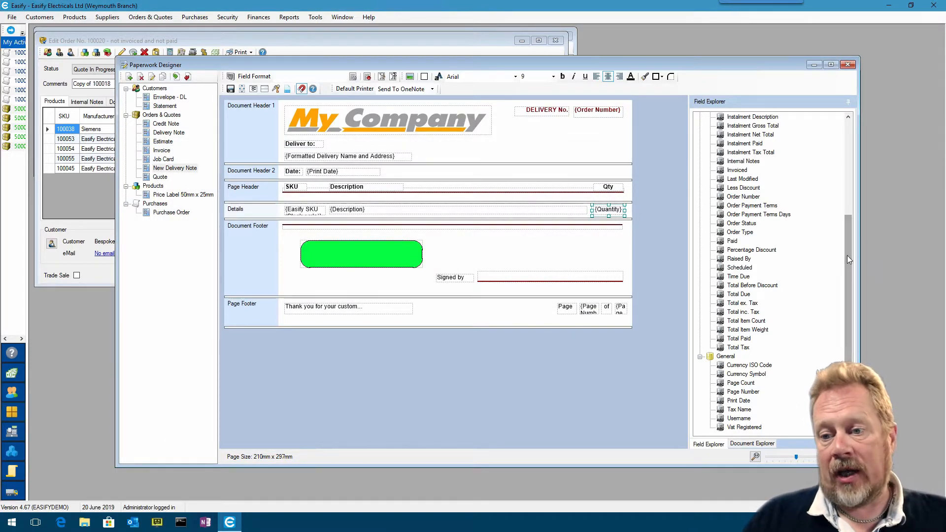
pyautogui.moveTo(847, 256); pyautogui.dragTo(833, 158)
pyautogui.scroll(-3, 828, 172)
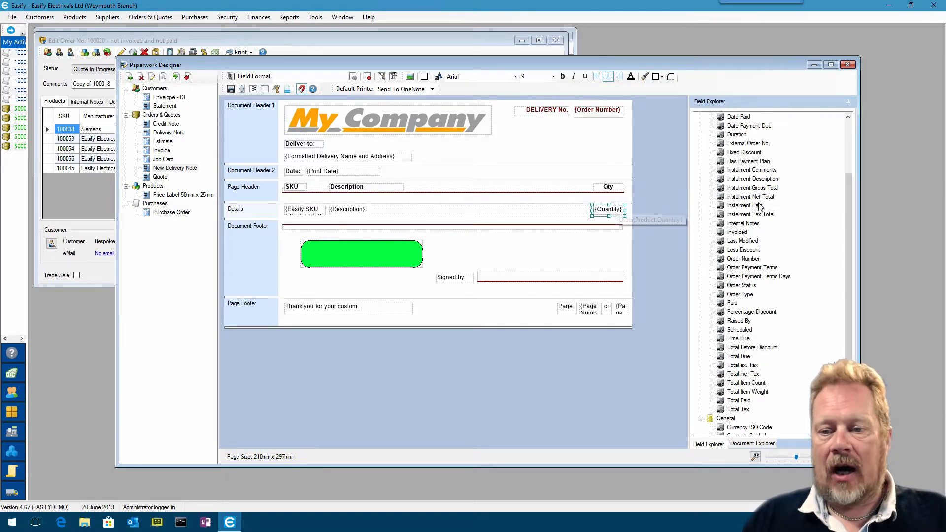
pyautogui.moveTo(847, 228); pyautogui.dragTo(848, 166)
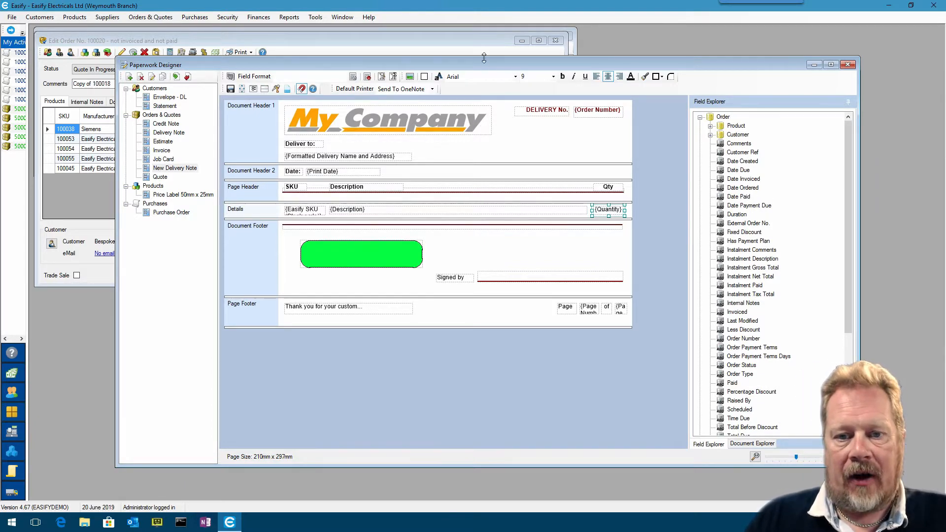
# Reposition the Paperwork Designer window and save the New Delivery Note template
pyautogui.moveTo(485, 64); pyautogui.dragTo(491, 63)
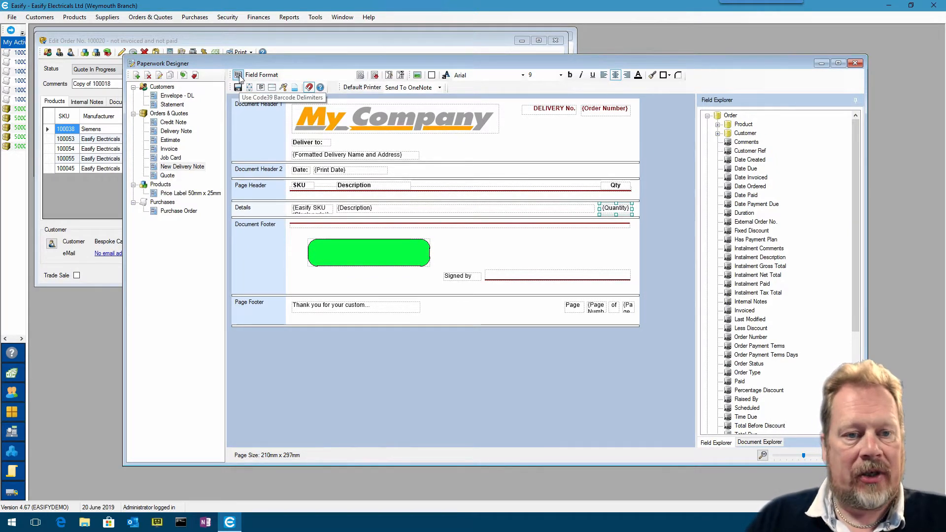
pyautogui.moveTo(269, 62); pyautogui.dragTo(293, 55)
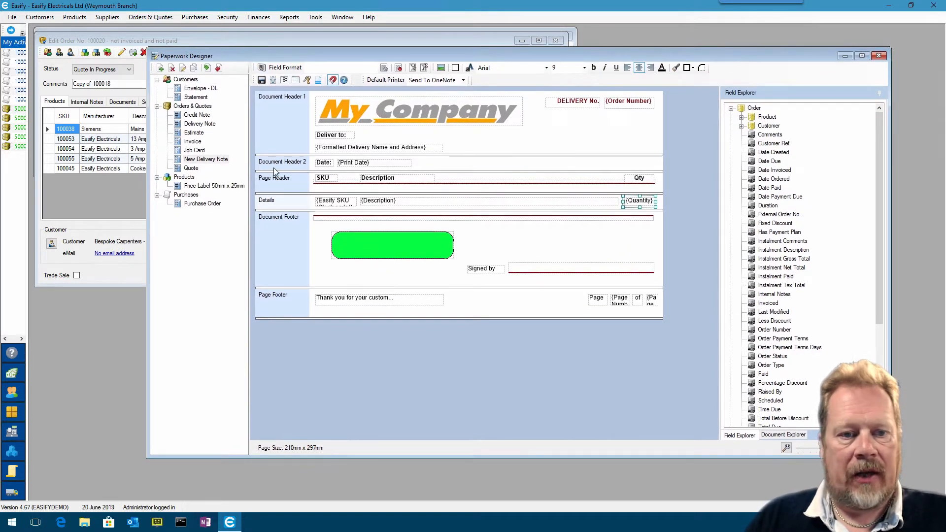
pyautogui.click(263, 80)
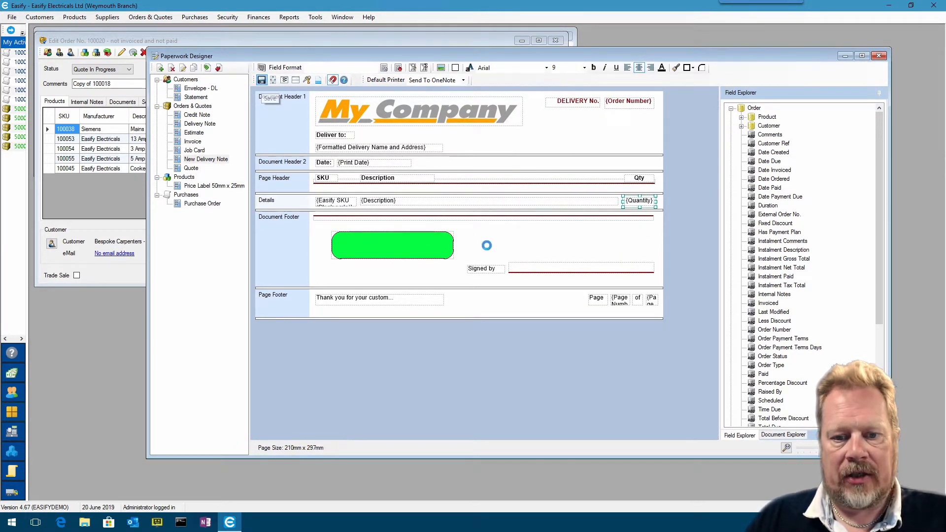
# Open the Price Label 50mm x 25mm template and select its description, retail price and barcode fields in turn
pyautogui.click(212, 186)
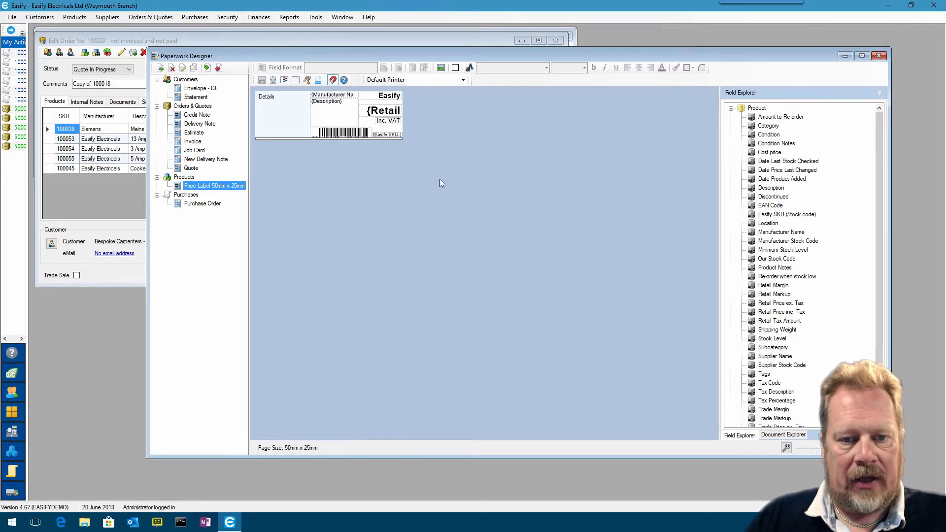
pyautogui.moveTo(829, 449); pyautogui.dragTo(865, 448)
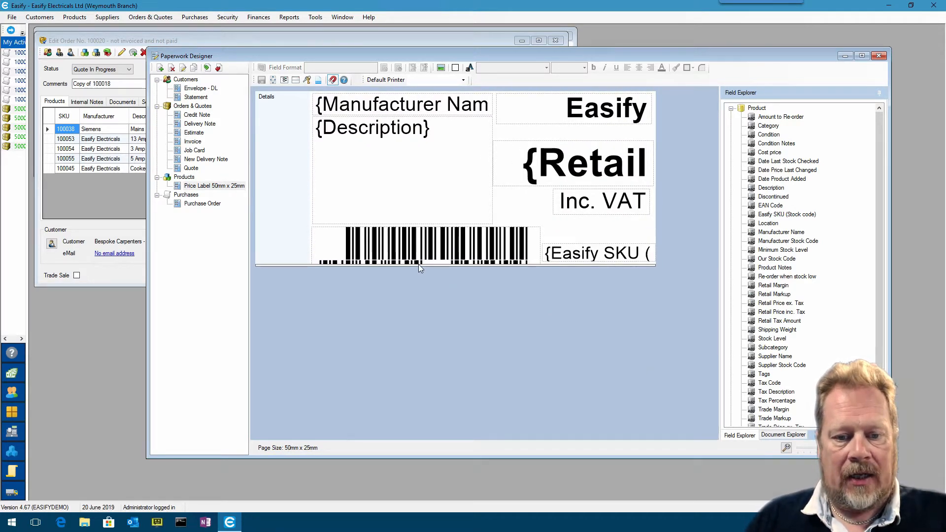
pyautogui.click(383, 173)
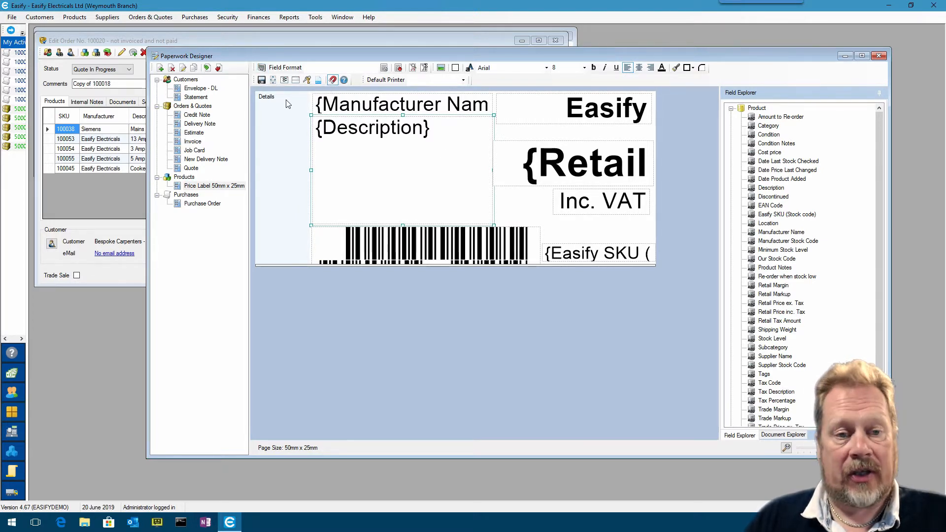
pyautogui.click(543, 164)
pyautogui.moveTo(542, 164); pyautogui.dragTo(548, 165)
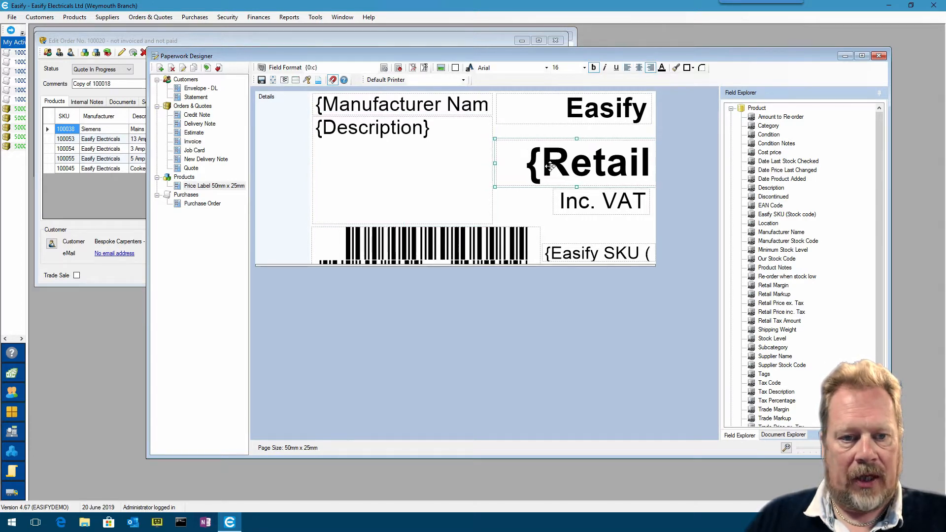
pyautogui.click(439, 244)
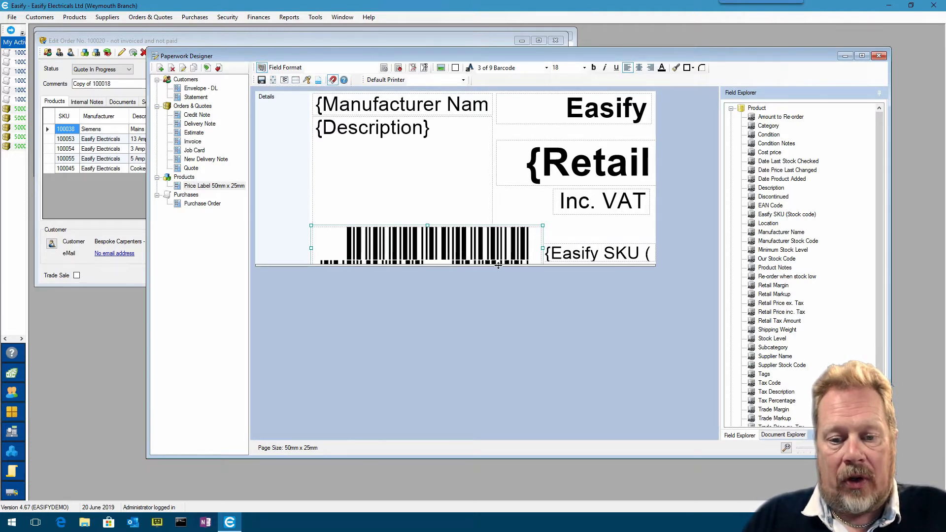
# Extend the label's Details section downwards and add an Easify SKU (Stock code) field beneath the existing barcode
pyautogui.moveTo(498, 265); pyautogui.dragTo(498, 392)
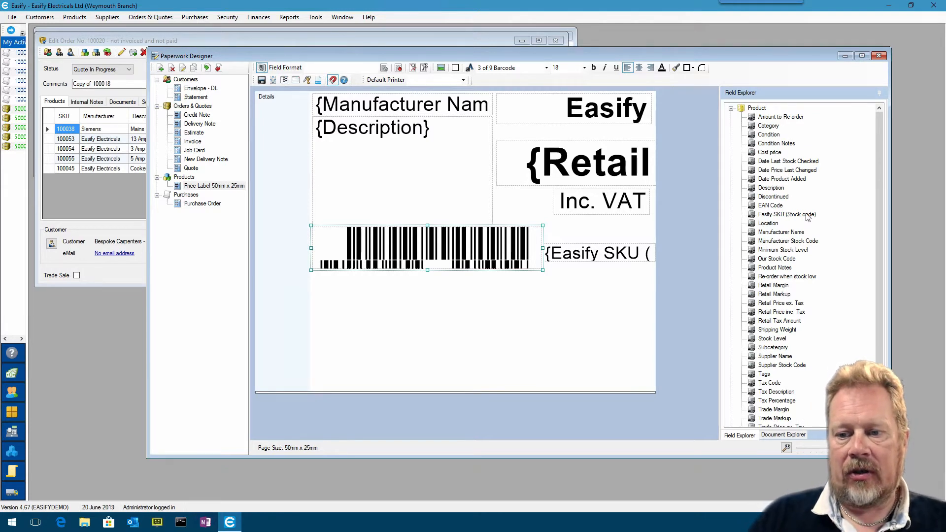
pyautogui.moveTo(807, 218); pyautogui.dragTo(331, 313)
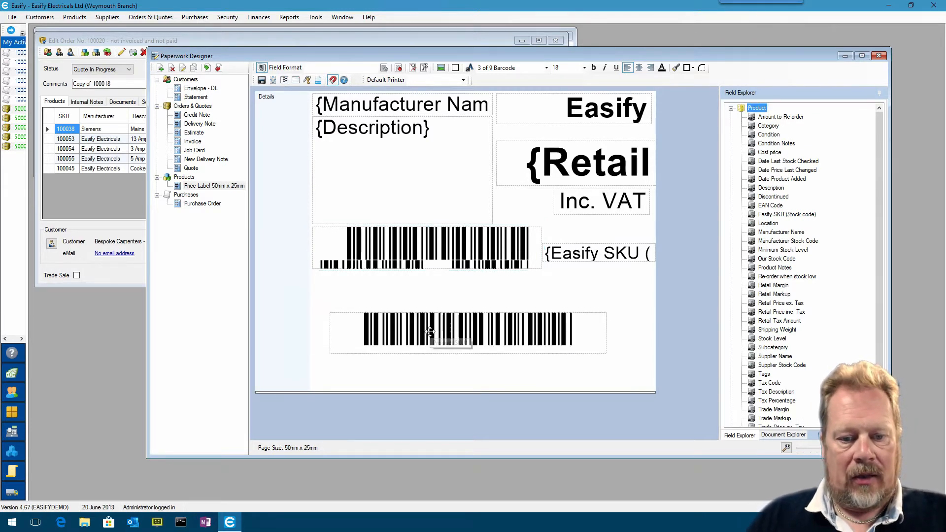
pyautogui.moveTo(431, 332); pyautogui.dragTo(450, 327)
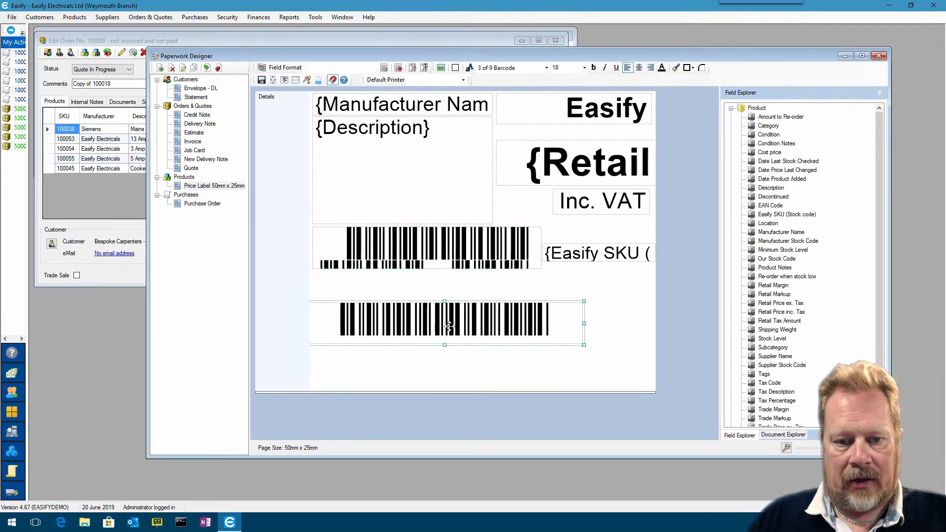
# Switch the added SKU field's font to Agency FB and return it to 3 of 9 Barcode
pyautogui.click(546, 68)
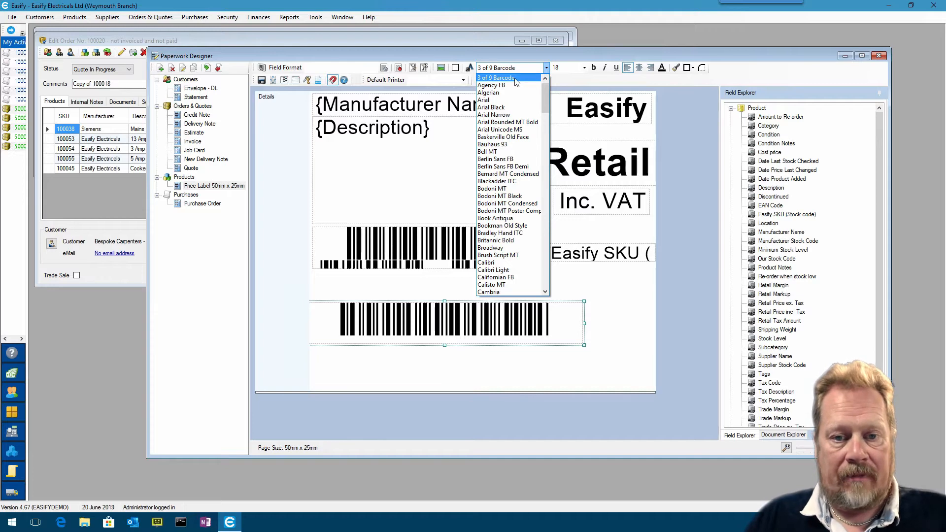
pyautogui.click(501, 85)
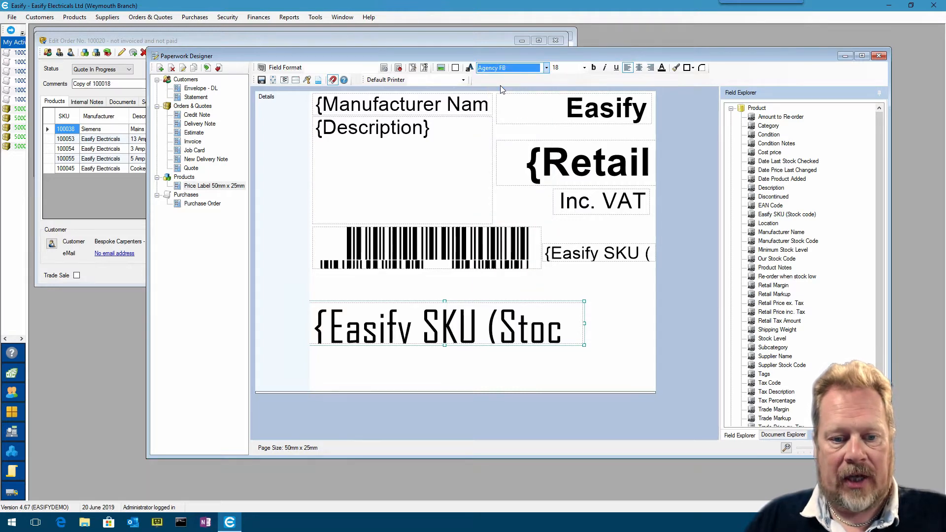
pyautogui.click(547, 69)
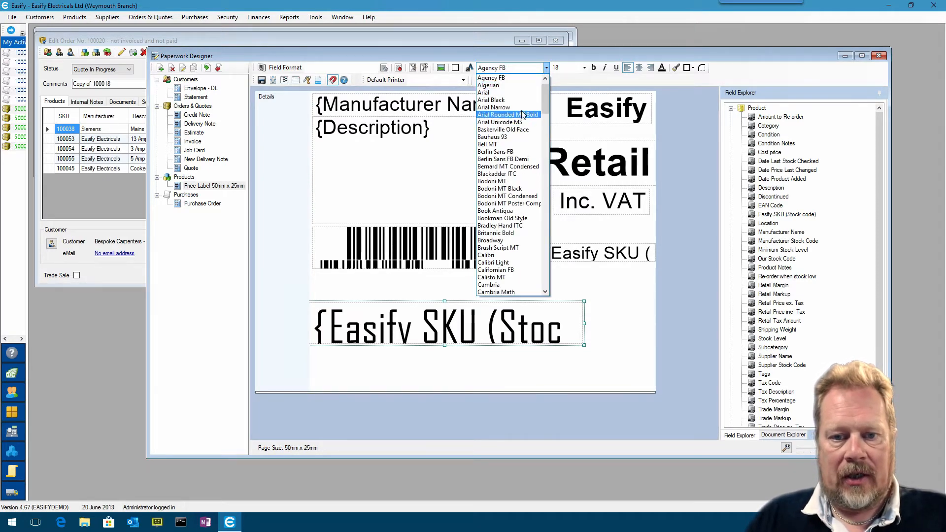
pyautogui.scroll(1, 513, 96)
pyautogui.click(507, 86)
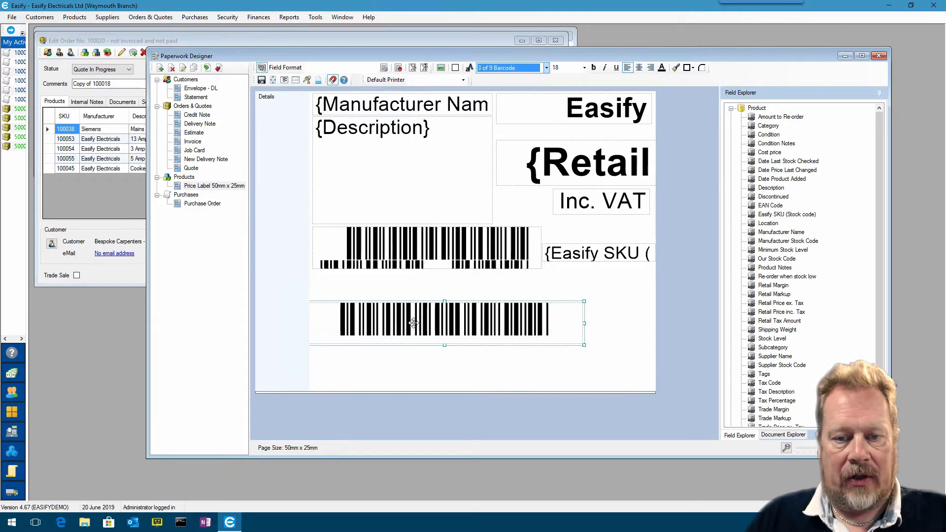
# Reposition the added SKU barcode field, narrow it to about a third of its width and widen it across most of the label
pyautogui.moveTo(423, 327)
pyautogui.mouseDown()
pyautogui.moveTo(462, 331)
pyautogui.moveTo(438, 323)
pyautogui.mouseUp()
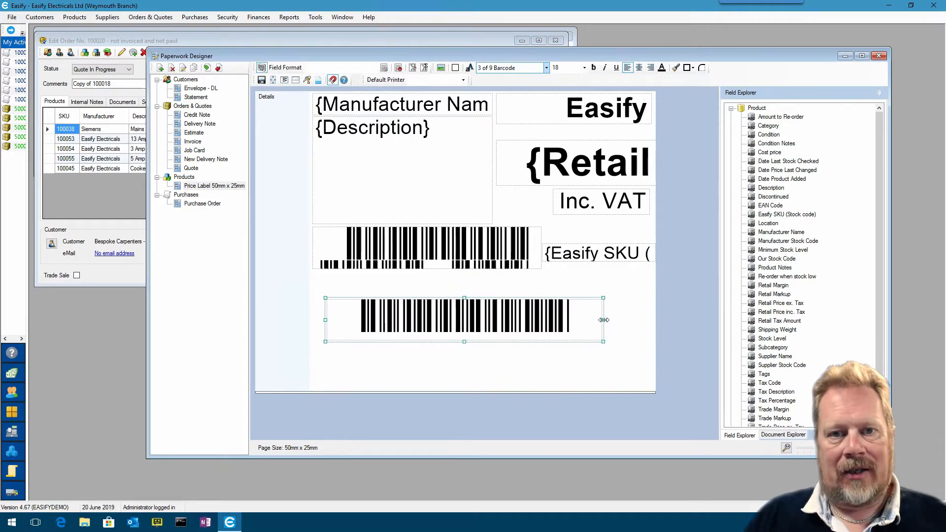
pyautogui.moveTo(604, 320); pyautogui.dragTo(422, 320)
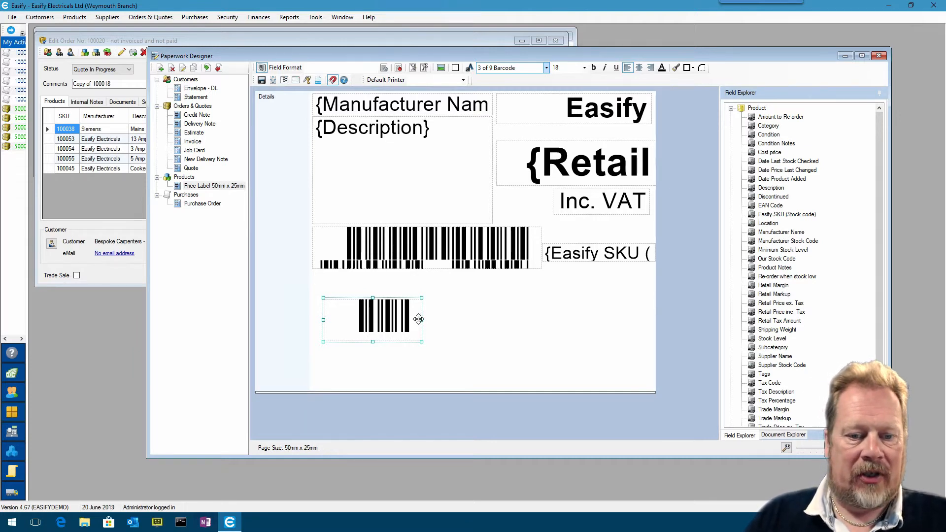
pyautogui.moveTo(423, 320); pyautogui.dragTo(606, 318)
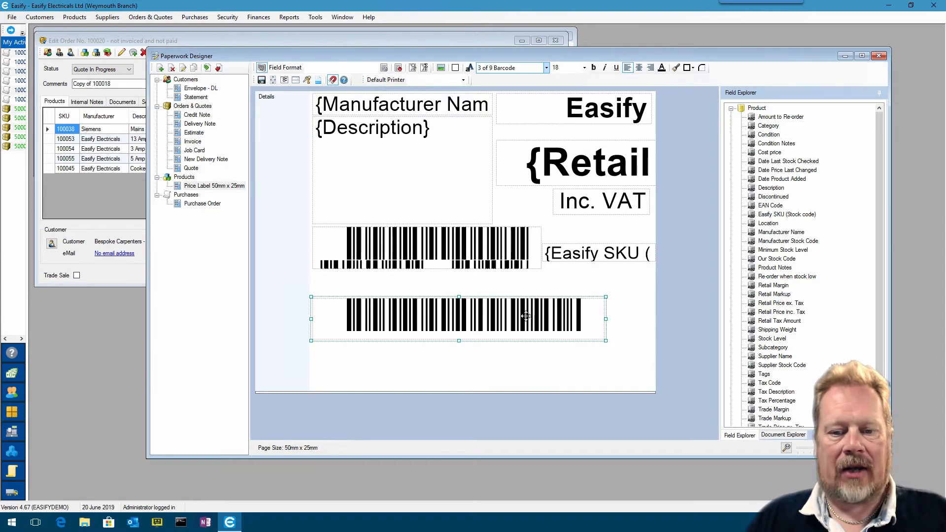
# Set the added SKU field to Agency FB at size 8 and restore its 3 of 9 Barcode font
pyautogui.click(547, 67)
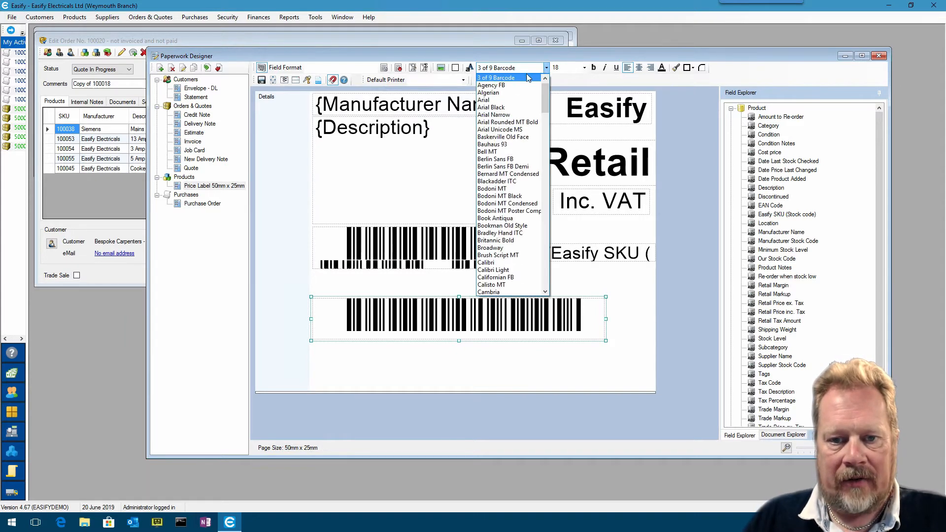
pyautogui.click(510, 85)
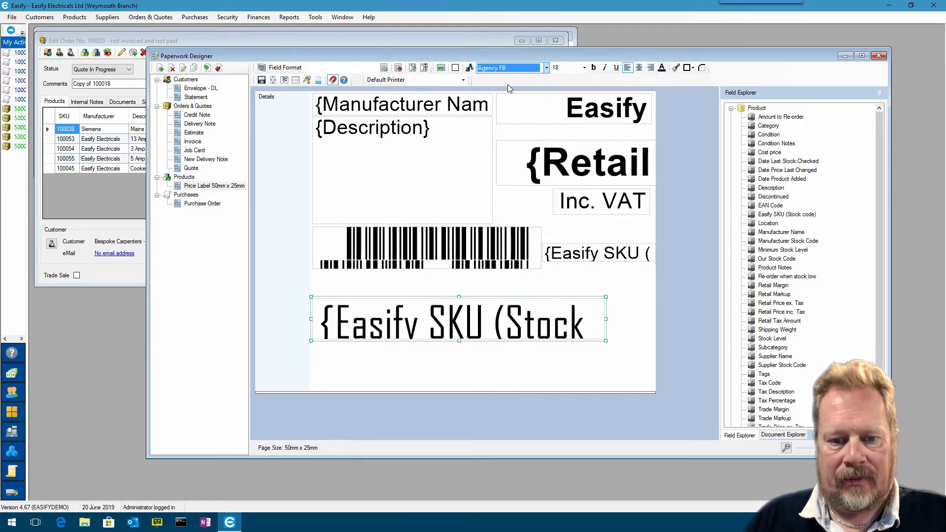
pyautogui.click(584, 68)
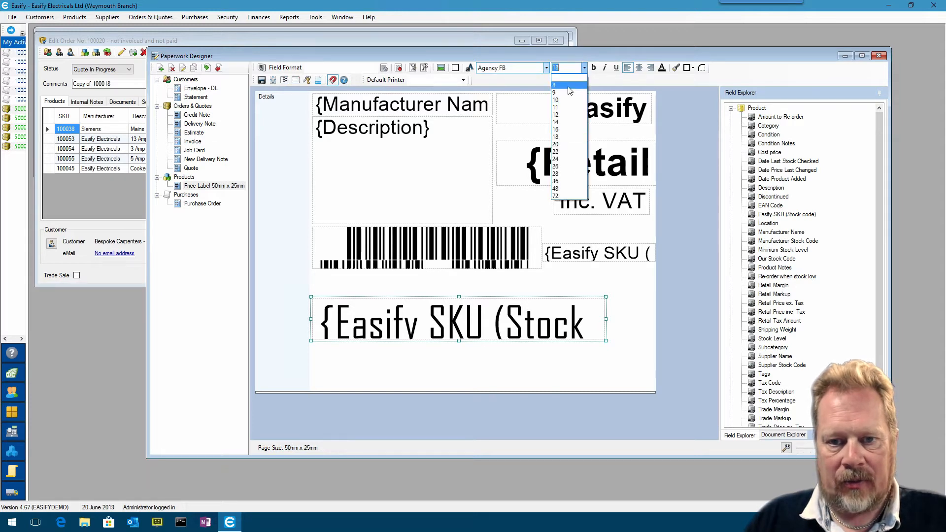
pyautogui.click(563, 121)
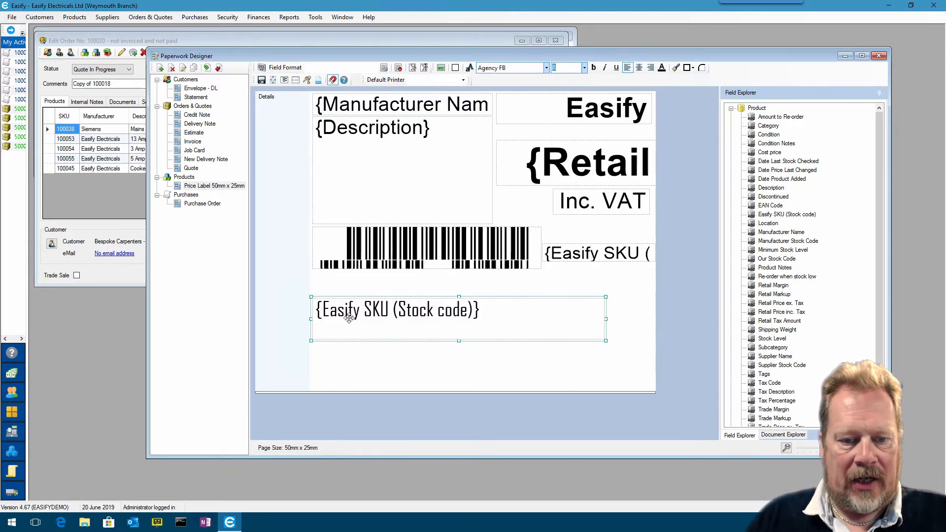
pyautogui.click(546, 68)
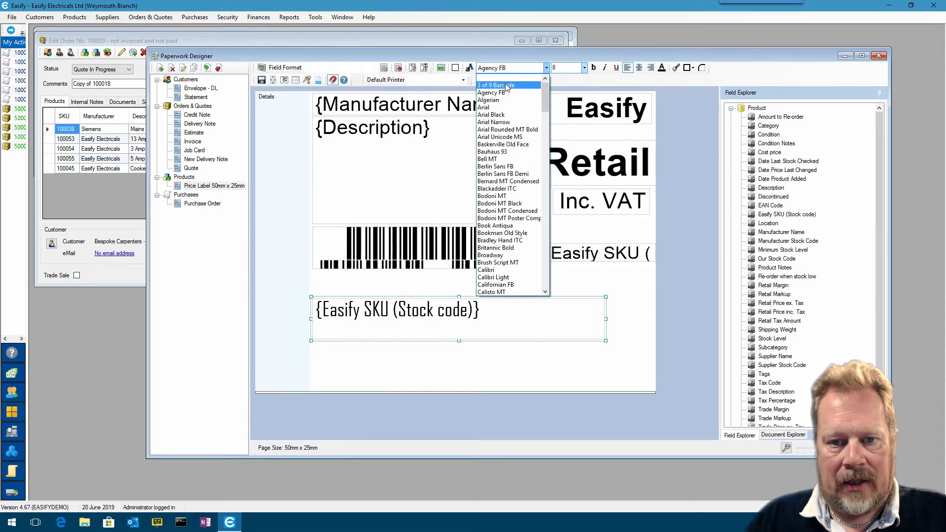
pyautogui.click(507, 86)
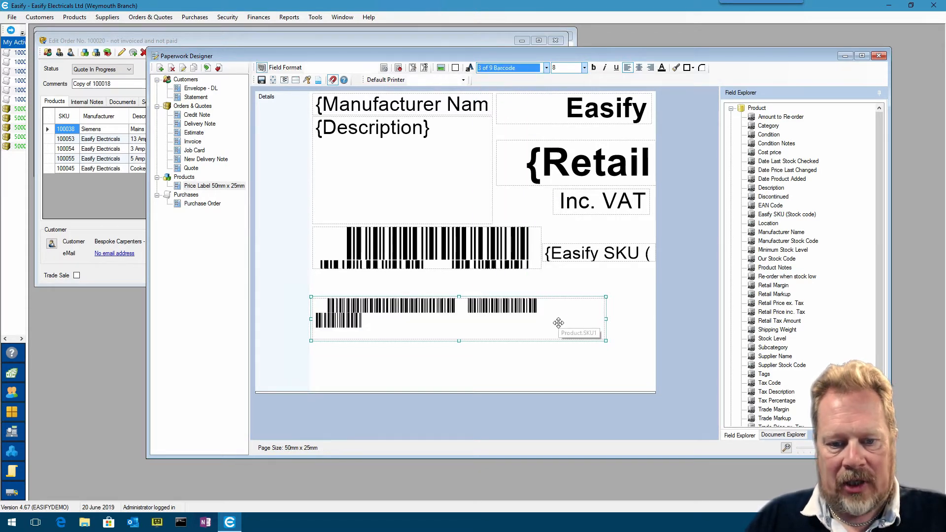
# Show the added SKU field in Agency FB, set its size to 18 and reapply the 3 of 9 Barcode font
pyautogui.click(546, 68)
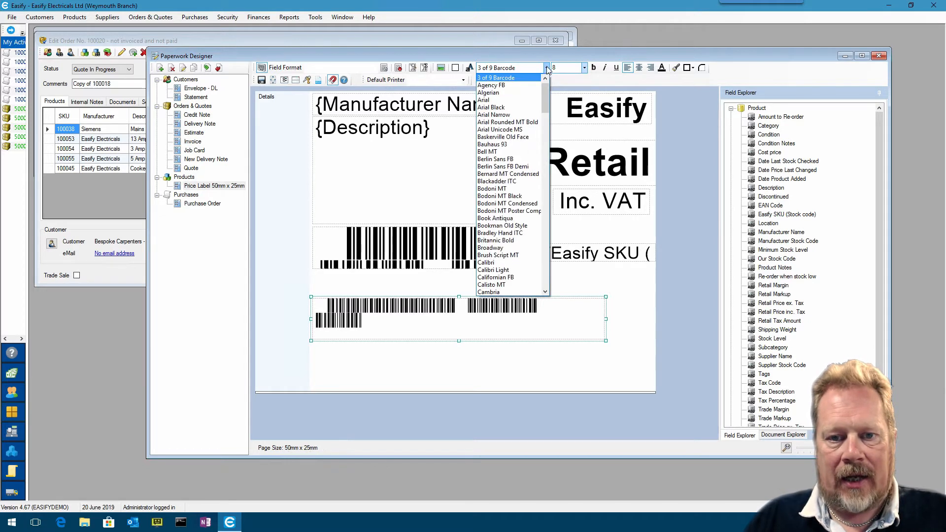
pyautogui.click(505, 82)
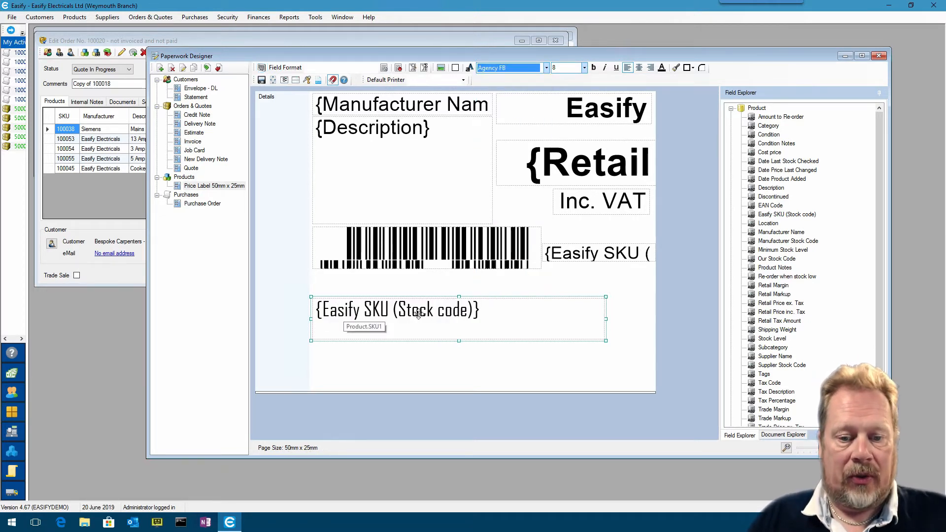
pyautogui.click(546, 68)
pyautogui.click(585, 68)
pyautogui.click(585, 68)
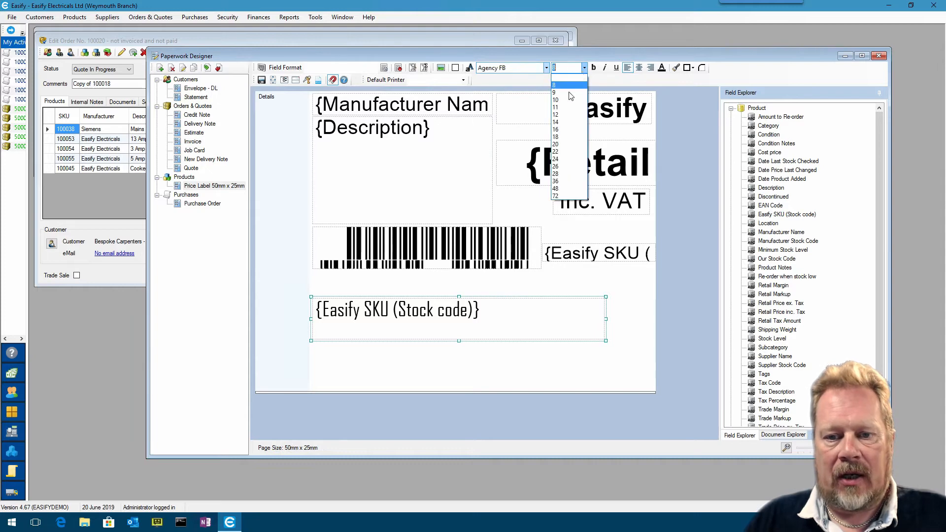
pyautogui.click(569, 129)
pyautogui.click(546, 68)
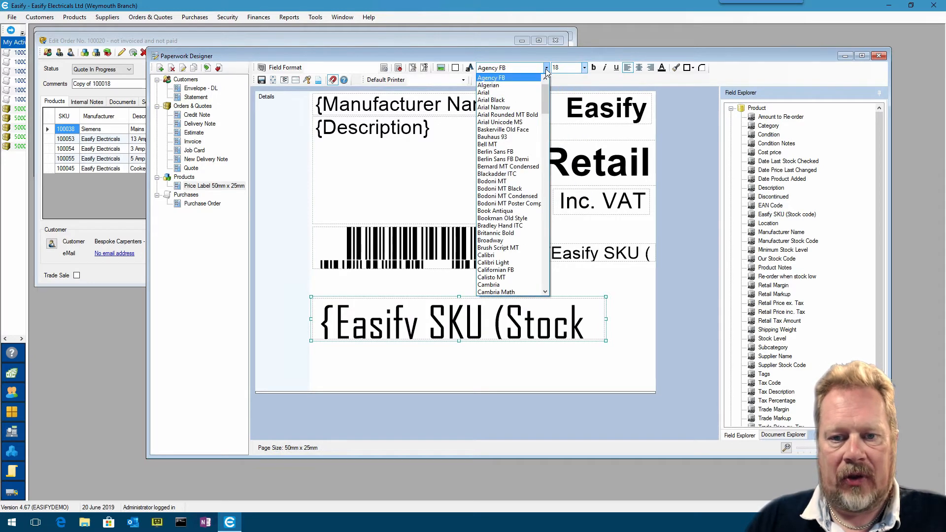
pyautogui.scroll(1, 509, 85)
pyautogui.click(504, 85)
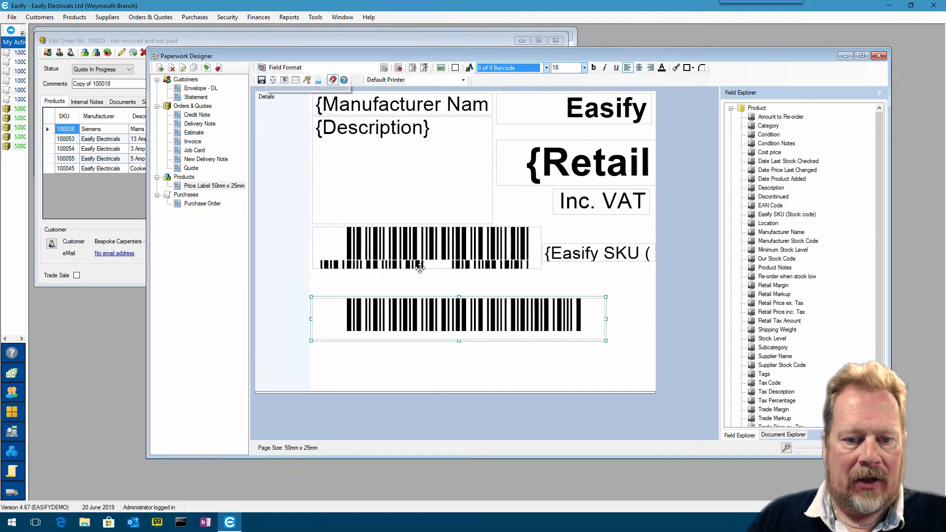
# Move the added SKU barcode field up close beneath the existing barcode, aligned with its left edge
pyautogui.moveTo(460, 323); pyautogui.dragTo(463, 319)
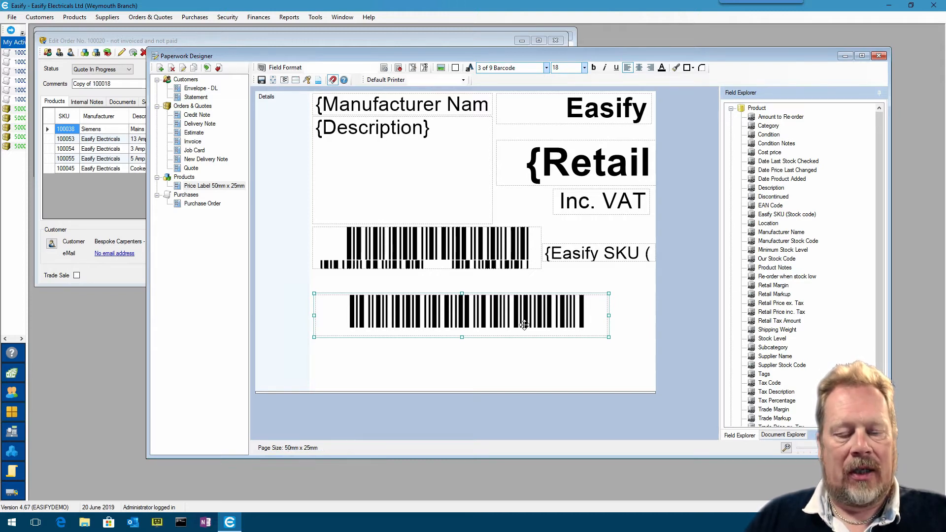
pyautogui.moveTo(524, 321); pyautogui.dragTo(524, 311)
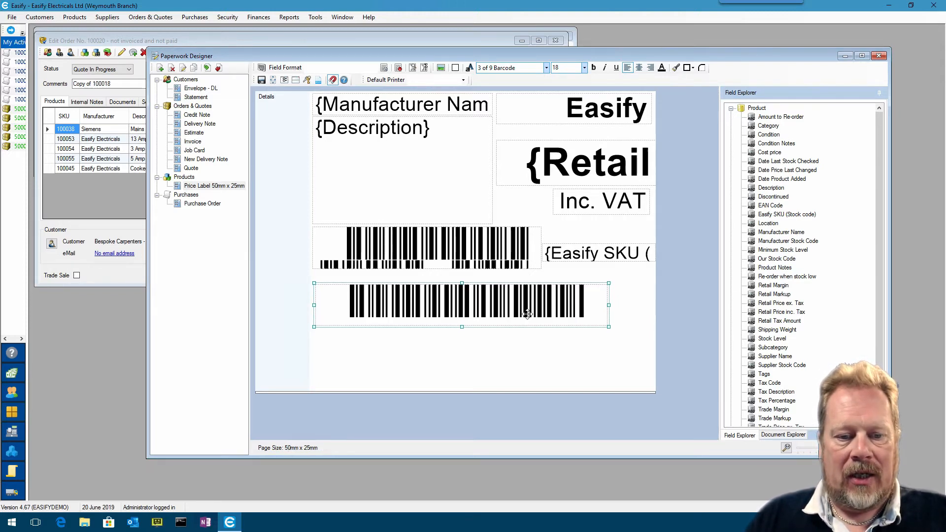
pyautogui.moveTo(413, 312); pyautogui.dragTo(420, 316)
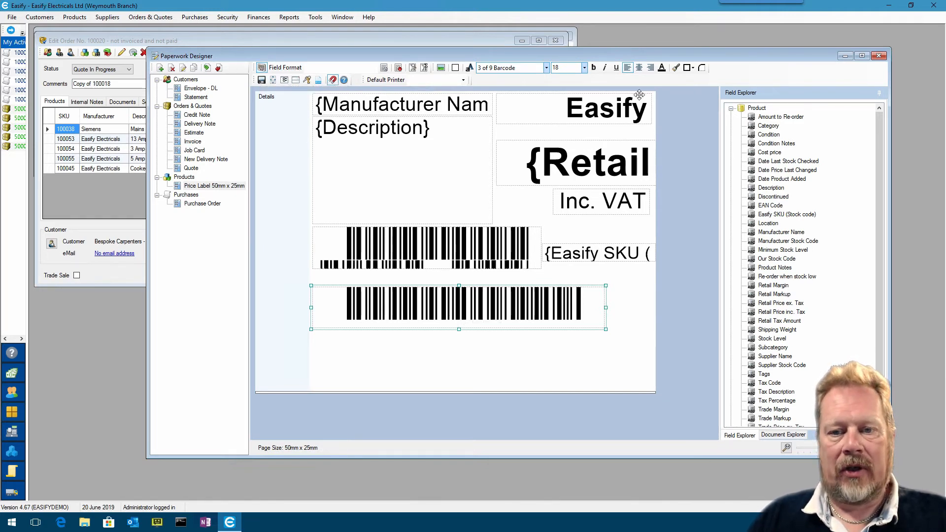
# Set the added SKU field to Arial 9 and place a new text box beneath it
pyautogui.click(469, 68)
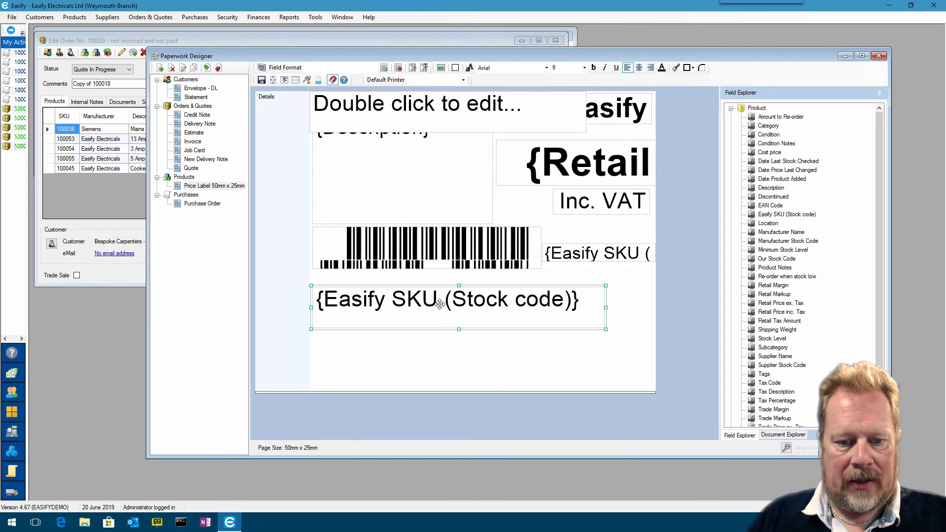
pyautogui.moveTo(440, 305)
pyautogui.mouseDown()
pyautogui.moveTo(443, 357)
pyautogui.moveTo(436, 286)
pyautogui.moveTo(442, 296)
pyautogui.mouseUp()
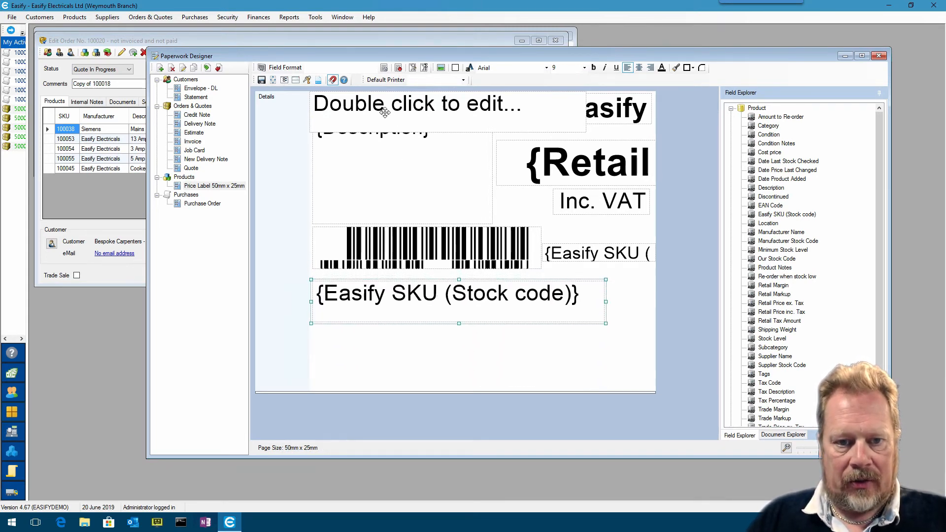
pyautogui.moveTo(384, 112); pyautogui.dragTo(384, 350)
# Replace the new text box's placeholder text with *123456*
pyautogui.doubleClick(382, 351)
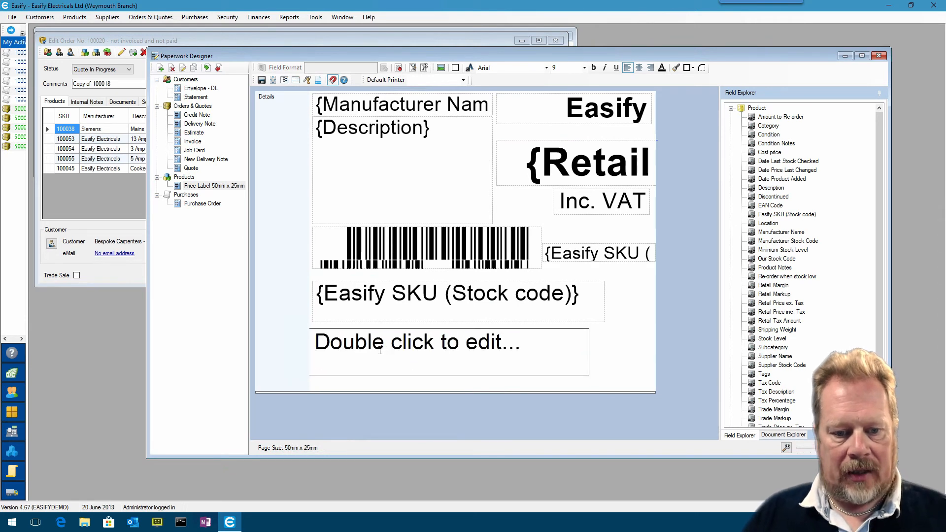
pyautogui.moveTo(312, 338); pyautogui.dragTo(540, 345)
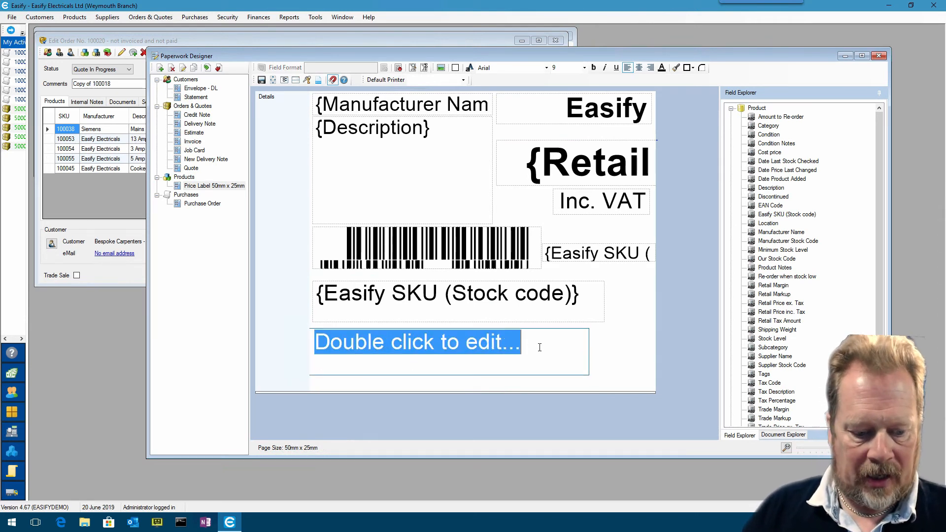
pyautogui.write('123456')
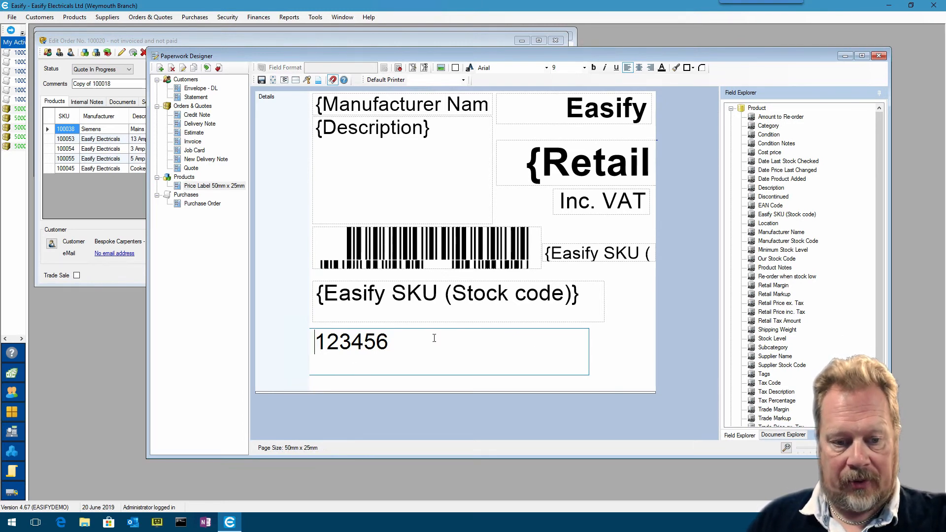
pyautogui.write('*')
pyautogui.press('End')
pyautogui.write('*')
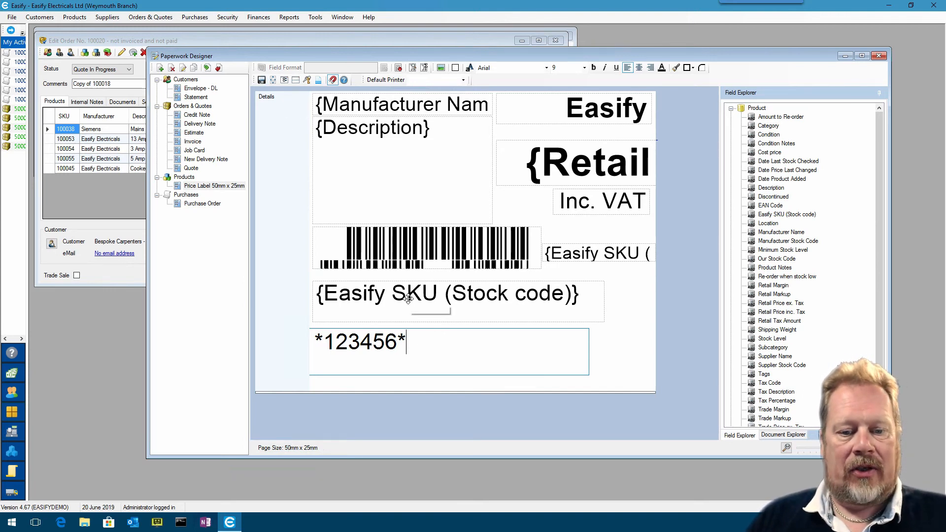
pyautogui.click(607, 341)
# Change the font of the SKU field above the *123456* text from Arial to 3 of 9 Barcode
pyautogui.click(471, 299)
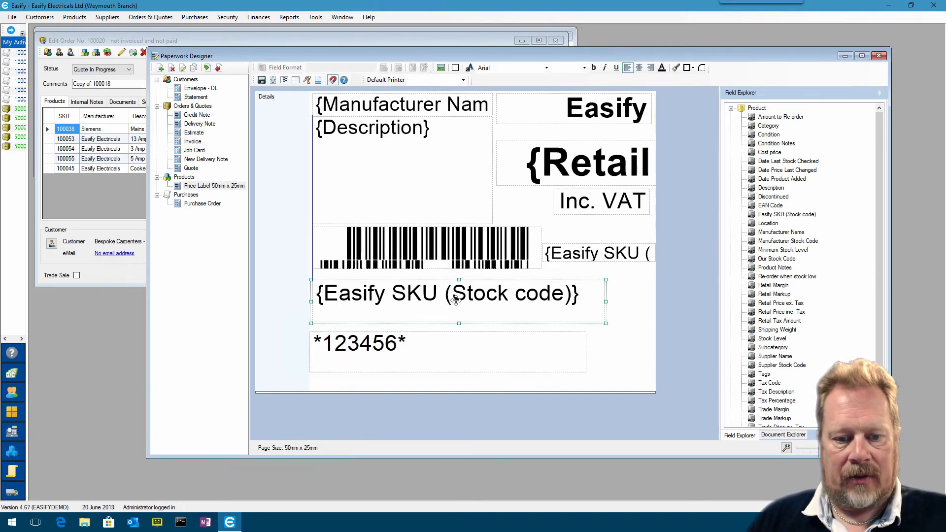
pyautogui.click(547, 67)
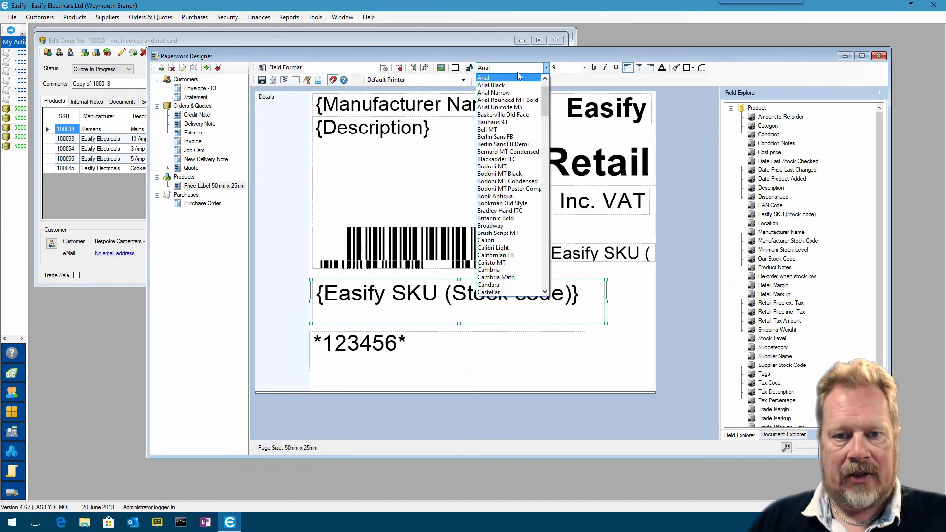
pyautogui.scroll(1, 510, 87)
pyautogui.click(496, 81)
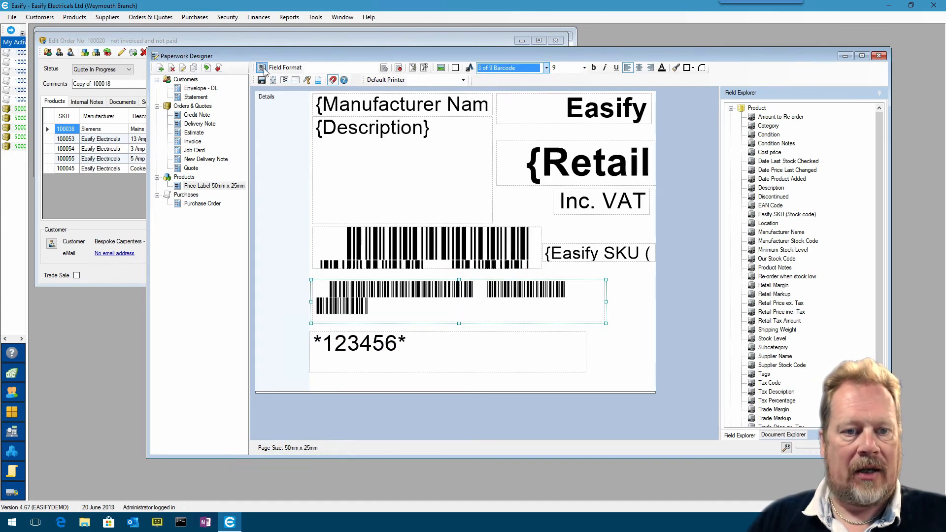